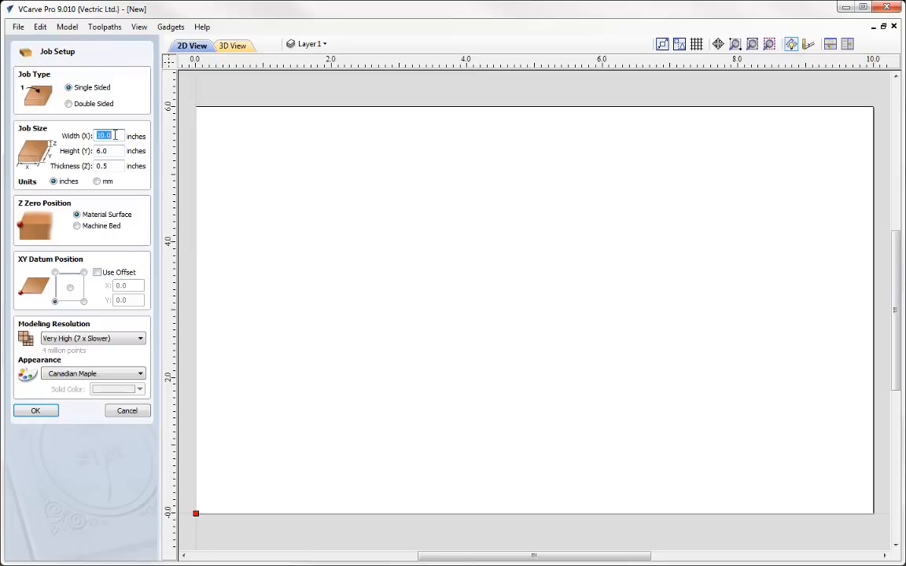
# Step: Create a single-sided job of 10 x 6 x 0.5 inches and tile the 2D and 3D views one above the other
pyautogui.click(115, 149)
pyautogui.click(115, 150)
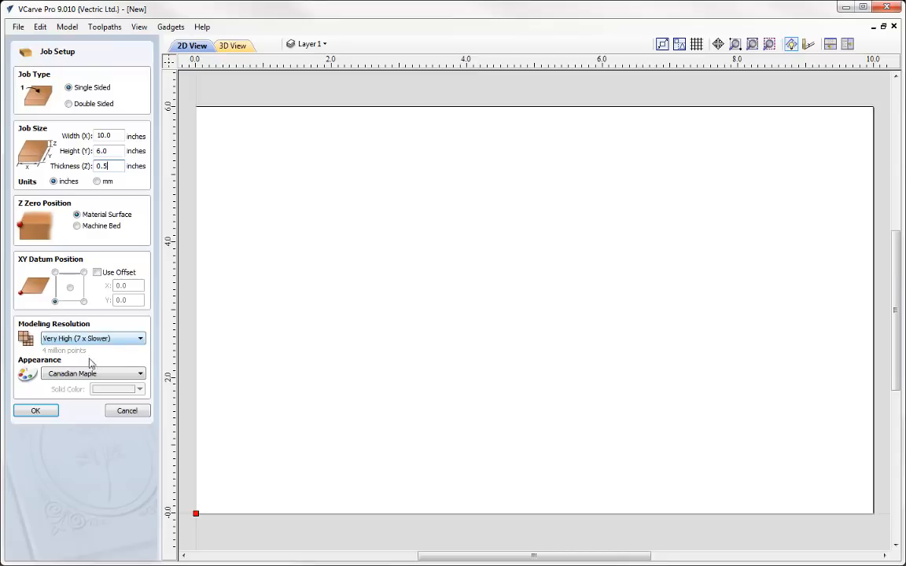
pyautogui.click(36, 412)
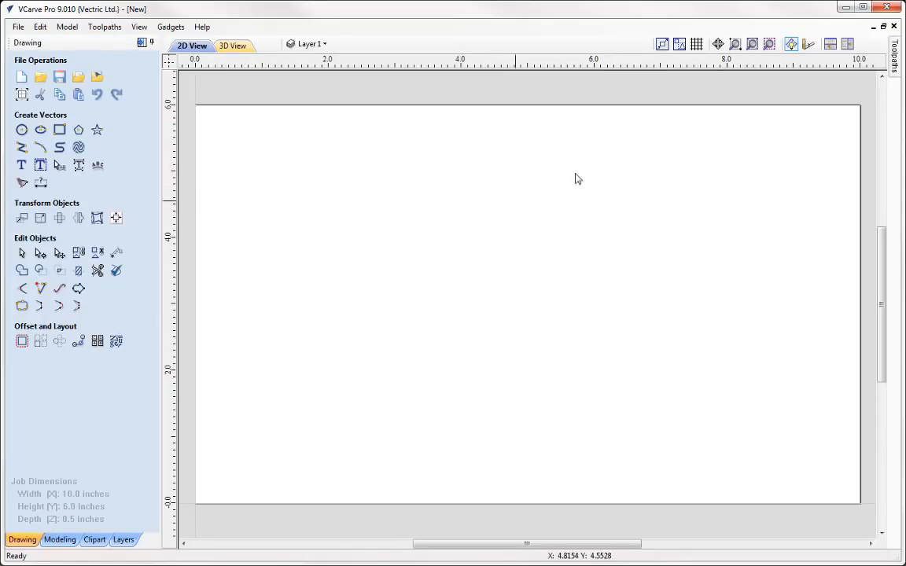
pyautogui.click(830, 44)
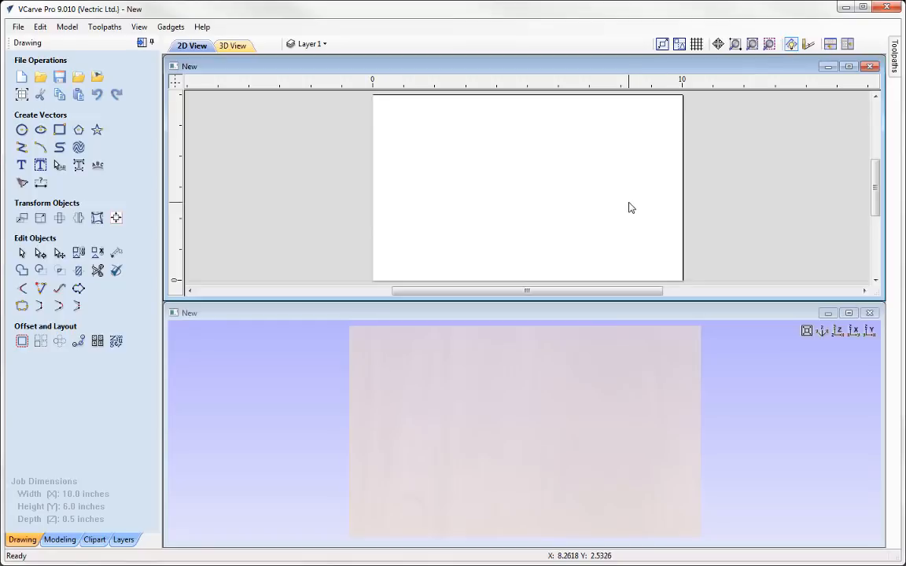
# Step: Set the mirror mode of Level 1 to Right to Left
pyautogui.click(59, 539)
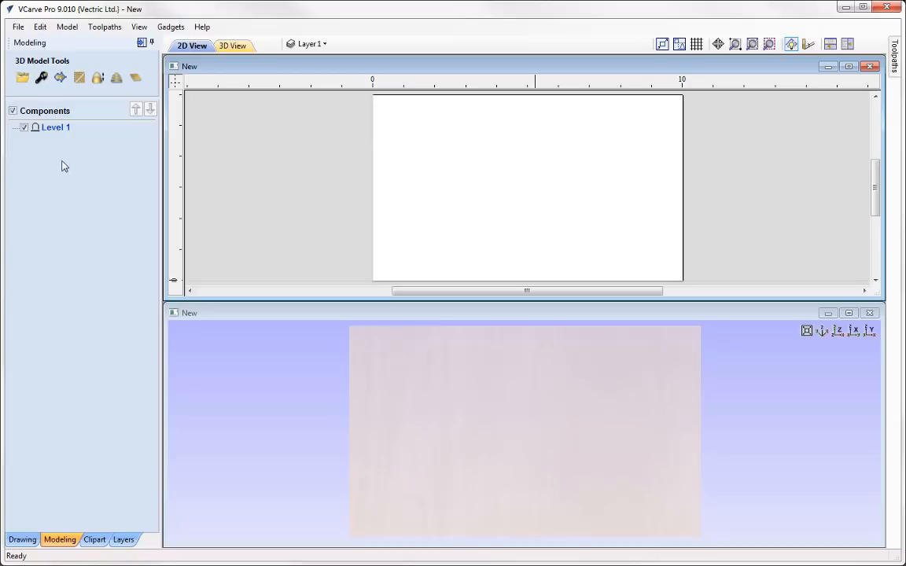
pyautogui.rightClick(52, 134)
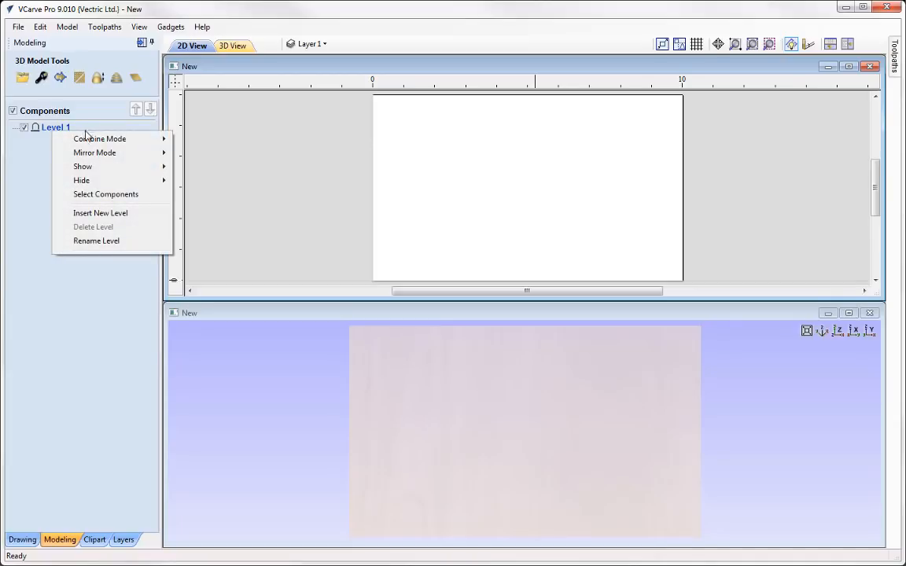
pyautogui.moveTo(99, 156)
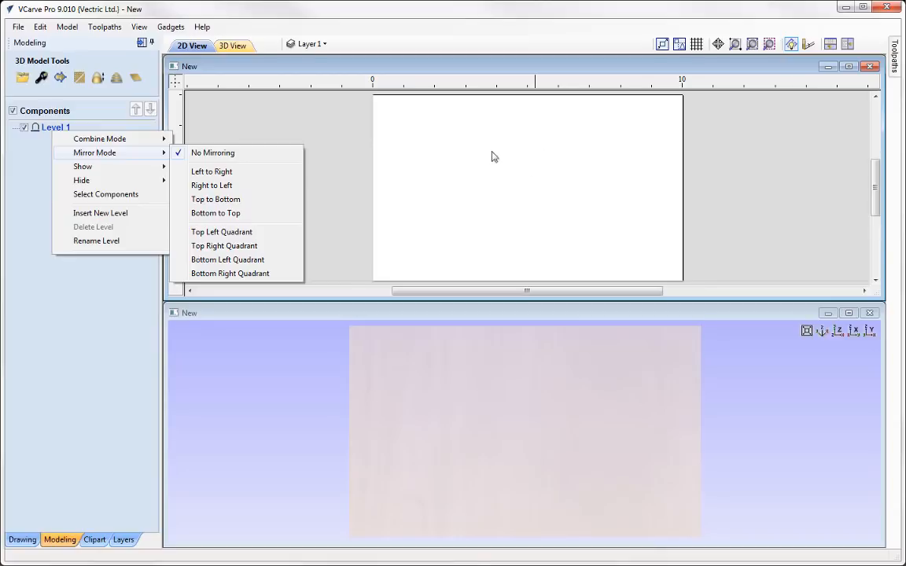
pyautogui.click(222, 185)
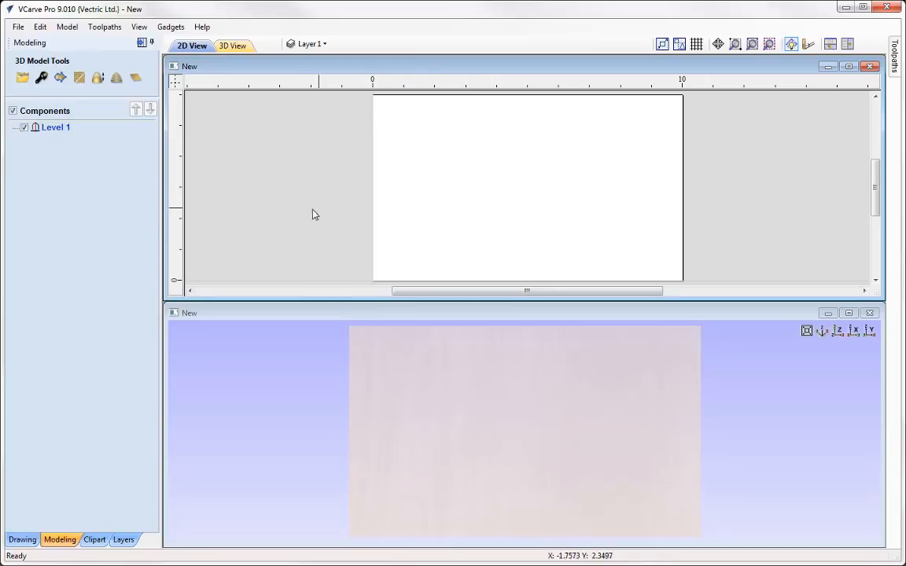
# Step: Insert the scroll flourish Flourish_80B-57367-A from the Decorative clipart folder and show it in the component list
pyautogui.click(94, 540)
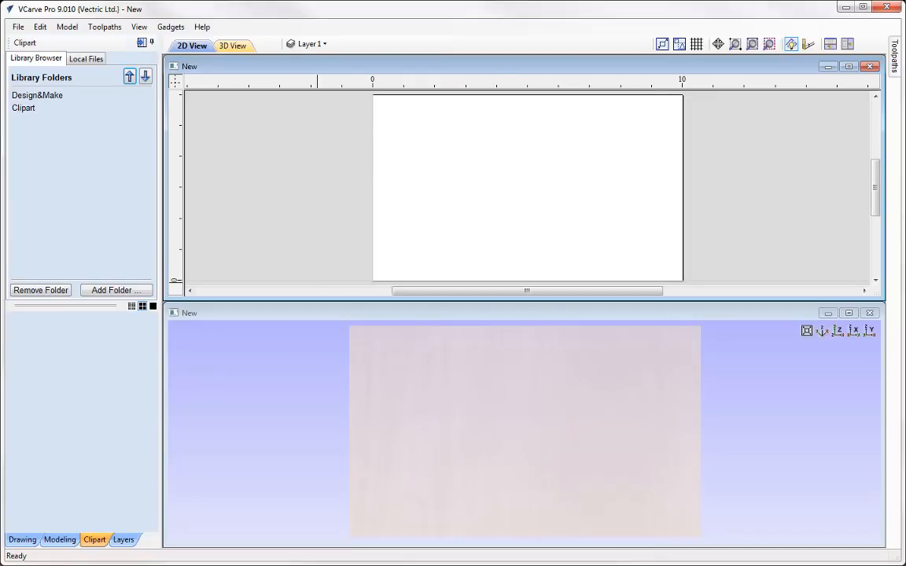
pyautogui.click(23, 108)
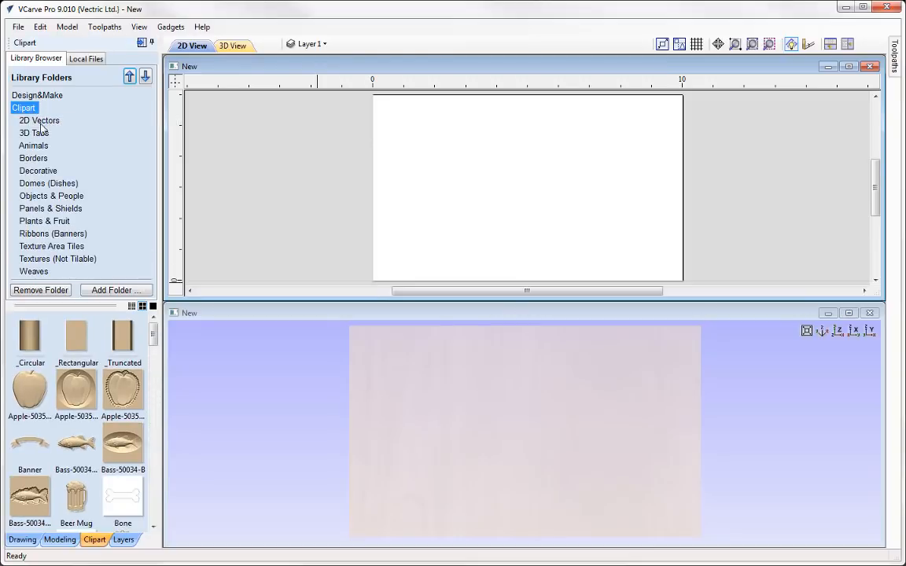
pyautogui.click(40, 173)
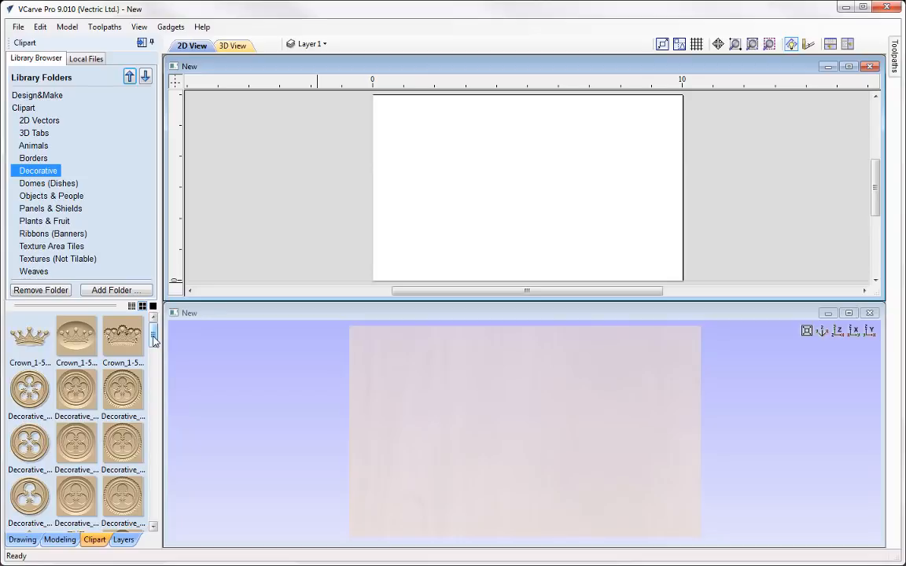
pyautogui.moveTo(153, 340); pyautogui.dragTo(148, 448)
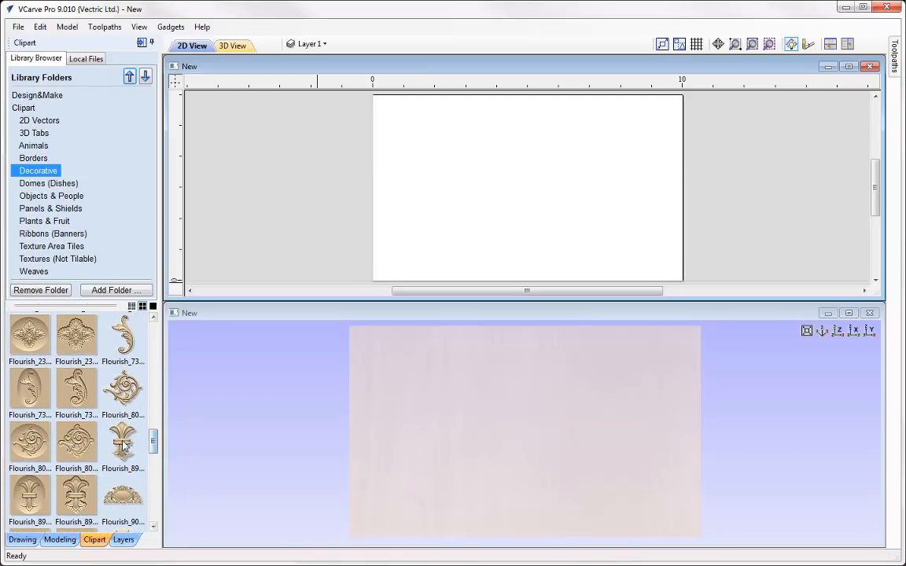
pyautogui.doubleClick(122, 395)
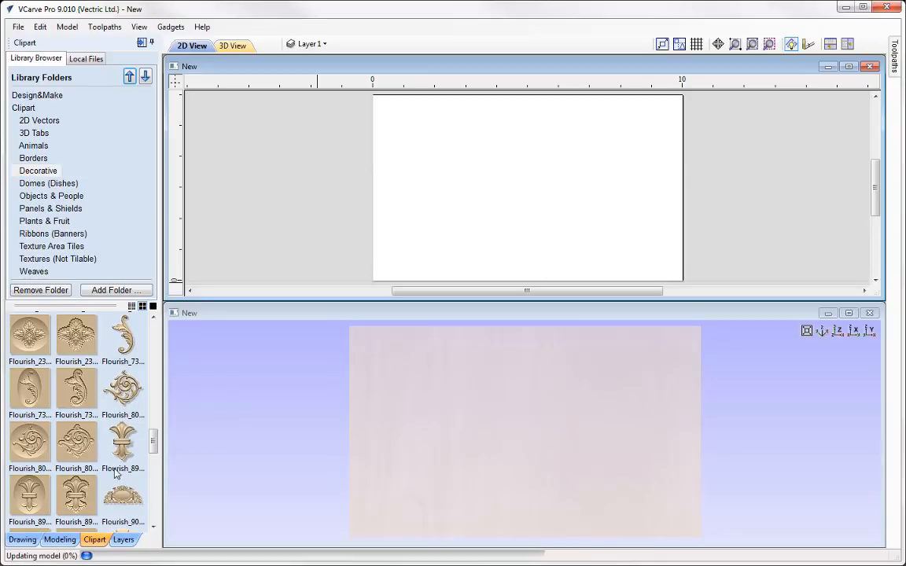
pyautogui.click(63, 540)
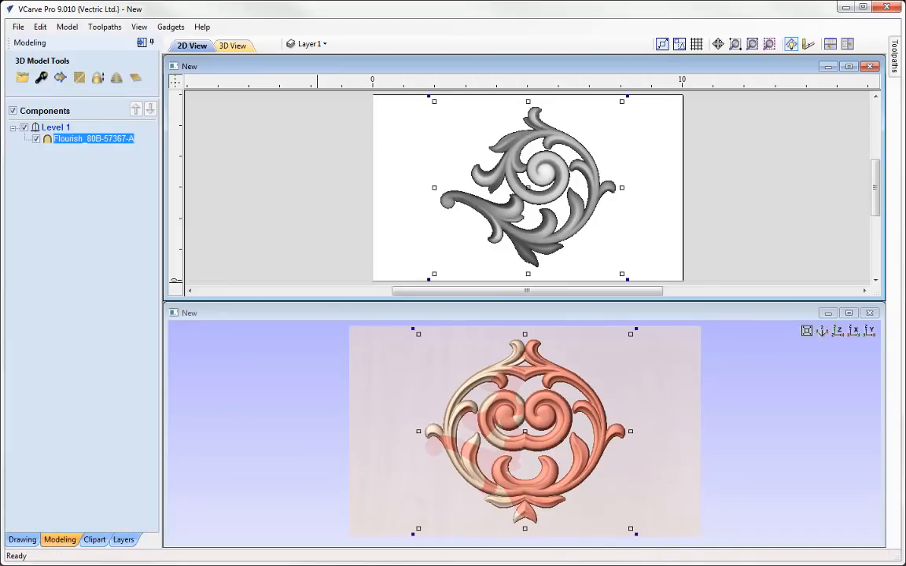
# Step: Try the scroll flourish in the right half and over the left half of the job to test the mirroring
pyautogui.moveTo(456, 145); pyautogui.dragTo(602, 186)
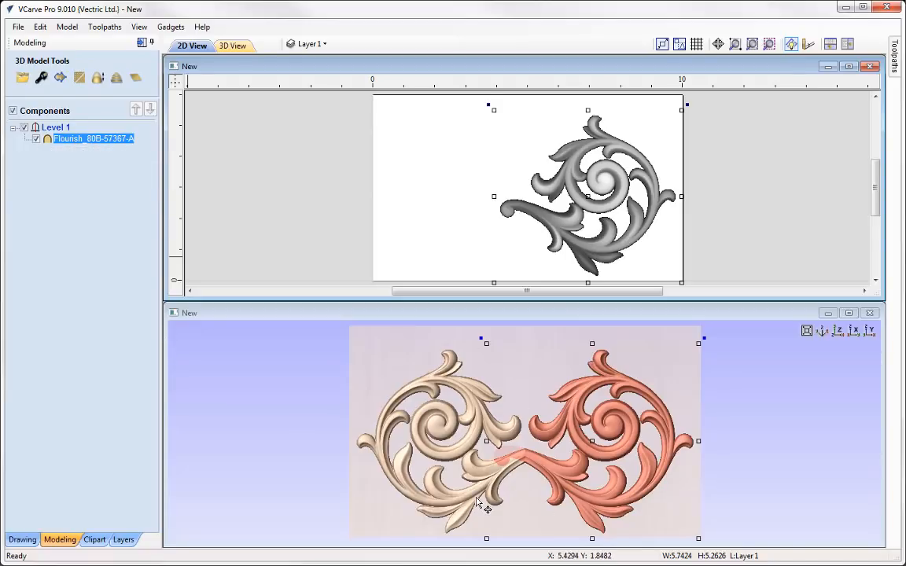
pyautogui.moveTo(626, 168); pyautogui.dragTo(474, 164)
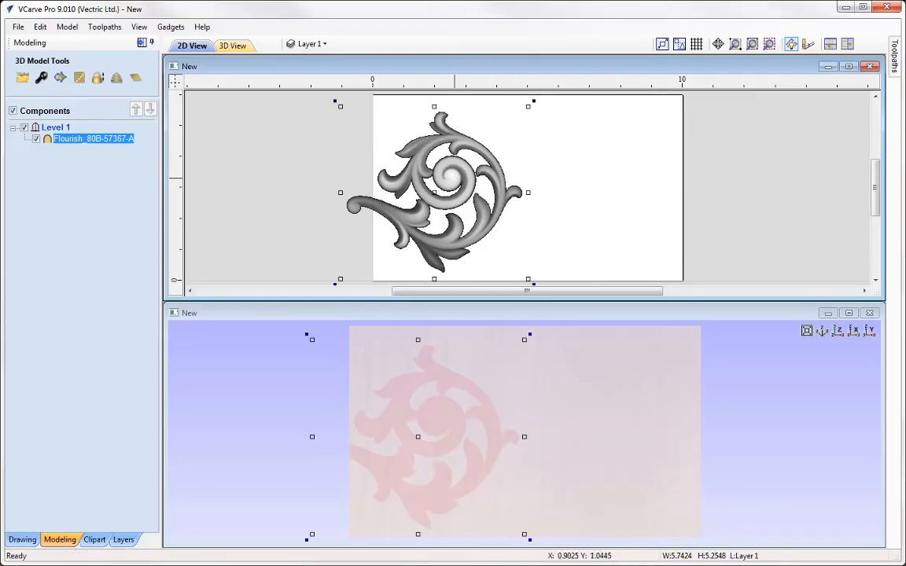
pyautogui.click(614, 361)
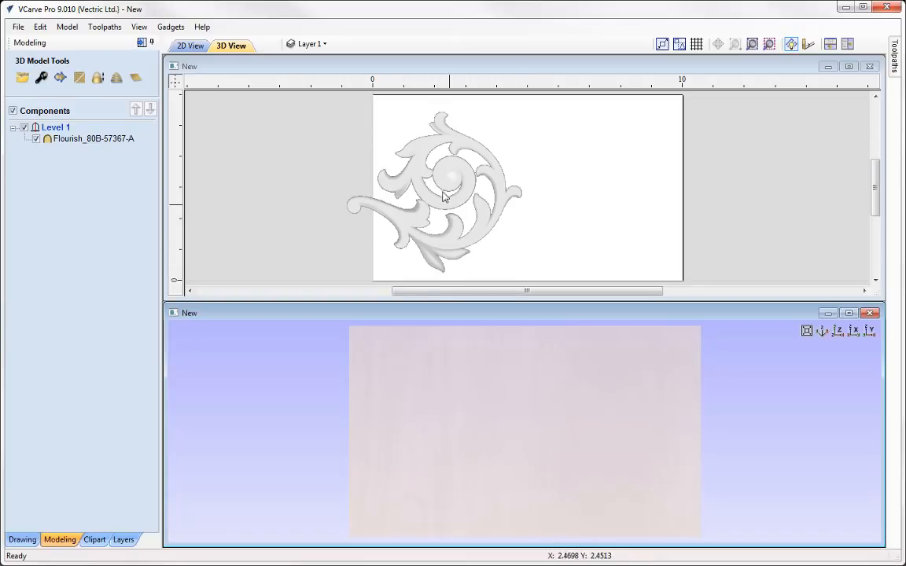
pyautogui.click(402, 171)
# Step: Move the scroll flourish into the lower right half of the job and shrink it to about 4.04 x 3.70 inches
pyautogui.moveTo(450, 185); pyautogui.dragTo(608, 182)
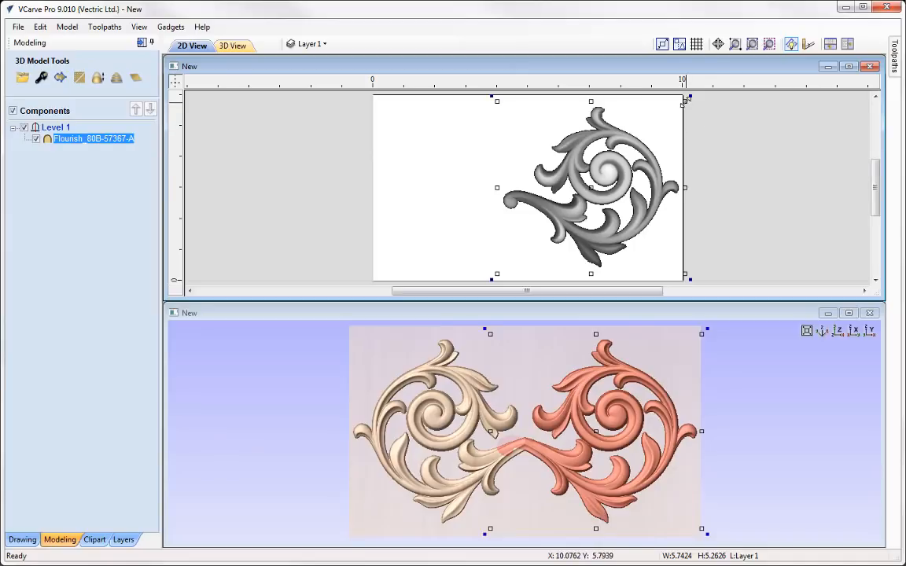
pyautogui.moveTo(685, 100); pyautogui.dragTo(659, 131)
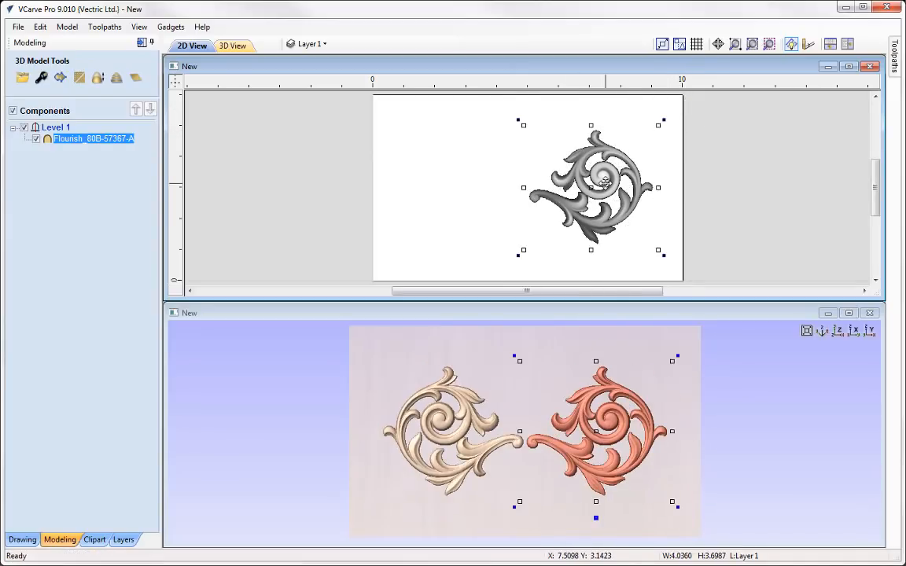
pyautogui.moveTo(605, 184); pyautogui.dragTo(611, 207)
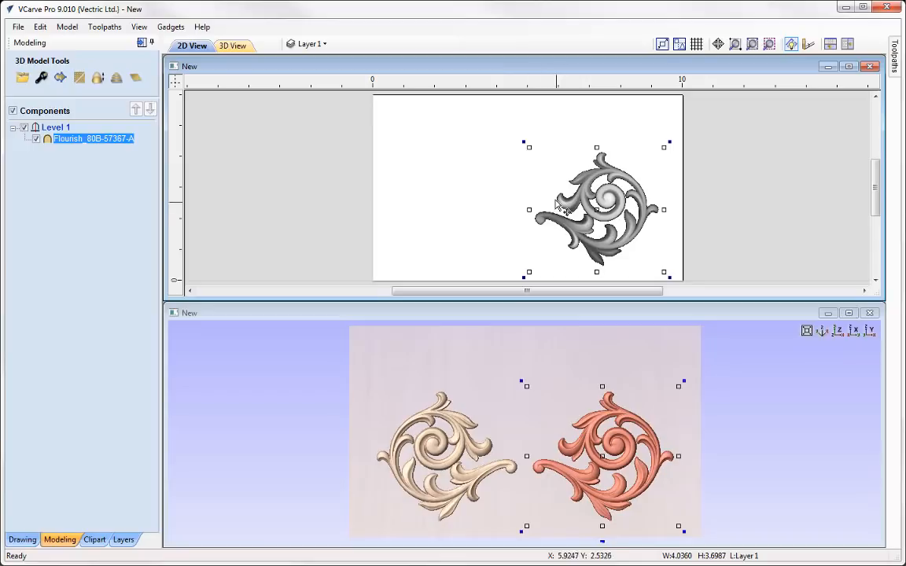
pyautogui.moveTo(614, 207); pyautogui.dragTo(608, 207)
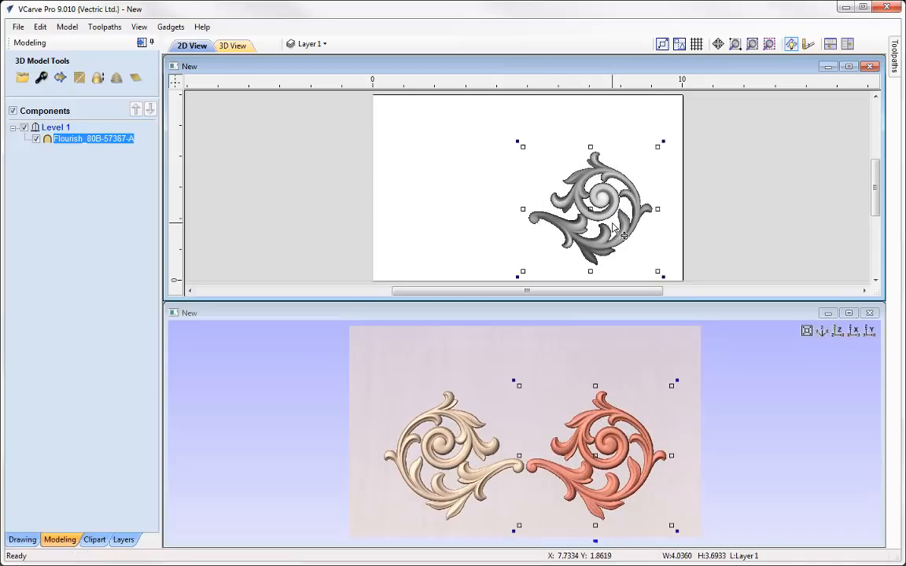
# Step: Insert the leaf flourish Flourish_73B-57340-A, shrink it to about 2.19 x 4.01 inches and raise it beside the job's centre line
pyautogui.click(94, 539)
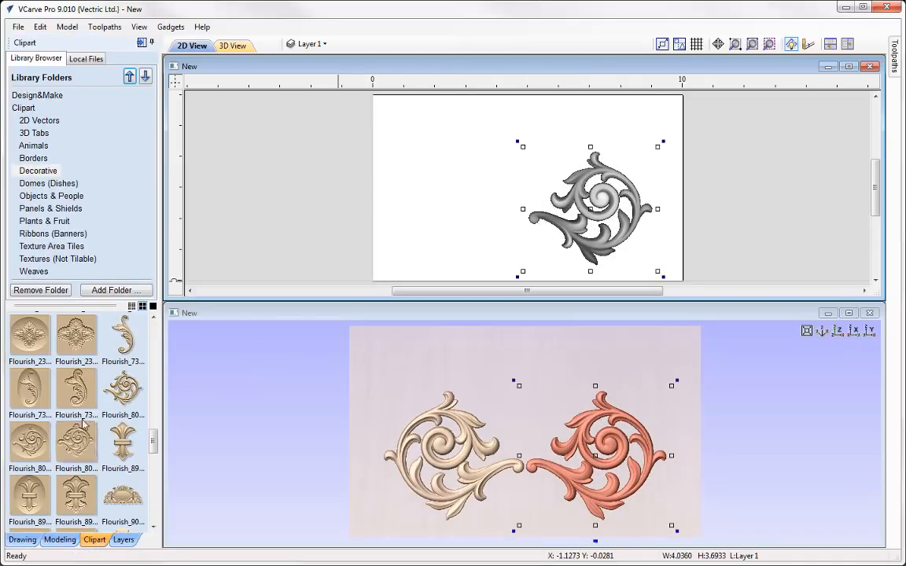
pyautogui.doubleClick(130, 342)
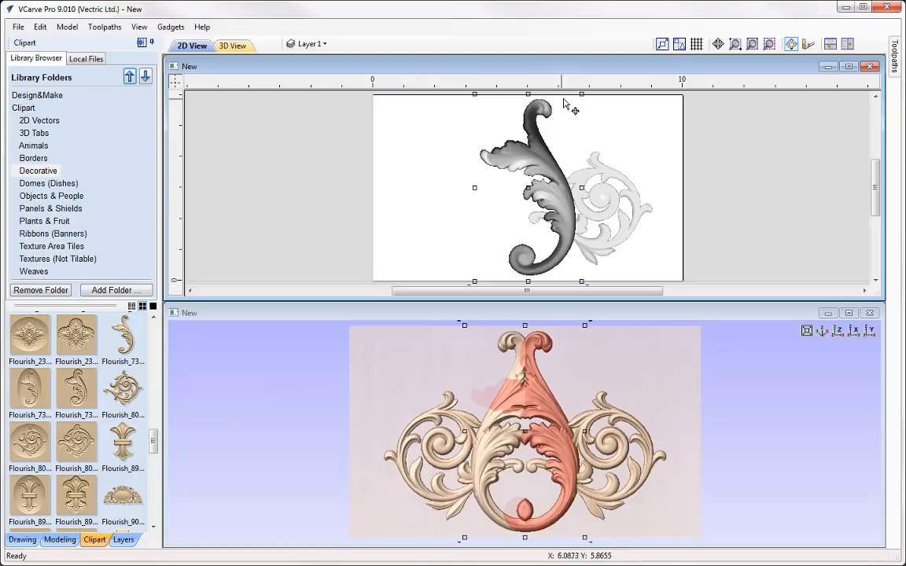
pyautogui.moveTo(581, 94); pyautogui.dragTo(567, 120)
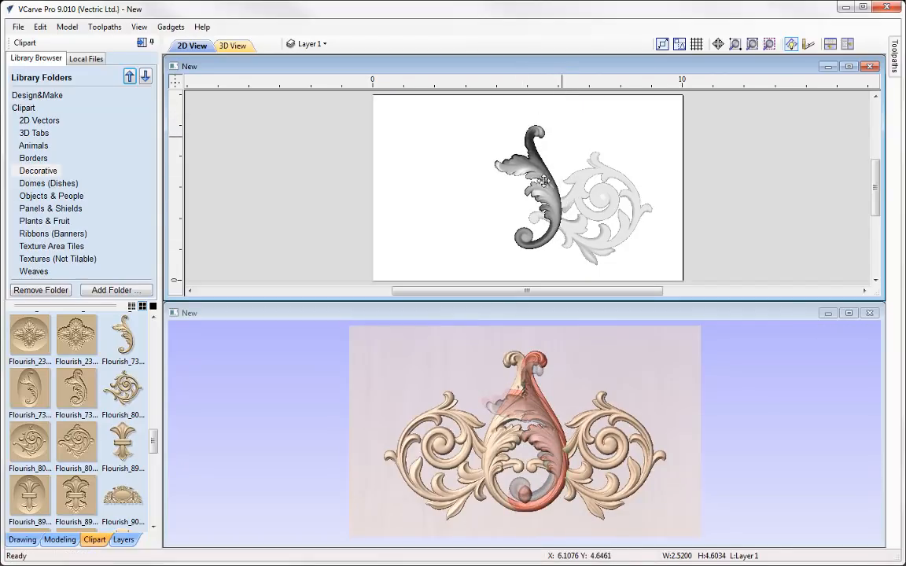
pyautogui.moveTo(552, 210); pyautogui.dragTo(556, 189)
# Step: Shift the scroll flourish and the leaf flourish slightly down so they overlap near the job's centre line
pyautogui.click(608, 200)
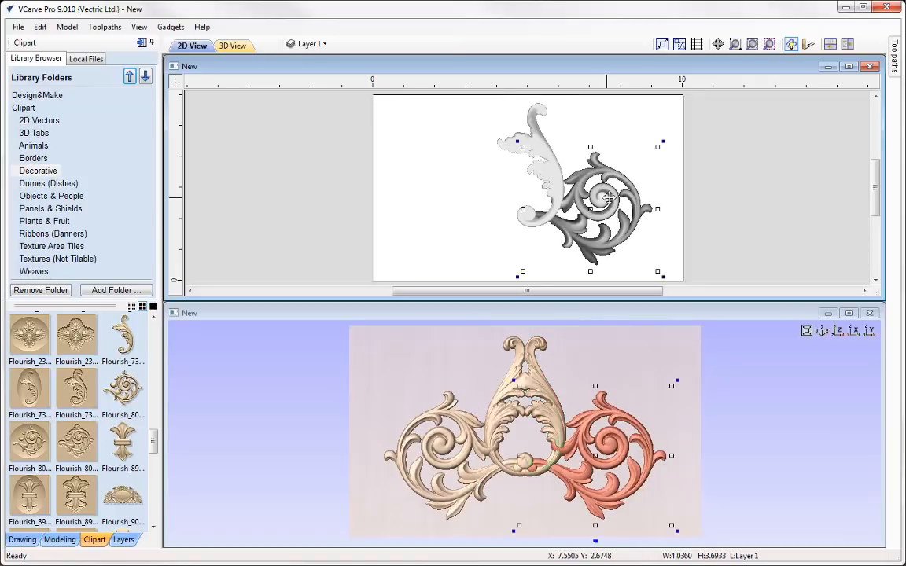
pyautogui.moveTo(609, 198); pyautogui.dragTo(609, 205)
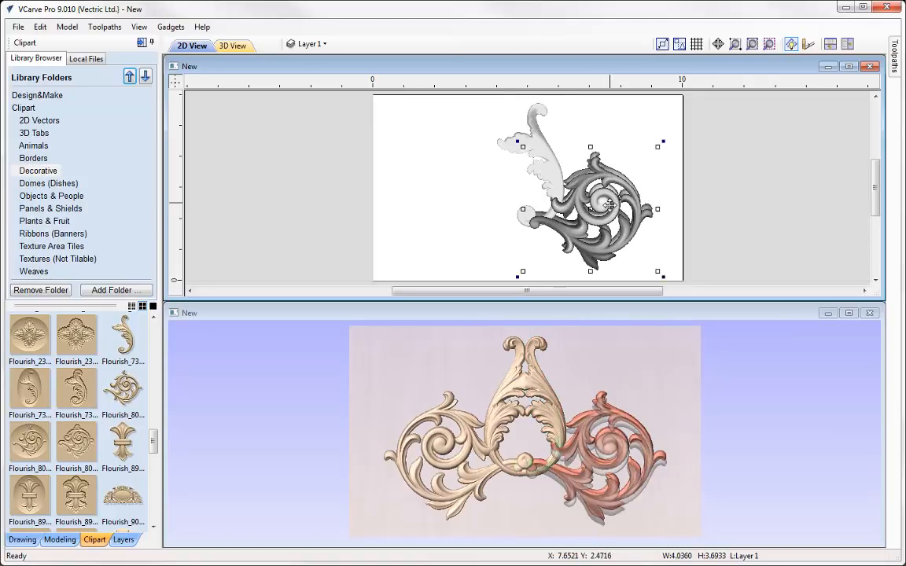
pyautogui.click(557, 171)
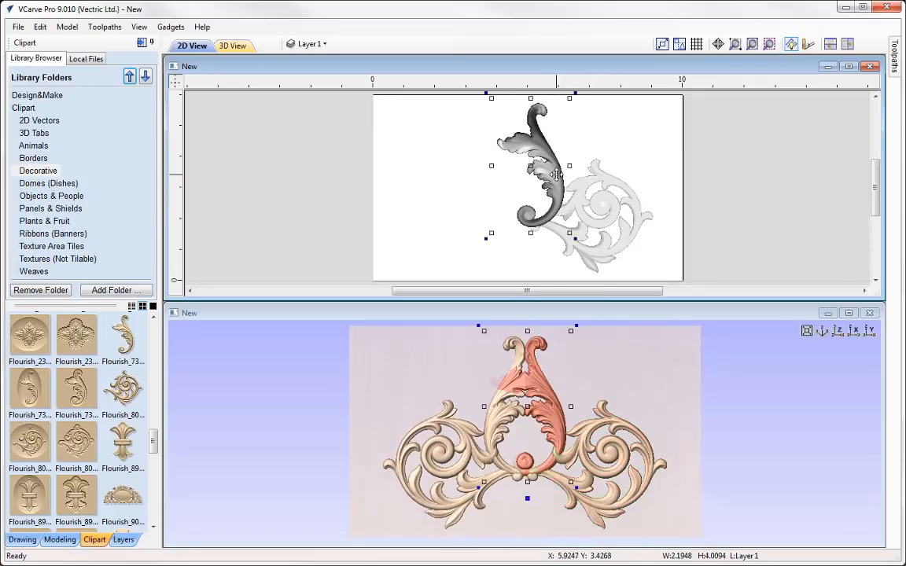
pyautogui.moveTo(556, 174); pyautogui.dragTo(557, 187)
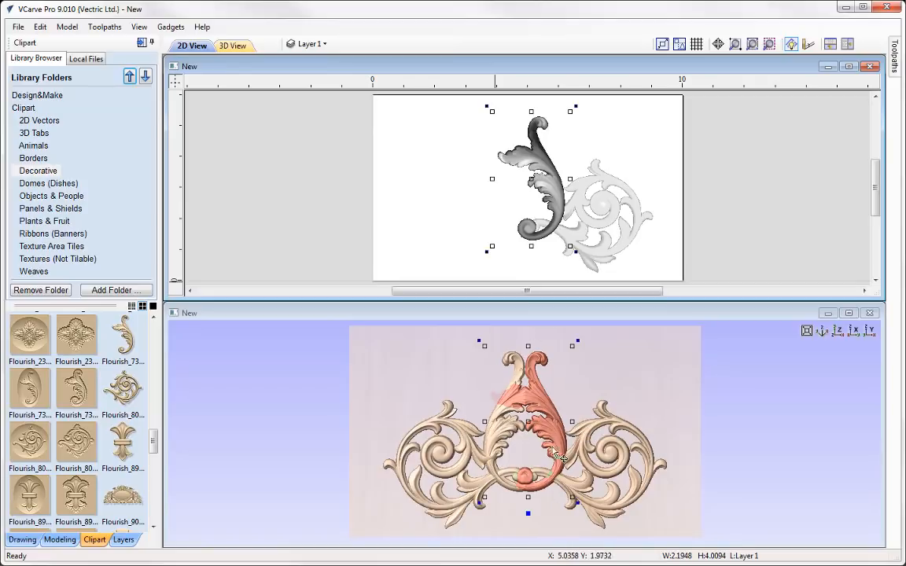
# Step: Insert a new level above Level 1 and set its combine mode to Merge
pyautogui.click(60, 539)
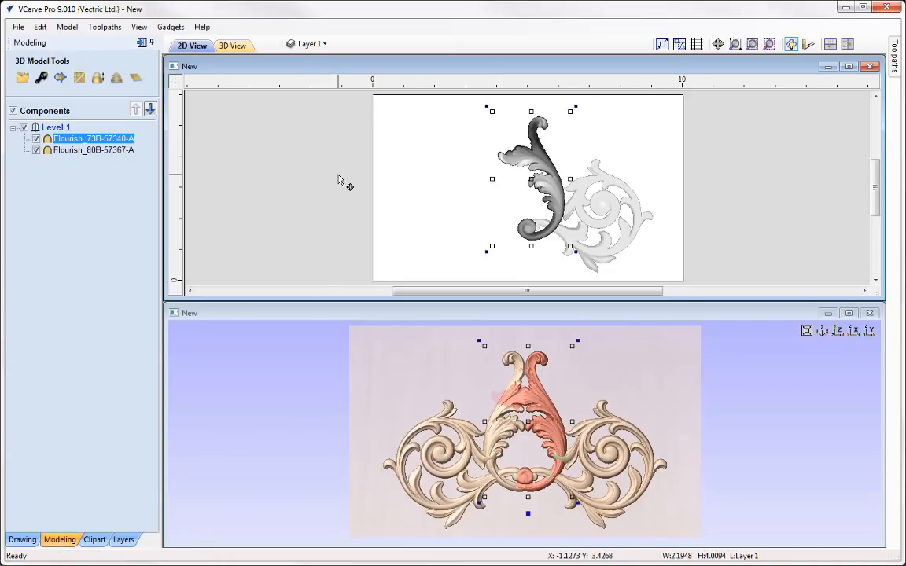
pyautogui.rightClick(53, 132)
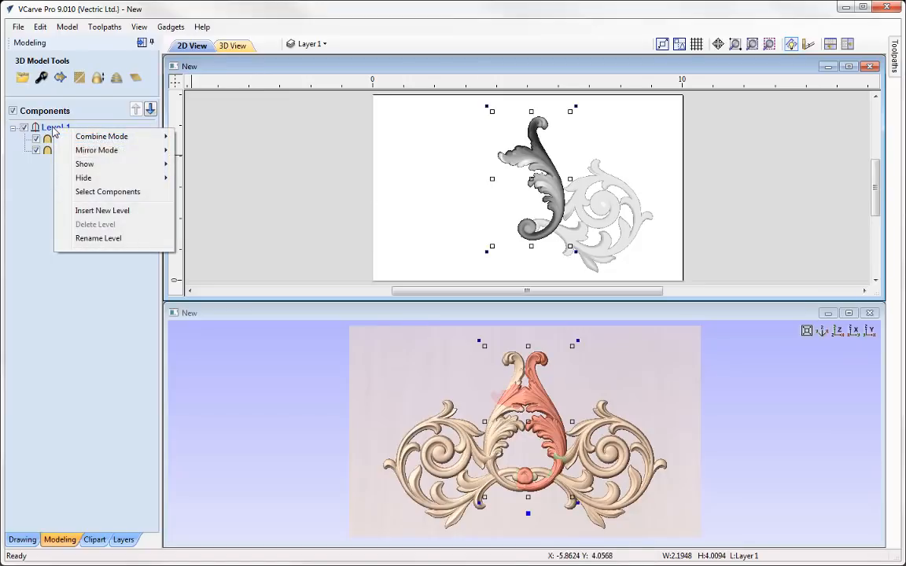
pyautogui.click(118, 210)
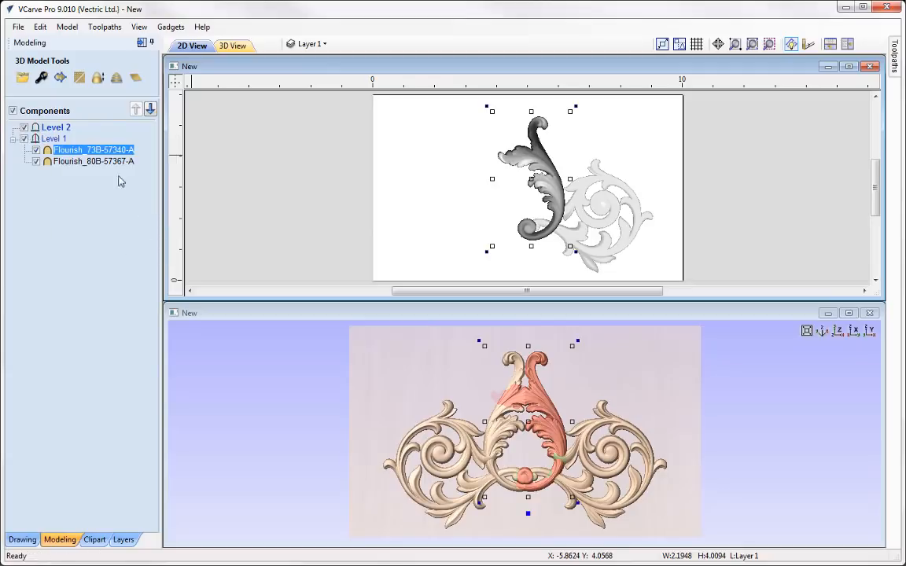
pyautogui.rightClick(54, 131)
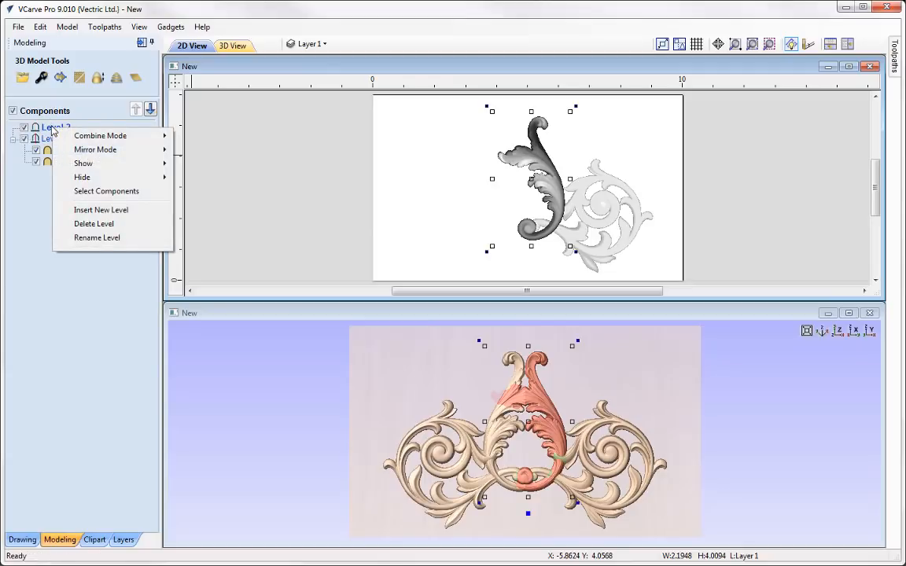
pyautogui.moveTo(133, 136)
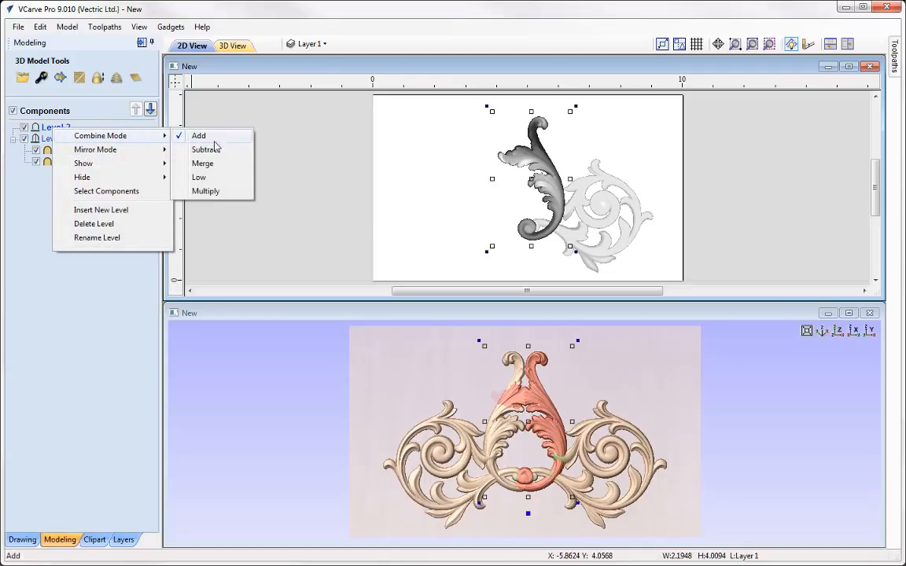
pyautogui.click(206, 164)
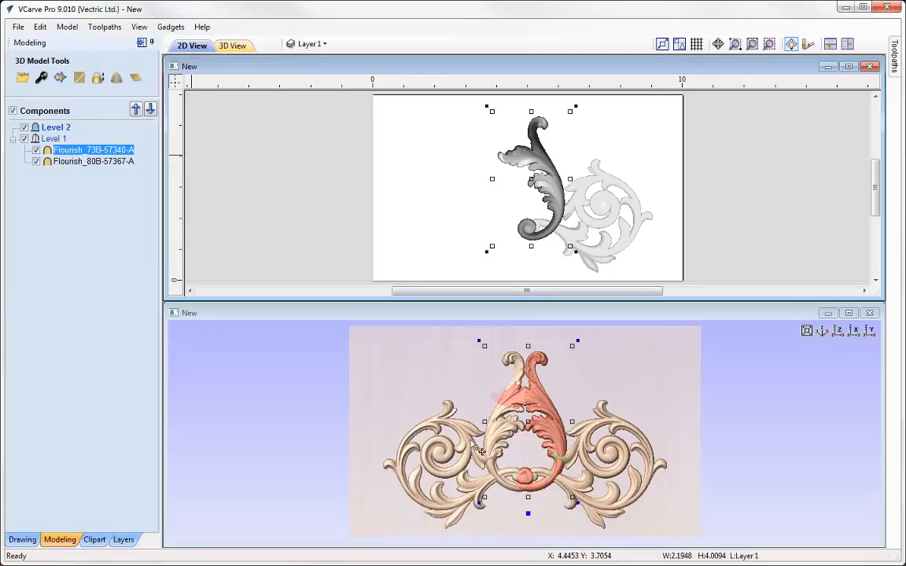
# Step: Set the mirror mode of Level 2 to Top Left Quadrant
pyautogui.rightClick(66, 132)
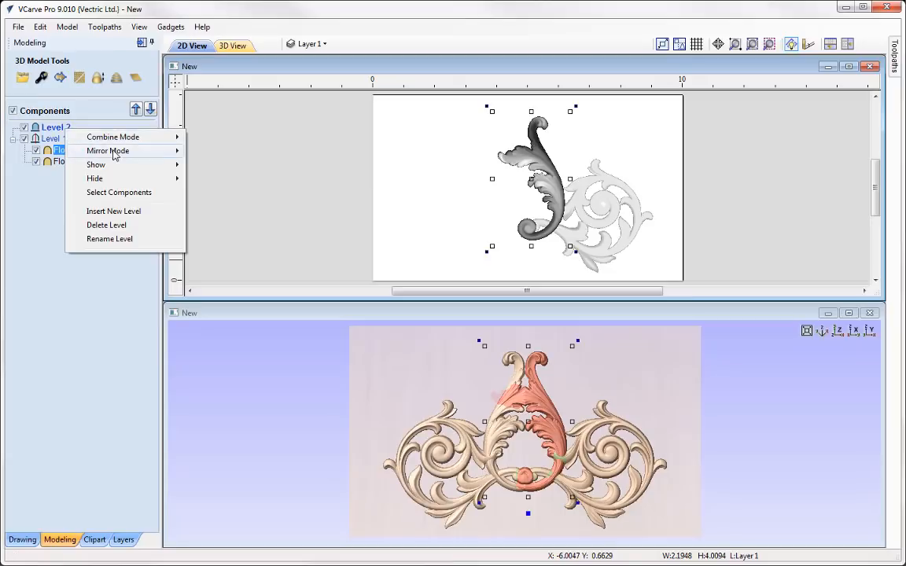
pyautogui.moveTo(114, 155)
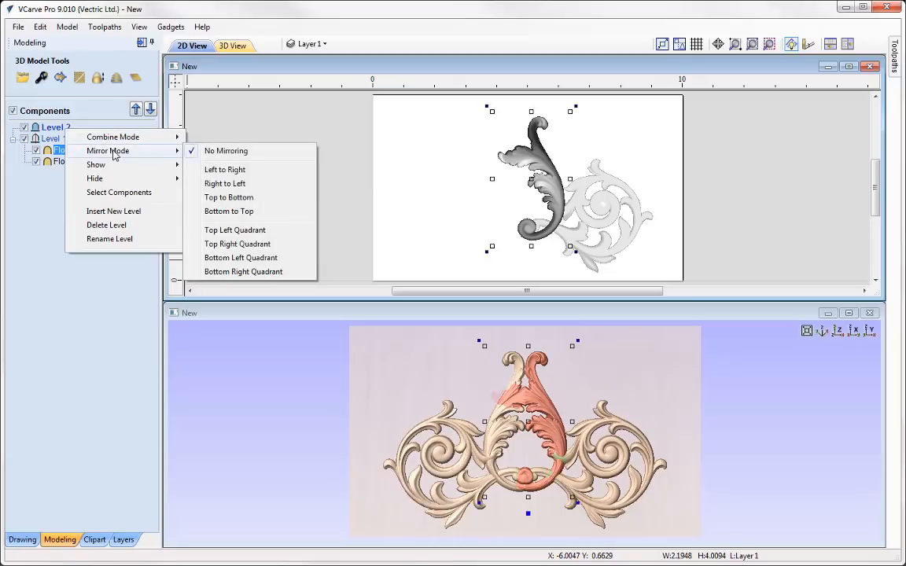
pyautogui.click(248, 230)
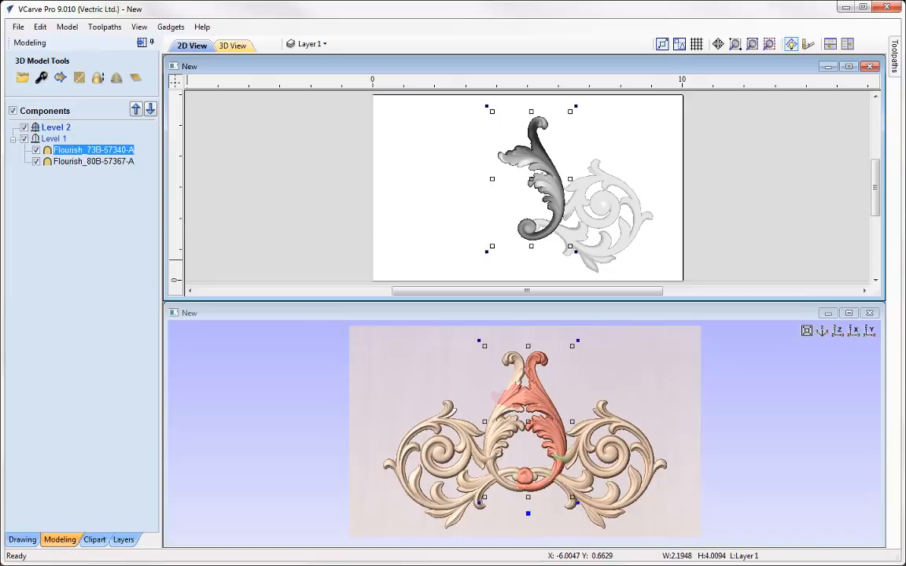
# Step: Insert the Flourish Repeat 2 clipart, move it into the job's upper left quadrant and shrink it to about 3.89 x 1.75 inches
pyautogui.click(94, 540)
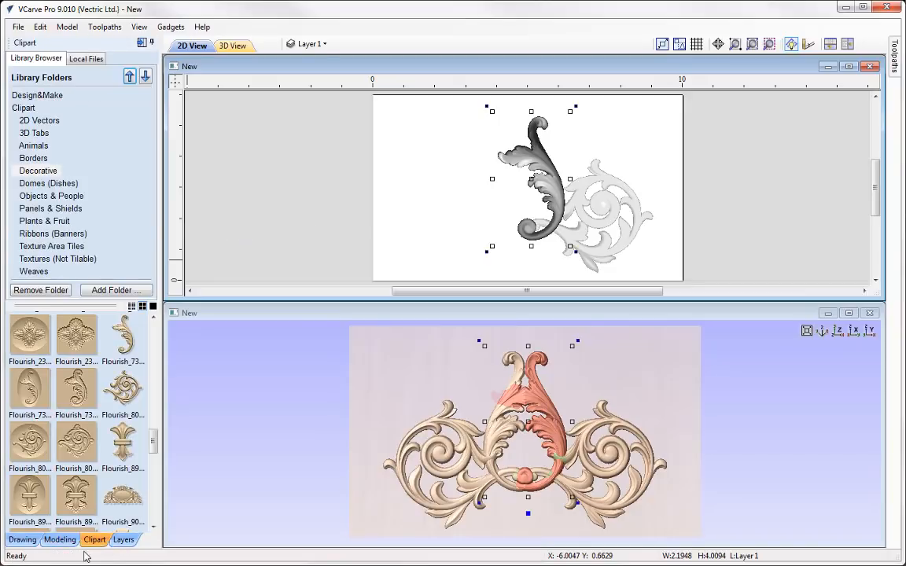
pyautogui.moveTo(154, 434); pyautogui.dragTo(144, 381)
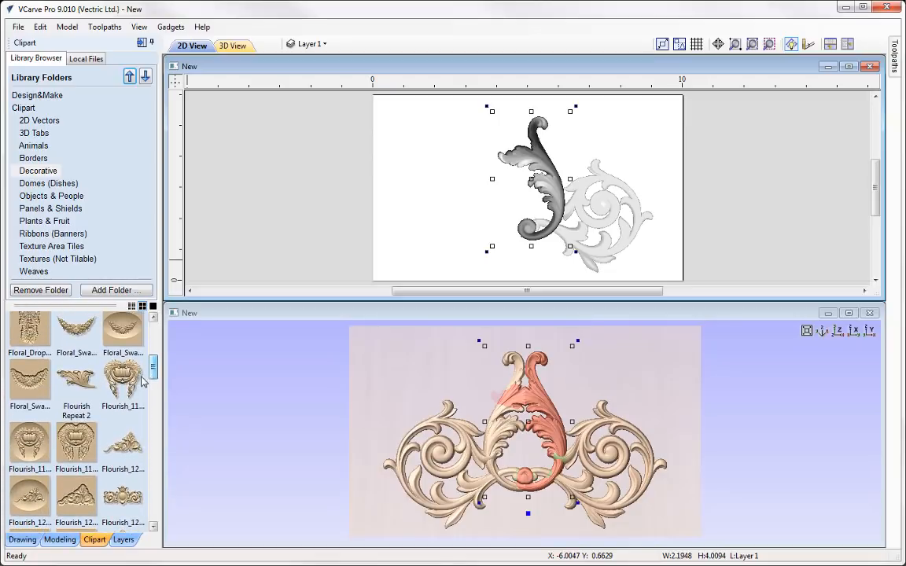
pyautogui.doubleClick(76, 379)
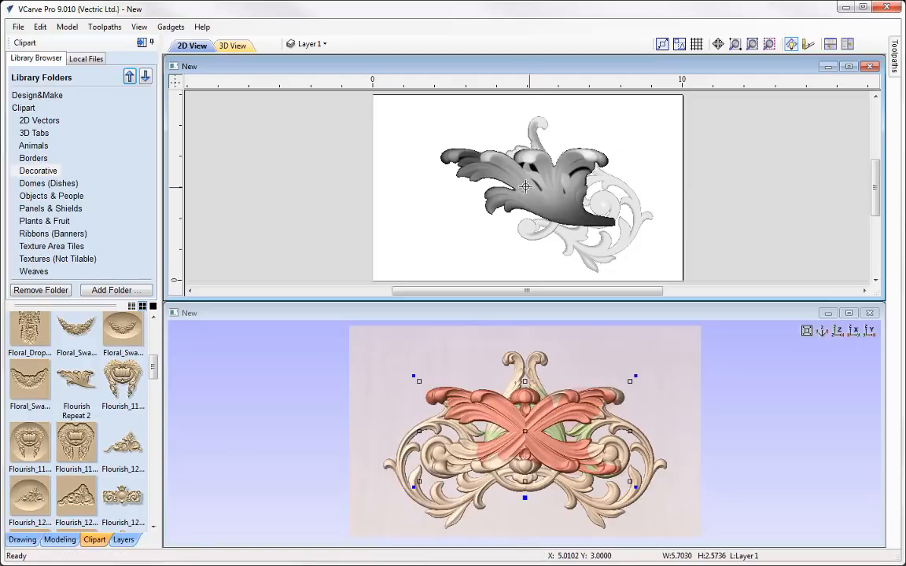
pyautogui.moveTo(529, 187); pyautogui.dragTo(452, 150)
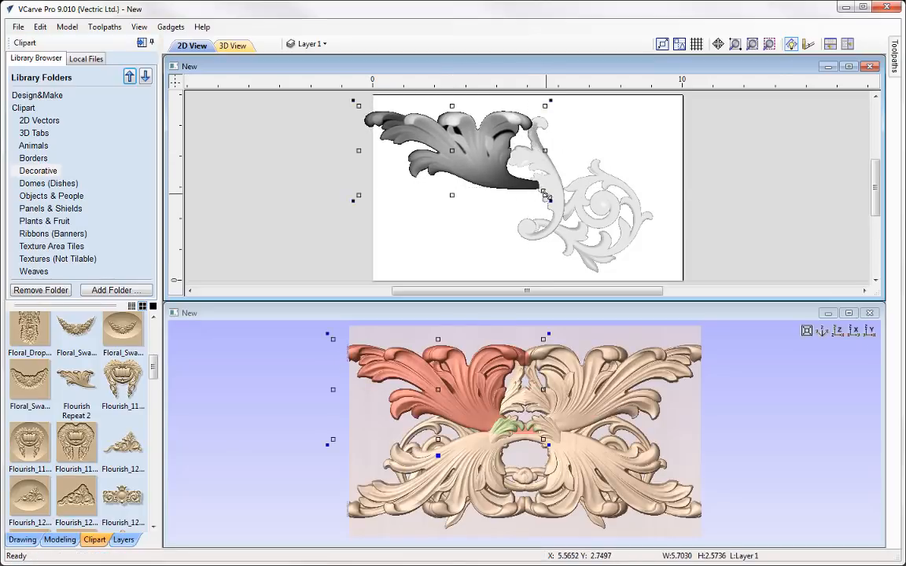
pyautogui.moveTo(544, 195); pyautogui.dragTo(482, 164)
pyautogui.moveTo(397, 118); pyautogui.dragTo(418, 113)
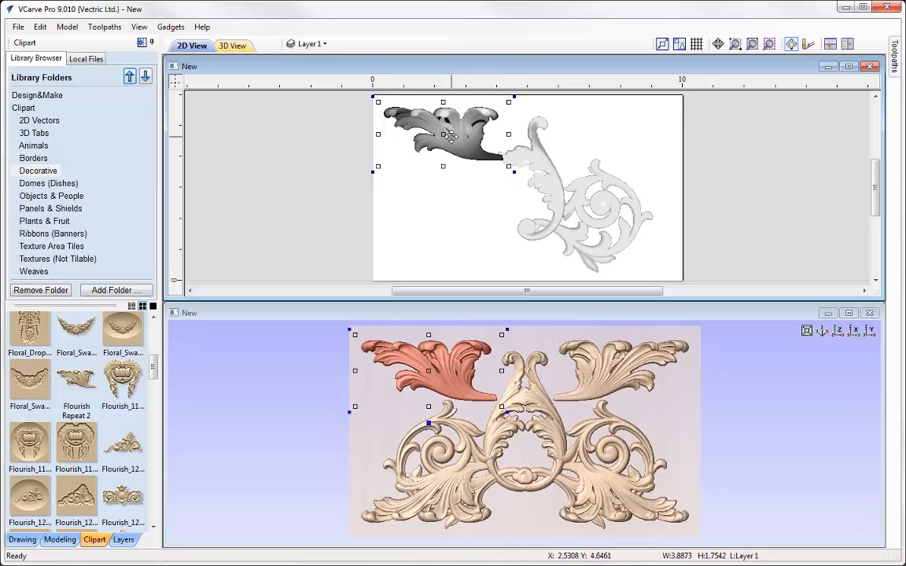
# Step: Move Flourish Repeat 2 over the upper part of the leaf flourish and rotate it clockwise so it slopes down towards the centre line
pyautogui.moveTo(449, 136); pyautogui.dragTo(531, 140)
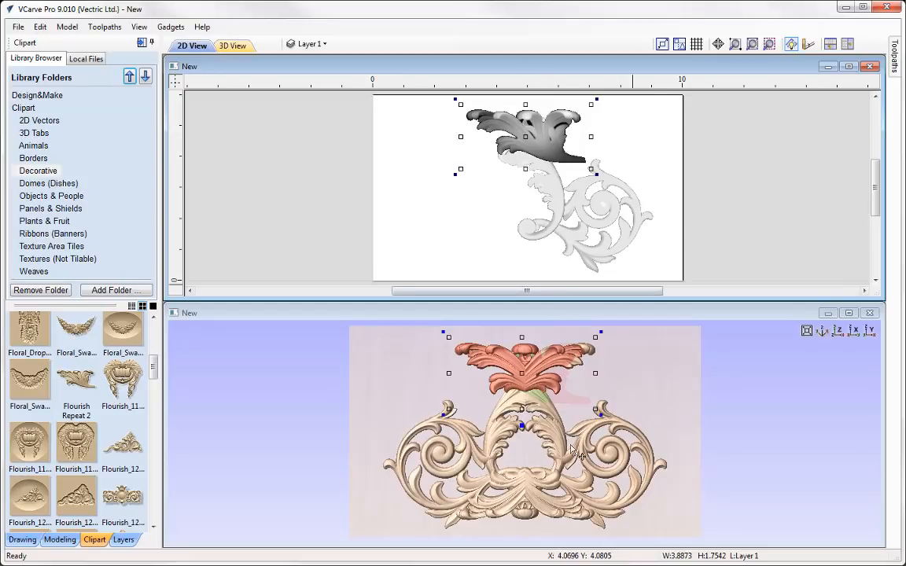
pyautogui.moveTo(537, 143); pyautogui.dragTo(529, 166)
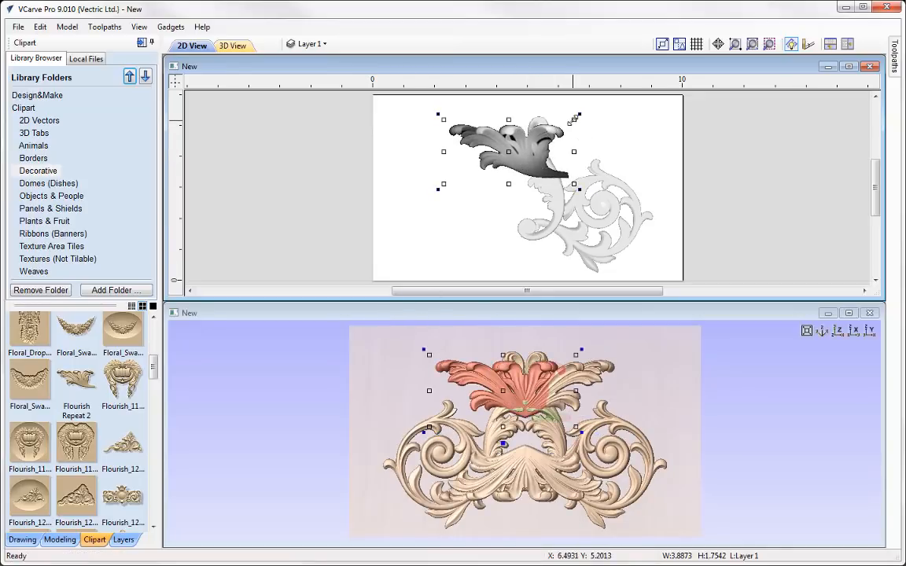
pyautogui.moveTo(574, 118); pyautogui.dragTo(567, 146)
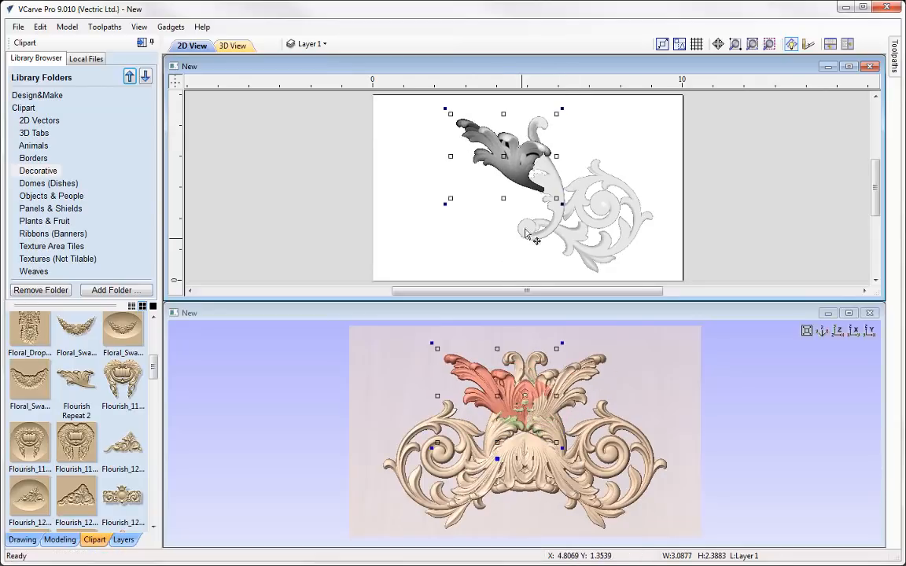
# Step: Shrink and rotate Flourish Repeat 2 to about 2.78 x 1.71 inches and place it against the upper left of the leaf flourish
pyautogui.moveTo(511, 151); pyautogui.dragTo(487, 125)
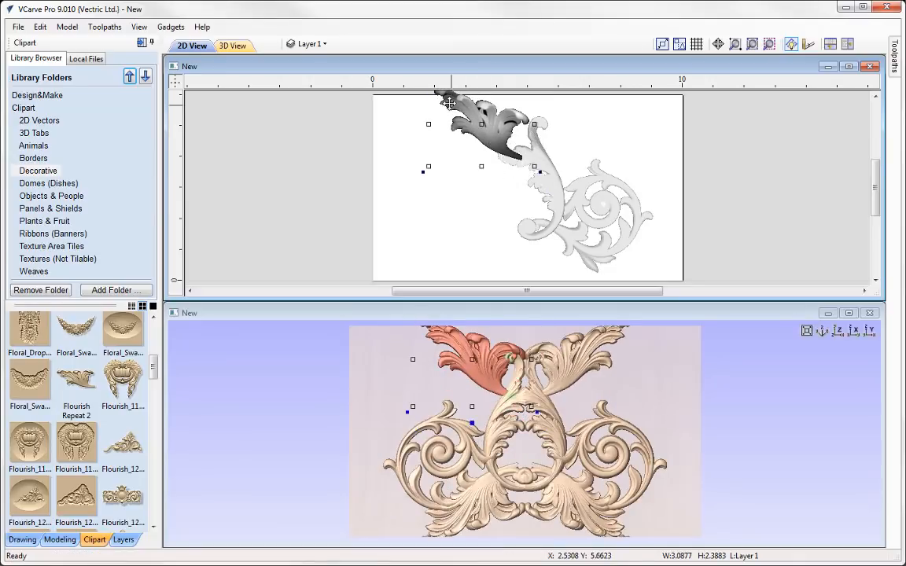
pyautogui.moveTo(423, 173); pyautogui.dragTo(461, 142)
pyautogui.moveTo(503, 118); pyautogui.dragTo(498, 121)
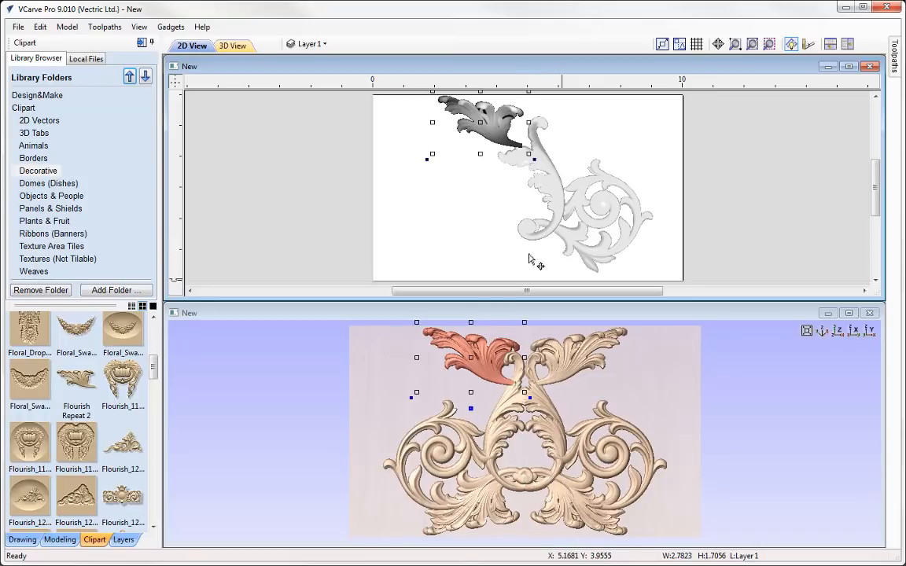
pyautogui.moveTo(496, 133); pyautogui.dragTo(488, 143)
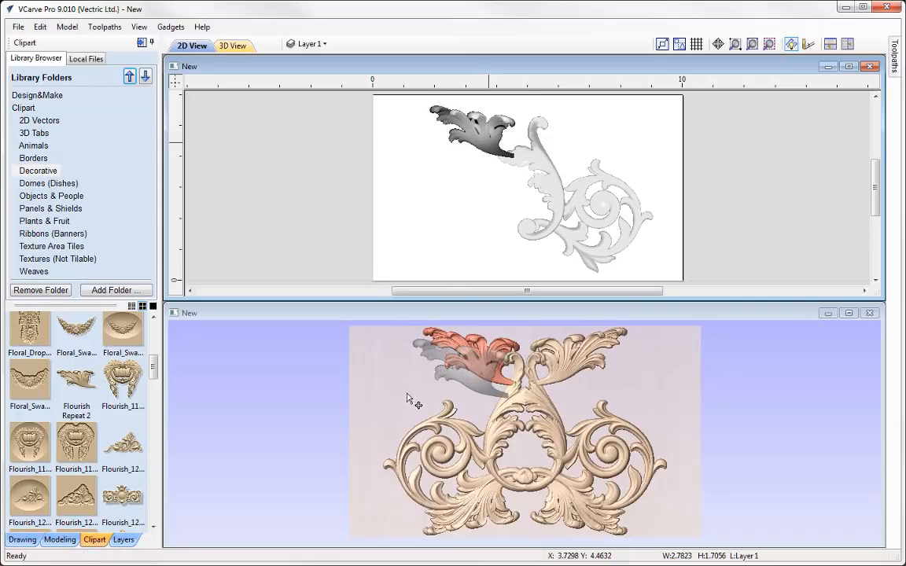
# Step: Nudge the leaf flourish up and stretch it upward to a height of about 4.32 inches
pyautogui.click(545, 163)
pyautogui.press('Up')
pyautogui.press('Up')
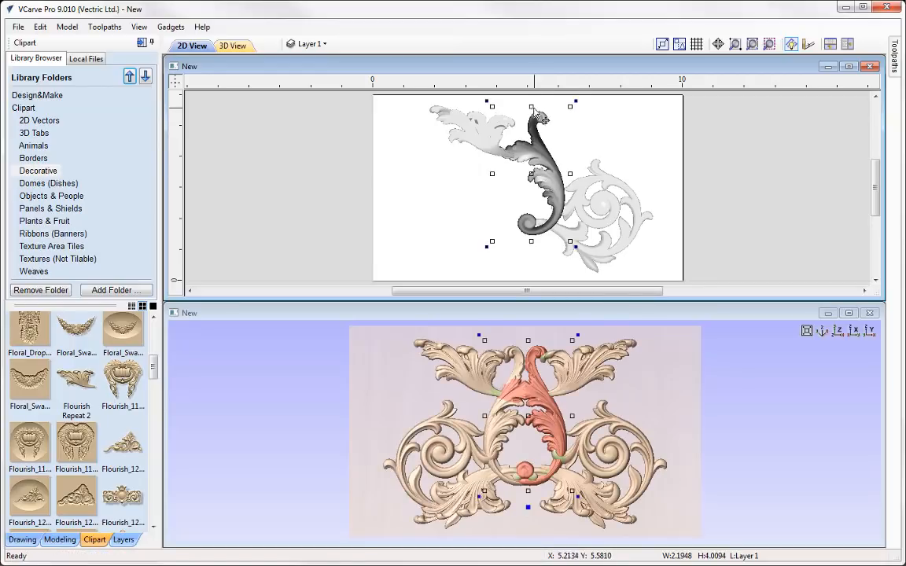
pyautogui.moveTo(531, 107); pyautogui.dragTo(531, 102)
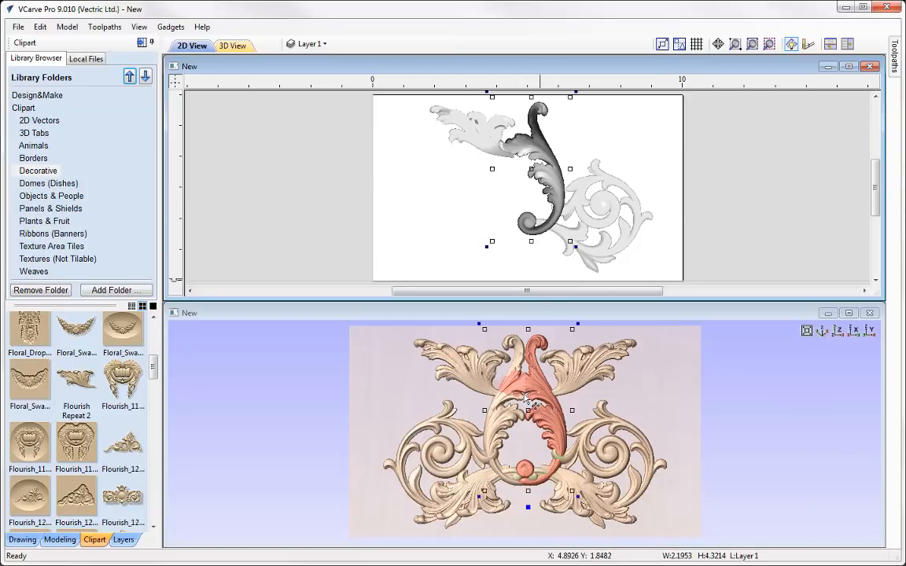
# Step: Try nudging the scroll flourish slightly upward against the leaf flourish
pyautogui.click(606, 216)
pyautogui.click(610, 238)
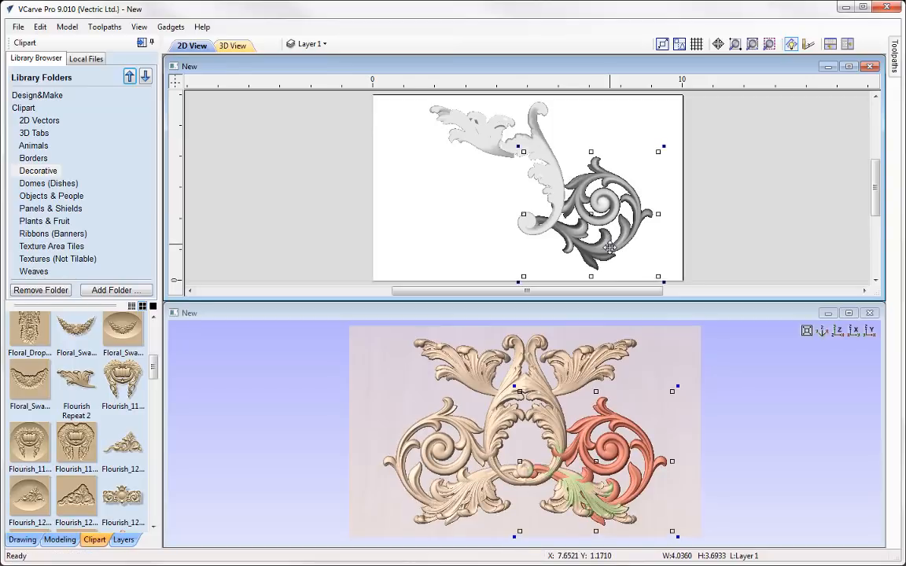
pyautogui.press('Up')
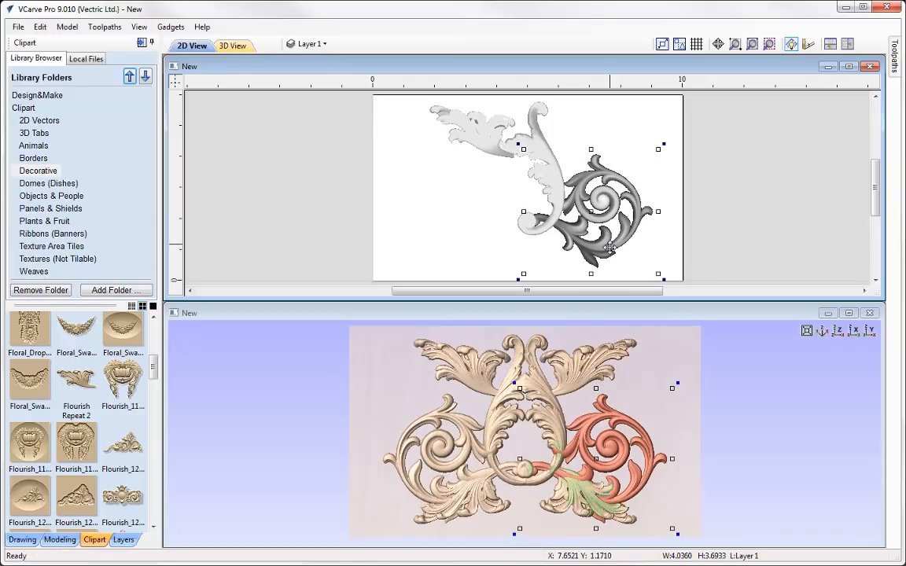
pyautogui.press('Down')
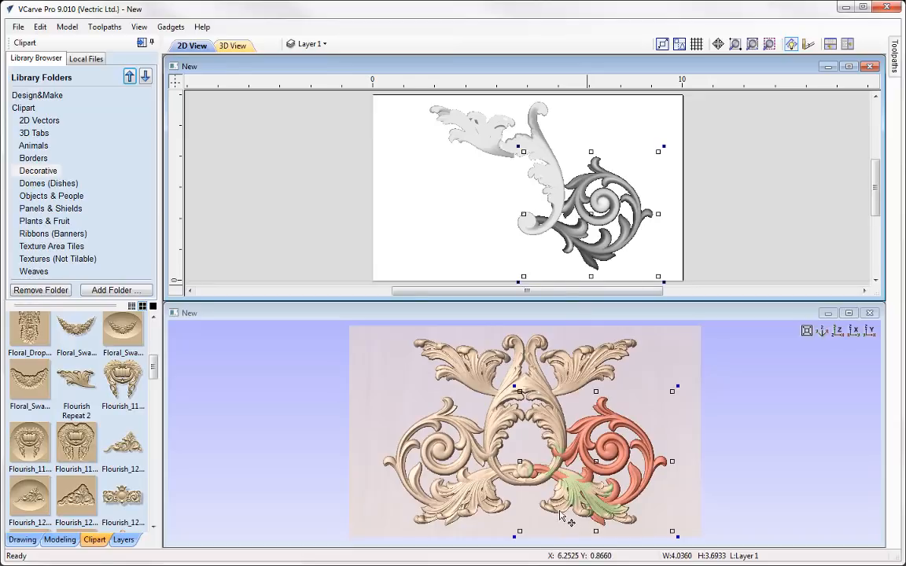
# Step: Nudge Flourish Repeat 2 up to the job's upper edge and rotate it slightly to an extent of about 2.85 x 1.51 inches
pyautogui.click(445, 122)
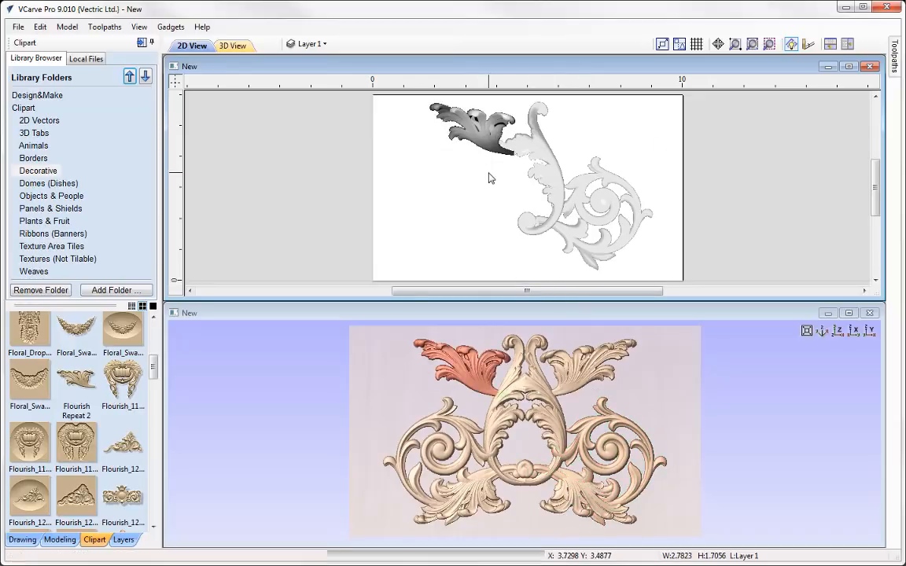
pyautogui.press('Up')
pyautogui.press('Up')
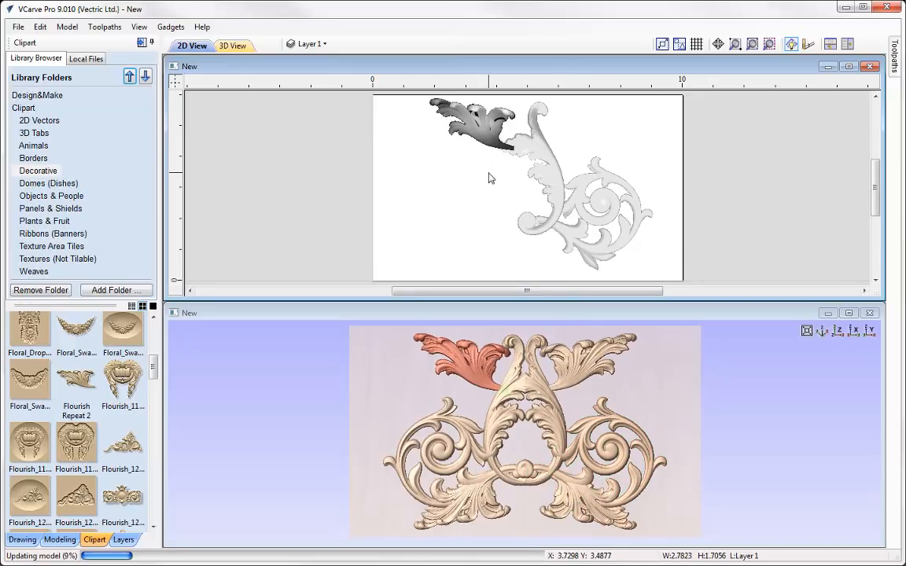
pyautogui.press('Up')
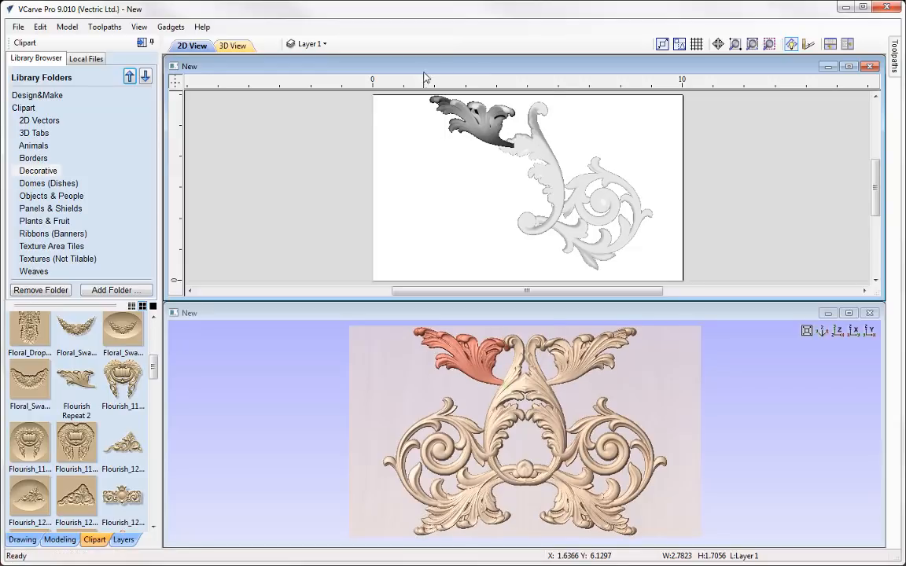
pyautogui.click(453, 140)
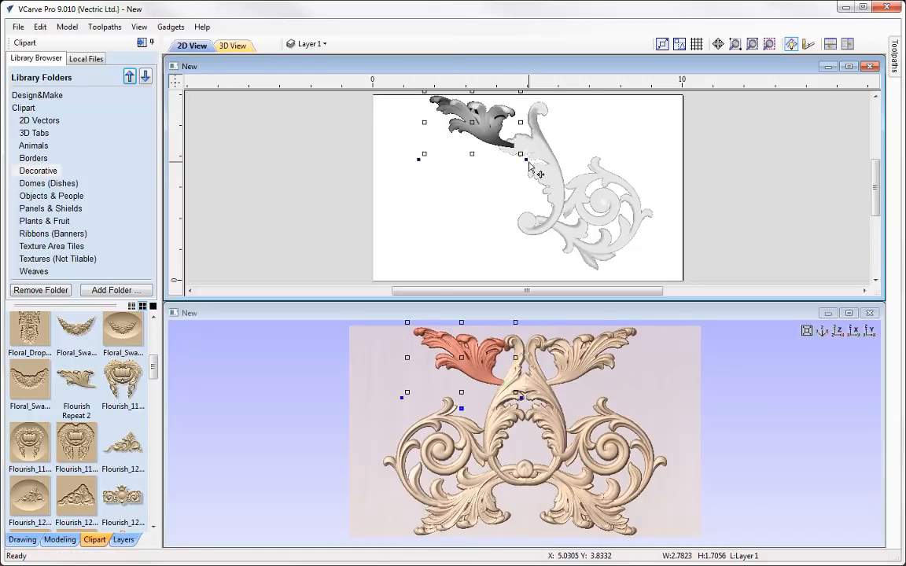
pyautogui.moveTo(525, 161); pyautogui.dragTo(526, 157)
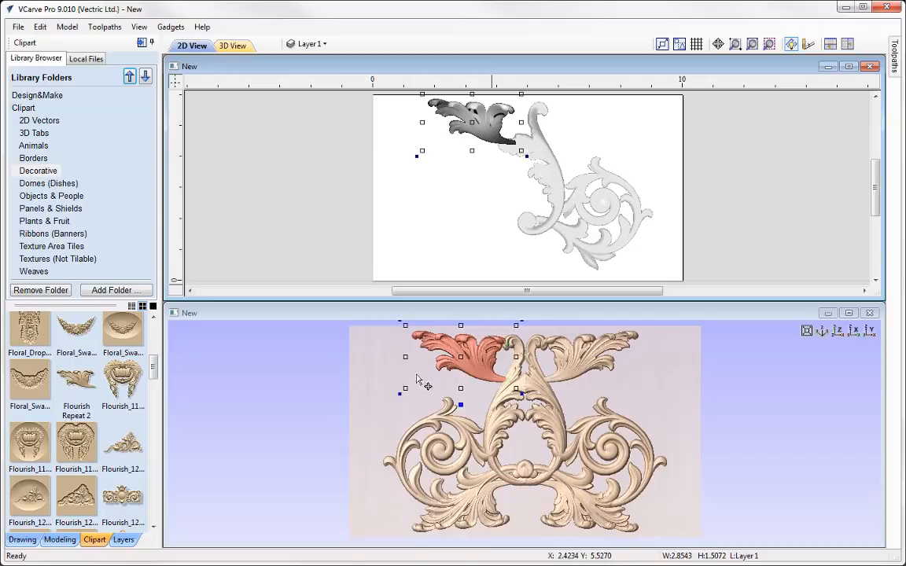
pyautogui.click(346, 370)
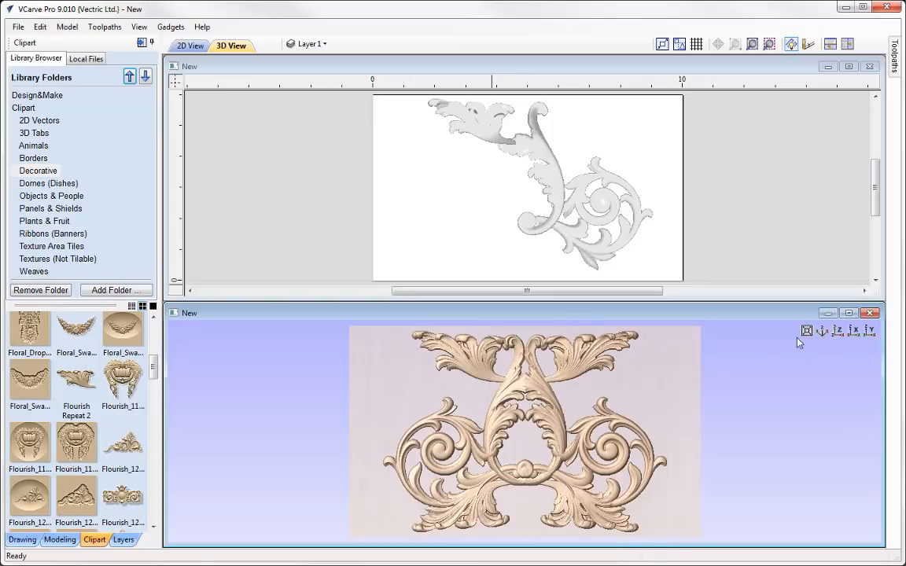
# Step: Enlarge the 3D view and set the scroll flourish's base height to 0.1 inches so it rises above the overlapping components
pyautogui.click(848, 313)
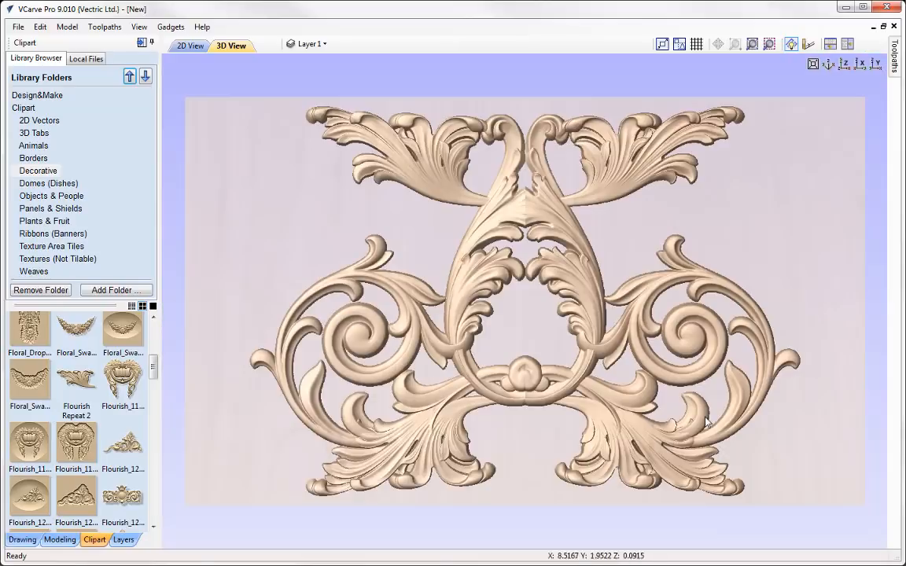
pyautogui.click(595, 374)
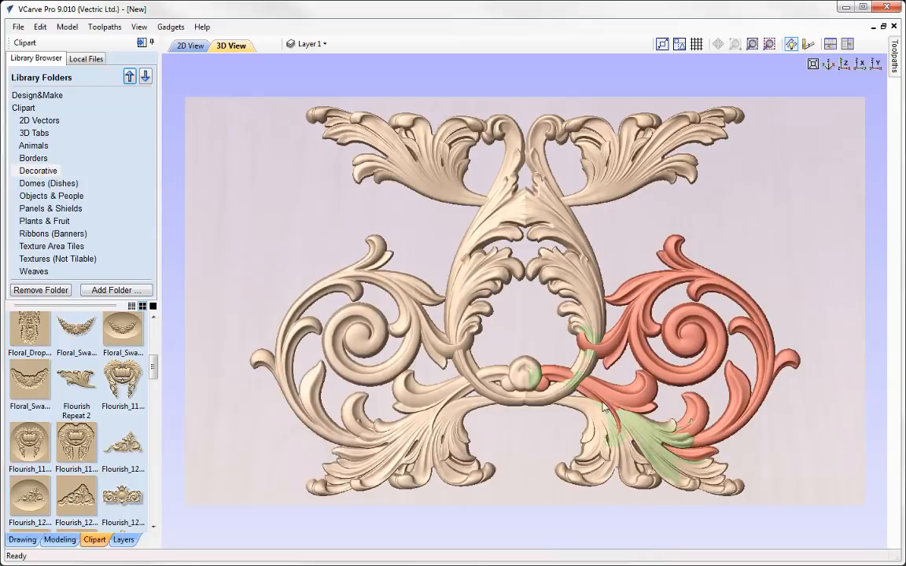
pyautogui.click(694, 346)
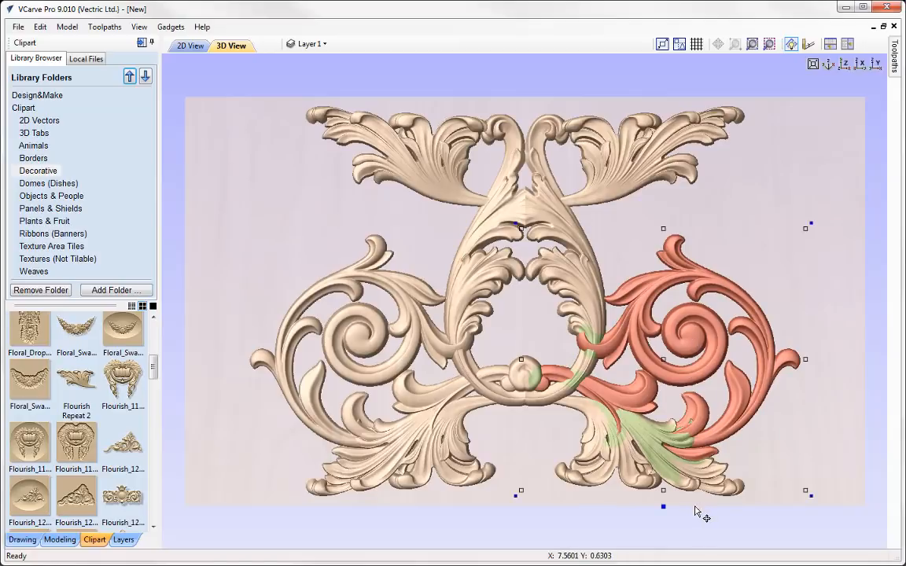
pyautogui.rightClick(664, 503)
pyautogui.moveTo(738, 412); pyautogui.dragTo(255, 135)
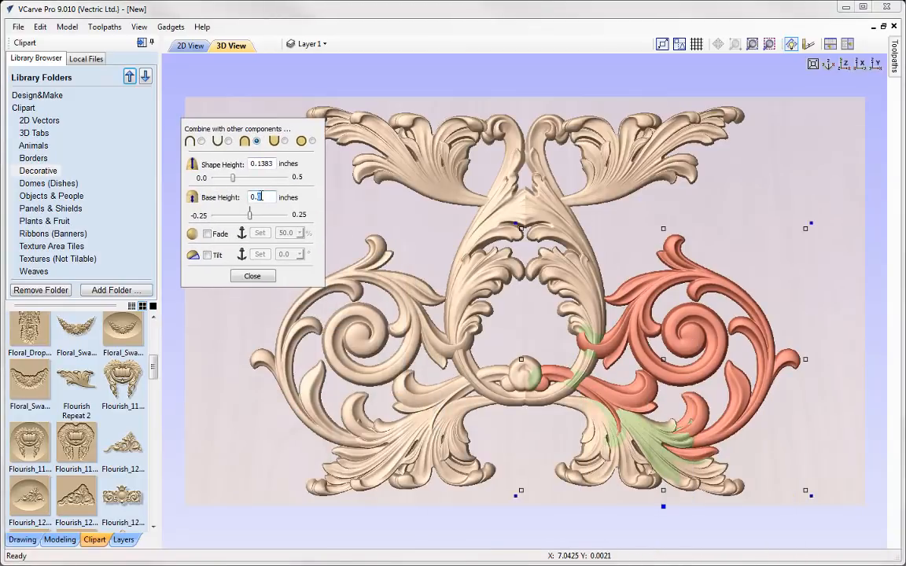
pyautogui.press('Return')
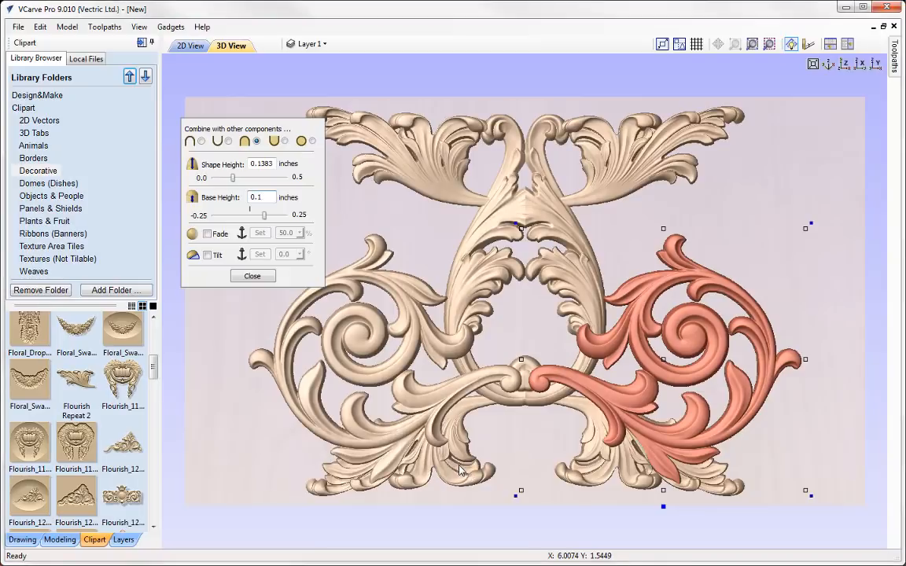
pyautogui.click(475, 447)
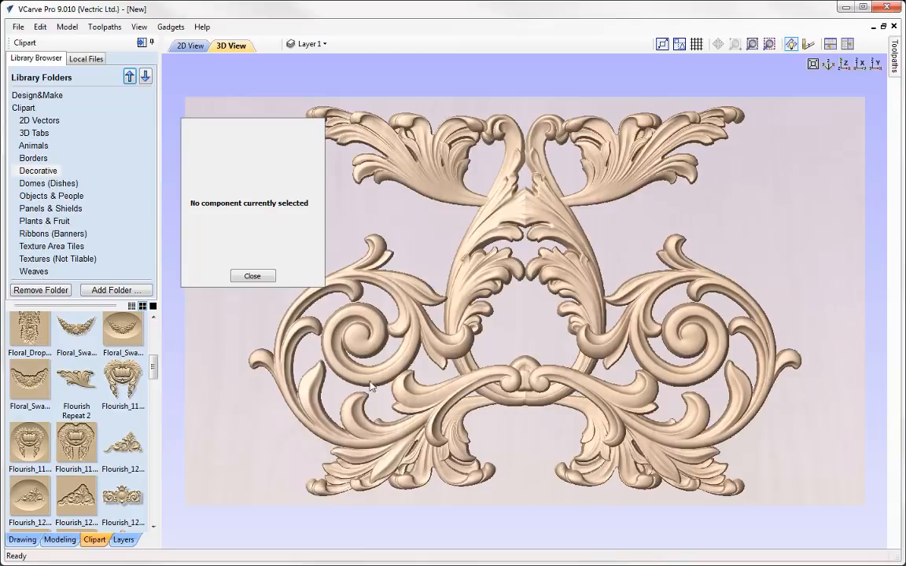
pyautogui.click(263, 276)
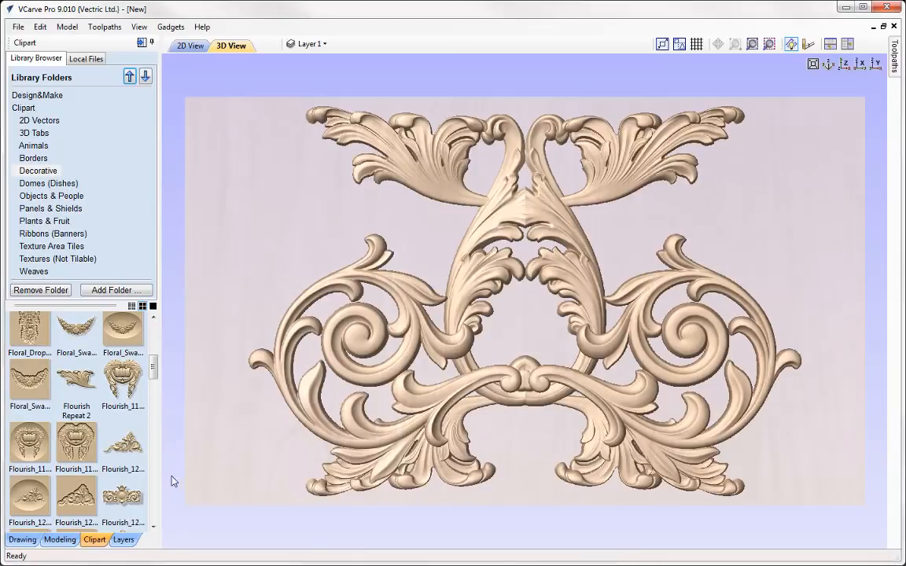
# Step: Insert a new level above Level 2 in the component tree
pyautogui.click(61, 539)
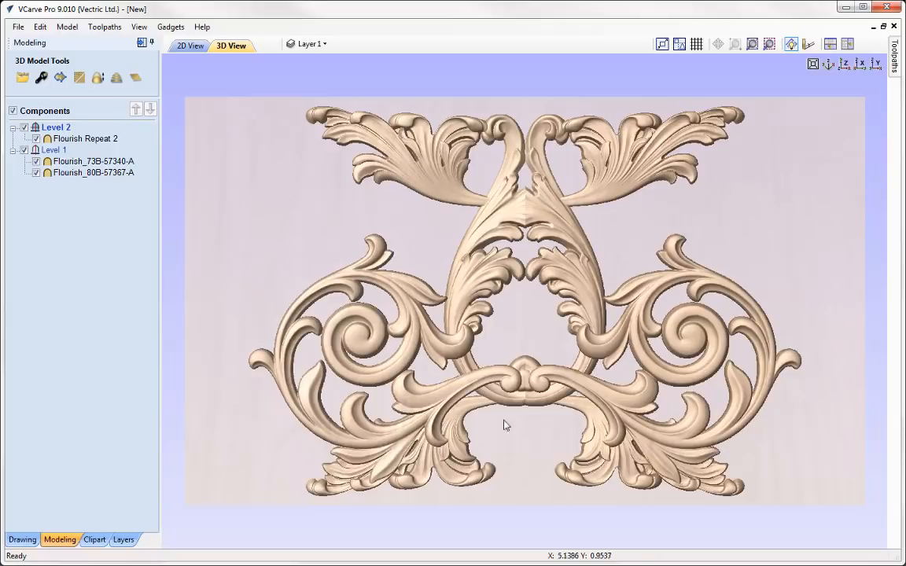
pyautogui.rightClick(50, 132)
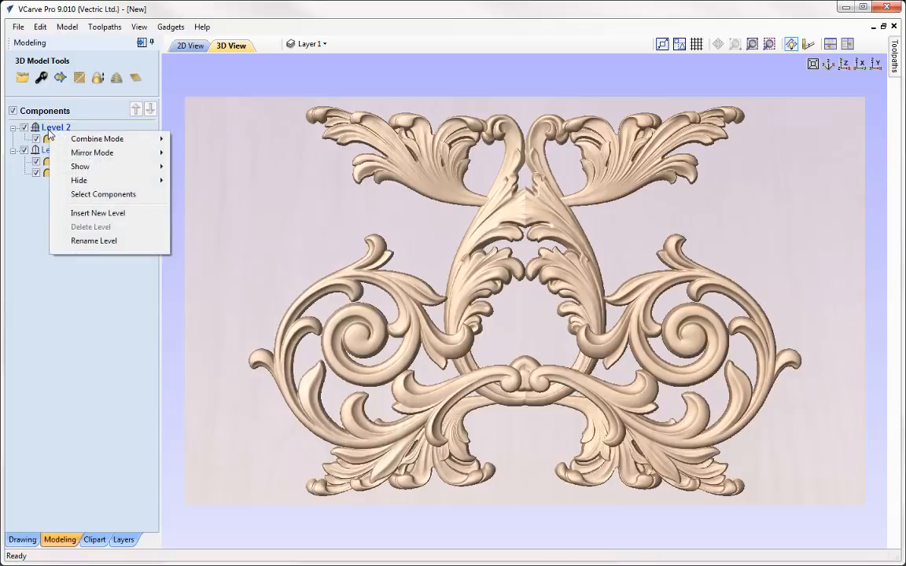
pyautogui.click(102, 213)
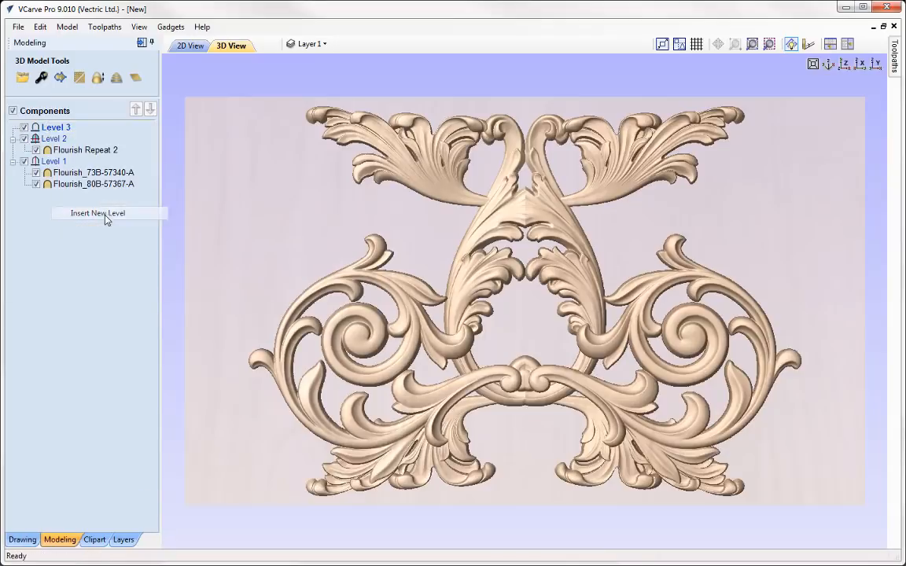
# Step: Set Level 3's combine mode to Merge and check its mirror mode, leaving it at No Mirroring
pyautogui.rightClick(55, 132)
pyautogui.moveTo(110, 135)
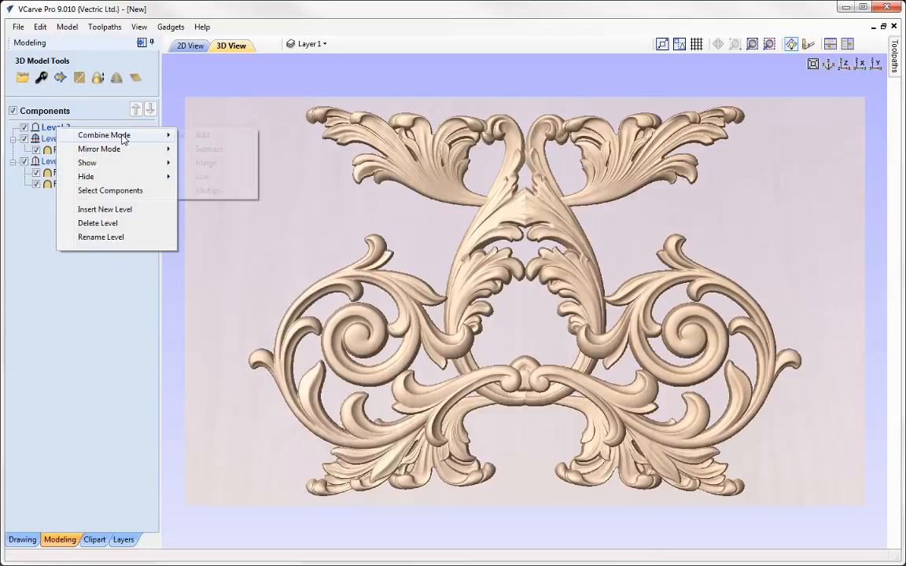
pyautogui.click(219, 161)
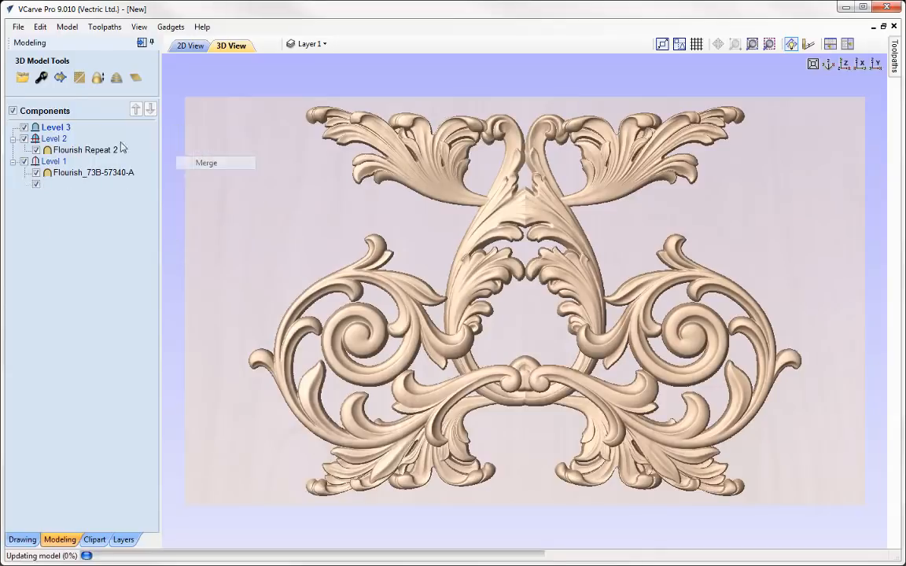
pyautogui.rightClick(59, 130)
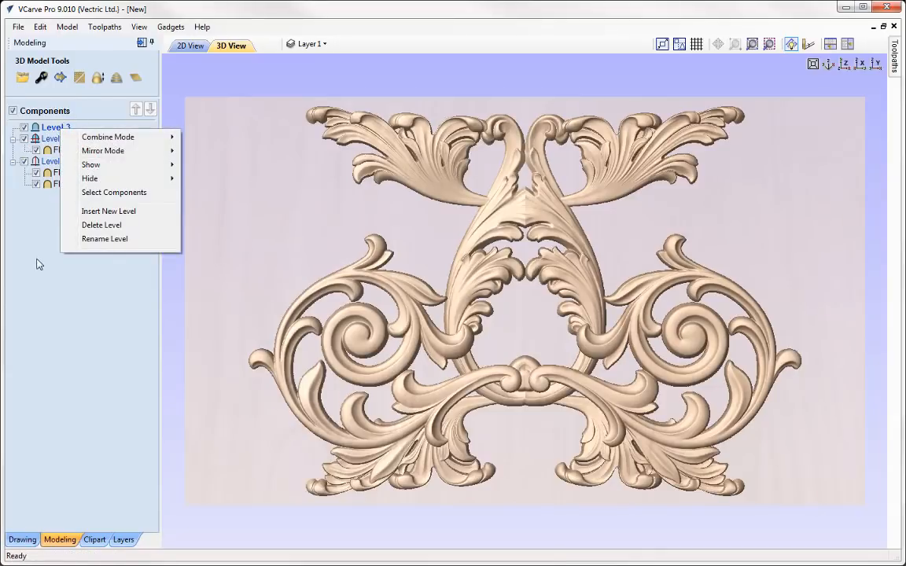
pyautogui.moveTo(118, 150)
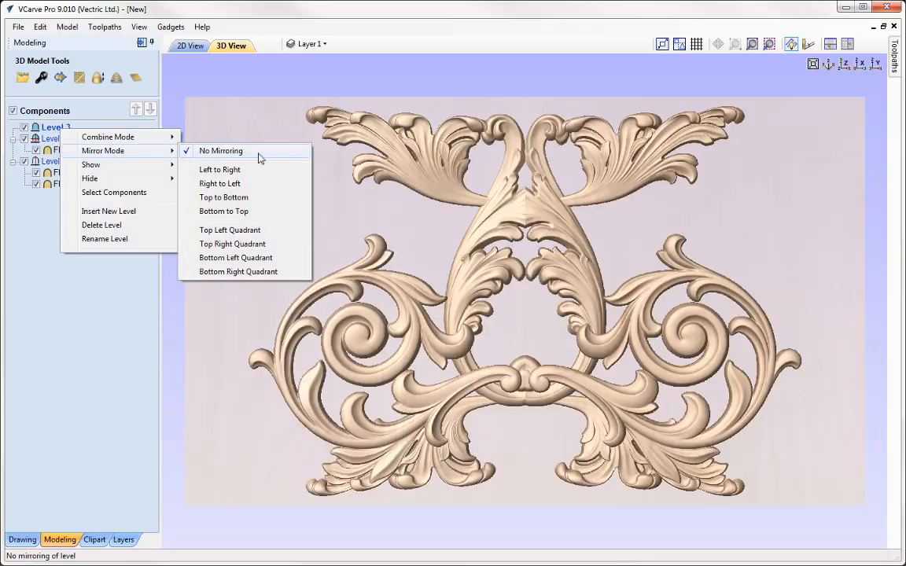
pyautogui.click(22, 326)
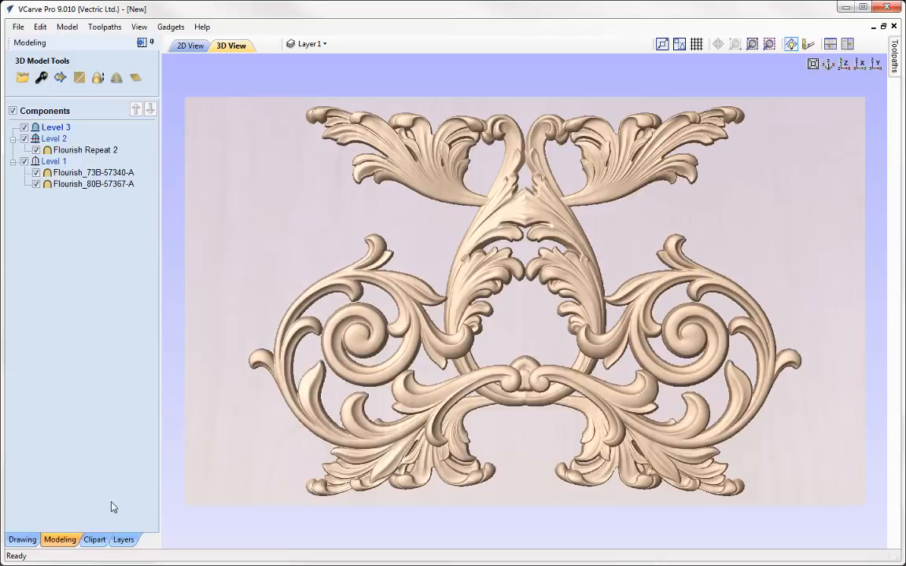
# Step: Insert the plain scallop shell without a background from the Decorative clipart into Level 3
pyautogui.click(94, 539)
pyautogui.moveTo(155, 369); pyautogui.dragTo(153, 492)
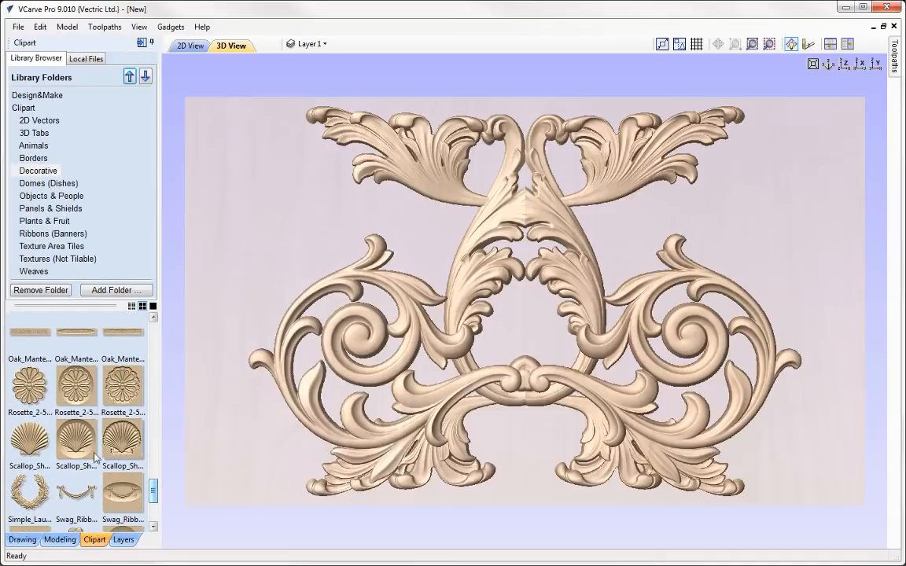
pyautogui.doubleClick(24, 436)
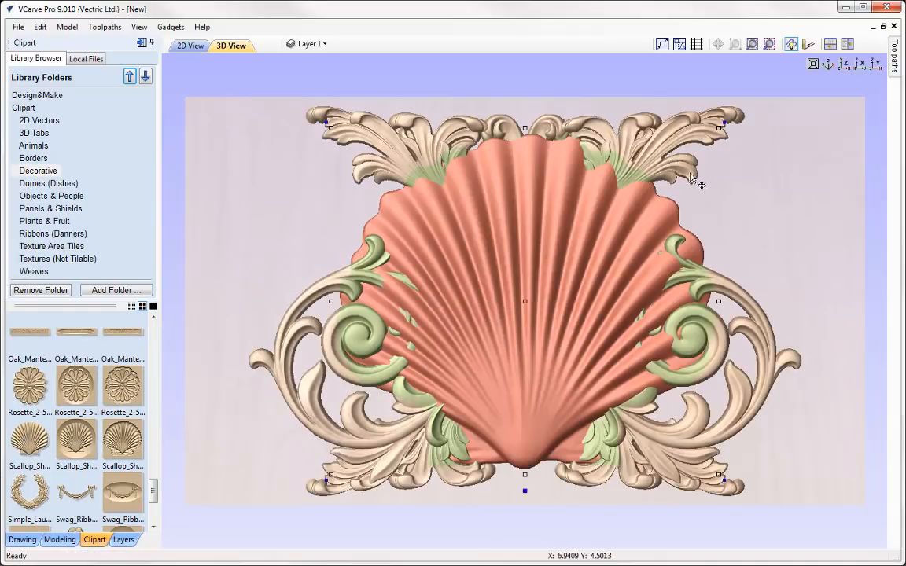
# Step: Turn the scallop shell upside down, shrink it to about 1.55 x 1.39 inches and centre it below the lower scrolls
pyautogui.moveTo(719, 126); pyautogui.dragTo(563, 228)
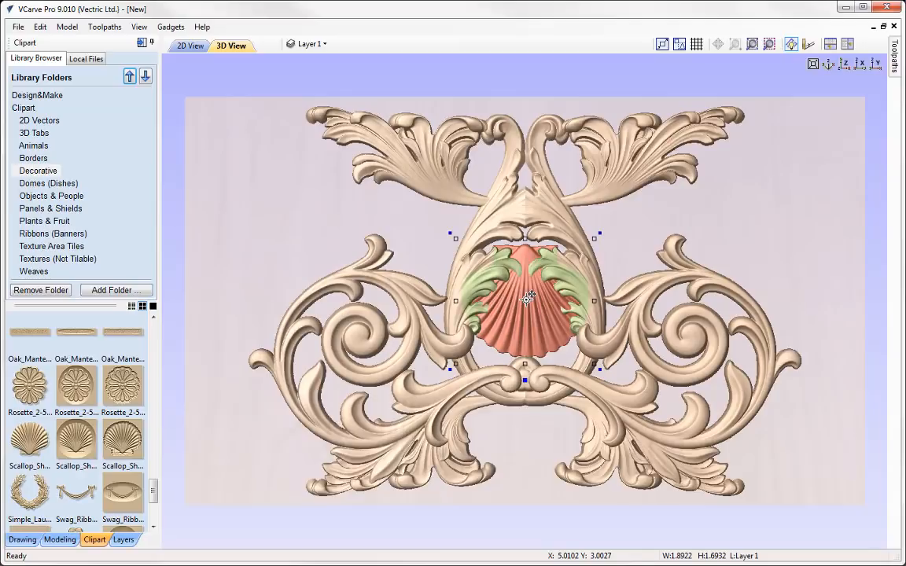
pyautogui.moveTo(527, 299); pyautogui.dragTo(525, 438)
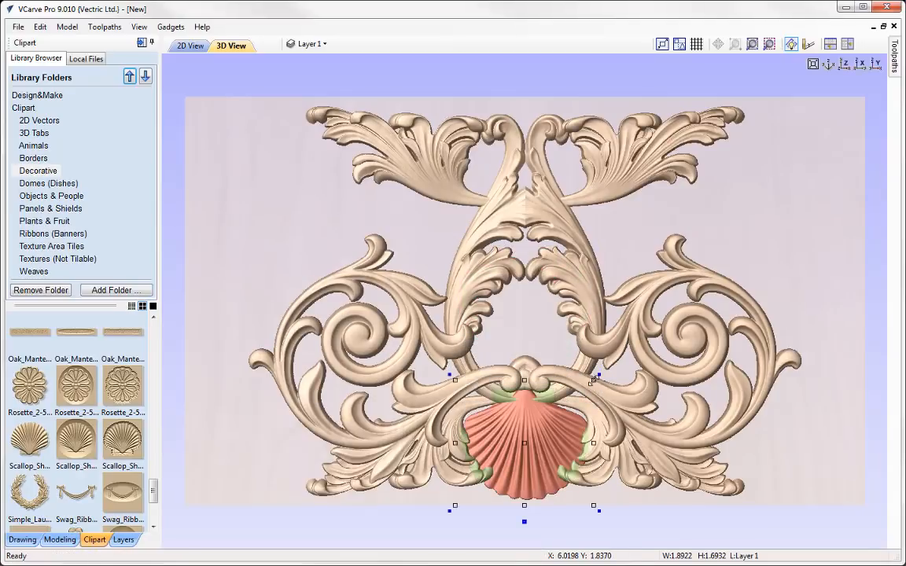
pyautogui.moveTo(593, 379); pyautogui.dragTo(582, 391)
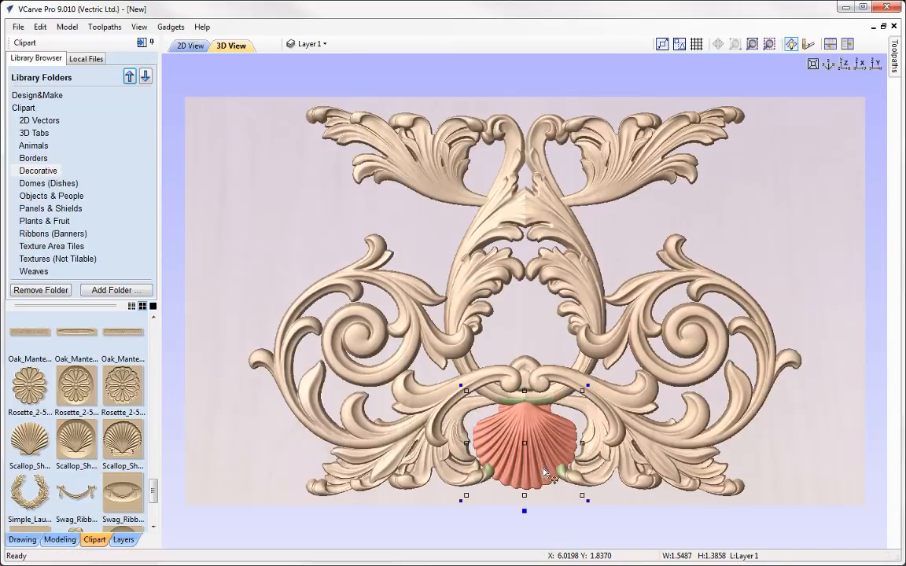
# Step: Set the scallop shell's base height to 0.1 inches so it rises above the flourishes, and close its properties
pyautogui.doubleClick(475, 464)
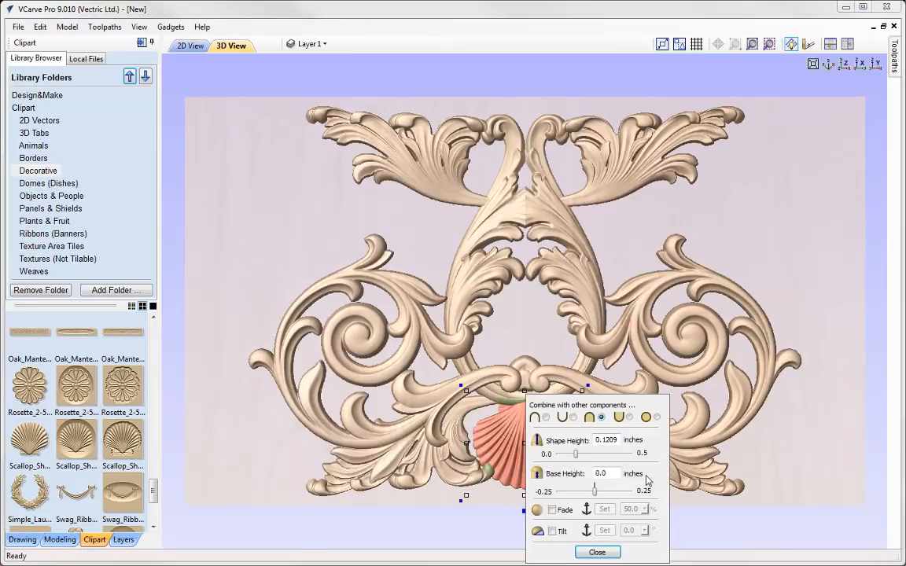
pyautogui.moveTo(604, 472); pyautogui.dragTo(614, 472)
pyautogui.moveTo(651, 407); pyautogui.dragTo(791, 259)
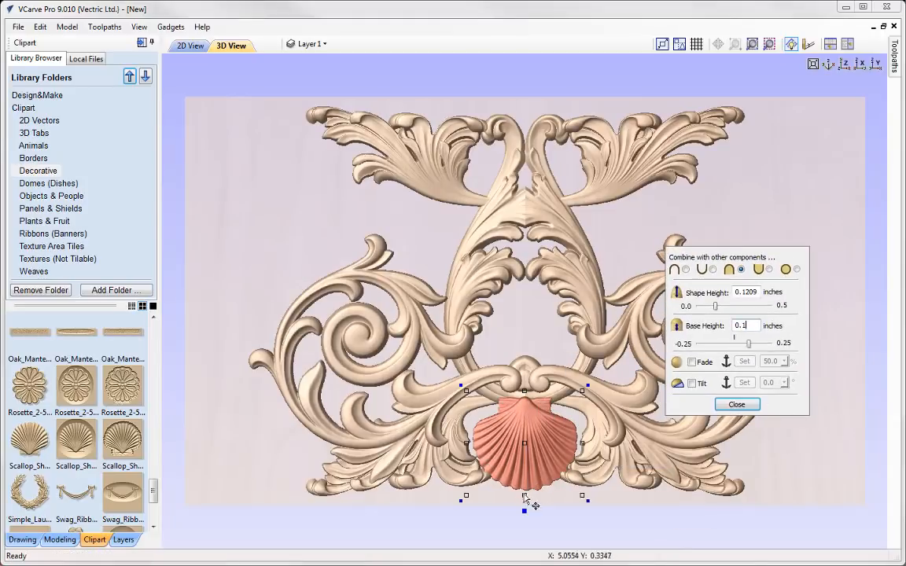
pyautogui.click(492, 503)
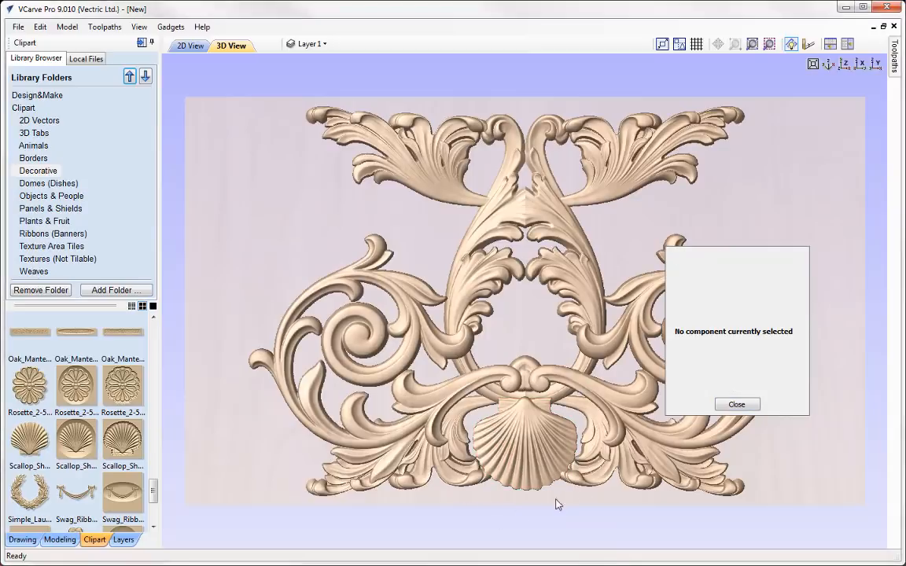
pyautogui.click(728, 405)
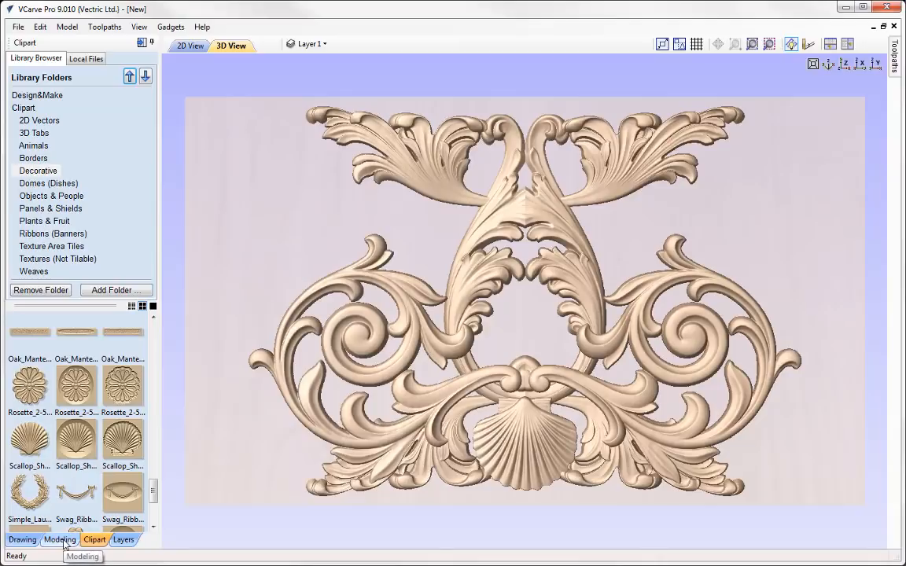
# Step: Tile the 2D and 3D views and set the material's gap above the model to about 0.0916 inches
pyautogui.click(830, 44)
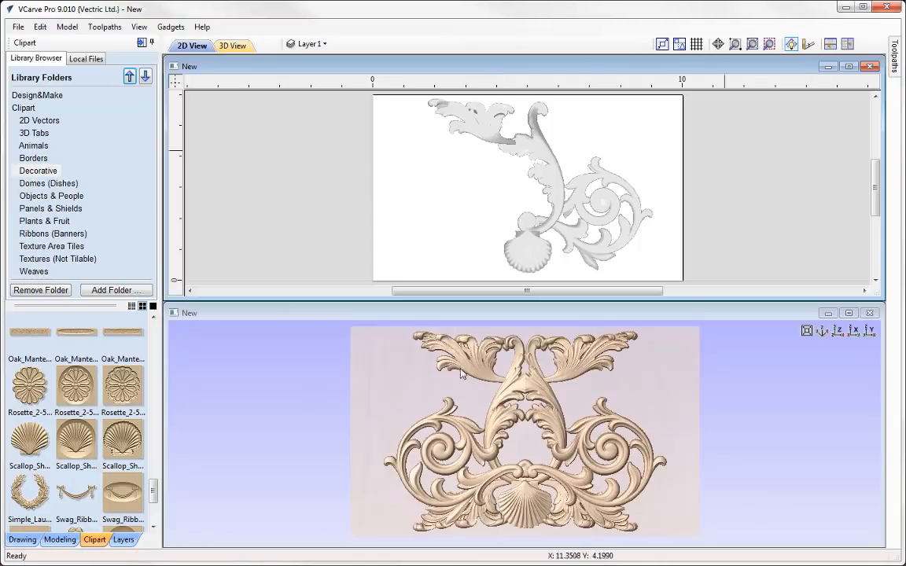
pyautogui.click(142, 43)
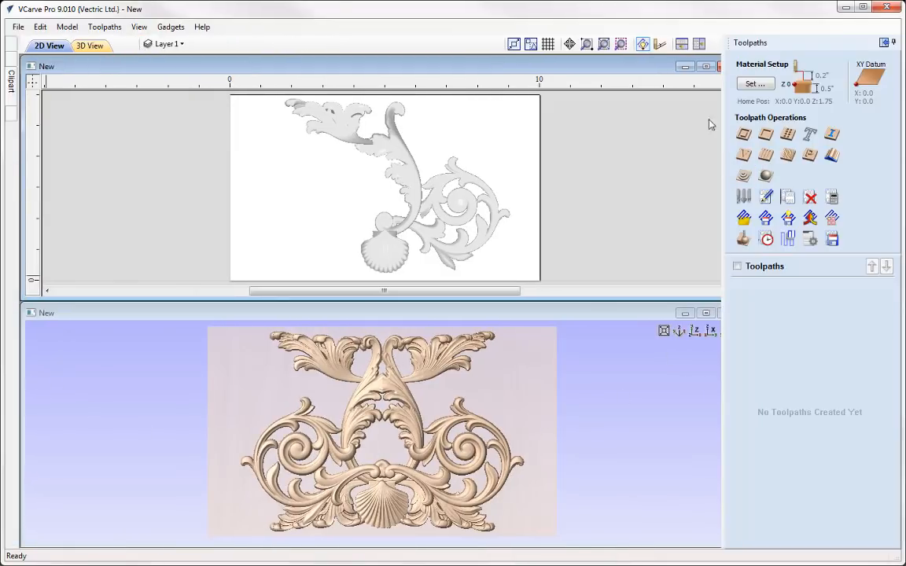
pyautogui.click(753, 84)
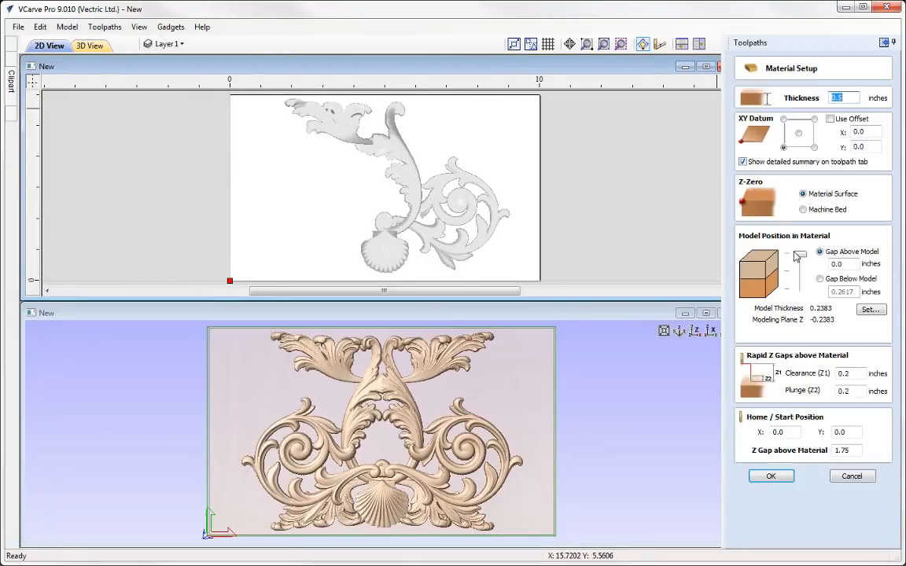
pyautogui.moveTo(797, 256); pyautogui.dragTo(799, 266)
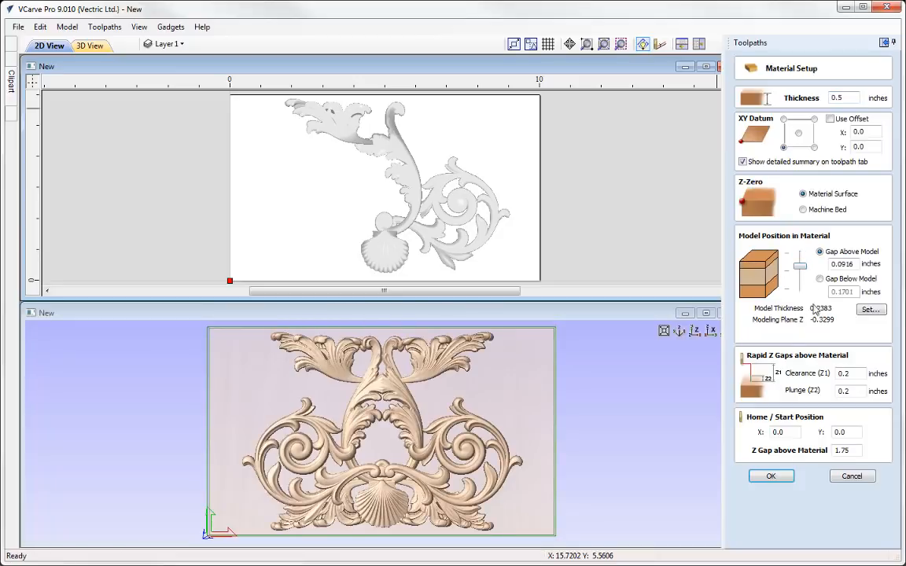
pyautogui.click(771, 475)
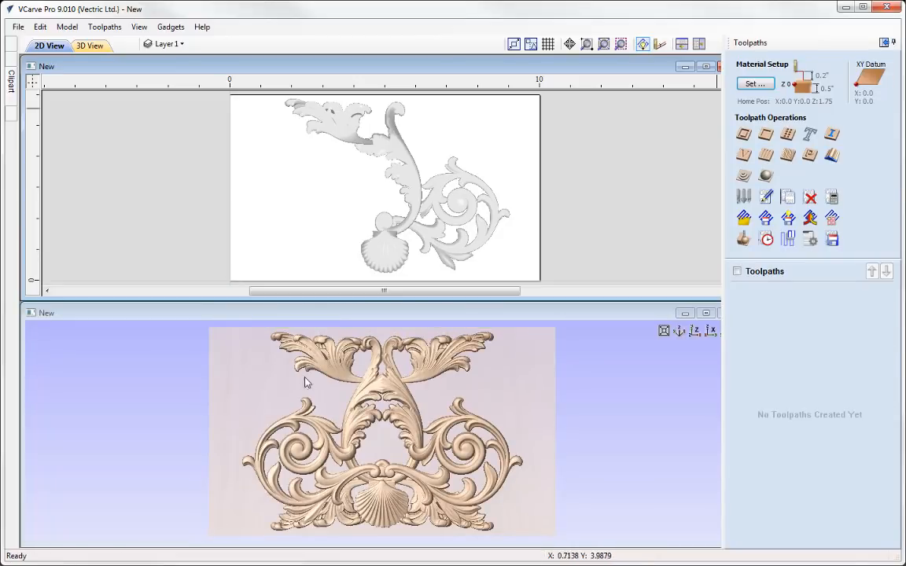
# Step: Calculate a 3D finish toolpath with the 0.125 inch ball nose, model boundary and offset strategy, and preview it
pyautogui.click(765, 174)
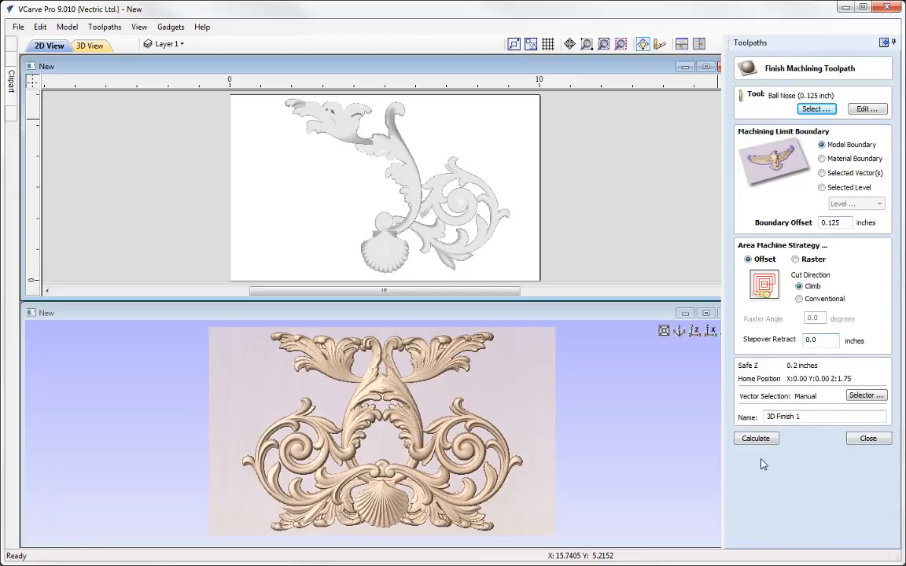
pyautogui.click(756, 438)
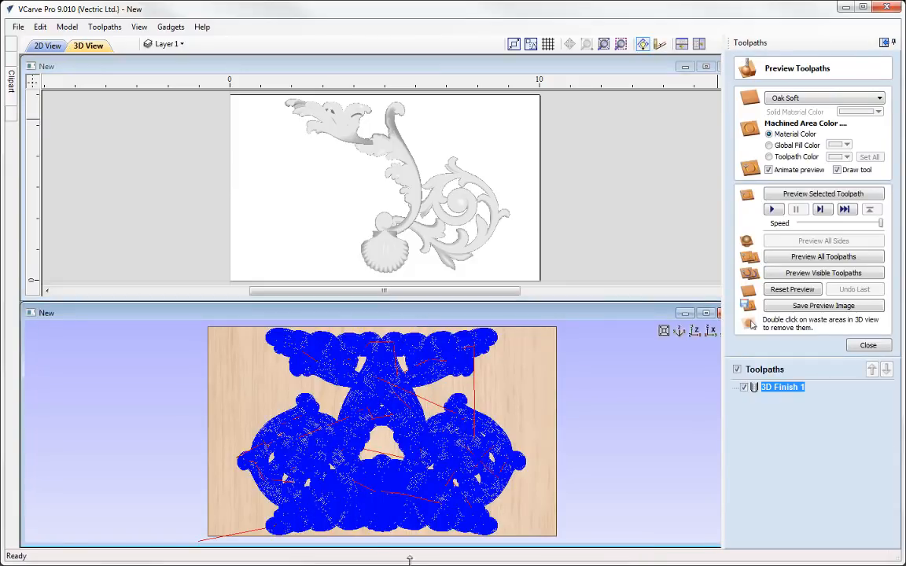
pyautogui.click(826, 197)
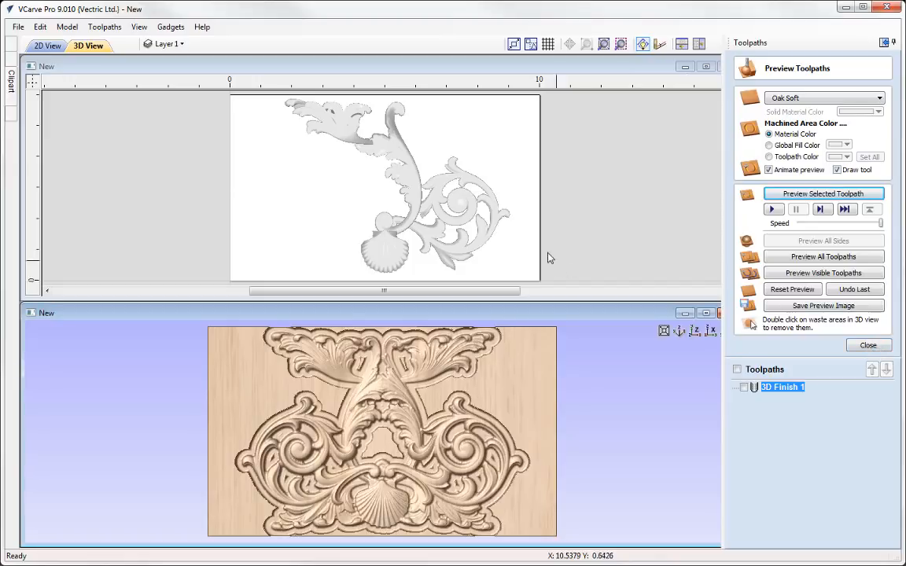
# Step: Select all components and create boundary vectors around the combined mirrored design
pyautogui.click(884, 45)
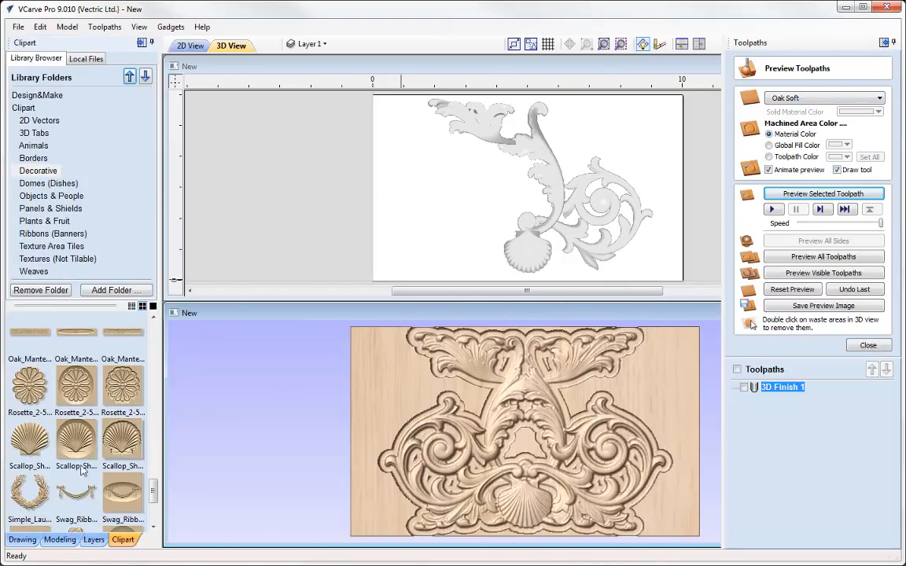
pyautogui.click(60, 540)
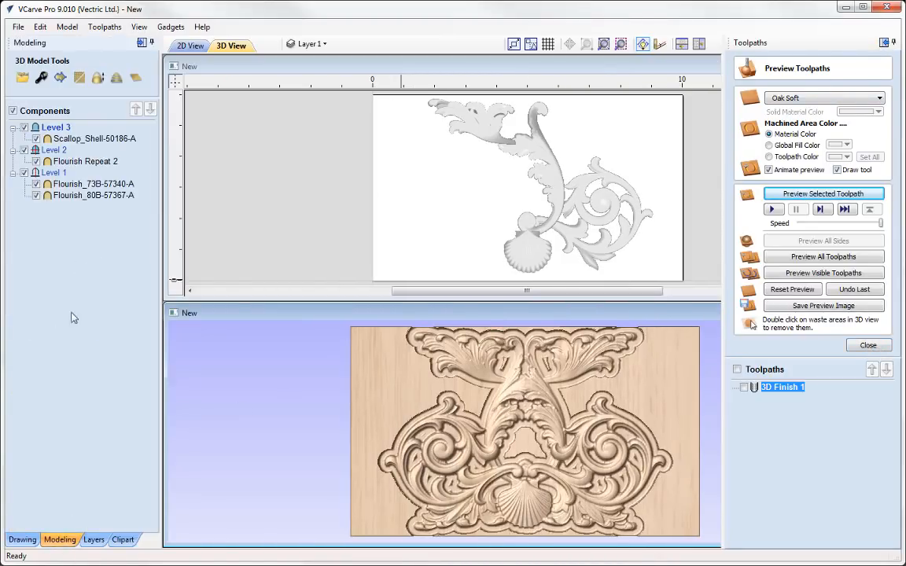
pyautogui.click(111, 142)
pyautogui.hotkey('ctrl', 'a')
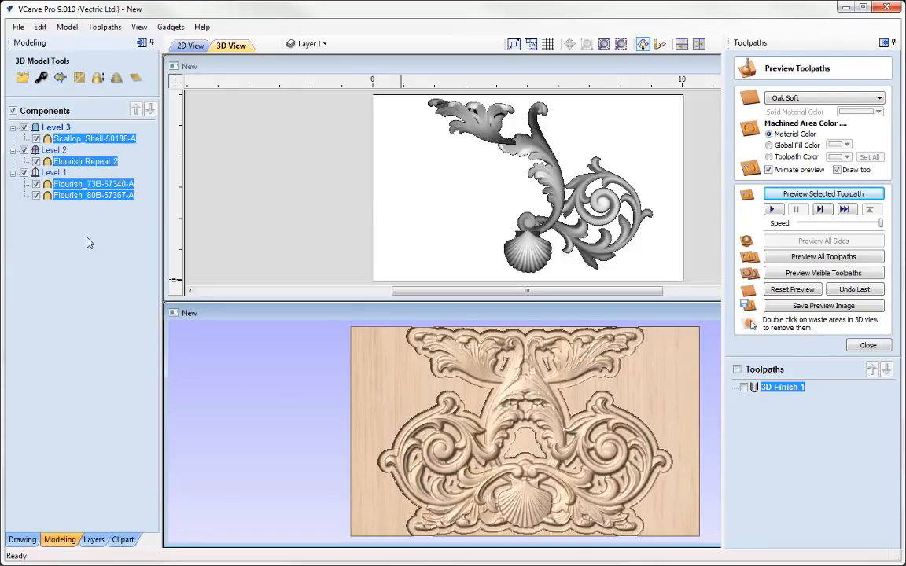
pyautogui.click(60, 79)
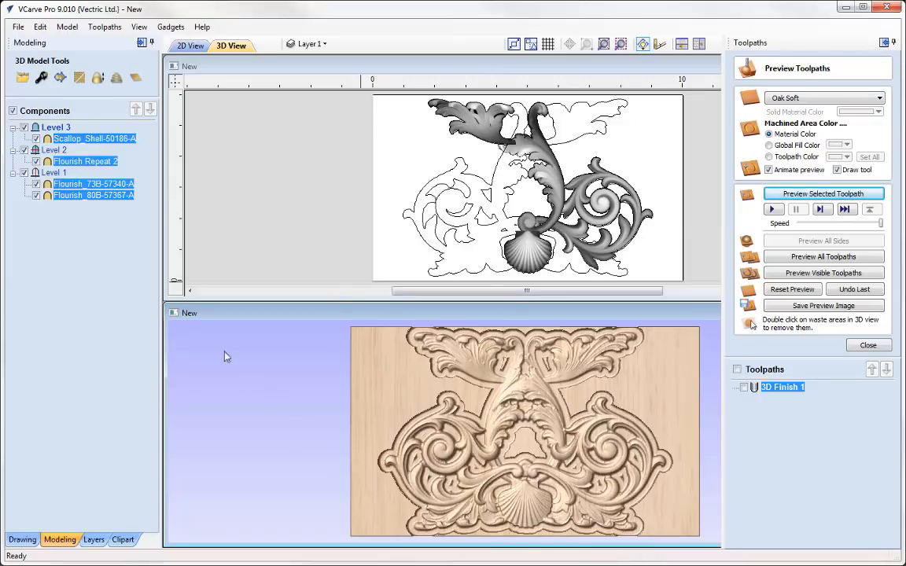
# Step: Calculate an outside 2D profile toolpath for the boundary vectors, 0.5 inches deep with the 0.125 inch end mill, and preview it in the enlarged 3D view
pyautogui.click(140, 43)
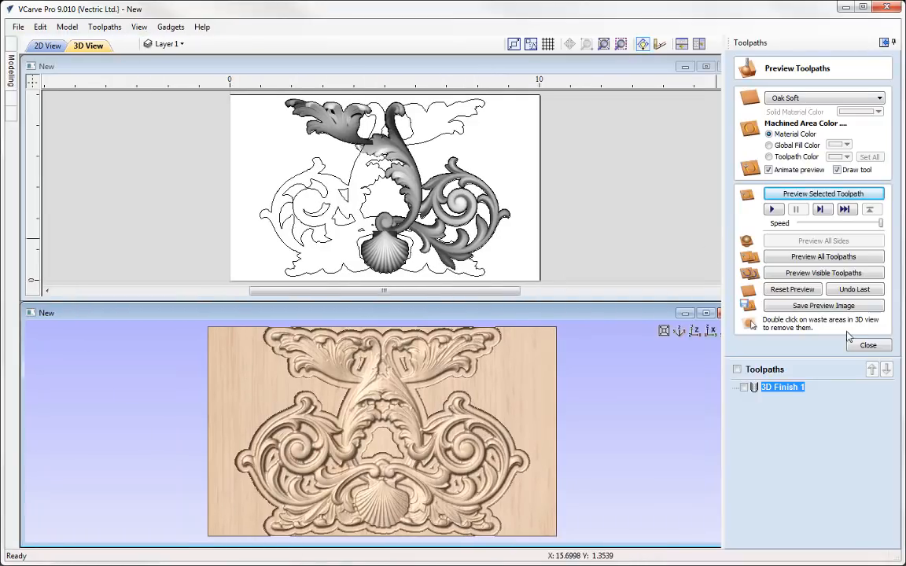
pyautogui.click(869, 345)
pyautogui.click(479, 106)
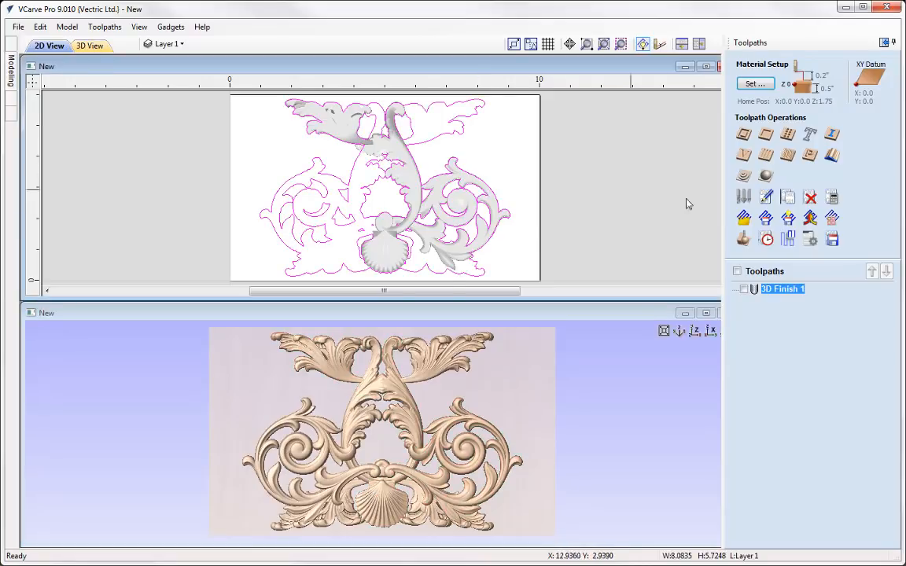
pyautogui.click(743, 133)
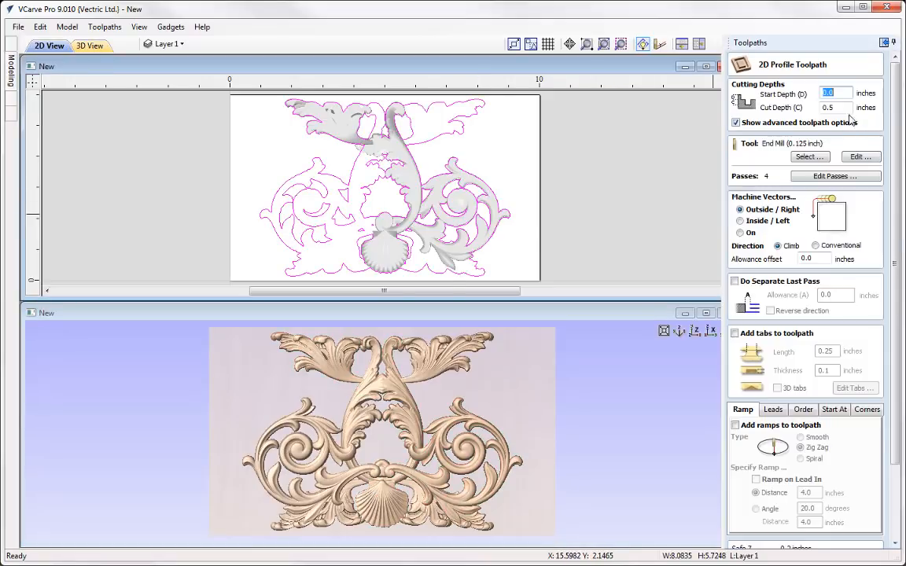
pyautogui.press('Tab')
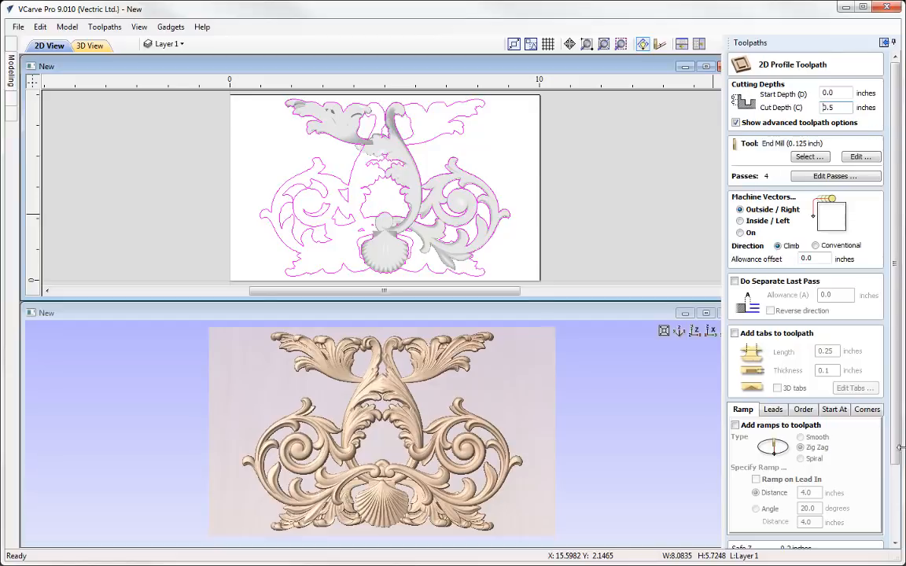
pyautogui.scroll(-3, 802, 315)
pyautogui.click(748, 538)
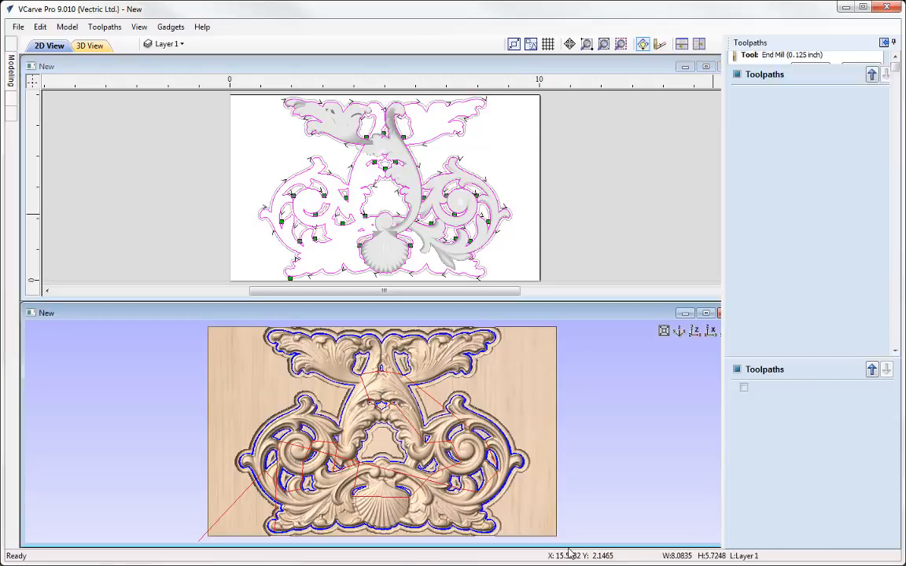
pyautogui.click(834, 194)
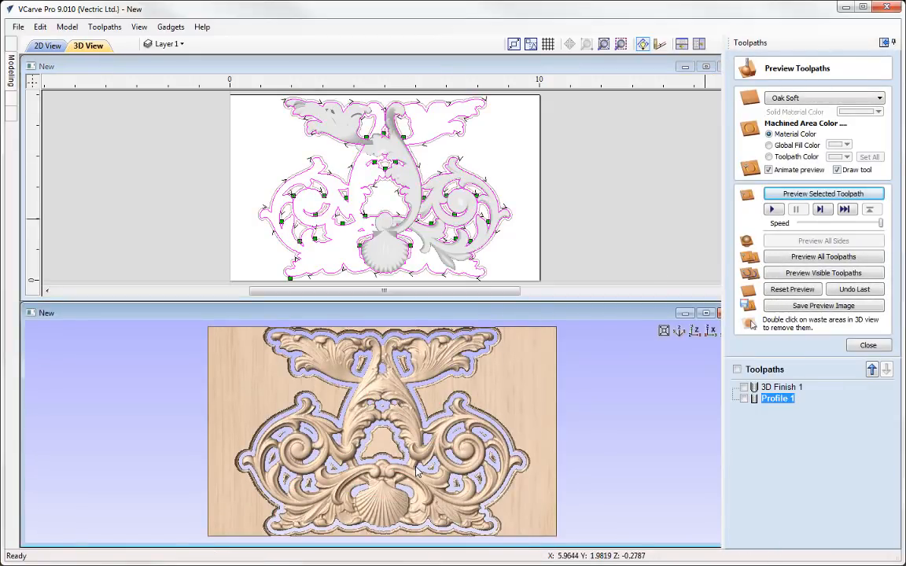
pyautogui.press('F3')
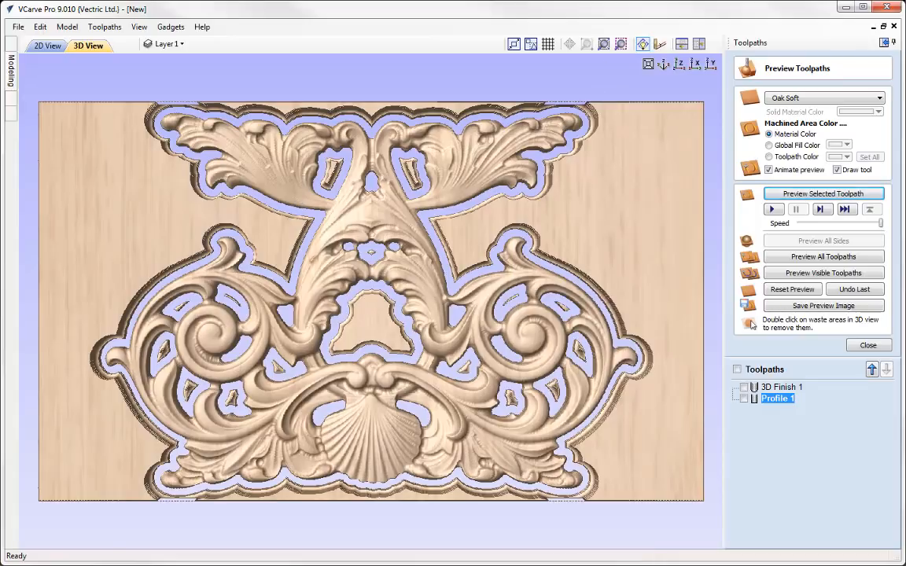
# Step: Return to the 2D view and inspect the summaries of the profile and 3D finish toolpaths
pyautogui.click(48, 45)
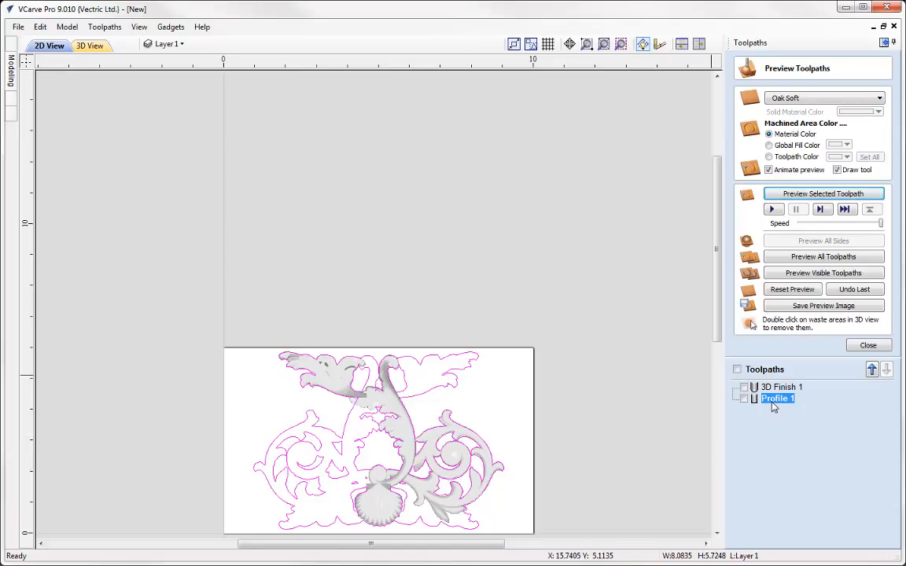
pyautogui.moveTo(774, 407)
pyautogui.moveTo(776, 384)
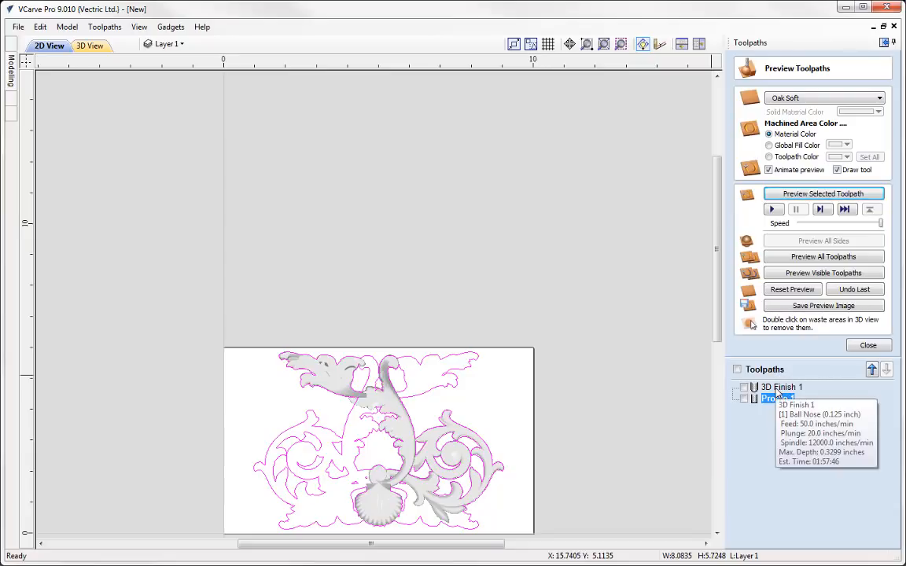
# Step: Check the previewed cut-out in 3D, close the toolpath preview and save the job as Applique in the Mirror Mode folder
pyautogui.click(89, 46)
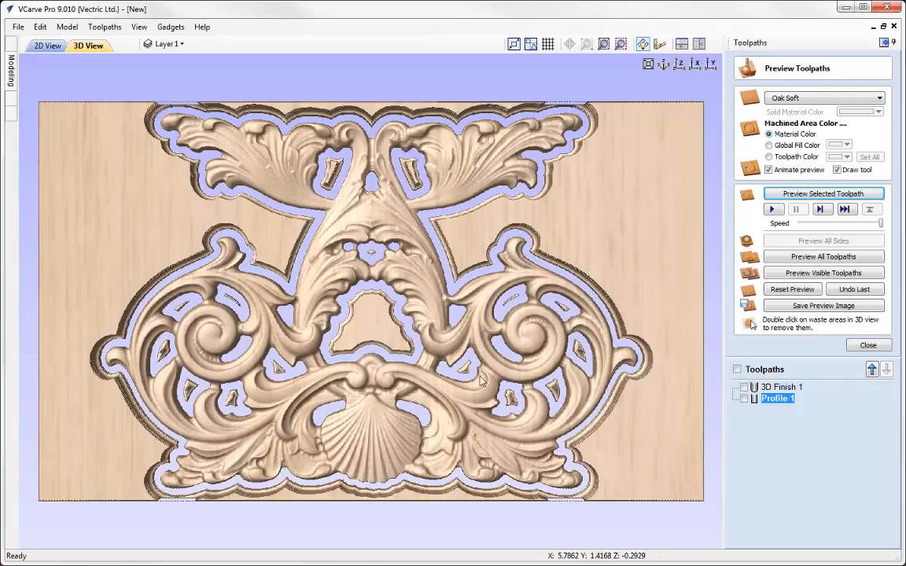
pyautogui.click(868, 344)
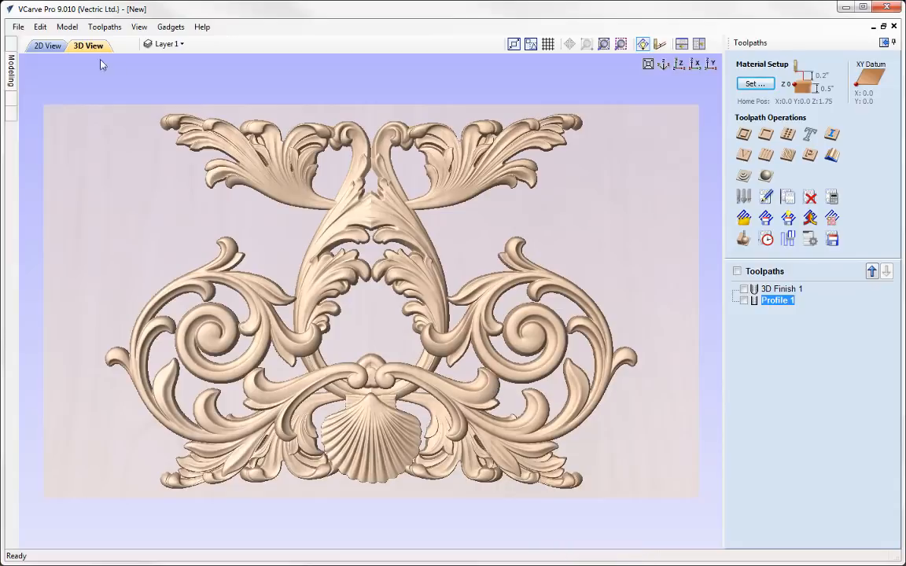
pyautogui.click(20, 28)
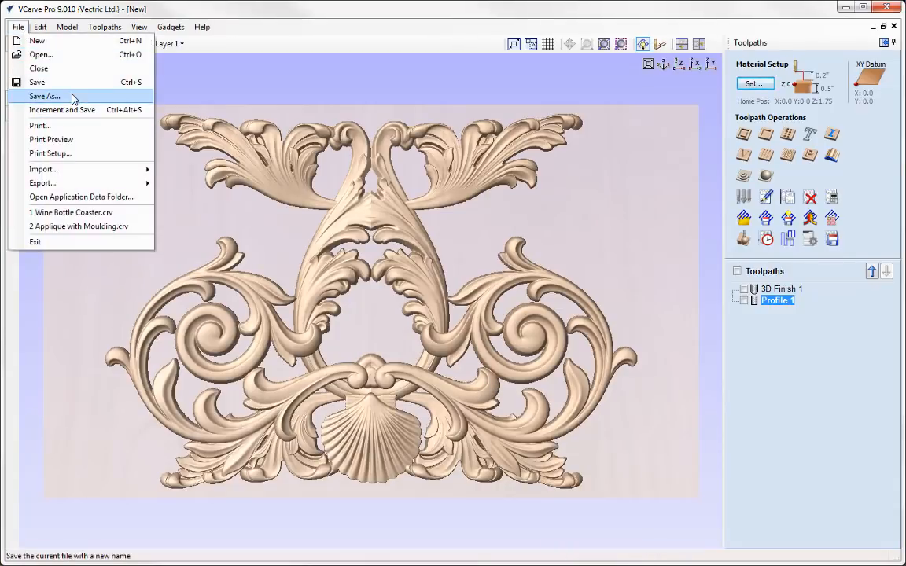
pyautogui.click(73, 99)
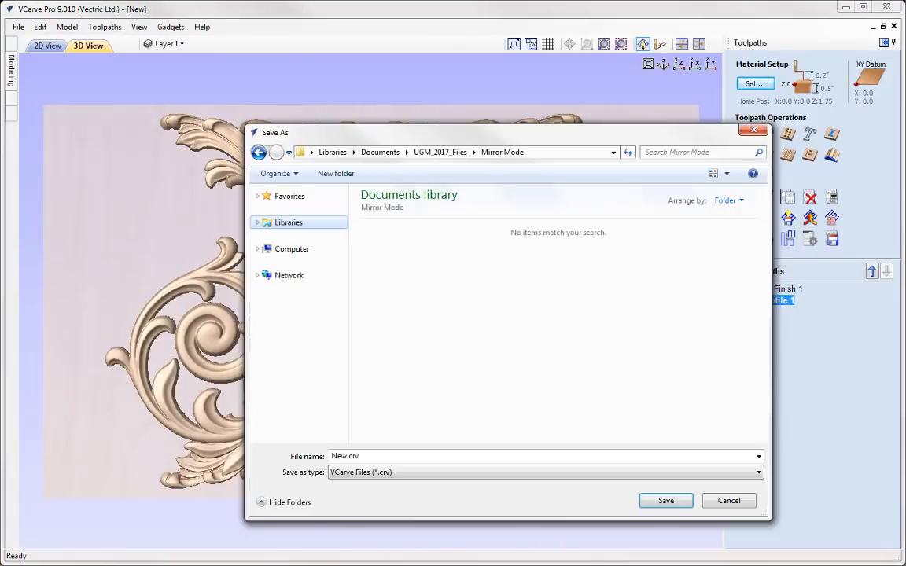
pyautogui.doubleClick(345, 457)
pyautogui.write('Applique')
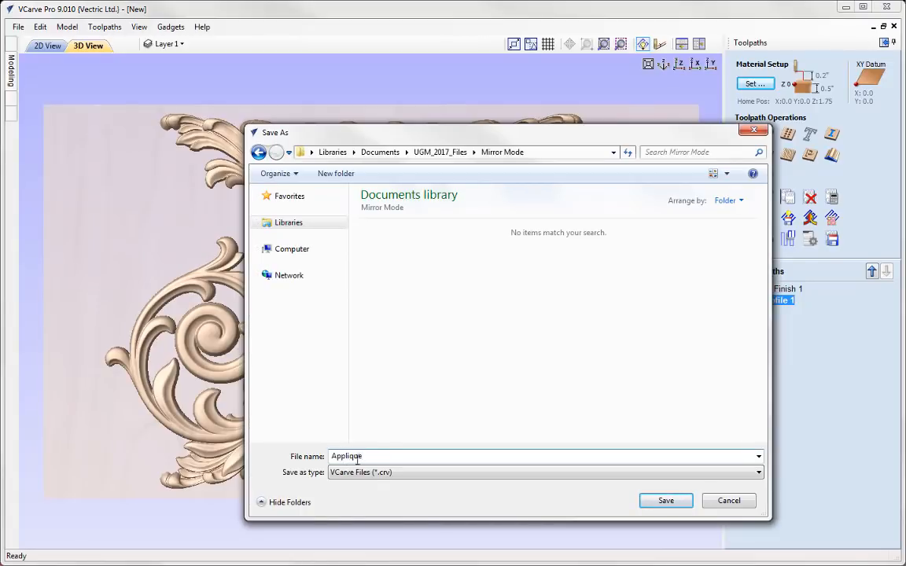
pyautogui.click(665, 500)
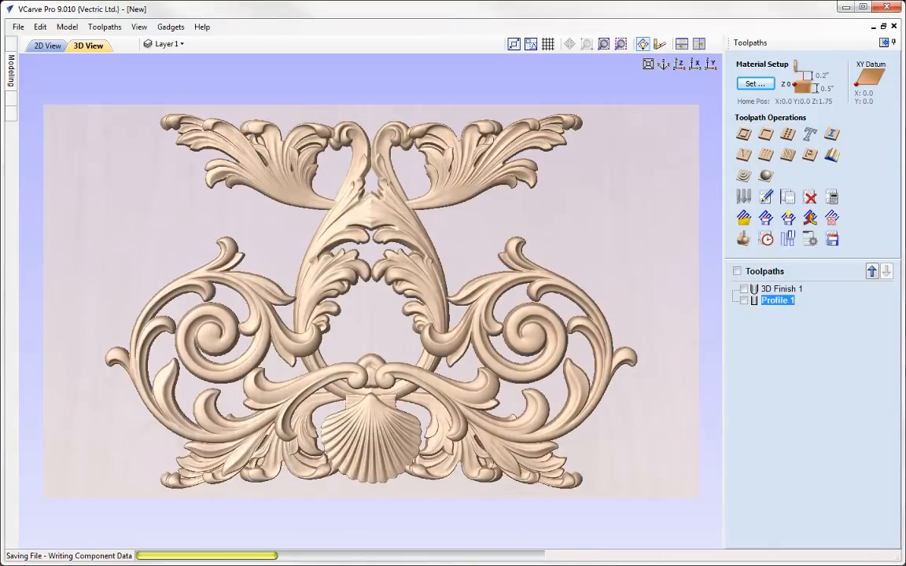
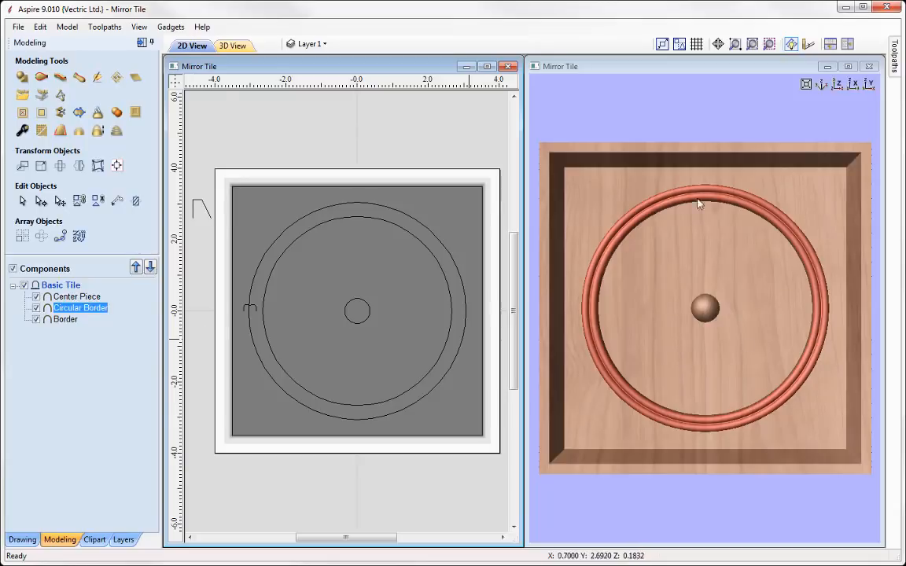
# Step: In Aspire's Mirror Tile job, insert a new level above the collapsed Basic Tile level and rename it Inner Circle
pyautogui.click(76, 297)
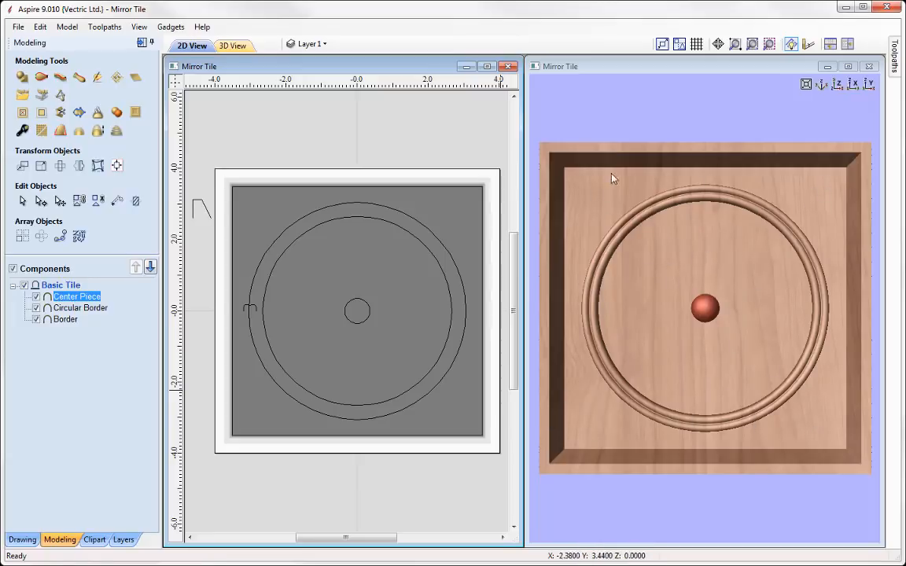
pyautogui.click(12, 286)
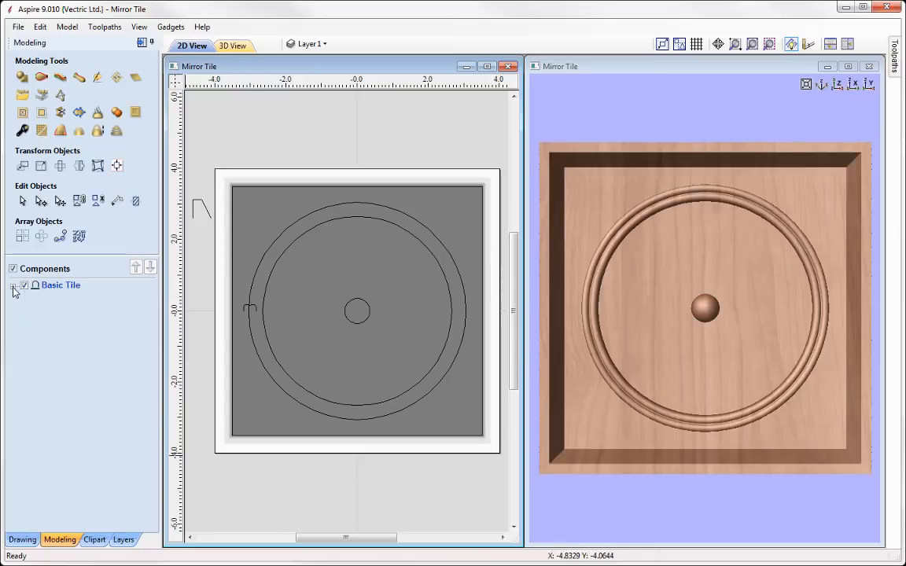
pyautogui.rightClick(64, 291)
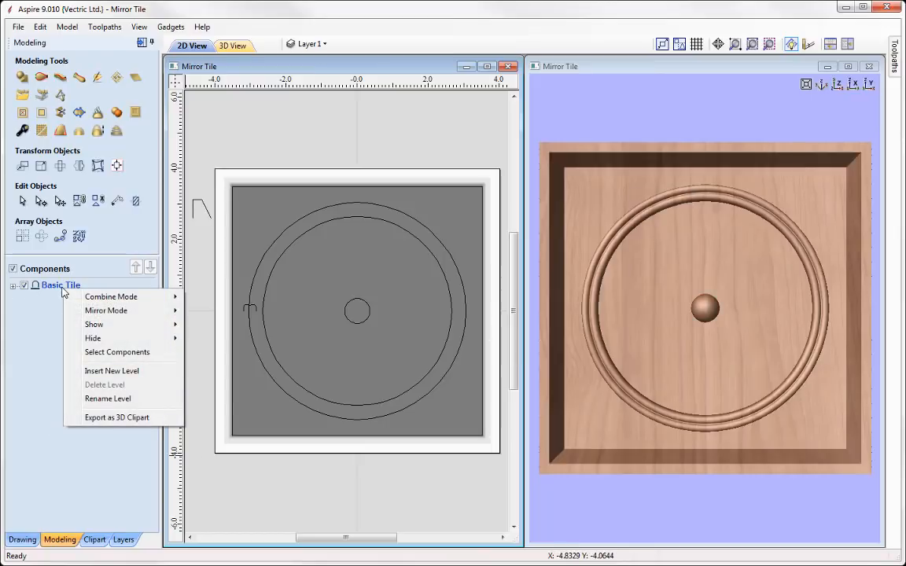
pyautogui.click(112, 372)
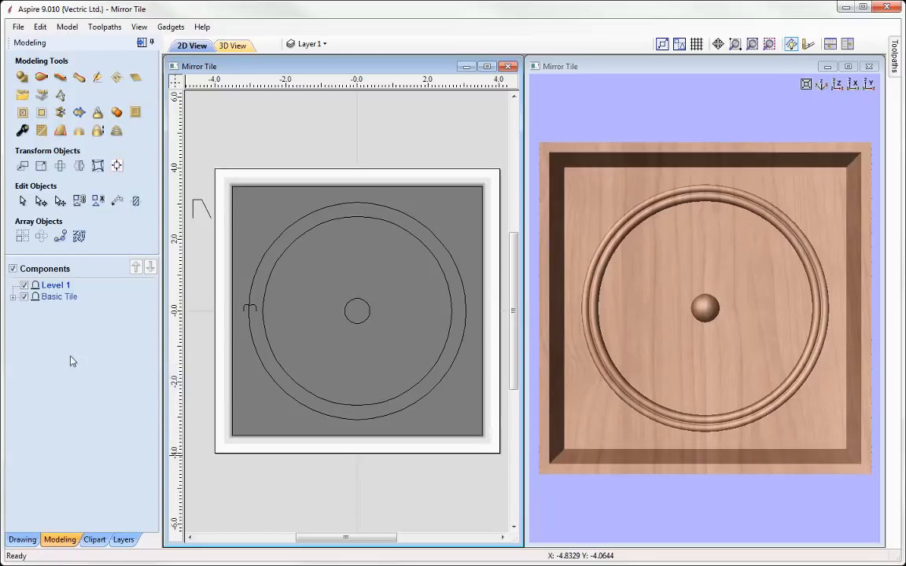
pyautogui.rightClick(55, 289)
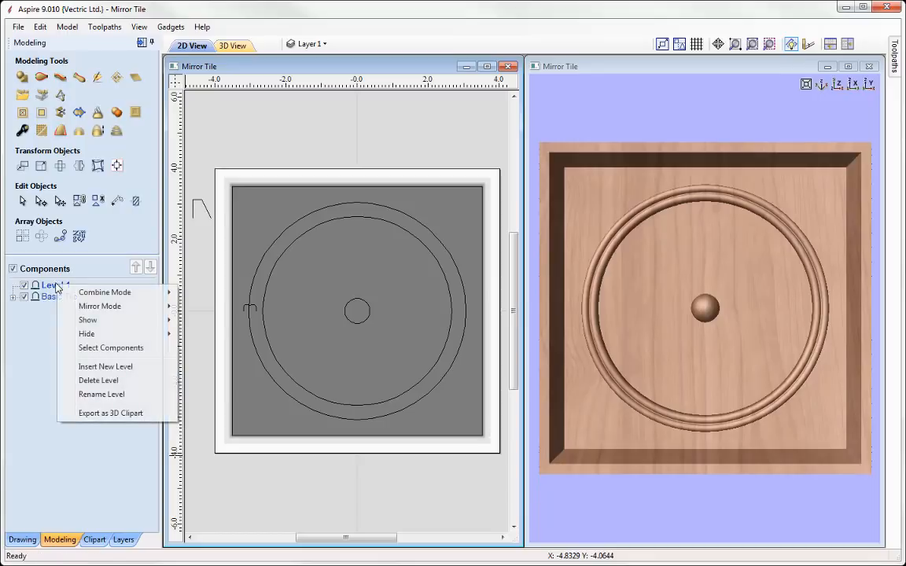
pyautogui.click(112, 395)
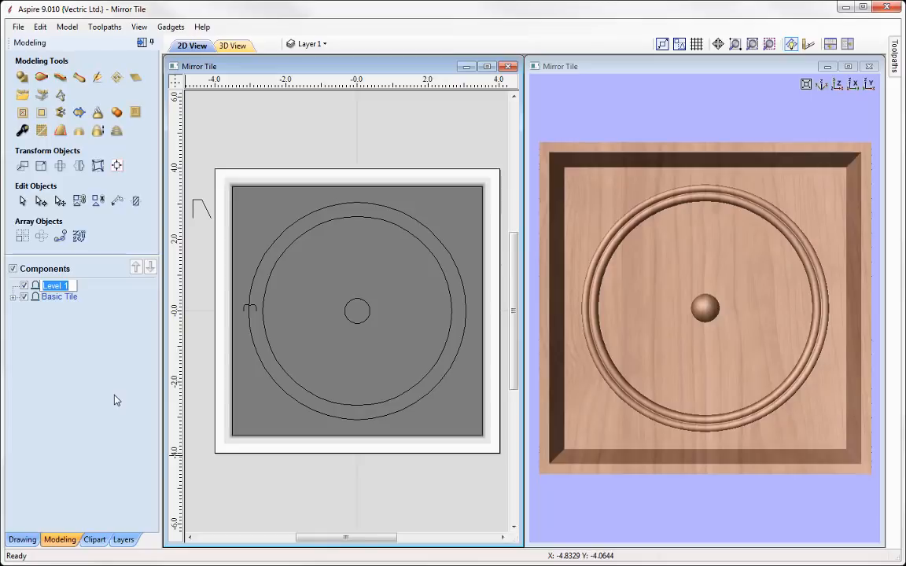
pyautogui.write('Inner Circle')
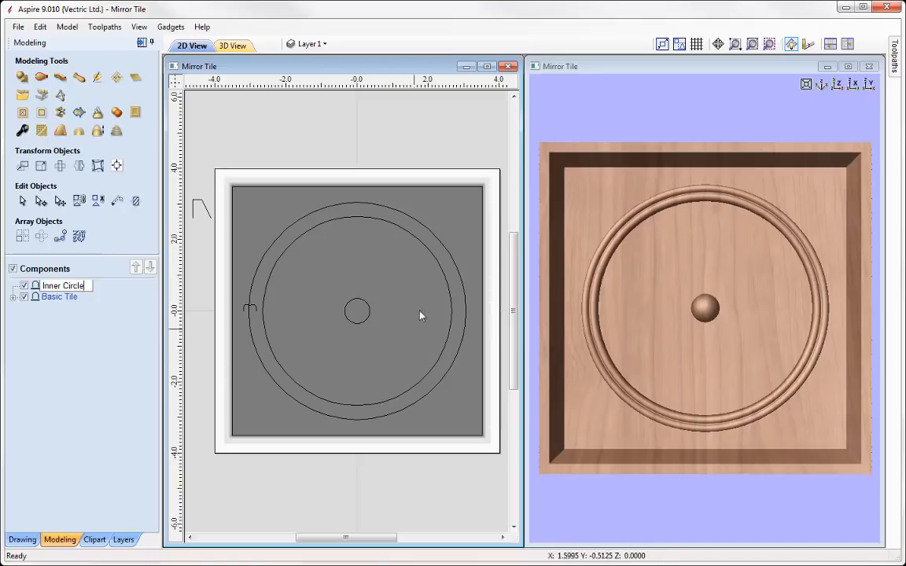
pyautogui.click(99, 333)
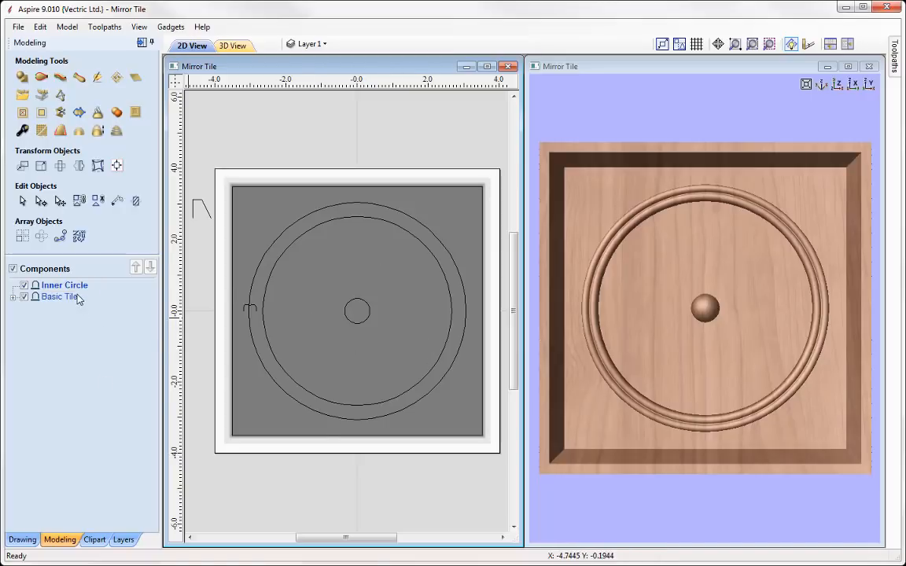
# Step: Set the Inner Circle level's combine mode to Merge and its mirror mode to Top Left Quadrant
pyautogui.rightClick(76, 288)
pyautogui.moveTo(122, 289)
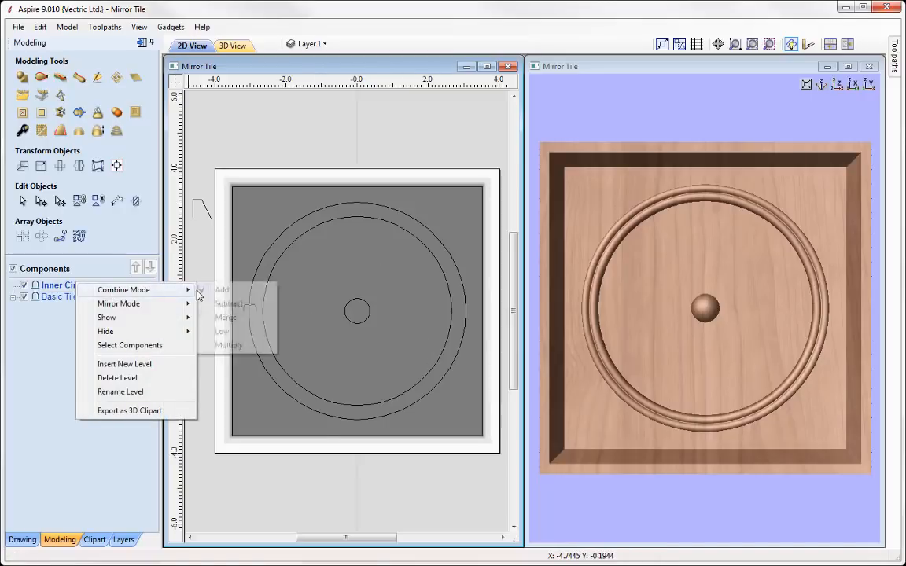
pyautogui.click(225, 318)
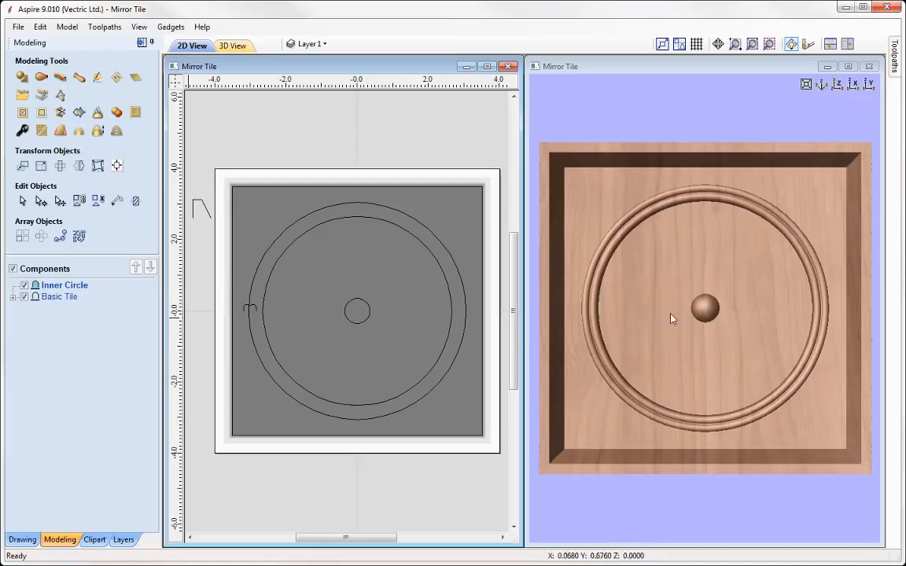
pyautogui.moveTo(70, 290)
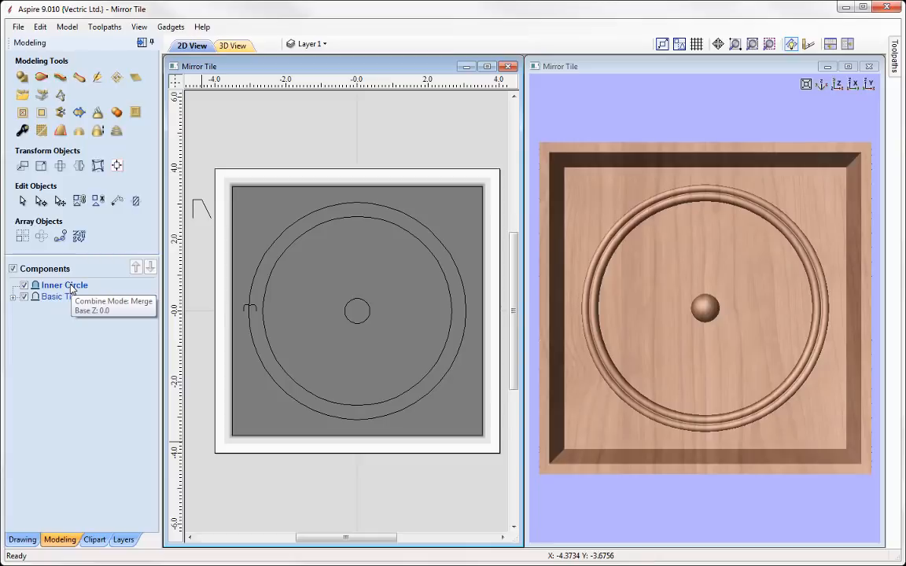
pyautogui.rightClick(71, 288)
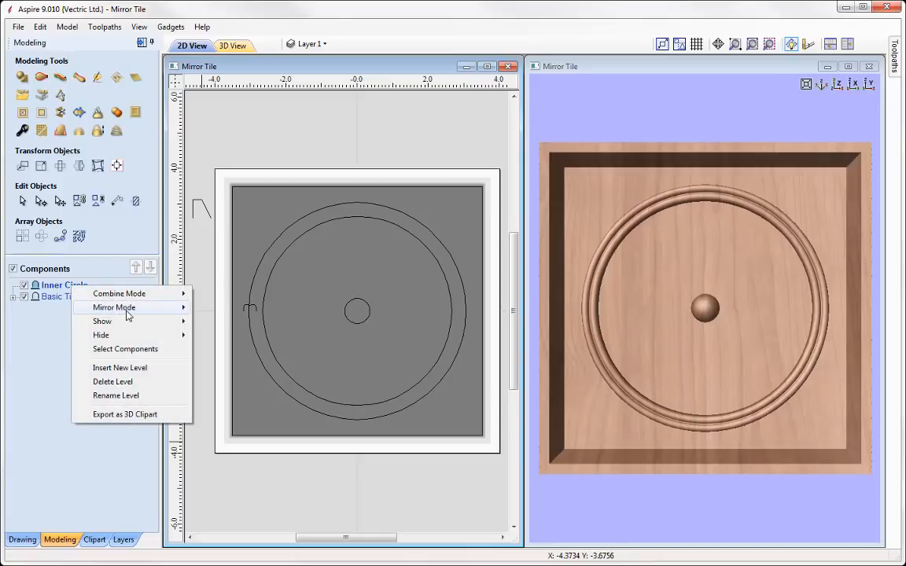
pyautogui.moveTo(148, 314)
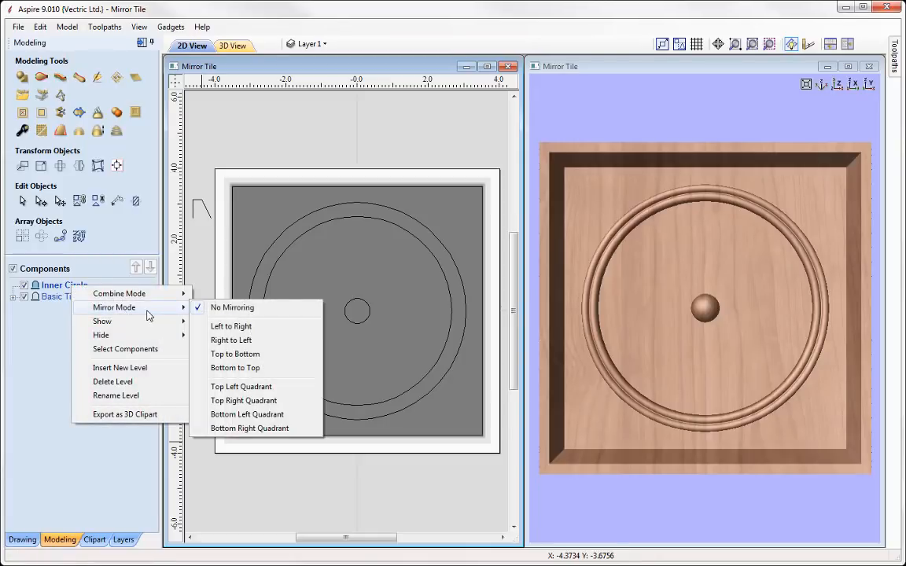
pyautogui.click(263, 388)
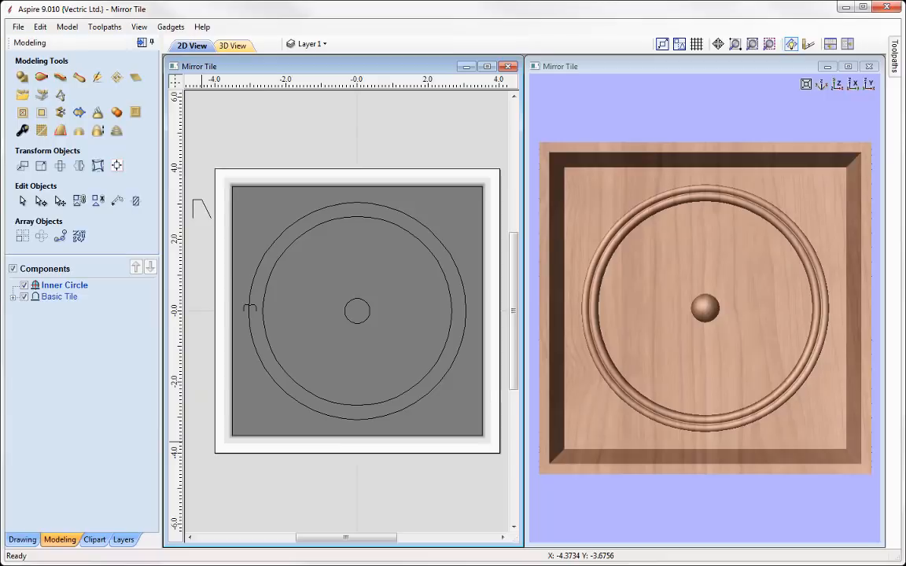
# Step: Insert the plain fleur-de-lis flourish from the Decorative clipart folder into the Inner Circle level
pyautogui.click(94, 540)
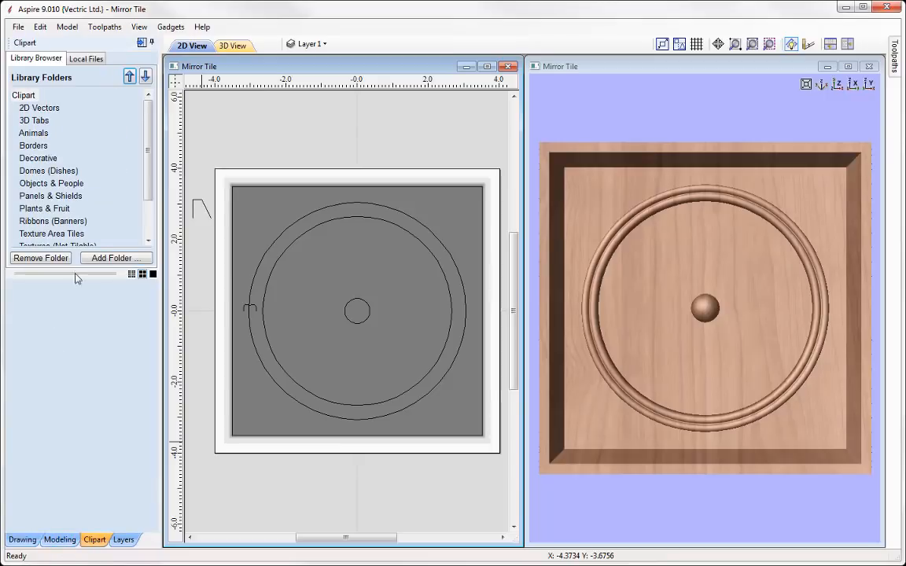
pyautogui.click(37, 158)
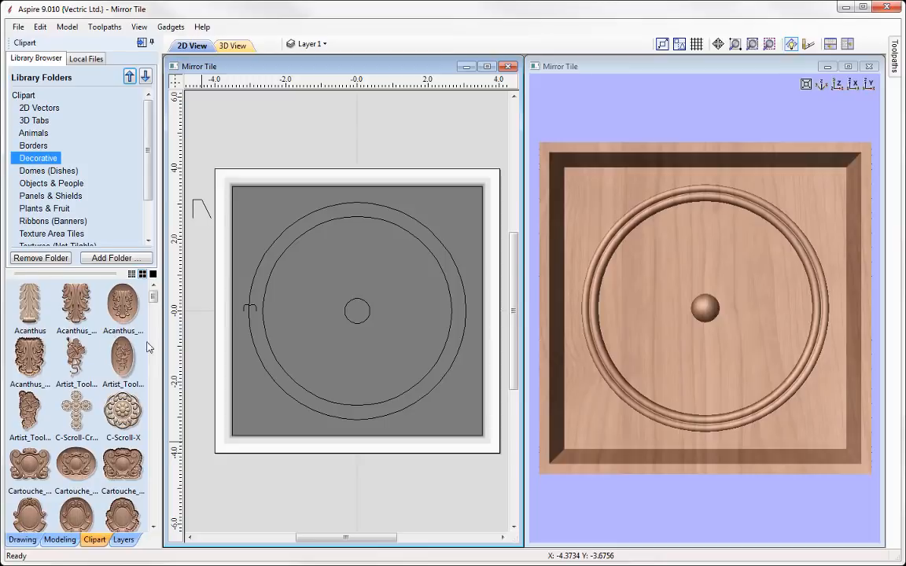
pyautogui.moveTo(155, 297); pyautogui.dragTo(154, 431)
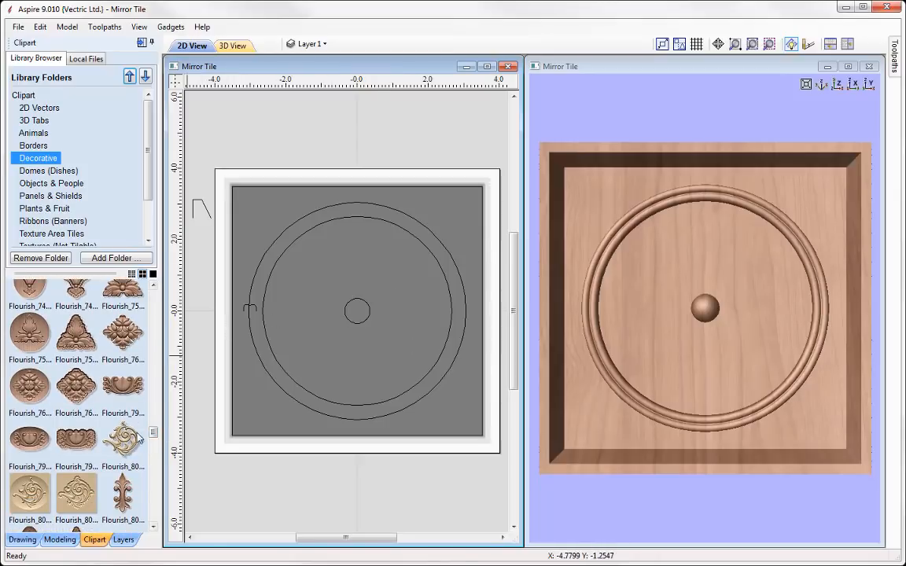
pyautogui.moveTo(154, 435); pyautogui.dragTo(154, 446)
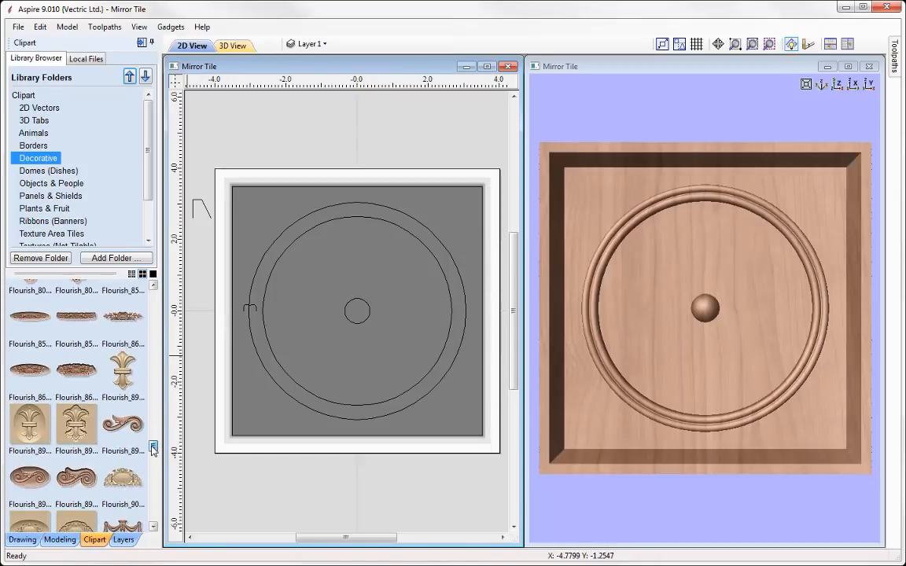
pyautogui.doubleClick(121, 375)
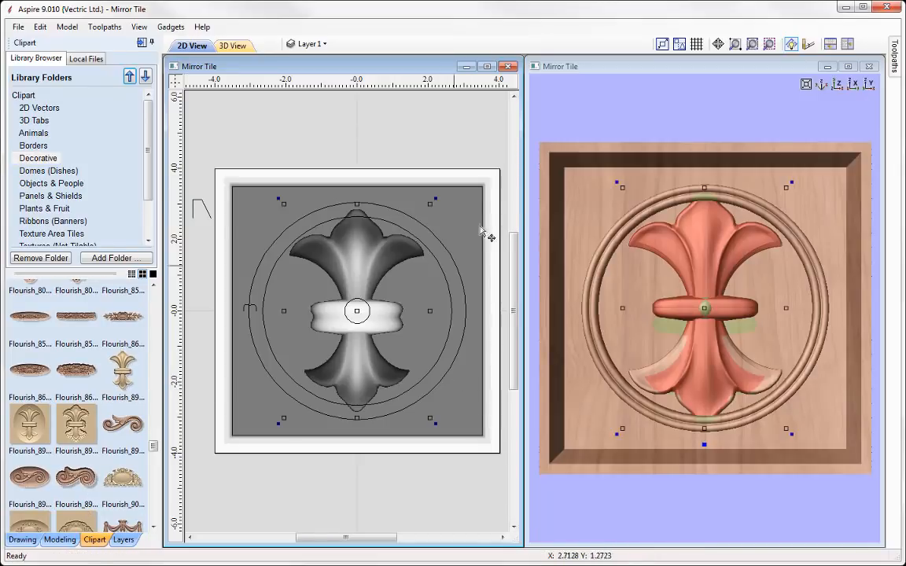
# Step: Scale down the fleur-de-lis and rotate it diagonally about the tile's centre so its mirrored copies form a rosette, and deselect it
pyautogui.click(429, 203)
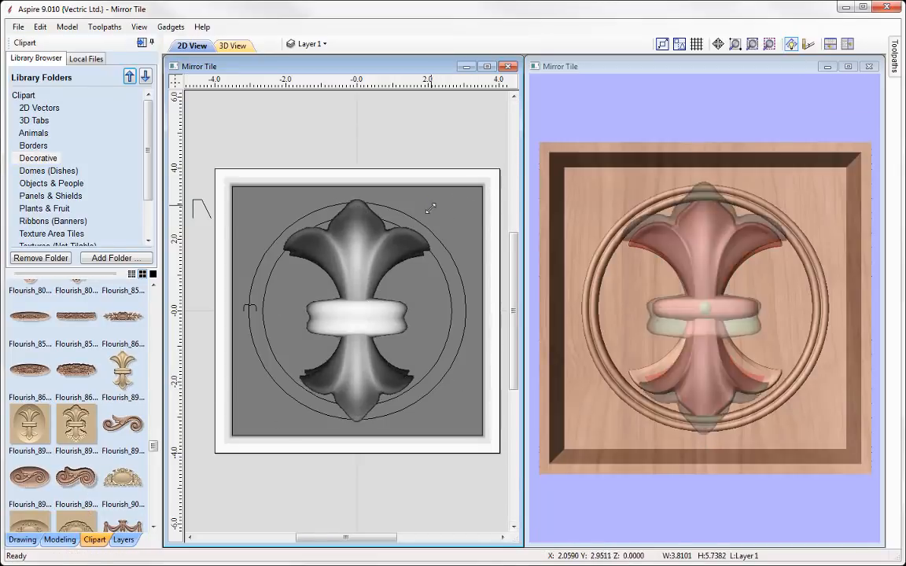
pyautogui.moveTo(422, 226); pyautogui.dragTo(346, 229)
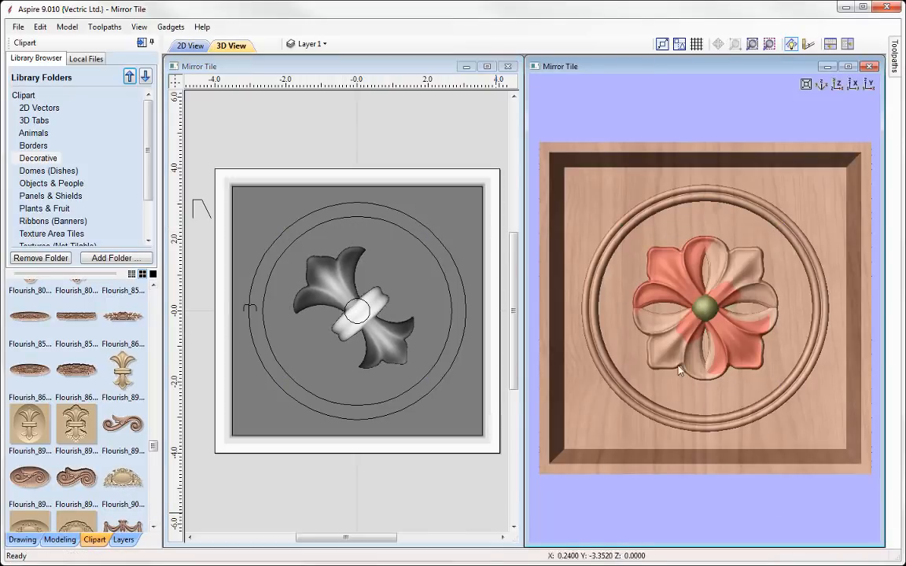
pyautogui.click(654, 445)
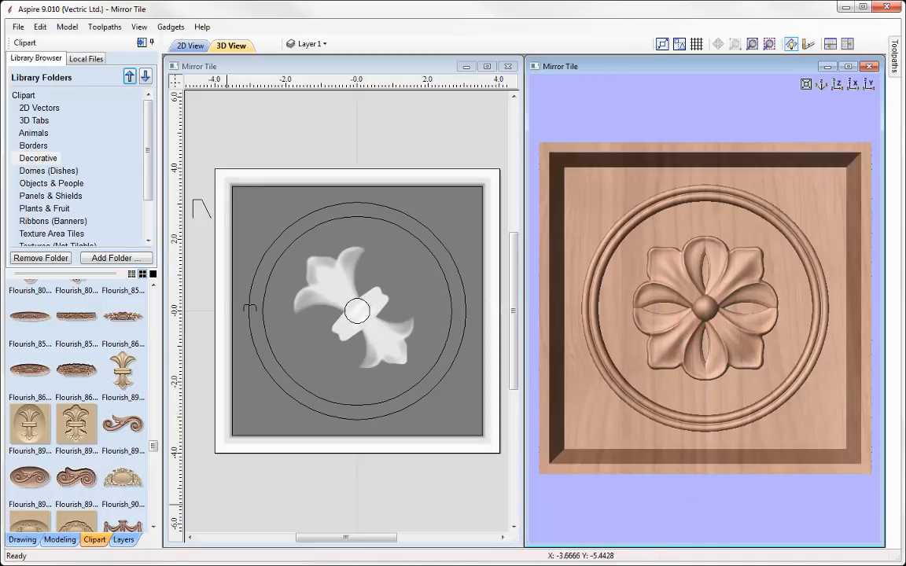
# Step: Insert a new level named Variants above Inner Circle and create a single component from the visible model in it
pyautogui.click(59, 540)
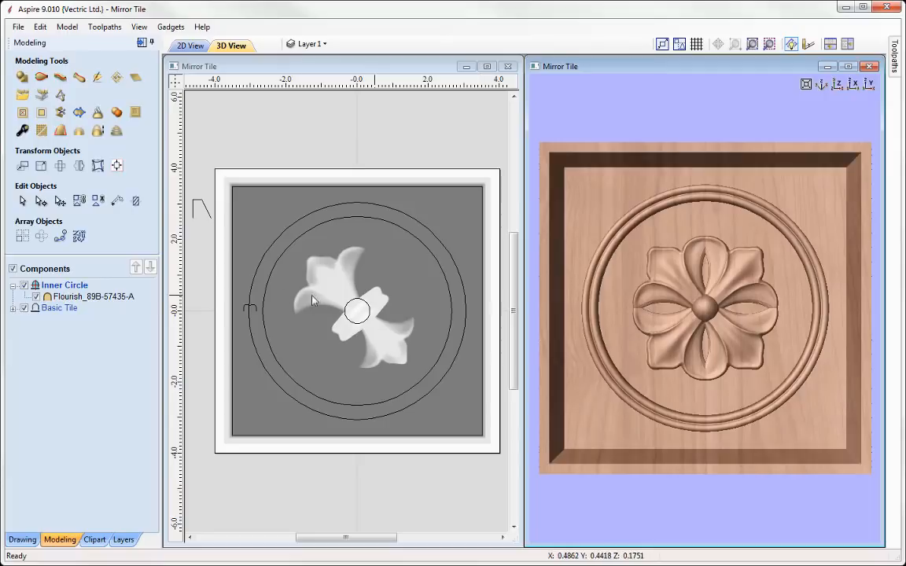
pyautogui.rightClick(63, 290)
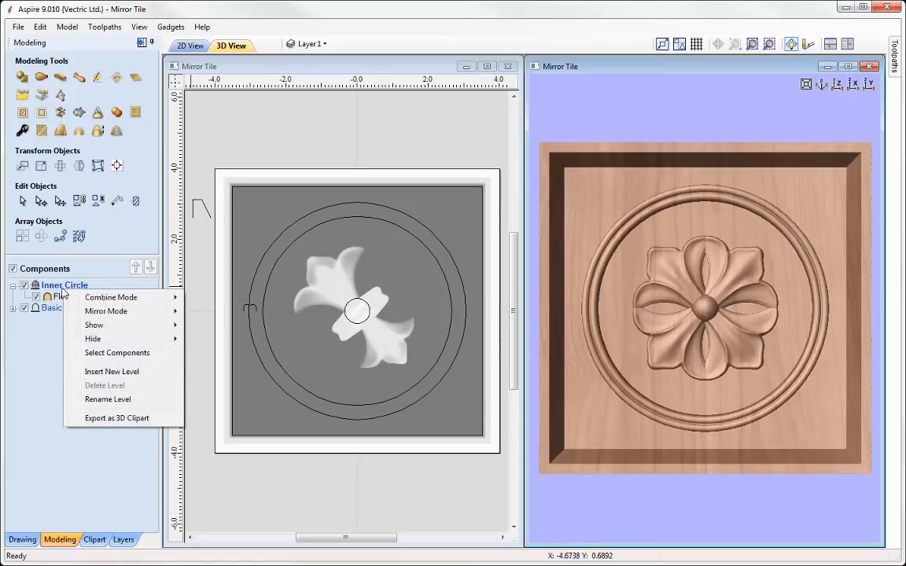
pyautogui.click(110, 371)
pyautogui.rightClick(47, 289)
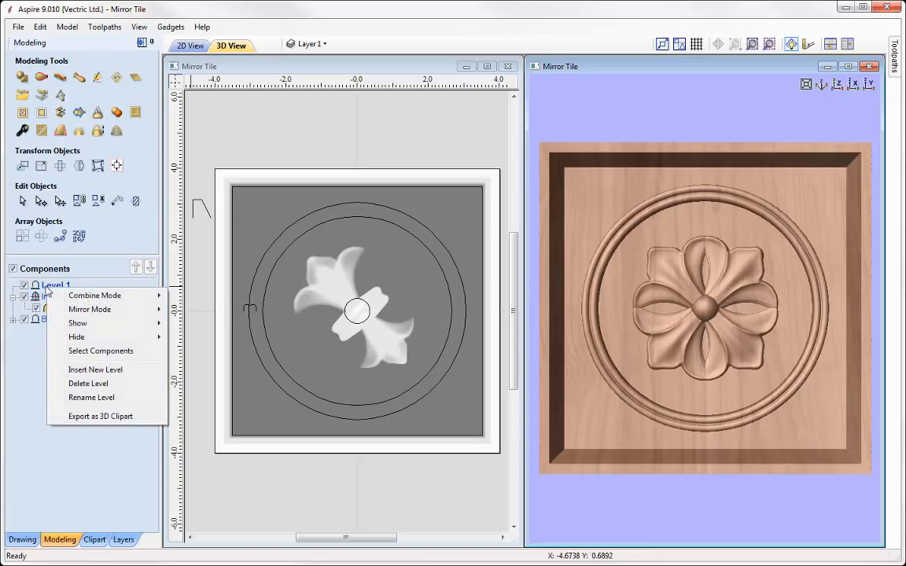
pyautogui.click(90, 398)
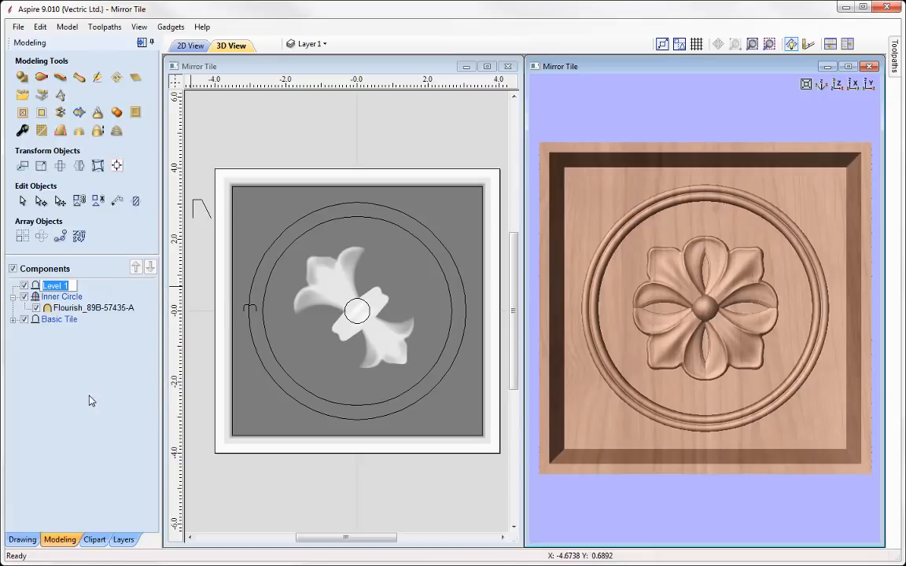
pyautogui.write('Variants')
pyautogui.press('Return')
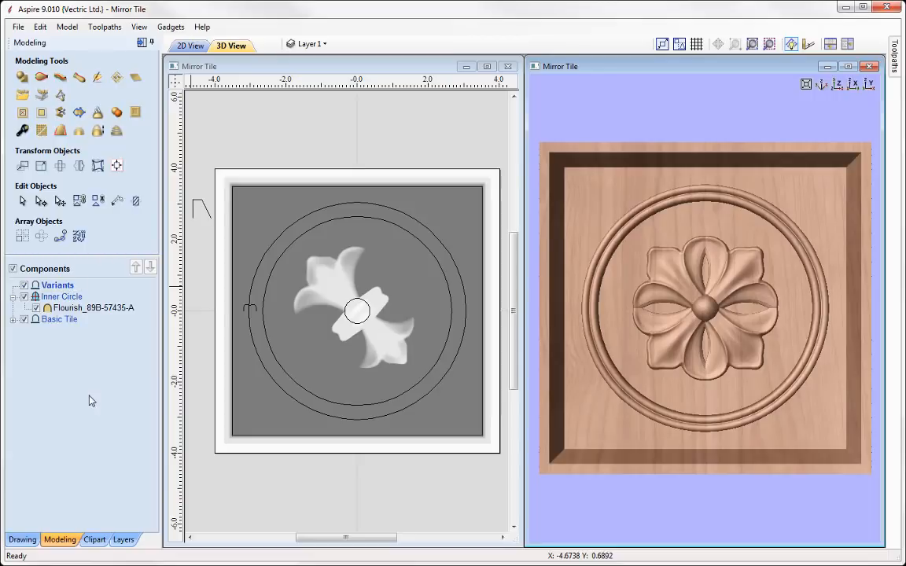
pyautogui.click(117, 117)
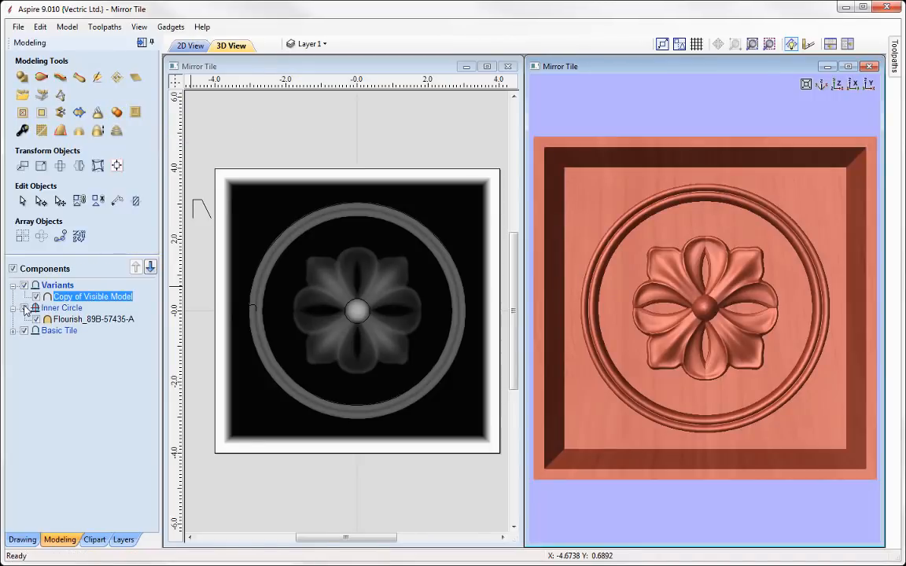
# Step: Hide the Inner Circle and Basic Tile levels so only the combined copy in Variants is shown
pyautogui.click(23, 308)
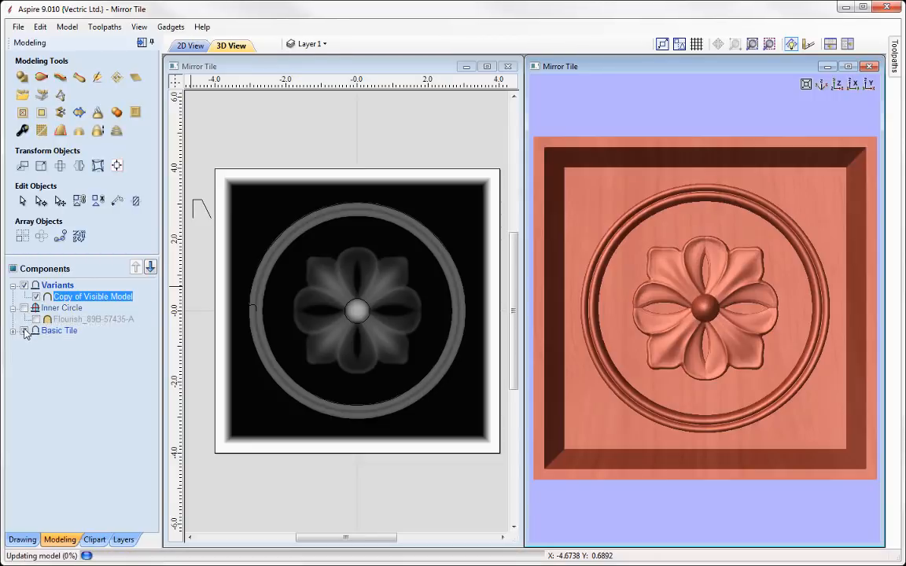
pyautogui.click(24, 331)
pyautogui.moveTo(693, 350); pyautogui.dragTo(681, 449)
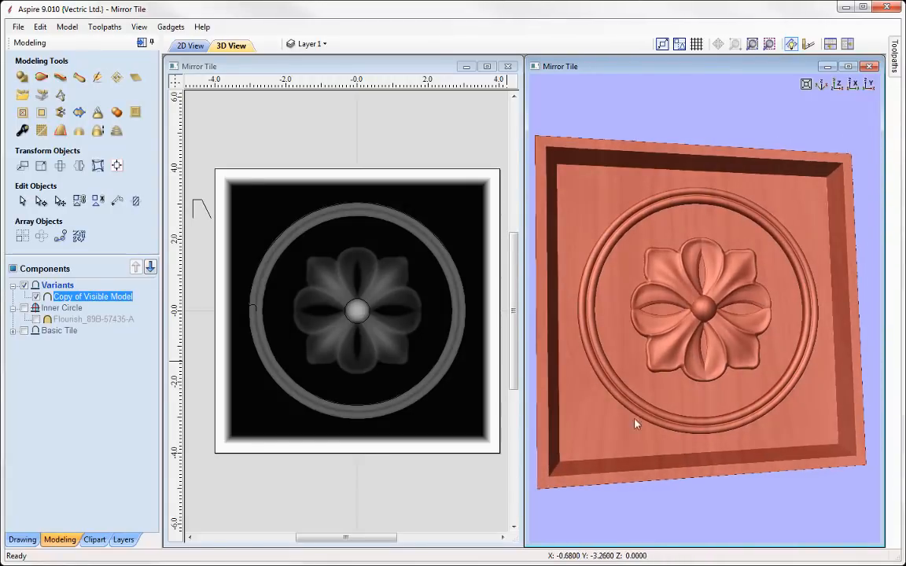
# Step: Rename the Copy of Visible Model component in the Variants level as Tile 1
pyautogui.rightClick(116, 298)
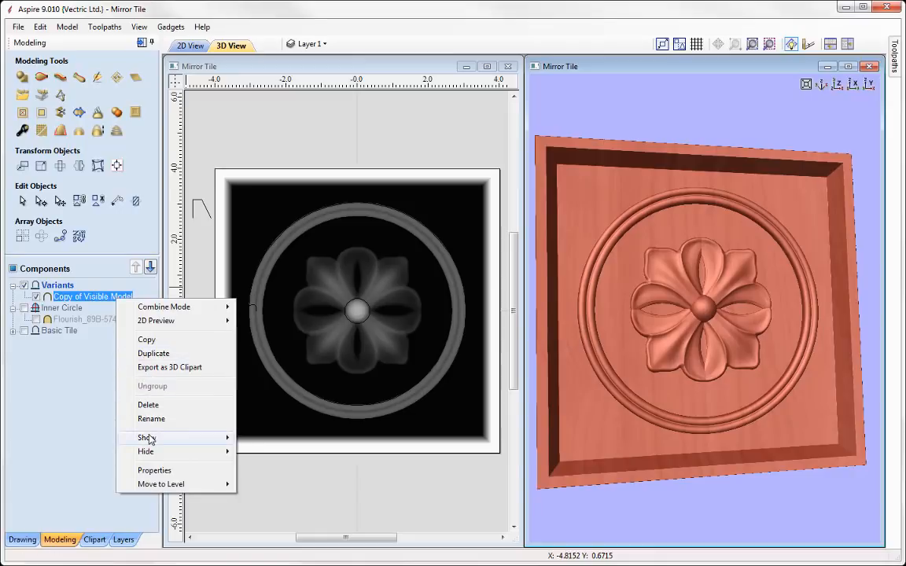
pyautogui.click(151, 418)
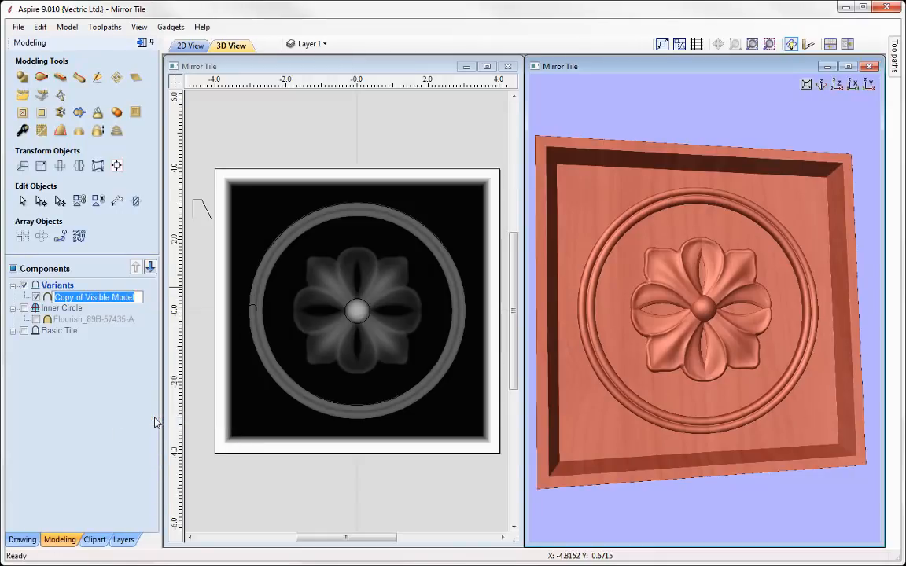
pyautogui.write('Til')
pyautogui.press('Return')
# Step: Export the Tile 1 component as 3D clipart to the Mirror Mode folder under the file name Tile 1.3dClip
pyautogui.rightClick(63, 298)
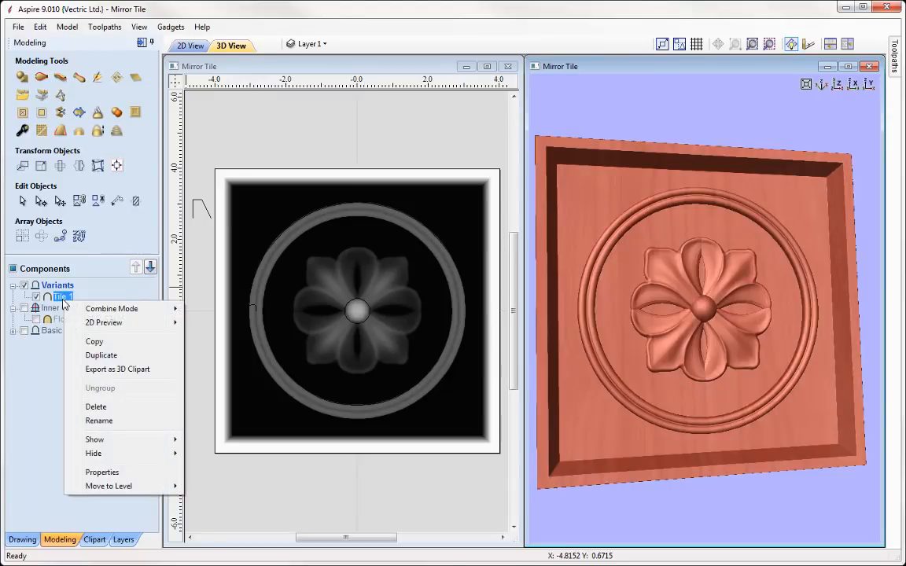
pyautogui.click(157, 371)
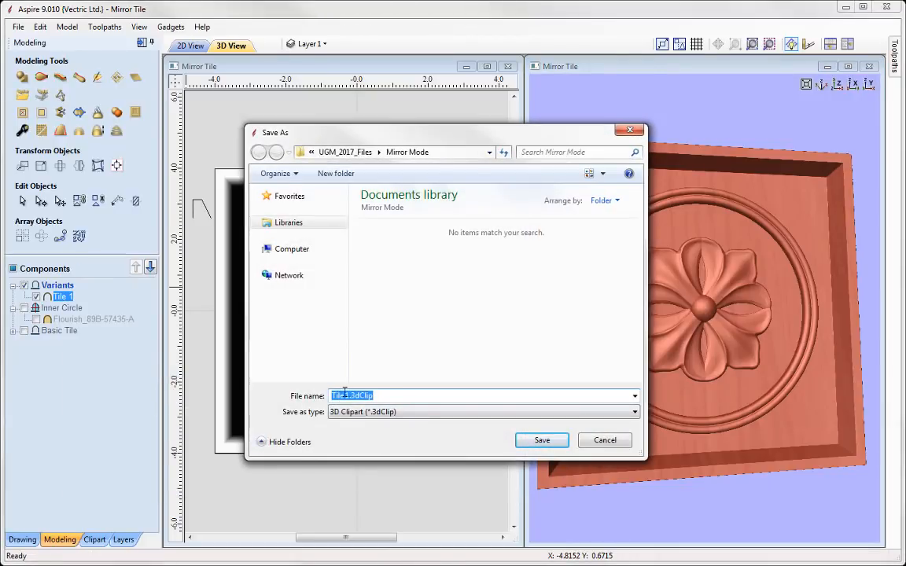
pyautogui.press('Return')
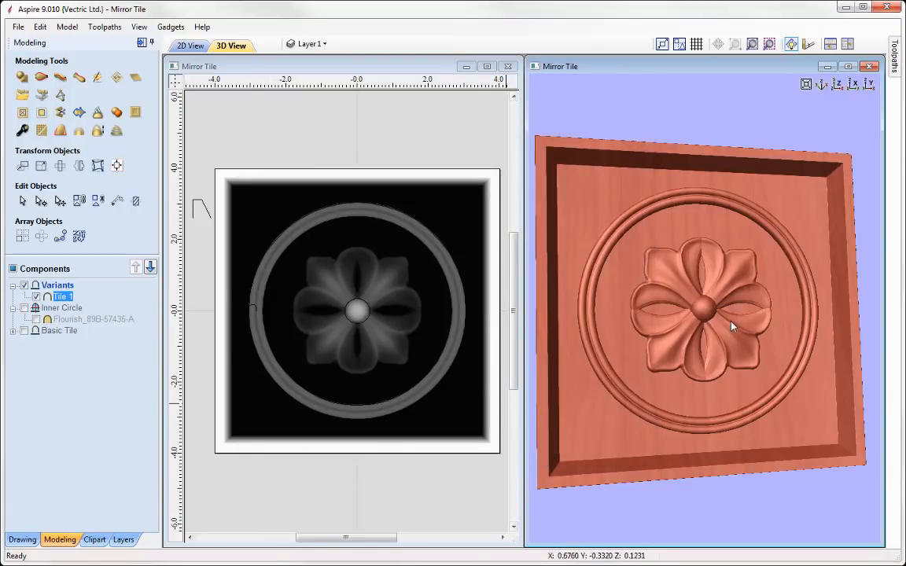
# Step: Hide the Tile 1 component and show the Inner Circle and Basic Tile levels again
pyautogui.moveTo(783, 295); pyautogui.dragTo(764, 299)
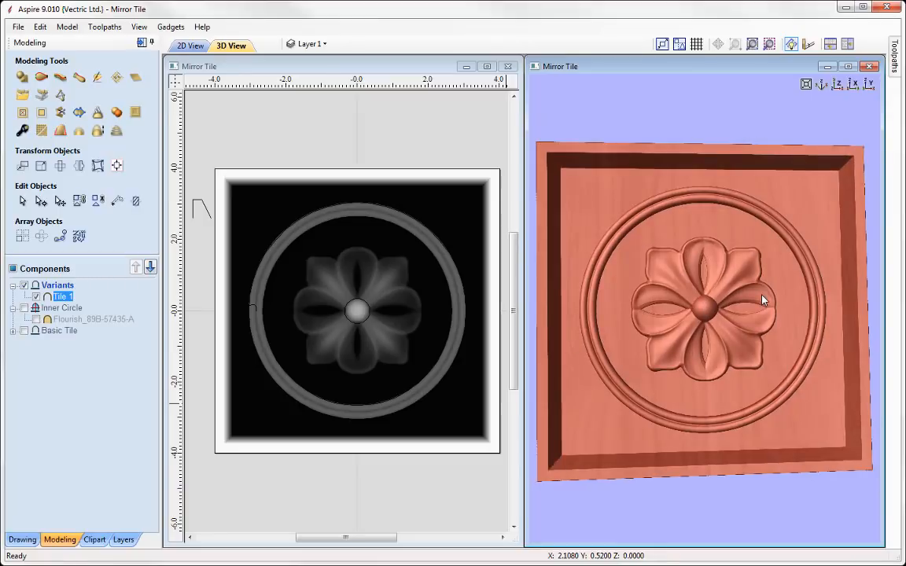
pyautogui.click(841, 85)
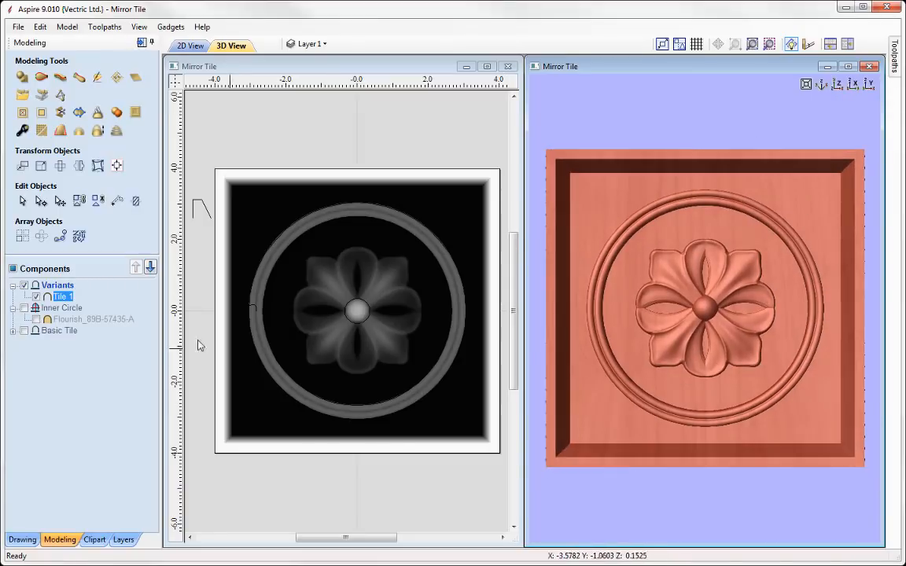
pyautogui.click(36, 296)
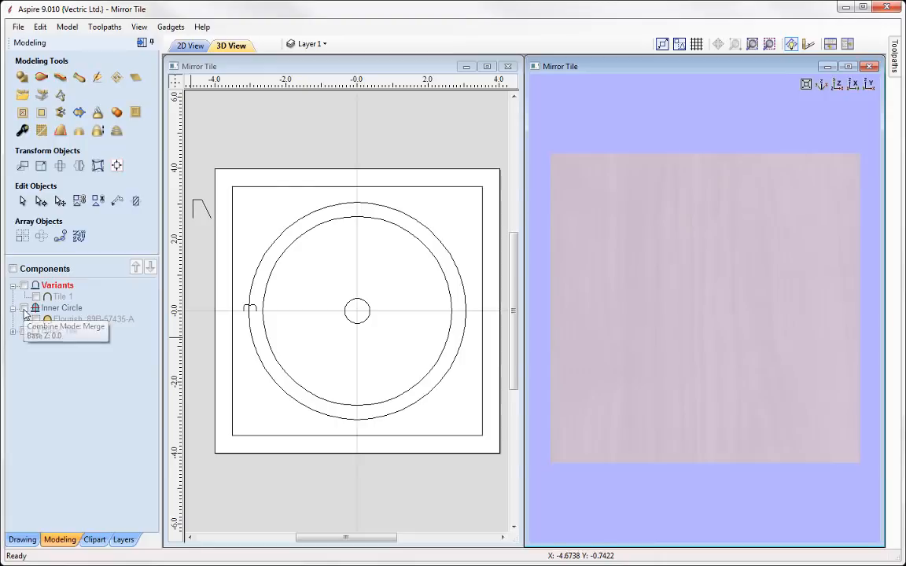
pyautogui.click(23, 307)
pyautogui.click(24, 331)
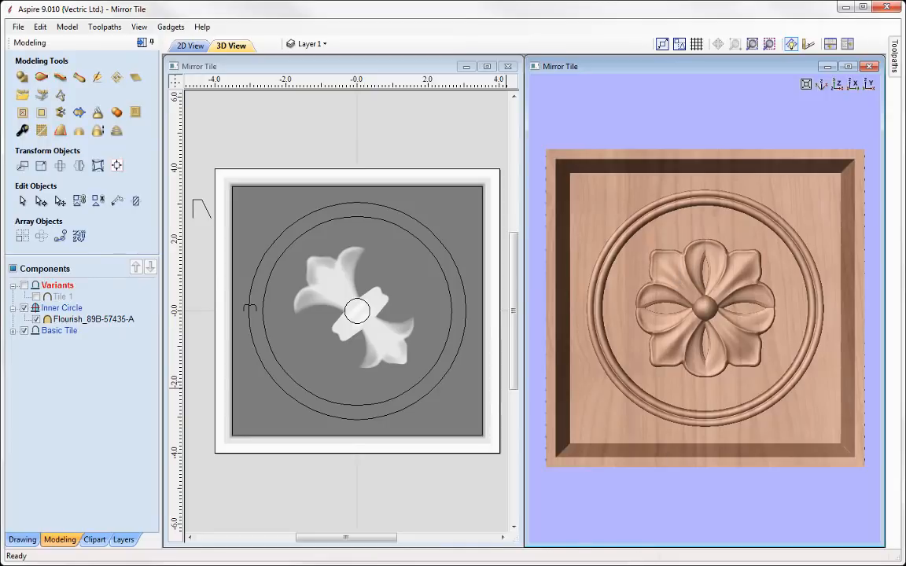
# Step: Enlarge the central fleur-de-lis flourish slightly to about 3.66 by 3.69 inches and deselect it
pyautogui.click(335, 289)
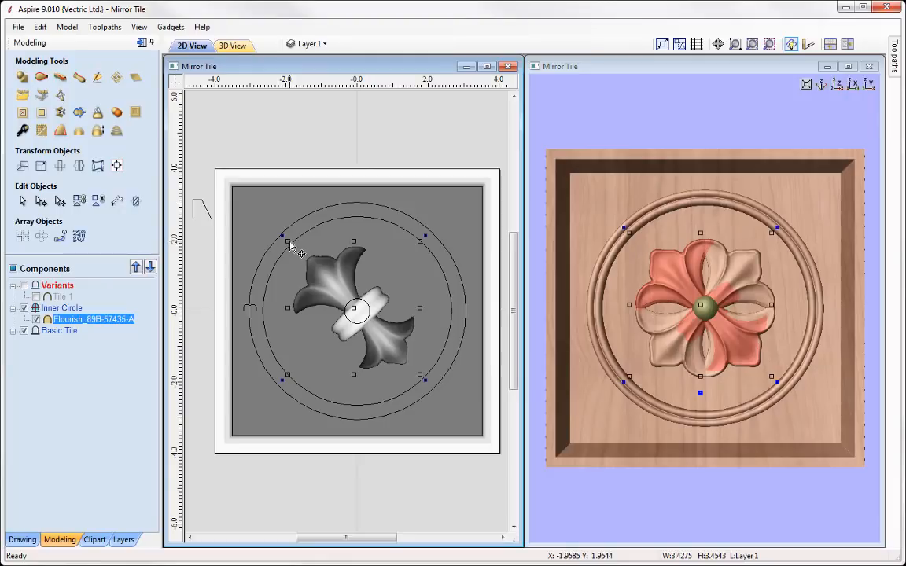
pyautogui.moveTo(289, 242); pyautogui.dragTo(288, 238)
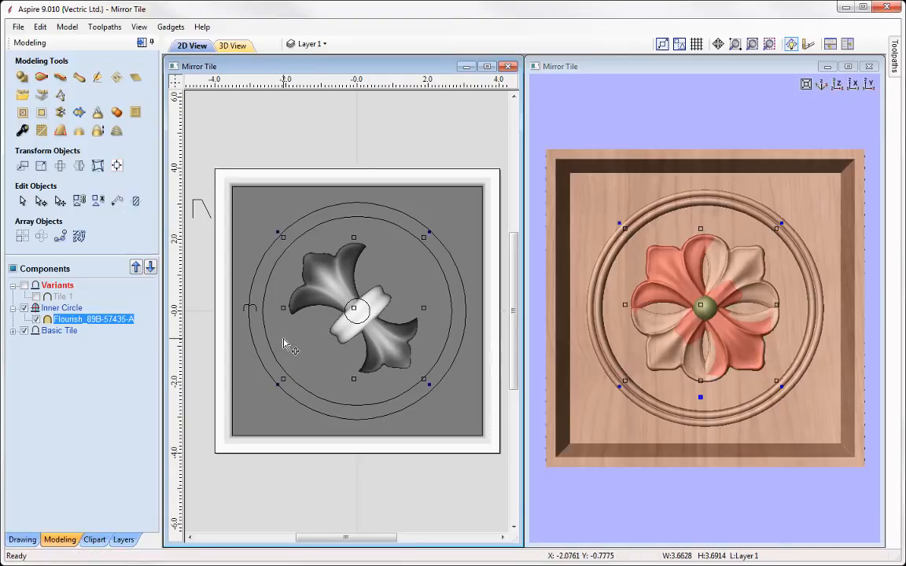
pyautogui.click(344, 463)
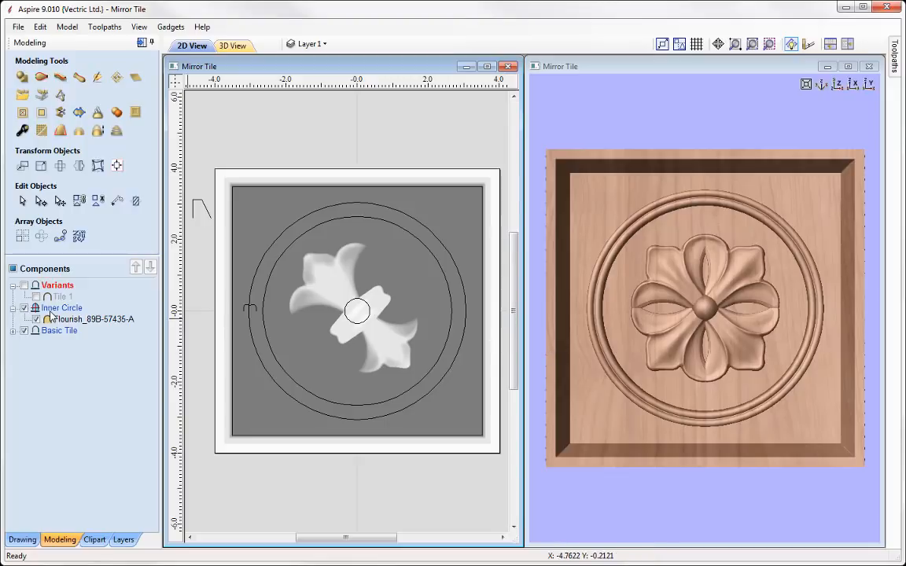
# Step: Insert a new level above Inner Circle and name it Corner
pyautogui.rightClick(35, 330)
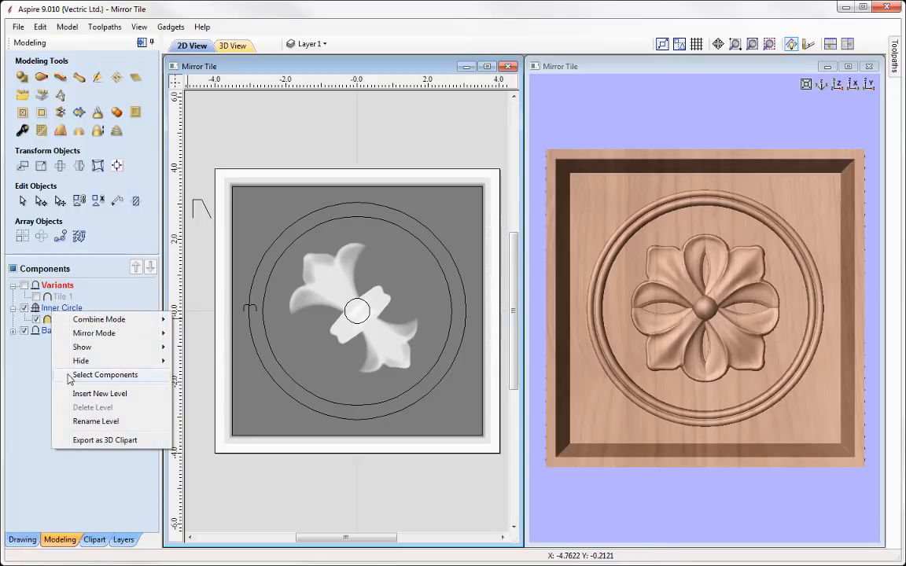
pyautogui.click(91, 393)
pyautogui.rightClick(58, 313)
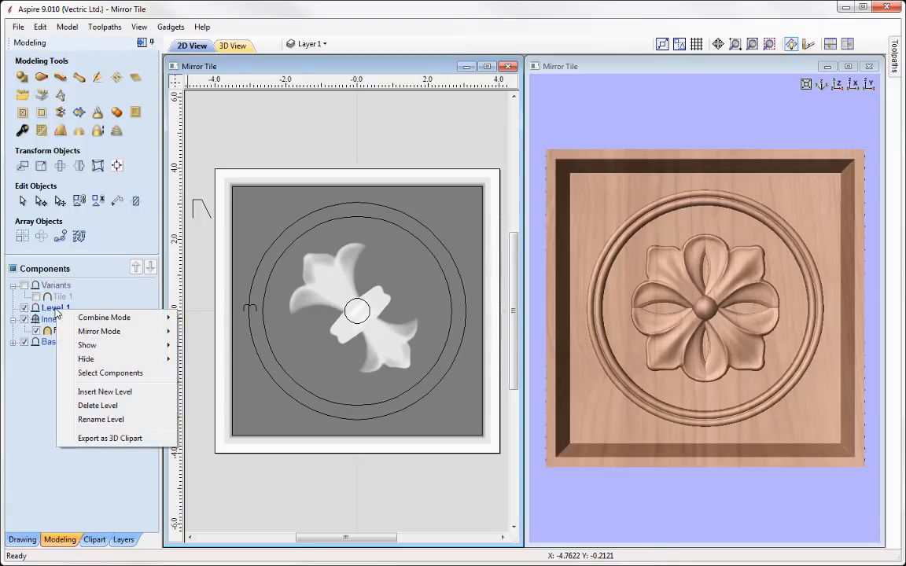
pyautogui.click(104, 420)
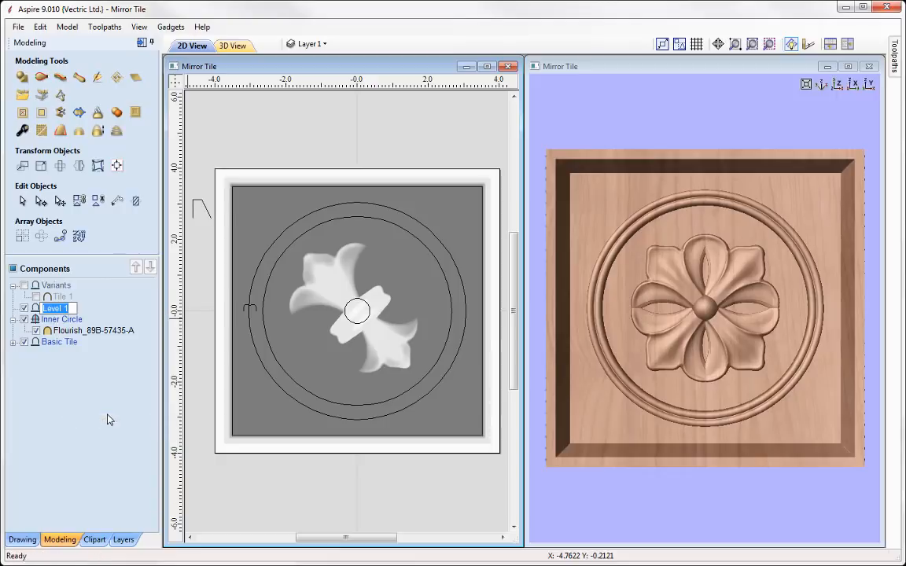
pyautogui.write('Corner')
pyautogui.press('Return')
# Step: Set the Corner level's combine mode to Merge and its mirror mode to Top Left Quadrant
pyautogui.rightClick(60, 316)
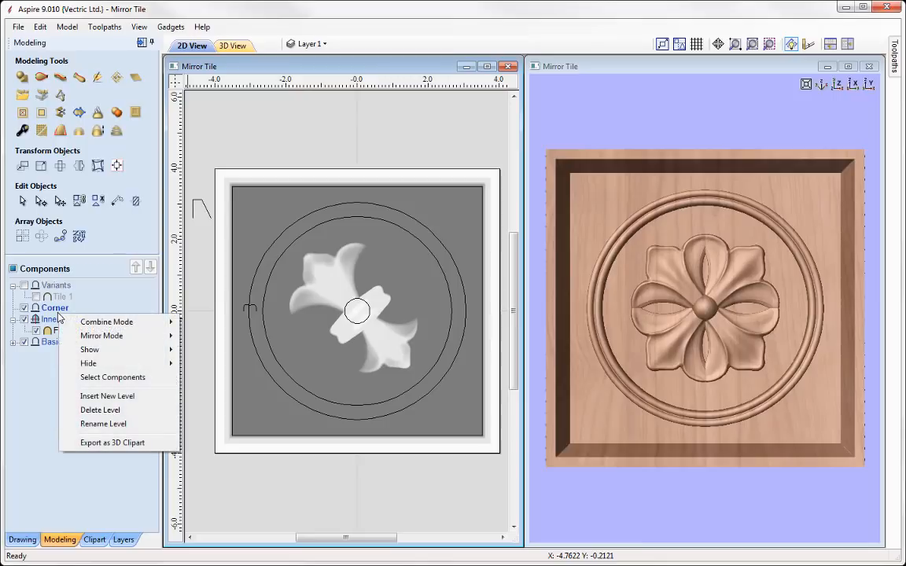
pyautogui.moveTo(118, 321)
pyautogui.click(203, 349)
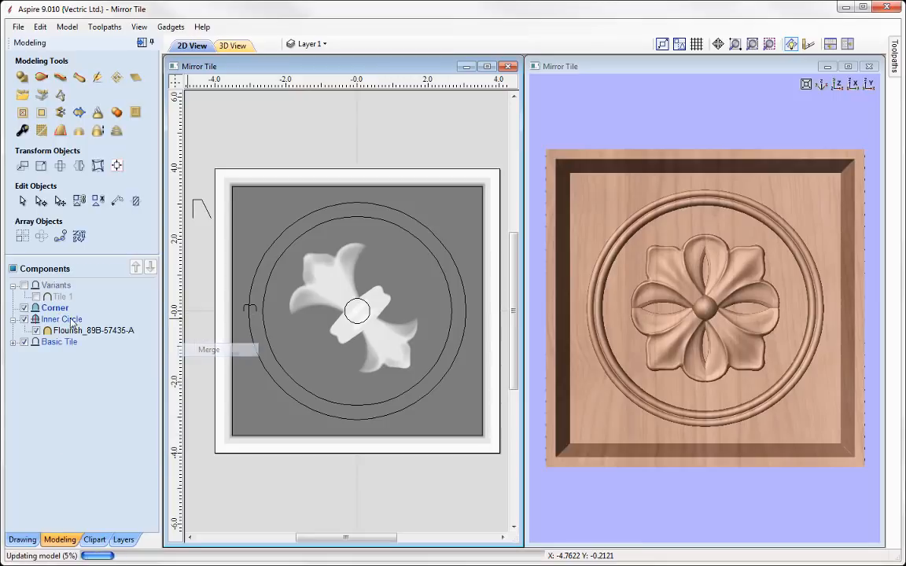
pyautogui.rightClick(41, 310)
pyautogui.moveTo(69, 333)
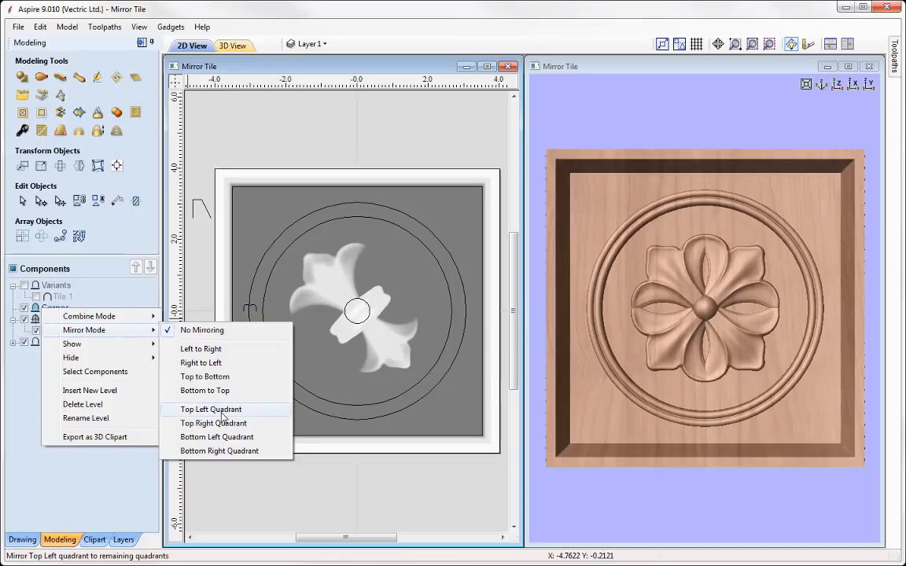
pyautogui.click(224, 413)
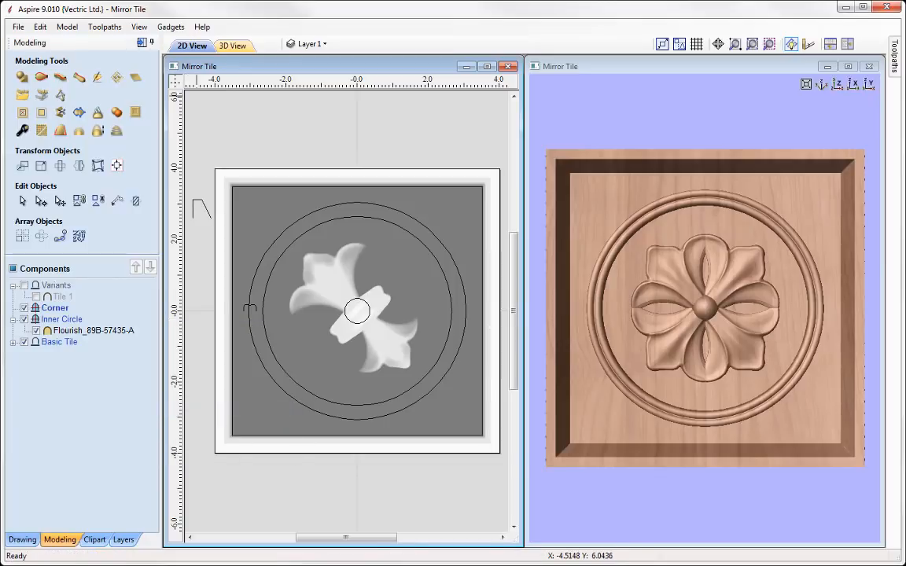
# Step: Insert the plain cross-shaped, four-leaf Flourish_76 clipart from the Decorative folder into the Corner level
pyautogui.click(95, 539)
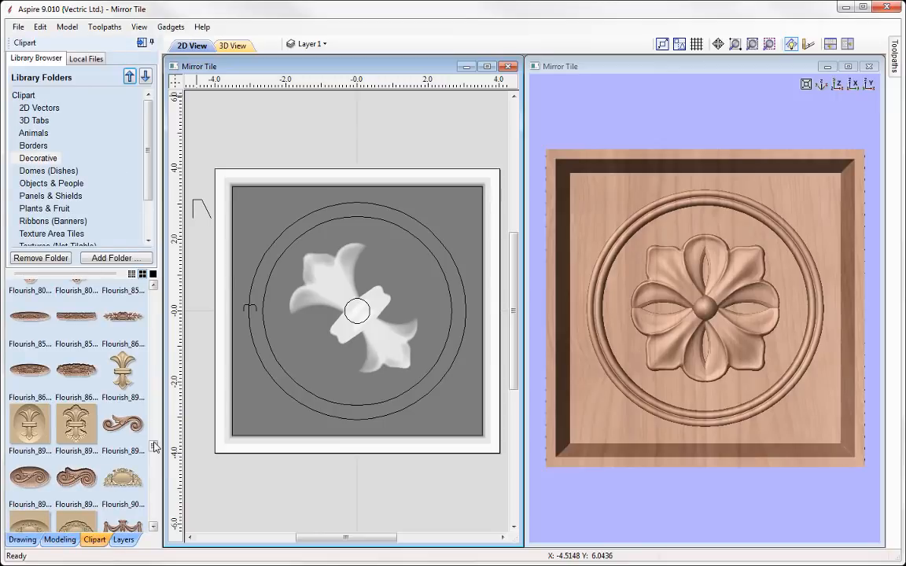
pyautogui.moveTo(154, 447); pyautogui.dragTo(156, 430)
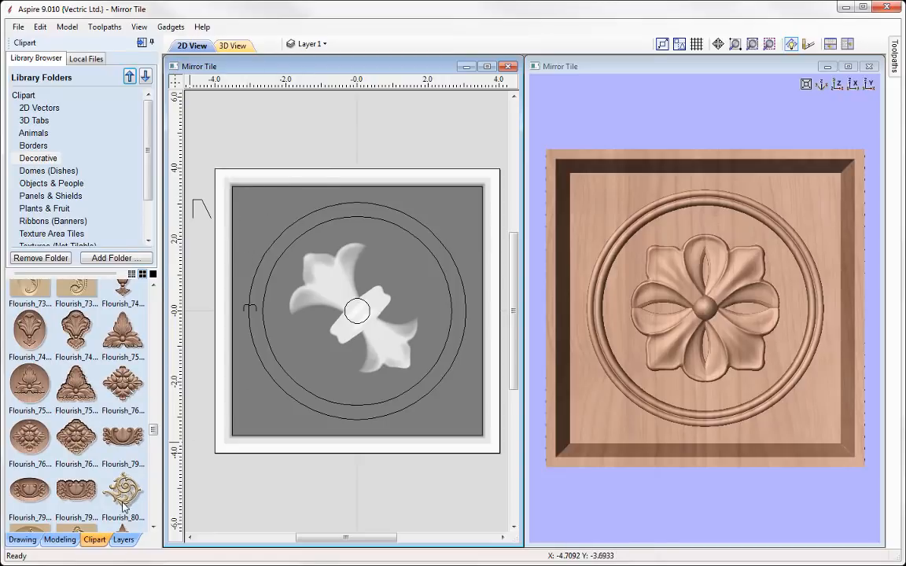
pyautogui.doubleClick(122, 385)
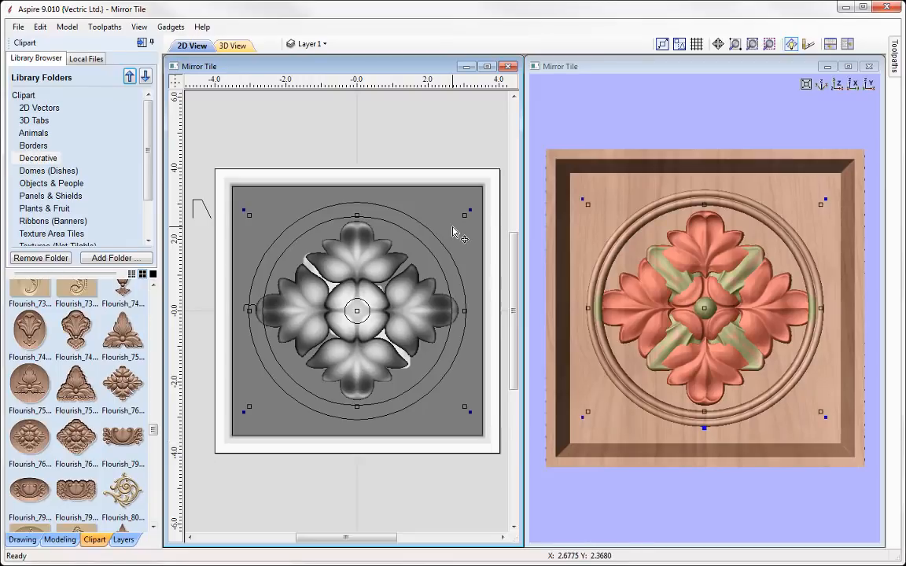
# Step: Rotate the four-leaf flourish diagonally, about 4.26 by 4.54 inches overall, move it into the tile's top left quadrant, and deselect it
pyautogui.moveTo(429, 193); pyautogui.dragTo(356, 196)
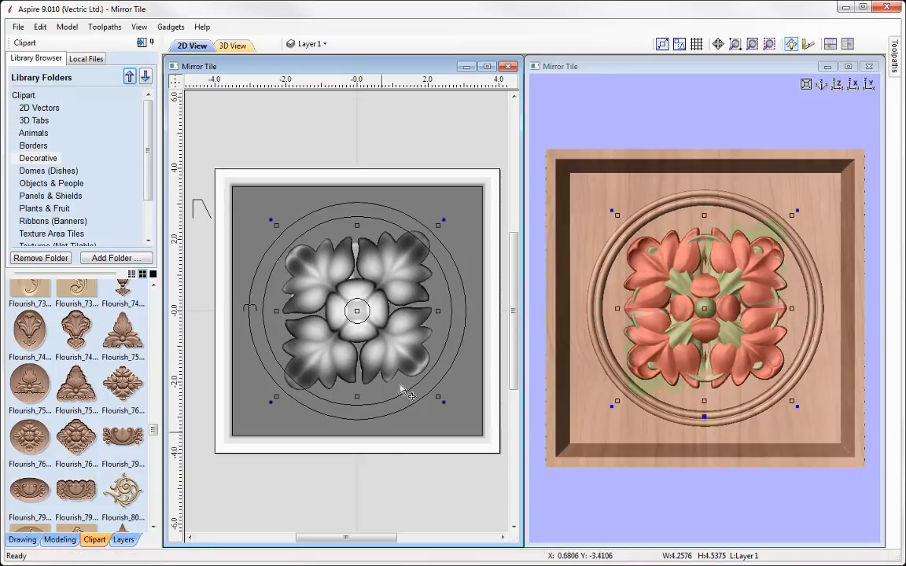
pyautogui.moveTo(355, 306); pyautogui.dragTo(308, 259)
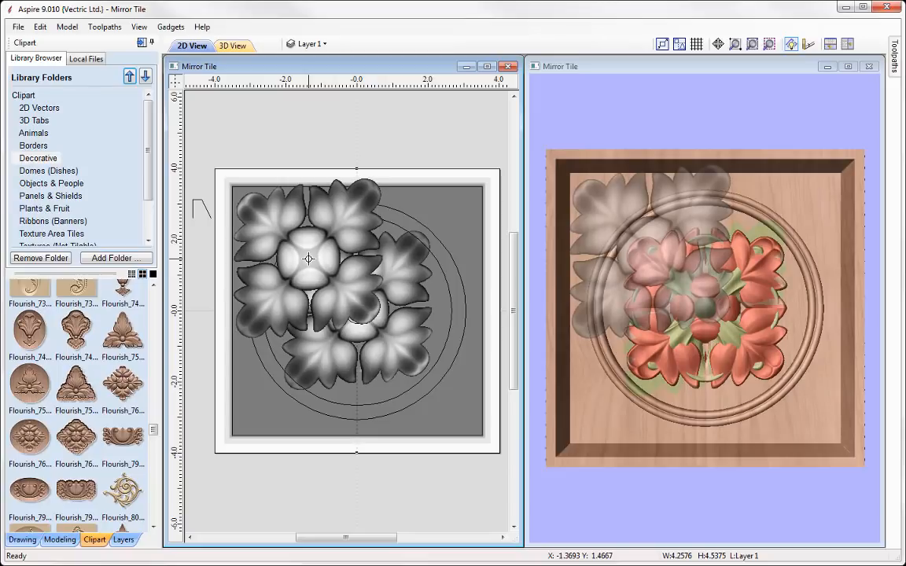
pyautogui.click(742, 125)
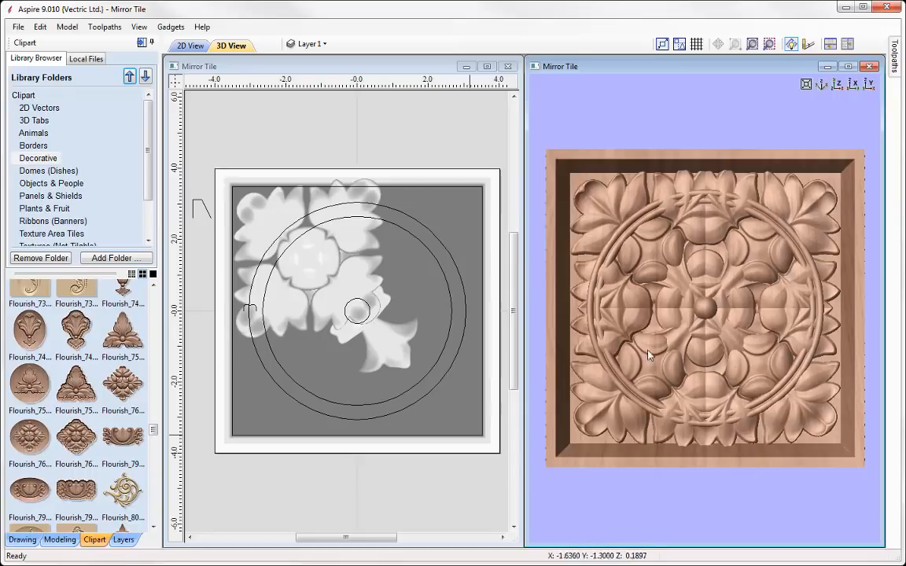
# Step: Scale the corner flourish down to about 3.88 by 4.13 inches, keeping its outer top left corner in place, and deselect it
pyautogui.click(327, 275)
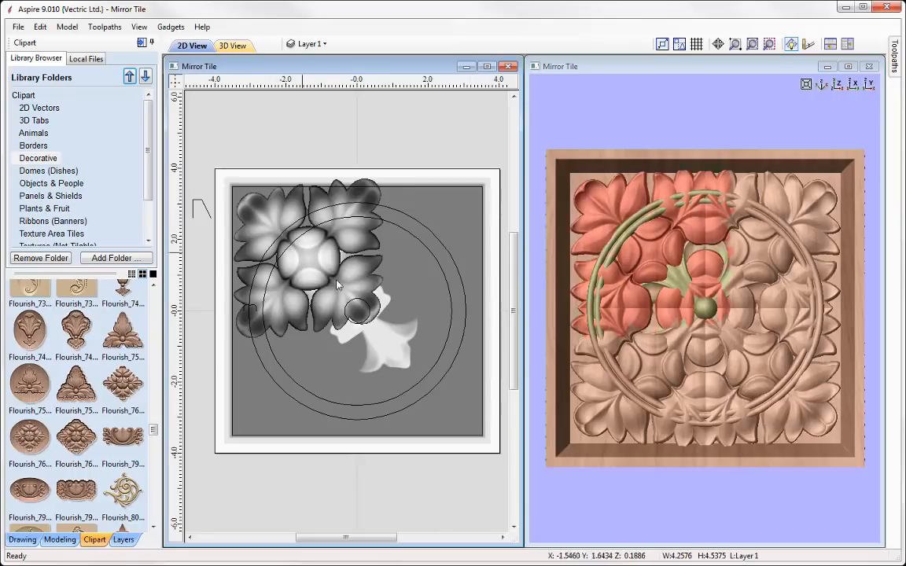
pyautogui.click(276, 219)
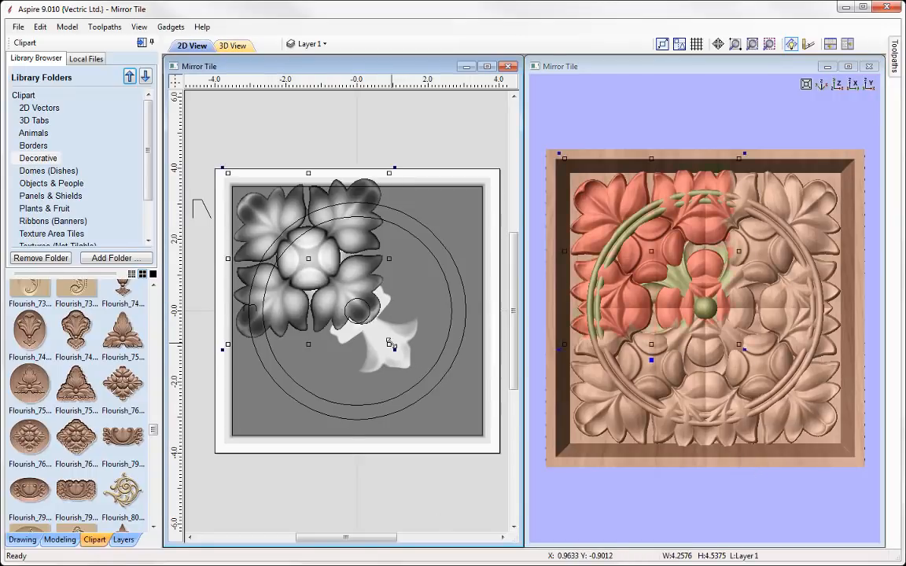
pyautogui.moveTo(389, 342); pyautogui.dragTo(370, 330)
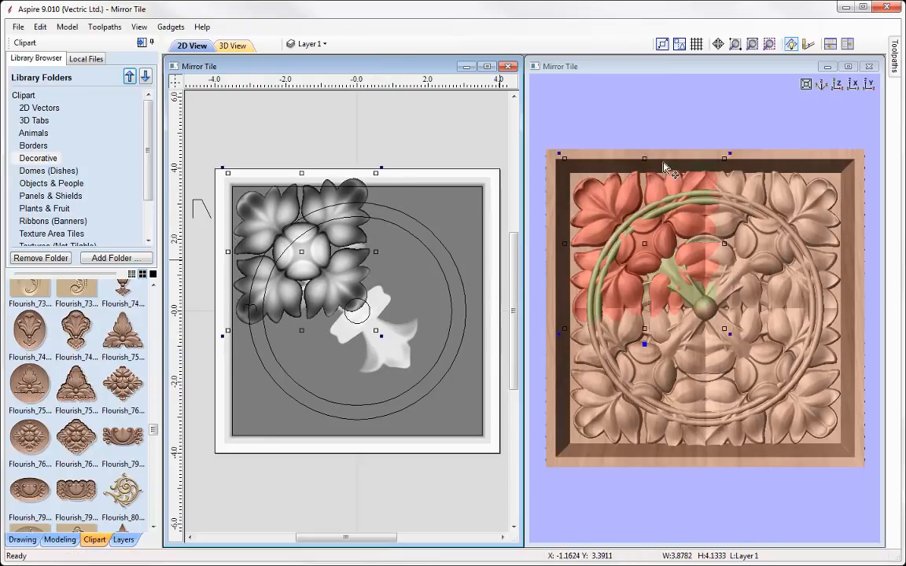
pyautogui.click(668, 93)
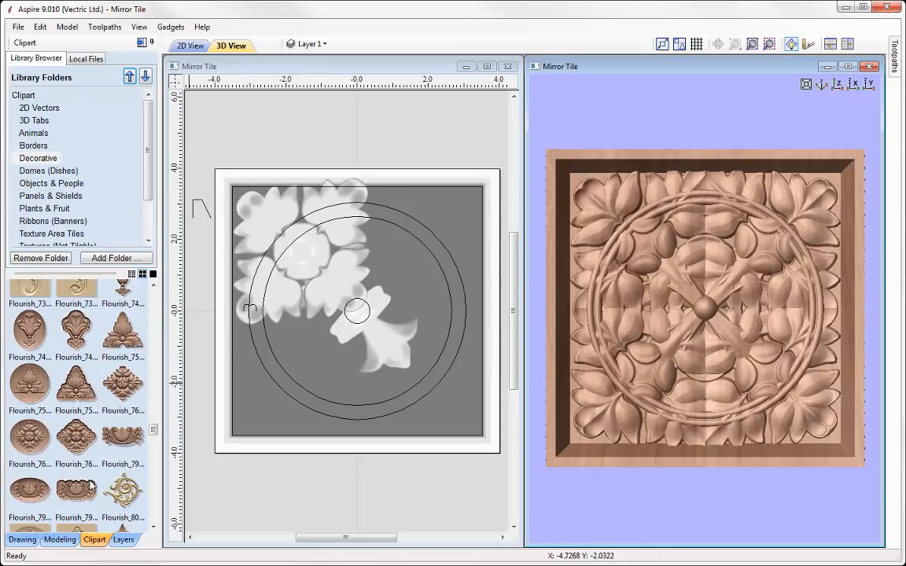
# Step: Draw a closed polyline, about 2.32 by 2.21 inches, around the corner flourish's top left leaf, following the grooves beside the flower center
pyautogui.click(21, 541)
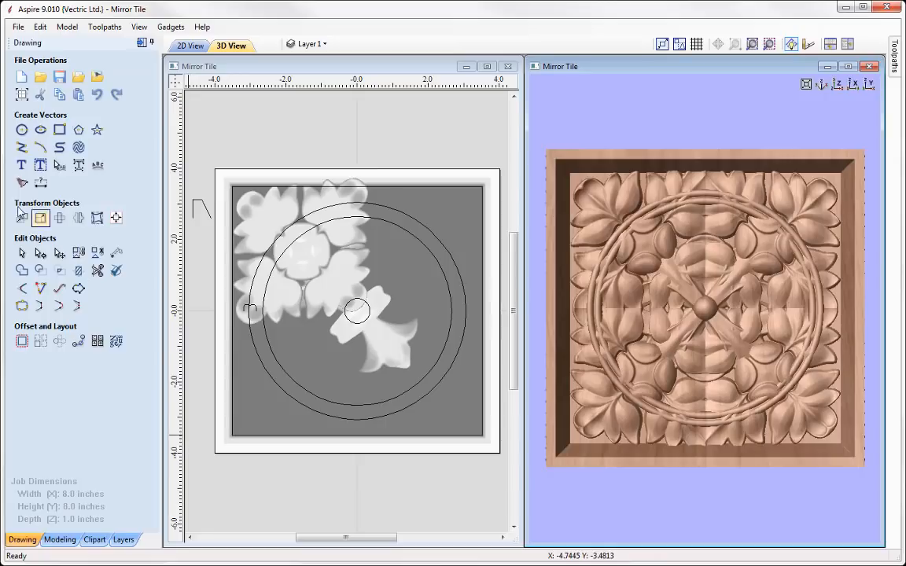
pyautogui.click(22, 147)
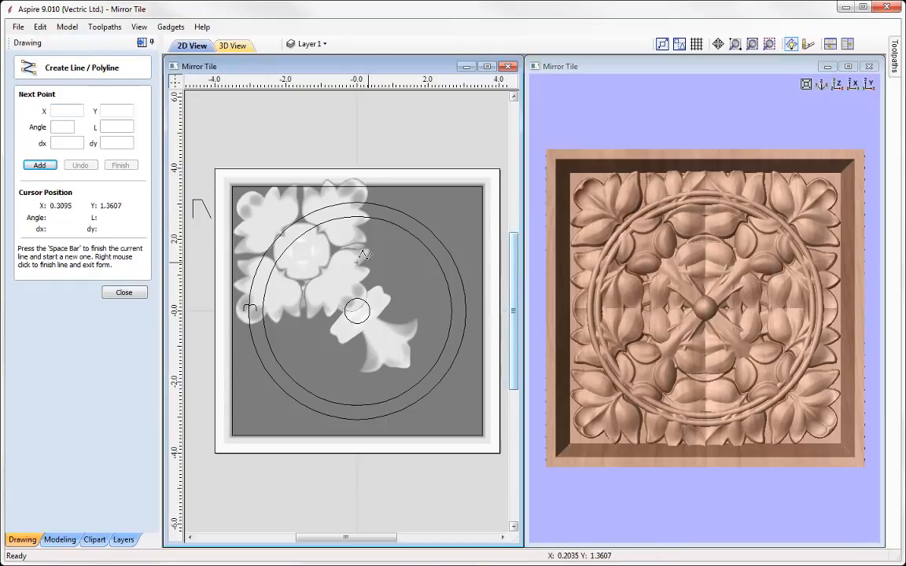
pyautogui.scroll(3, 225, 230)
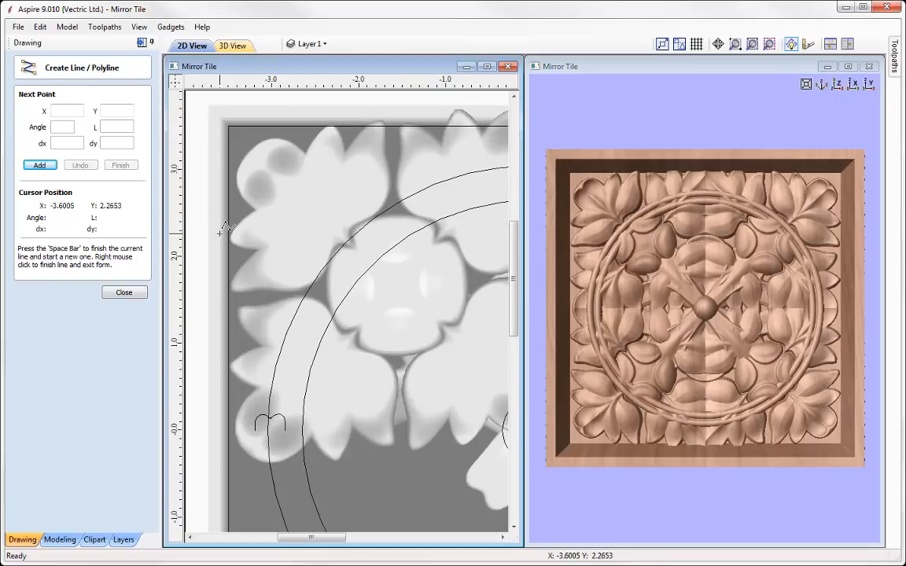
pyautogui.click(195, 300)
pyautogui.click(320, 290)
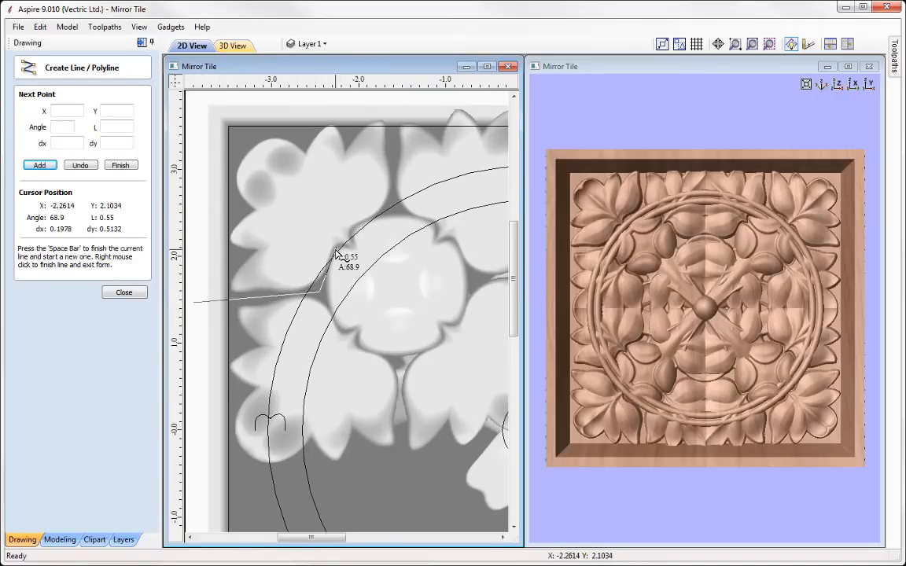
pyautogui.click(335, 247)
pyautogui.click(353, 247)
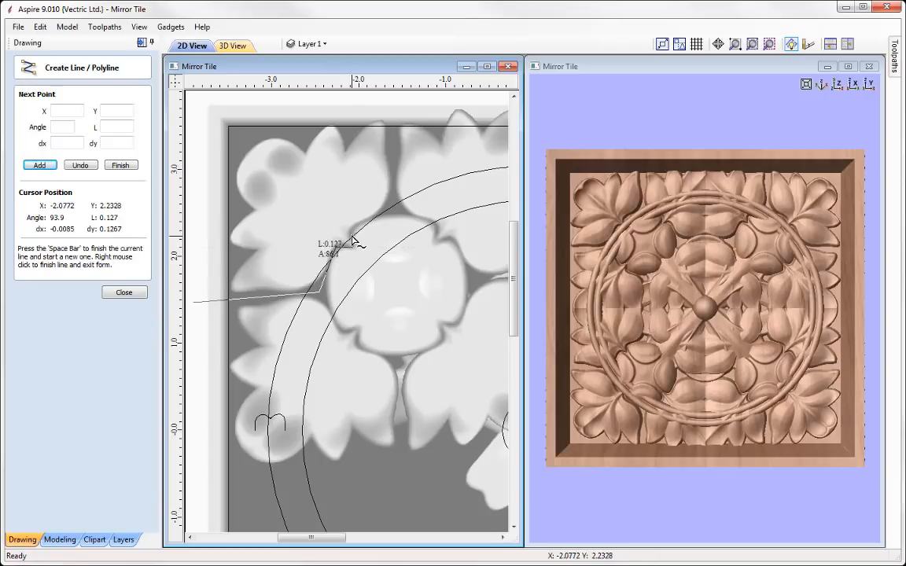
pyautogui.click(353, 235)
pyautogui.click(393, 204)
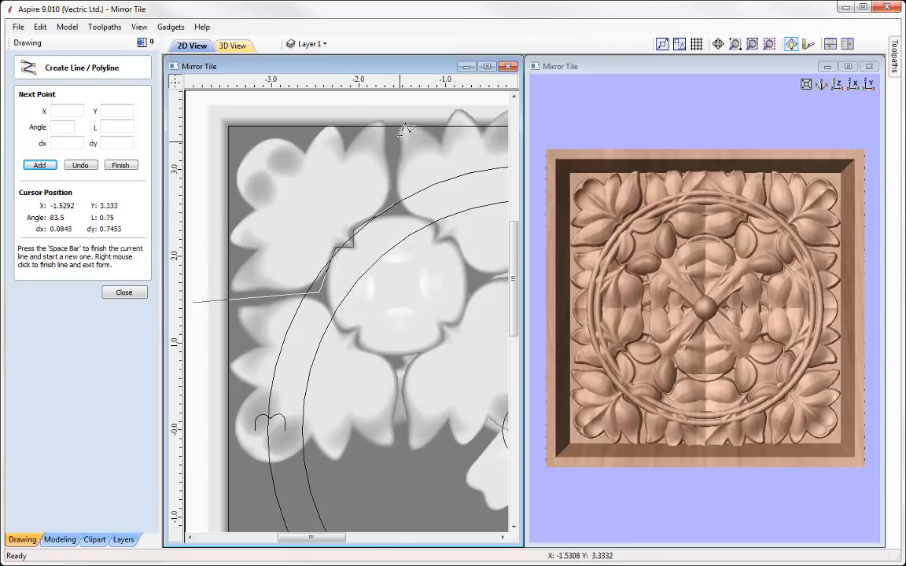
pyautogui.click(394, 111)
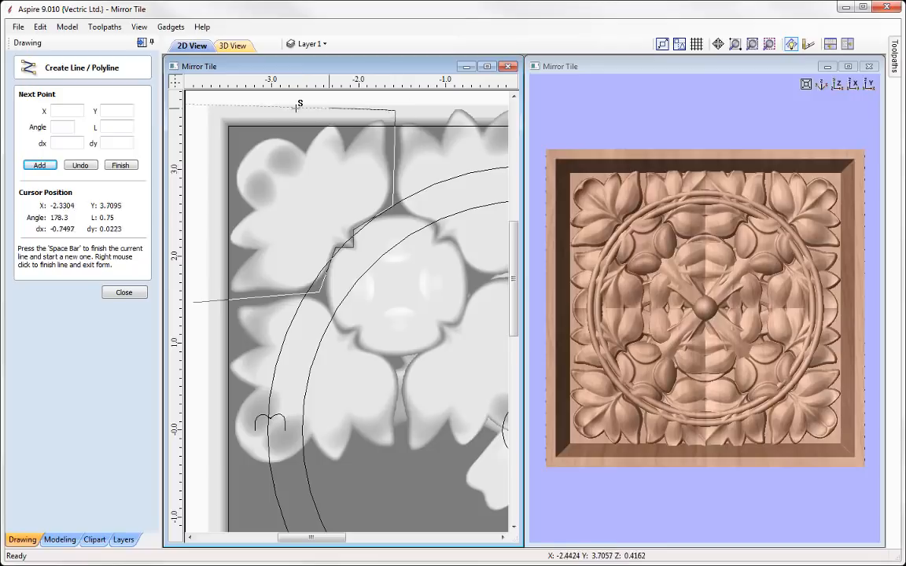
pyautogui.click(221, 112)
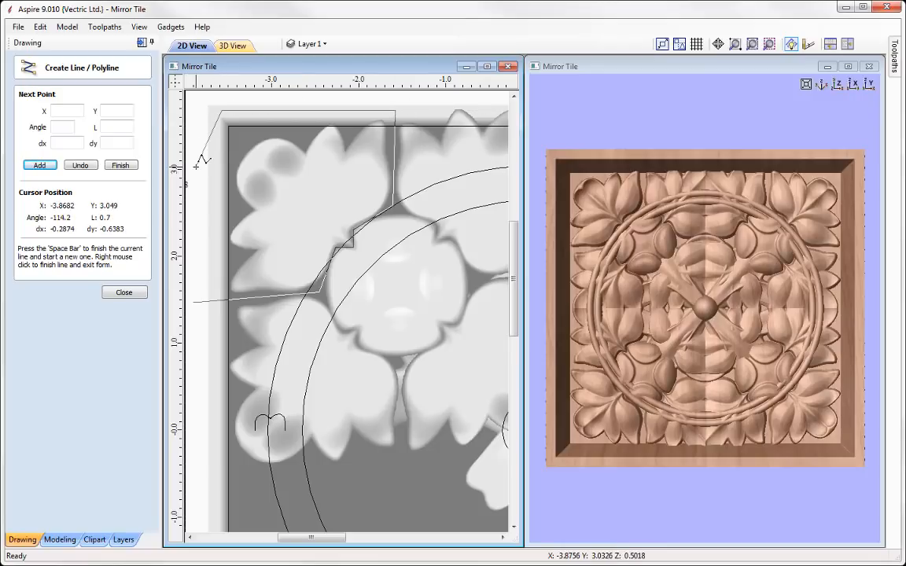
pyautogui.click(197, 166)
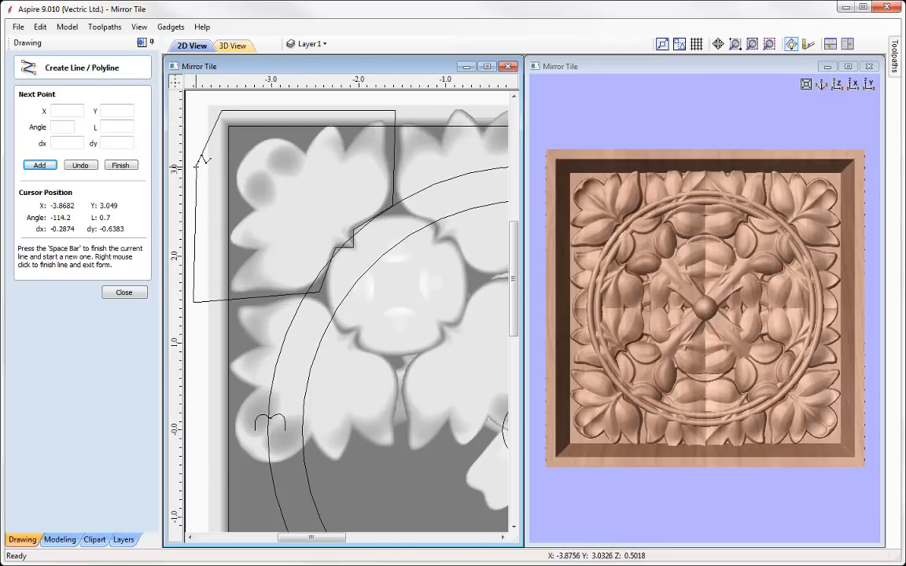
pyautogui.rightClick(202, 162)
# Step: Select the corner flourish together with the closed polyline and clear everything of the component outside that boundary
pyautogui.scroll(3, 340, 301)
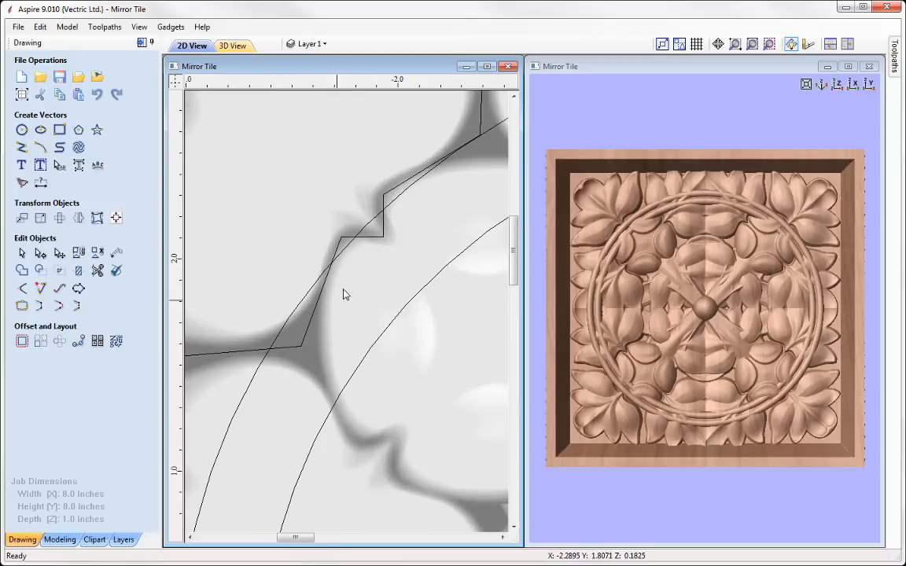
pyautogui.scroll(-2, 342, 299)
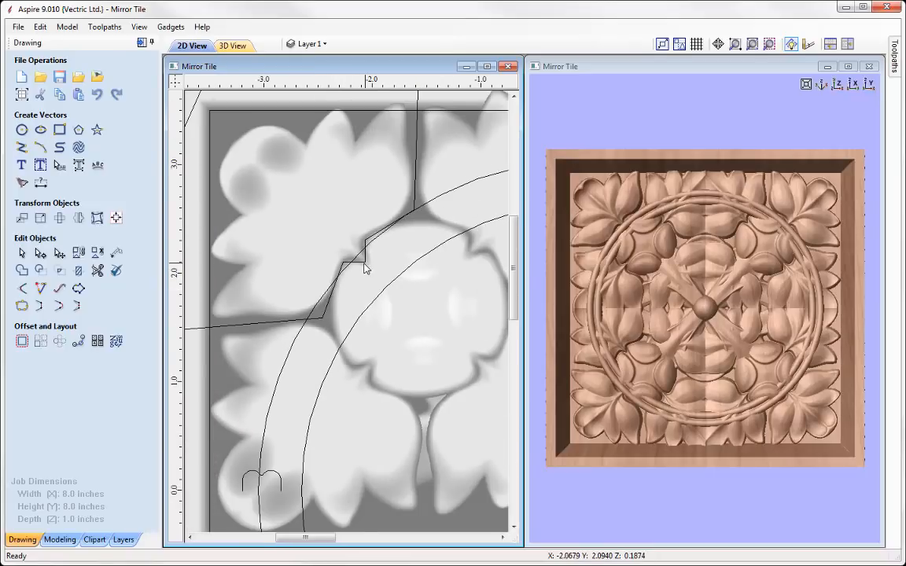
pyautogui.click(356, 178)
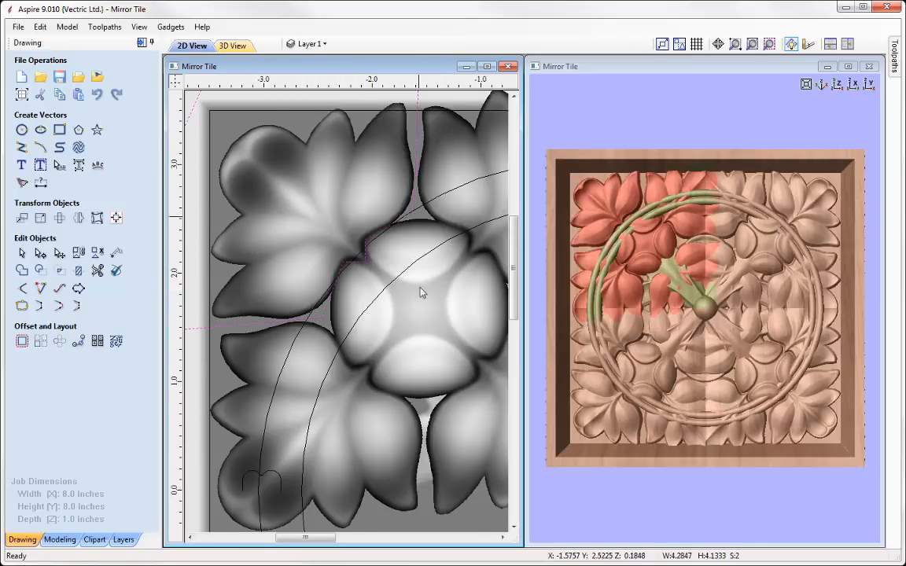
pyautogui.click(58, 539)
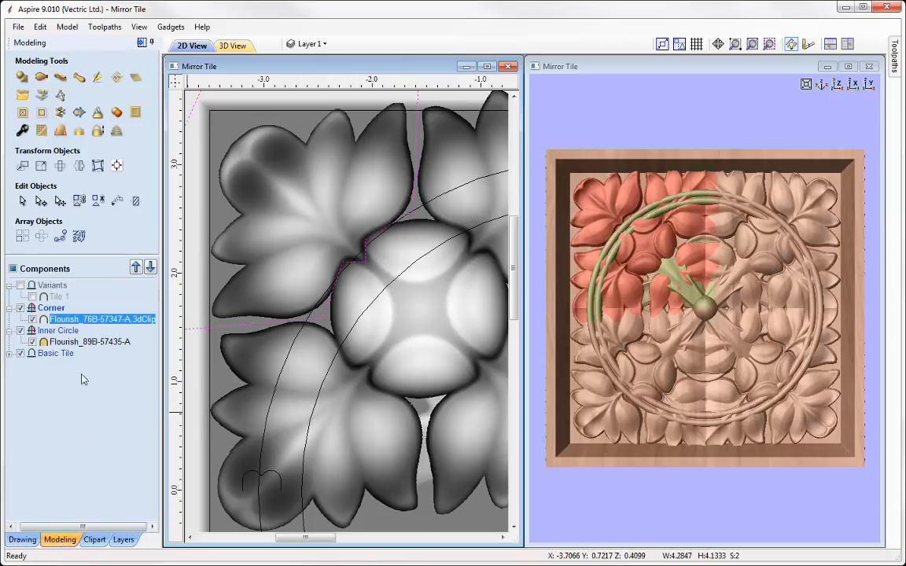
pyautogui.click(44, 114)
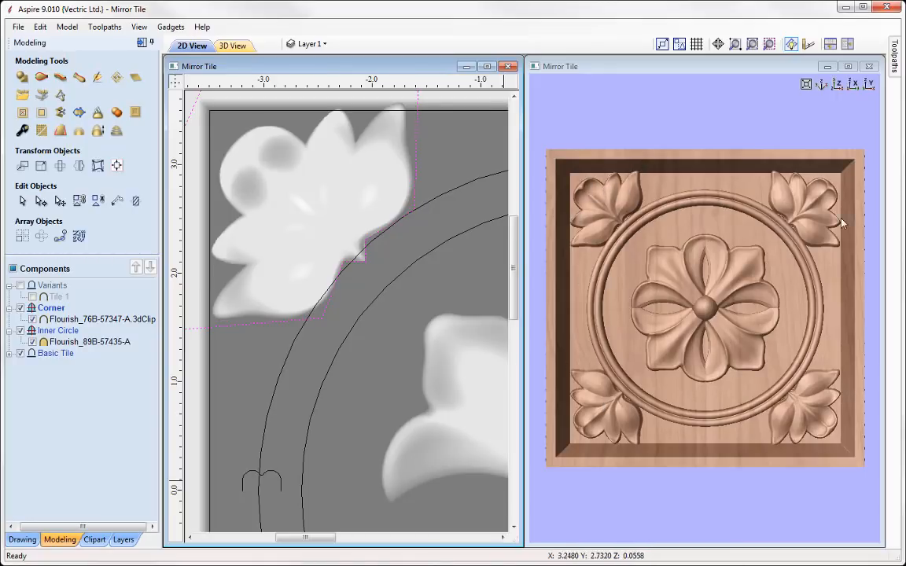
# Step: Delete the trimming polyline around the remaining corner leaf
pyautogui.click(415, 161)
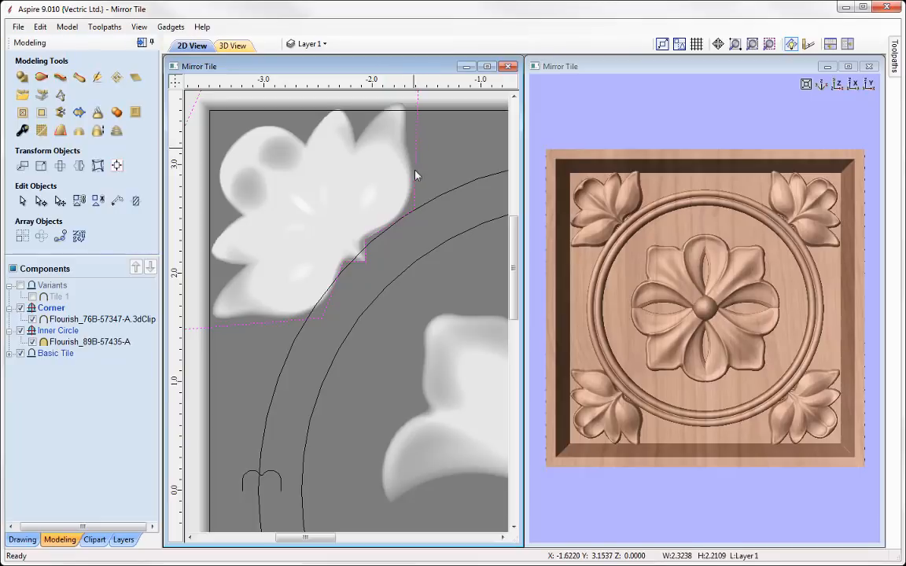
pyautogui.click(419, 276)
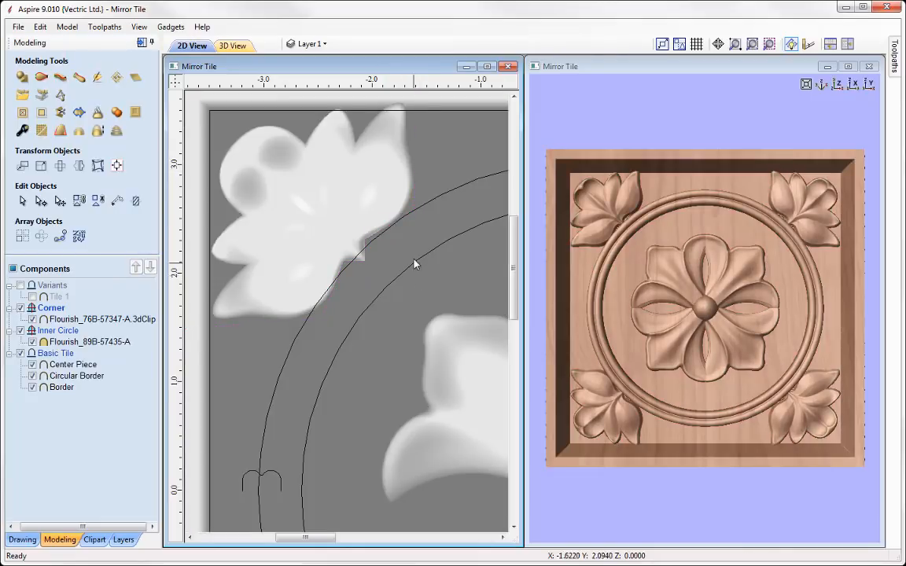
pyautogui.press('f')
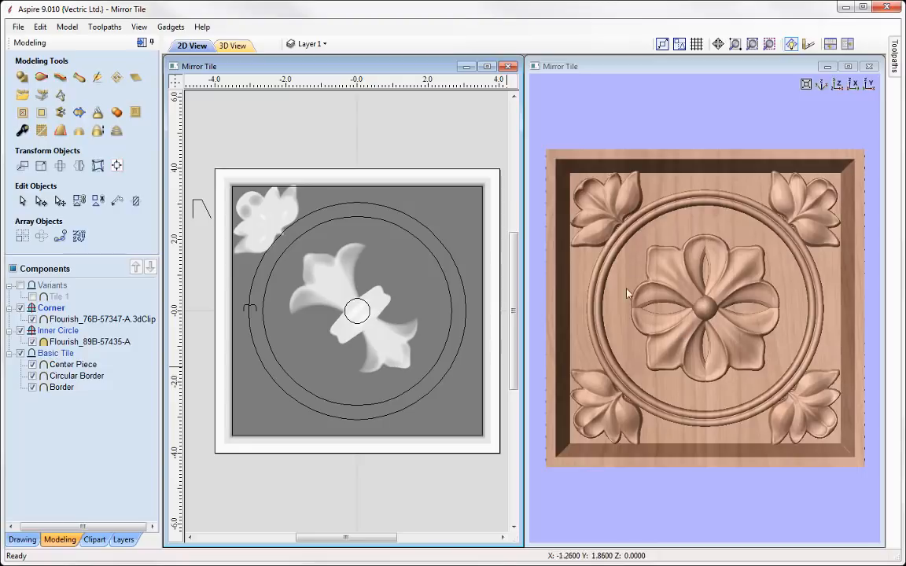
# Step: Make the Variants level active and visible, and create a component copy of the whole visible model in it
pyautogui.click(48, 286)
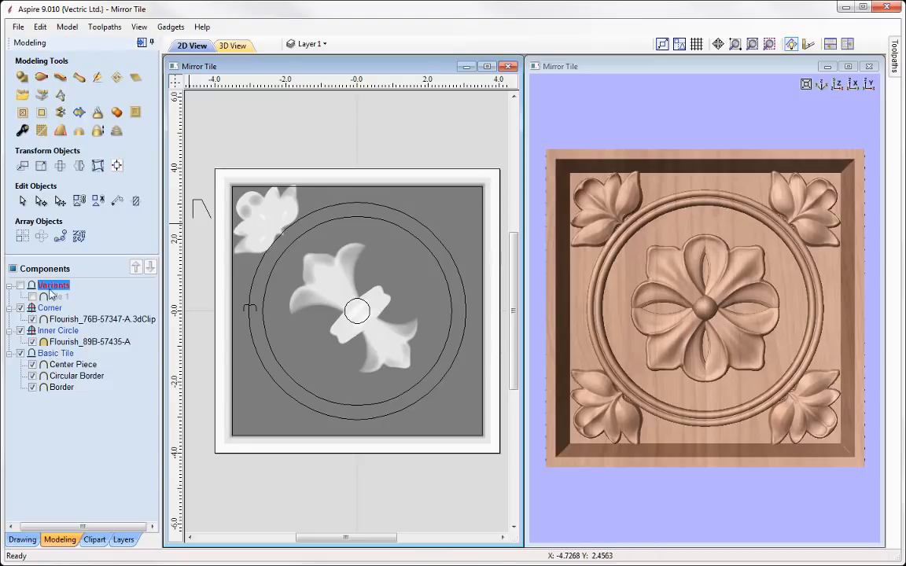
pyautogui.click(21, 286)
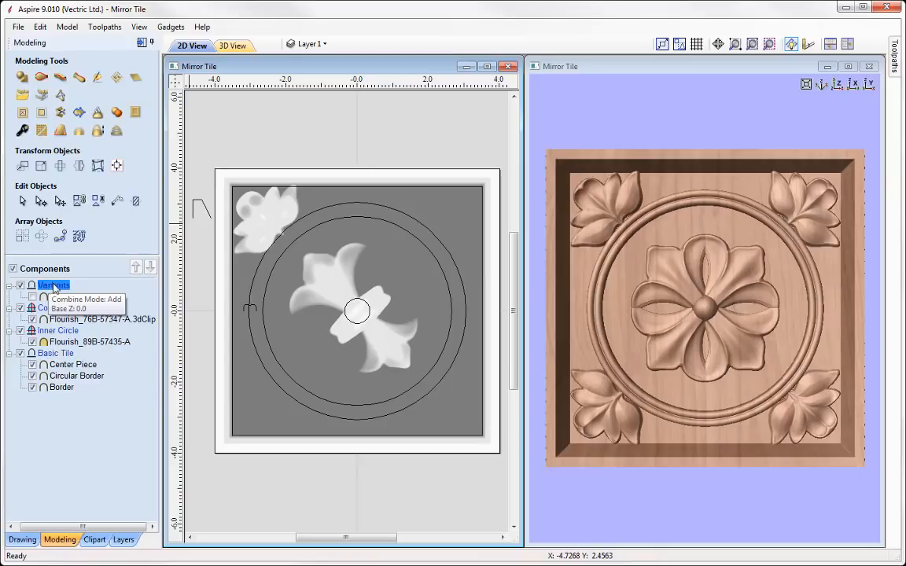
pyautogui.click(116, 114)
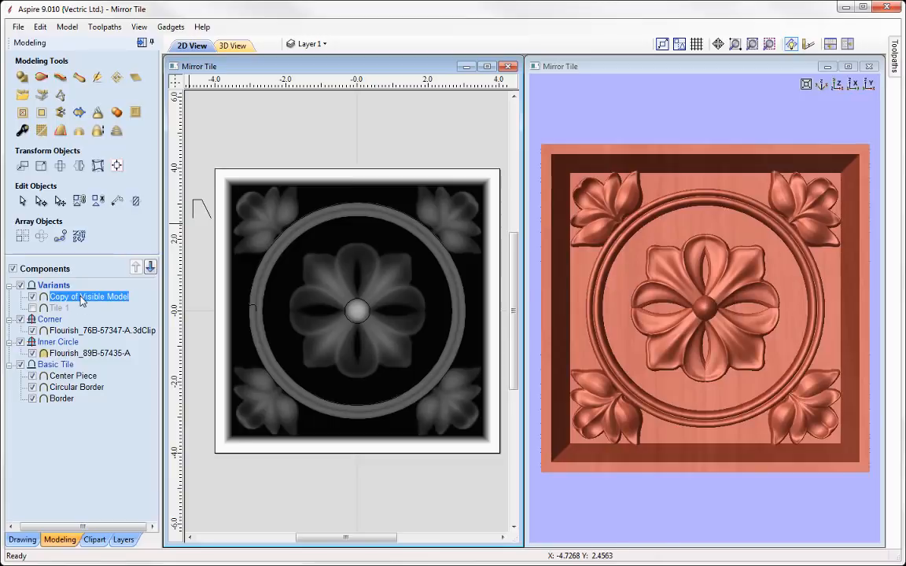
# Step: Rename the copied model component in the Variants level as Tile 2
pyautogui.rightClick(81, 300)
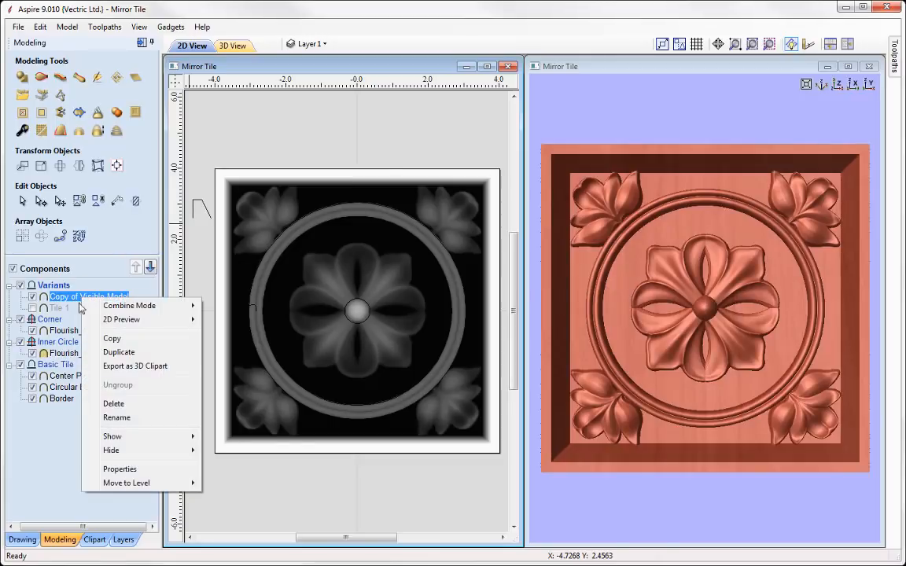
pyautogui.click(118, 418)
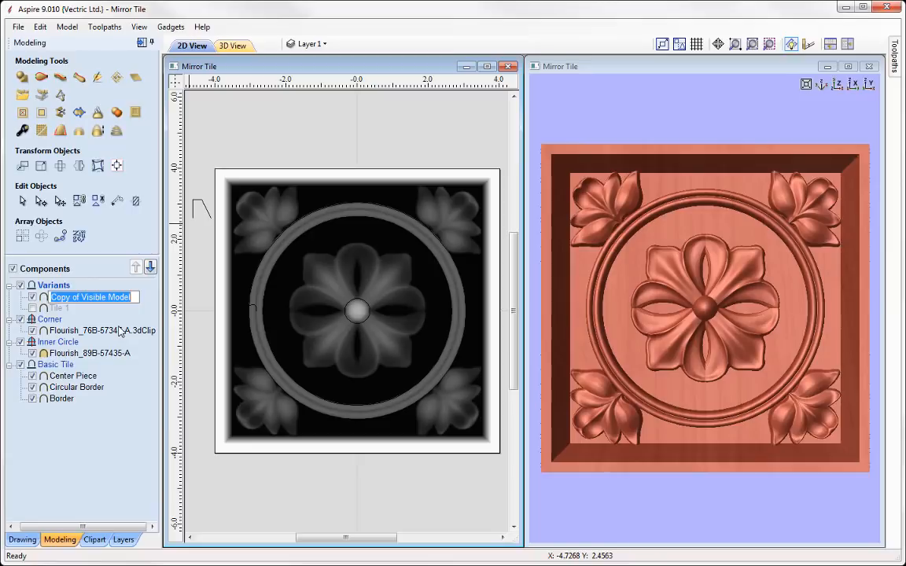
pyautogui.write('Tile 2')
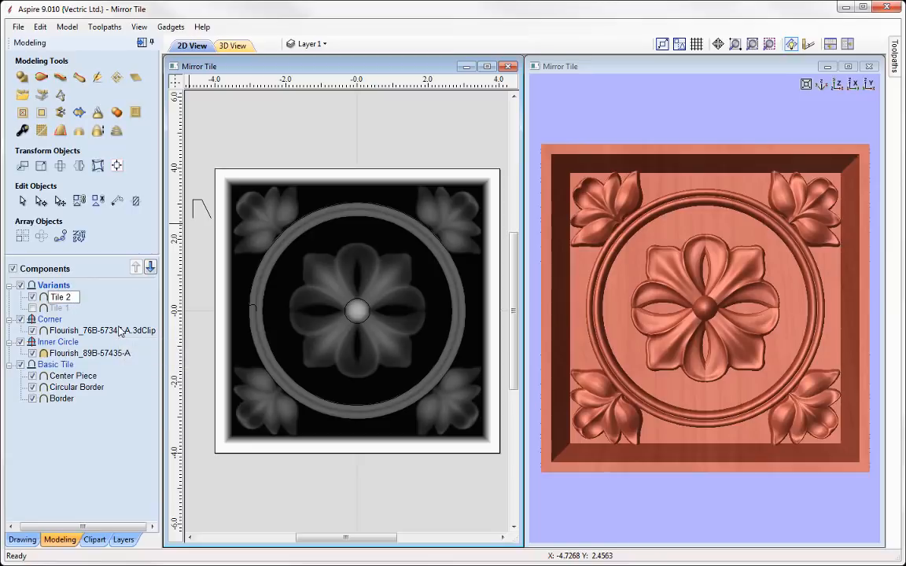
pyautogui.click(118, 307)
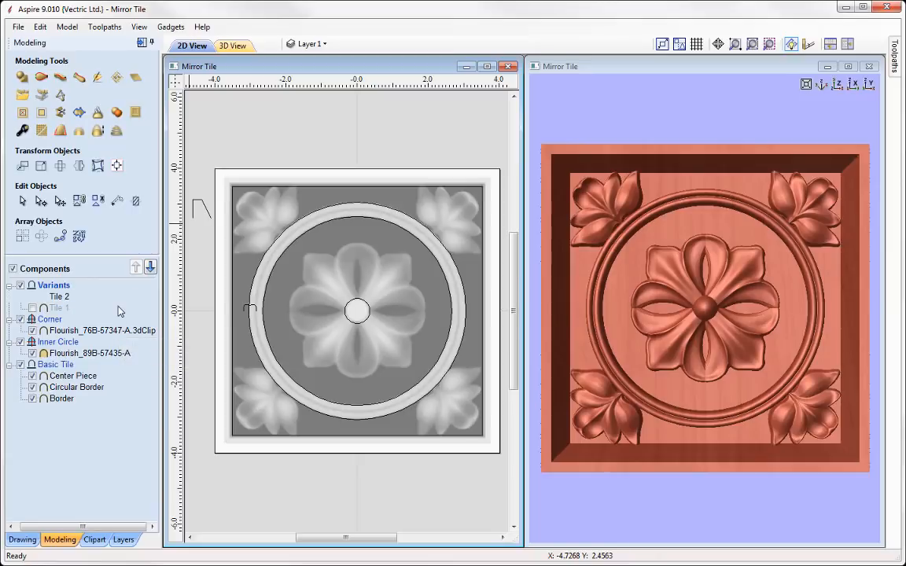
# Step: Export the Tile 2 component as 3D clipart named Tile 2.3dClip in the Mirror Mode folder, and hide it along with the Variants level
pyautogui.click(63, 298)
pyautogui.rightClick(63, 299)
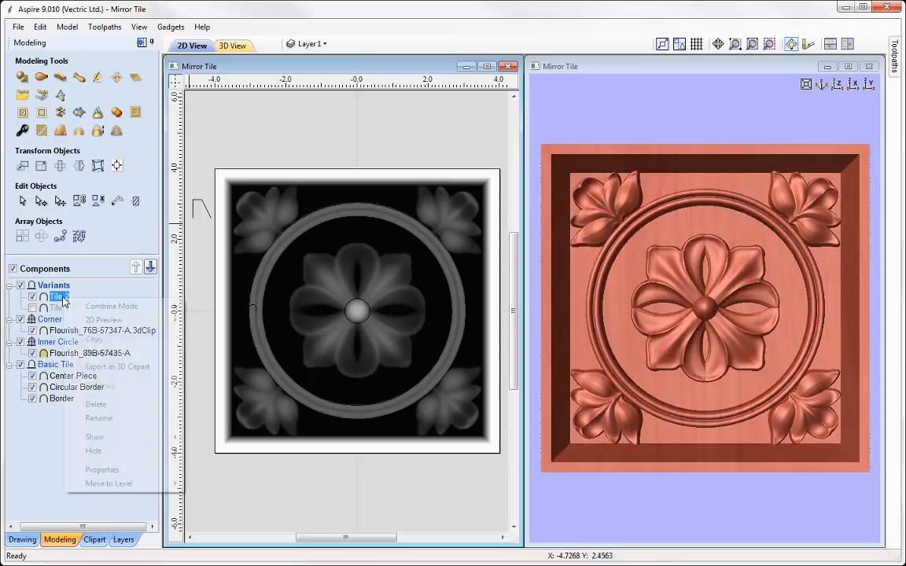
pyautogui.press('Escape')
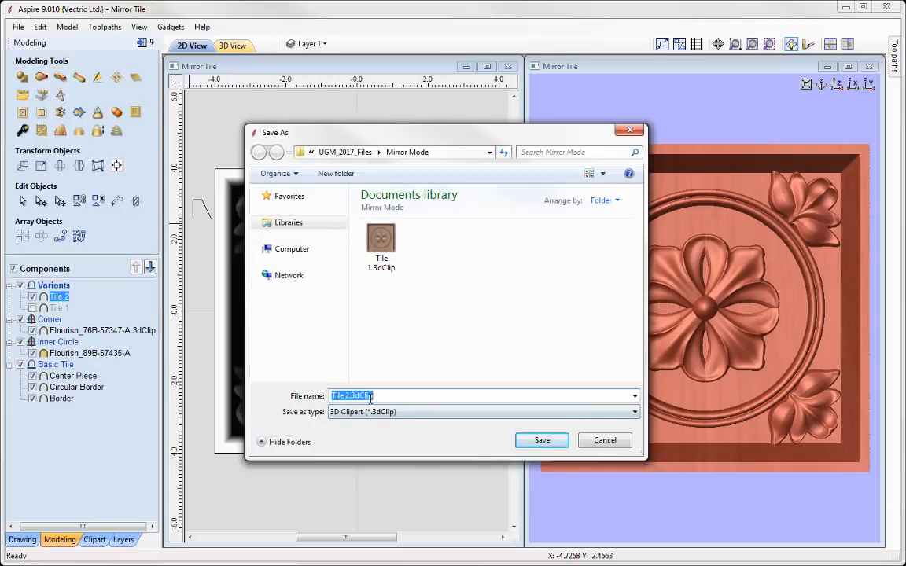
pyautogui.click(543, 441)
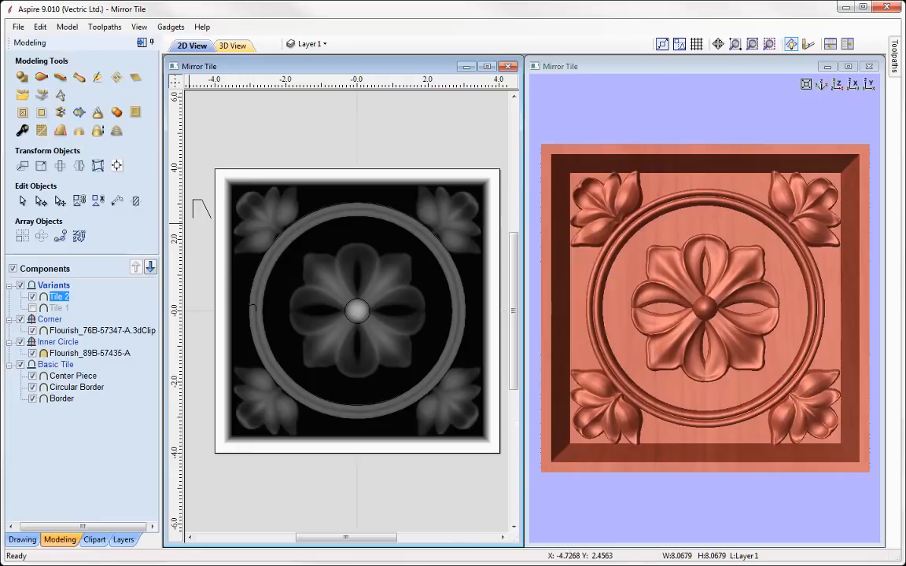
pyautogui.click(32, 296)
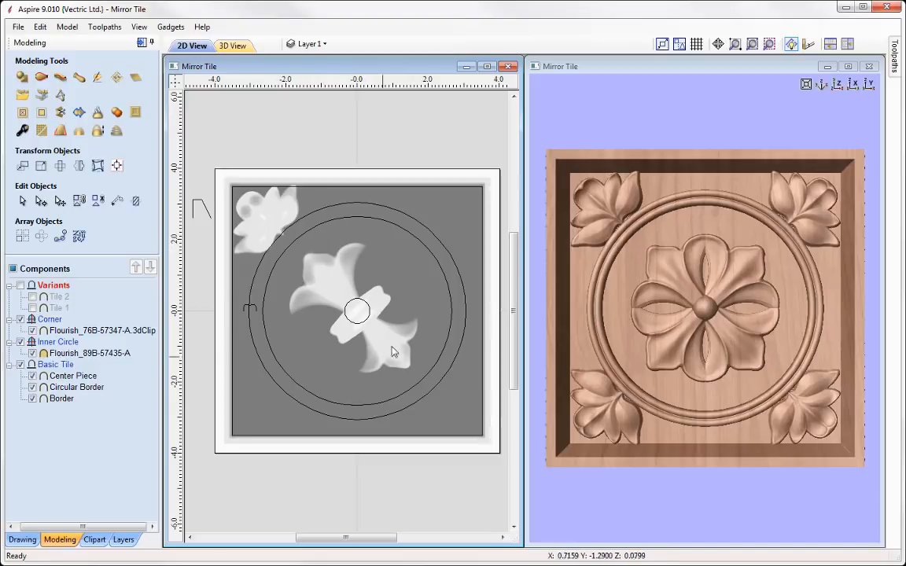
# Step: Insert a new level above the Corner level and name it Inner Circle 2
pyautogui.click(51, 320)
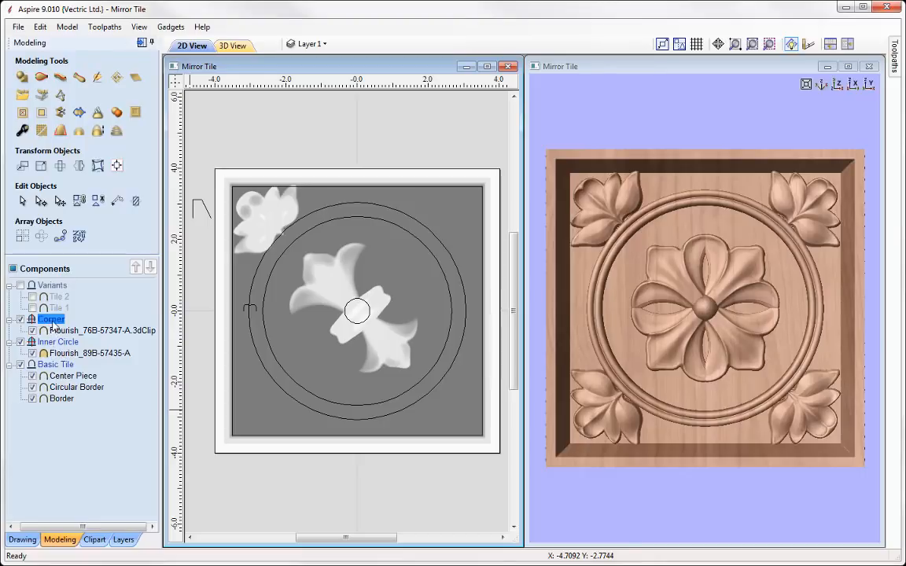
pyautogui.rightClick(50, 321)
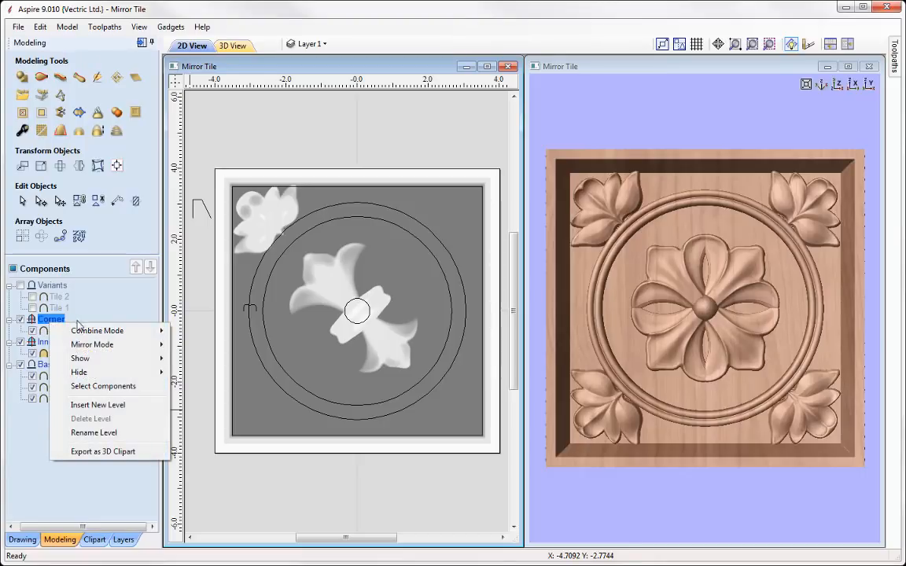
pyautogui.click(94, 404)
pyautogui.click(52, 319)
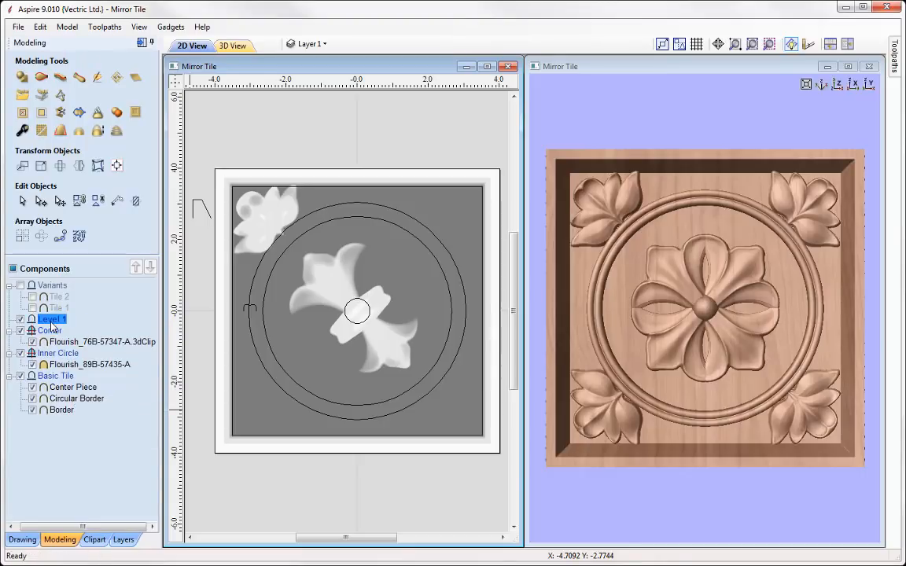
pyautogui.rightClick(52, 321)
pyautogui.click(98, 434)
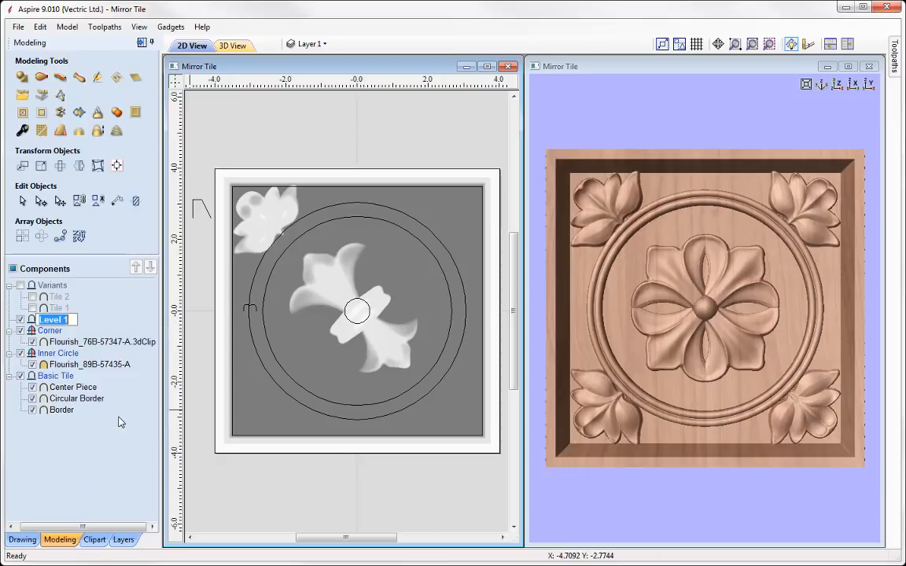
pyautogui.write('Inner Circle 2')
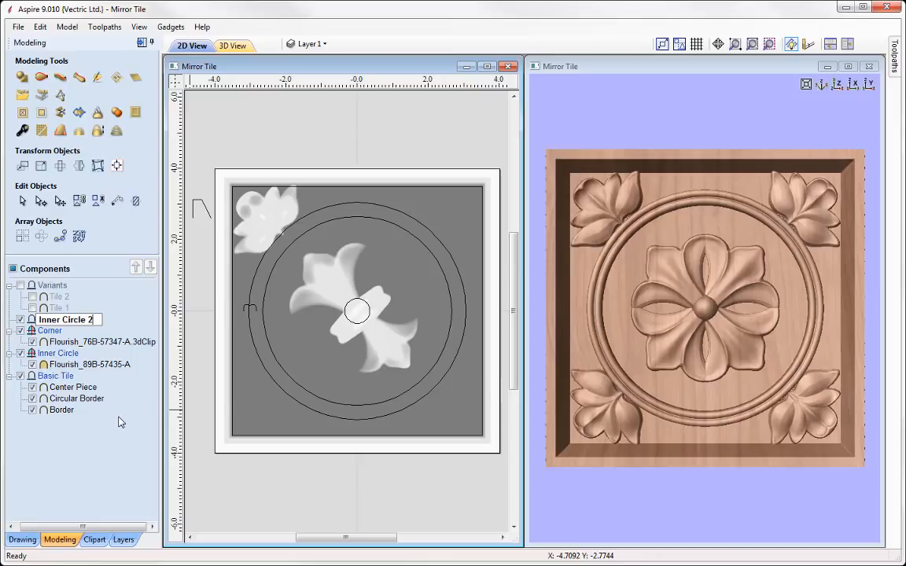
pyautogui.press('Return')
# Step: Set the Inner Circle 2 level's combine mode to Merge and its mirror mode to Top to Bottom
pyautogui.rightClick(59, 291)
pyautogui.moveTo(88, 299)
pyautogui.click(181, 359)
pyautogui.rightClick(91, 322)
pyautogui.moveTo(173, 350)
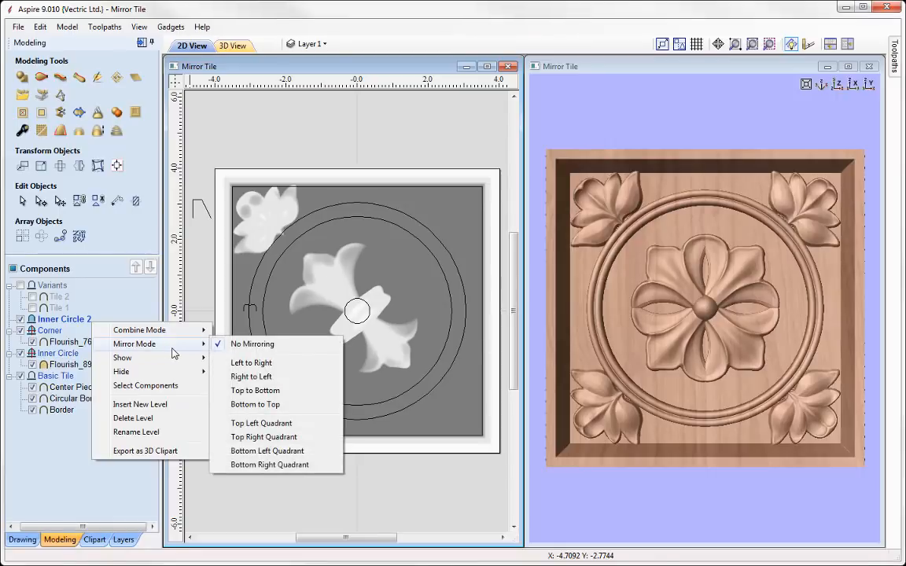
pyautogui.click(268, 391)
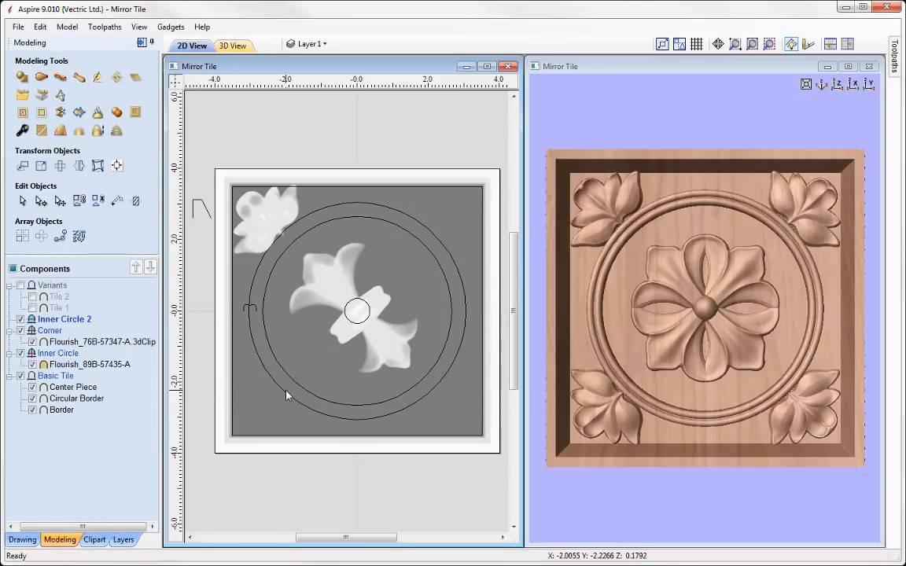
# Step: Insert the Swag_2-57471-A clipart from the Decorative library folder and move it above the central flower, inside the upper half of the circular border
pyautogui.click(94, 540)
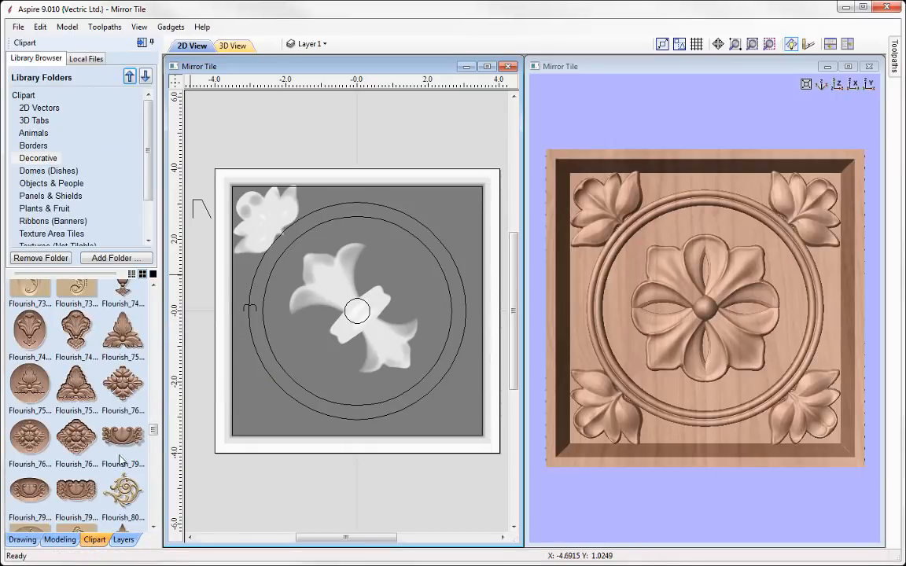
pyautogui.scroll(-1, 155, 437)
pyautogui.scroll(-5, 156, 438)
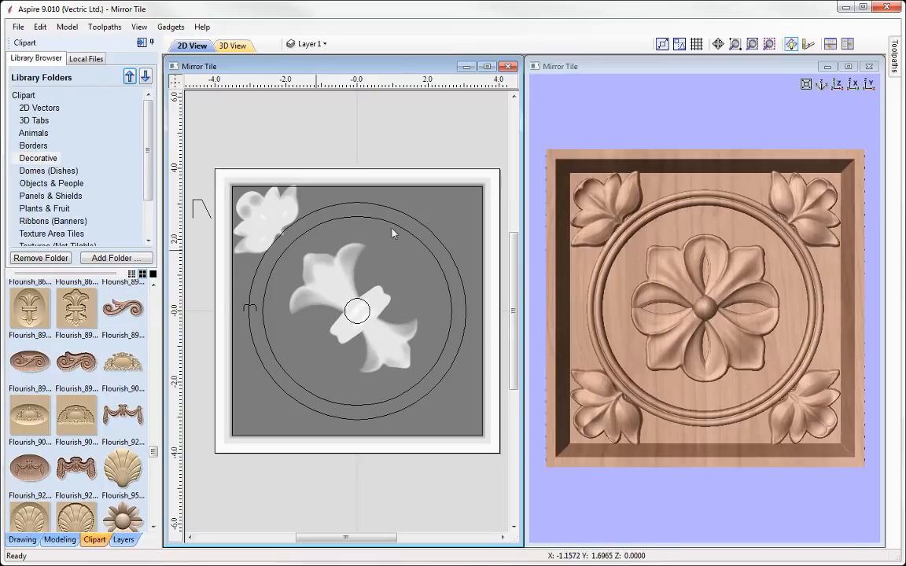
pyautogui.moveTo(154, 454); pyautogui.dragTo(158, 511)
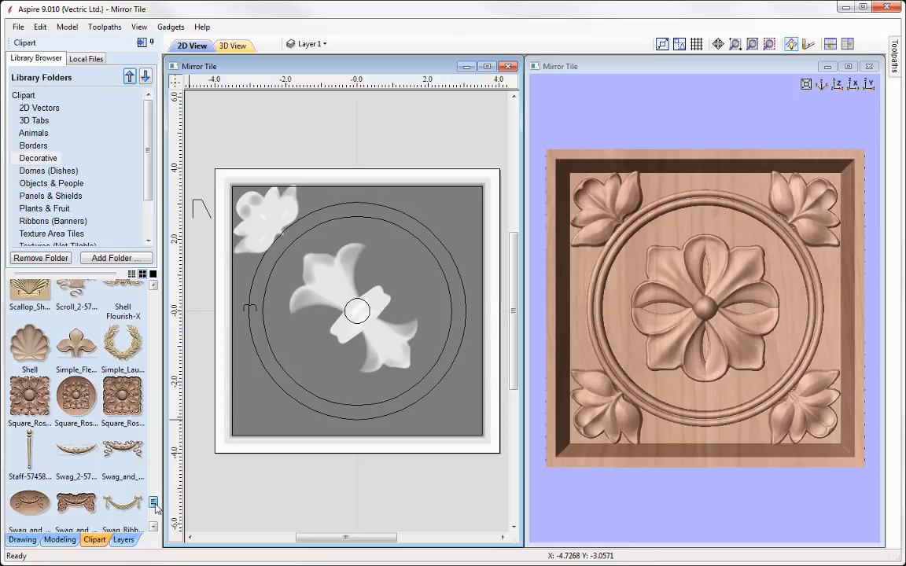
pyautogui.doubleClick(78, 458)
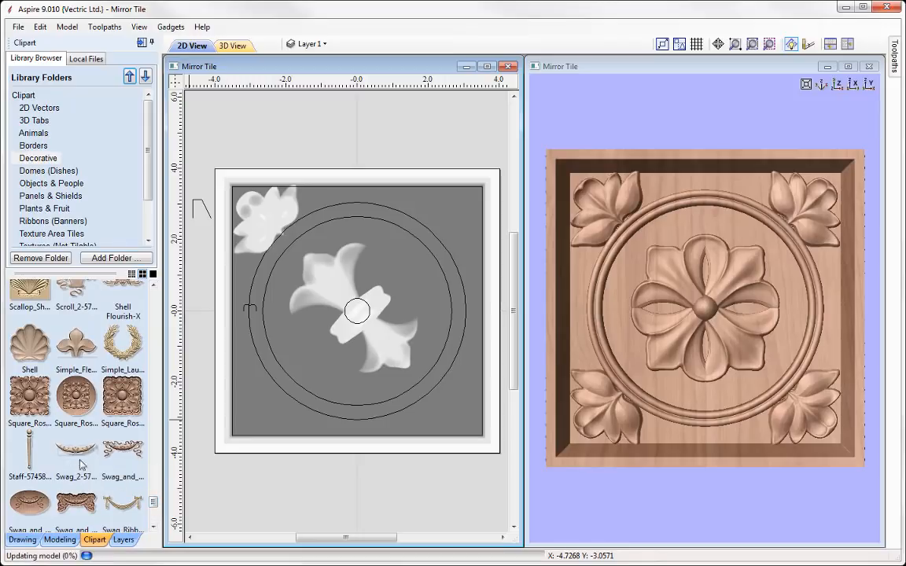
pyautogui.moveTo(361, 323); pyautogui.dragTo(364, 282)
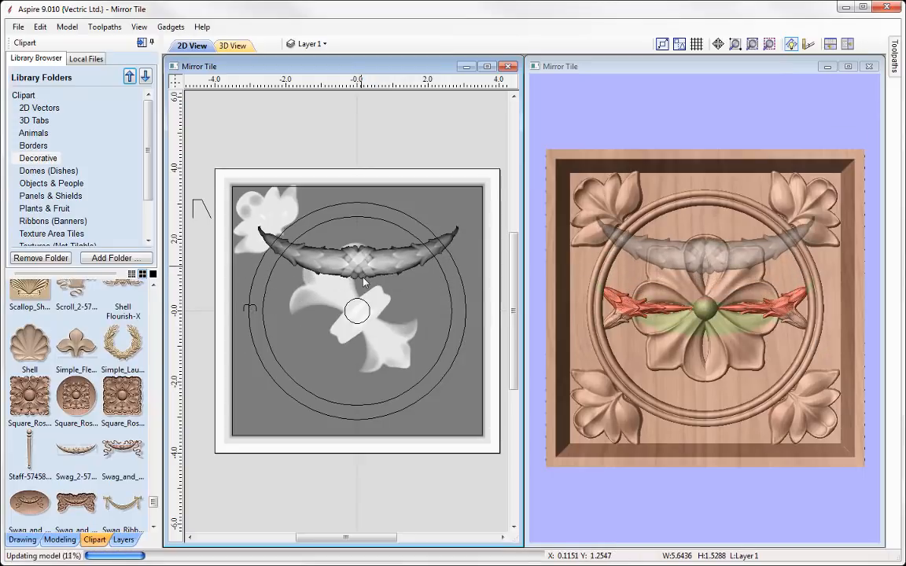
# Step: Flip the swag vertically so it arches upward and reshape it to about 4.35 wide by 1.78 high
pyautogui.press('v')
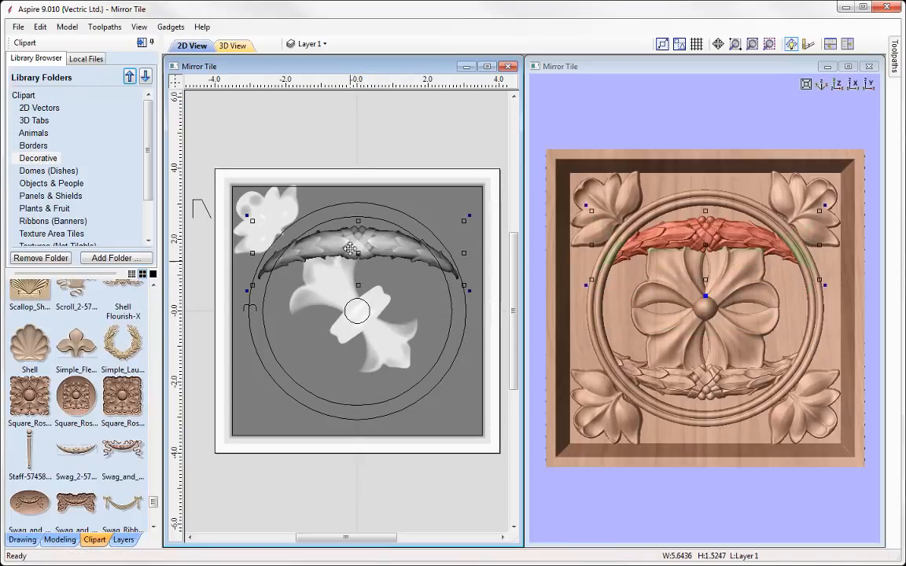
pyautogui.moveTo(465, 254); pyautogui.dragTo(441, 253)
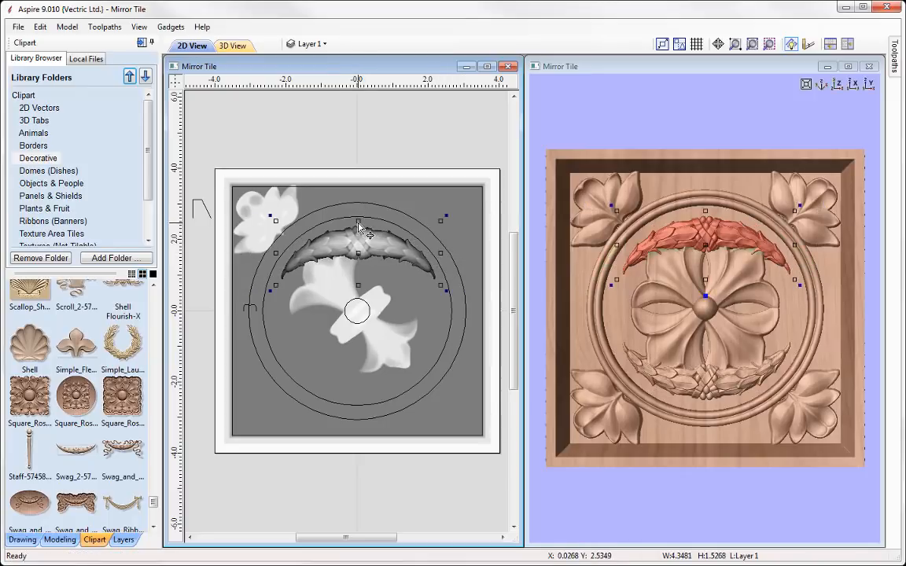
pyautogui.moveTo(358, 223); pyautogui.dragTo(358, 213)
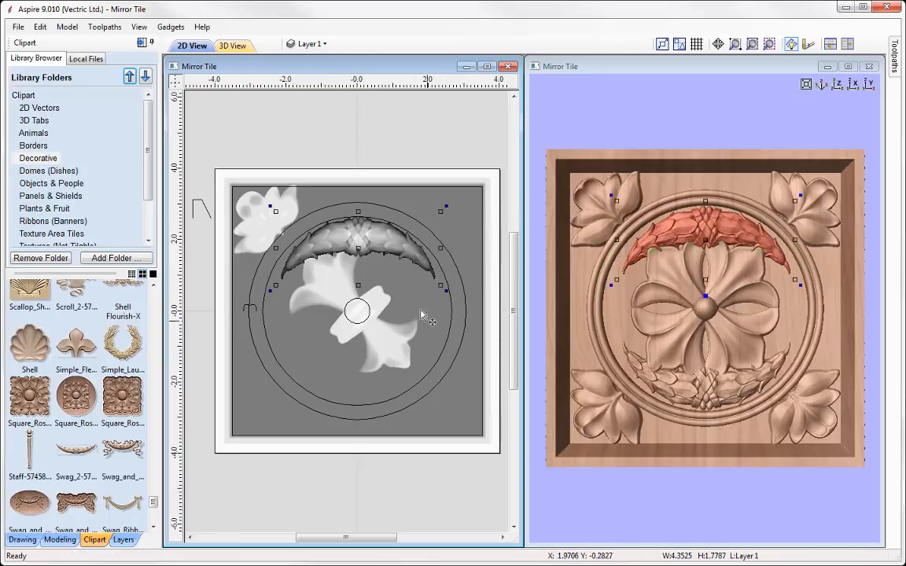
# Step: Shrink the central flourish component of the Inner Circle level to about 2.78 by 2.80
pyautogui.click(358, 288)
pyautogui.click(340, 286)
pyautogui.moveTo(285, 239); pyautogui.dragTo(304, 310)
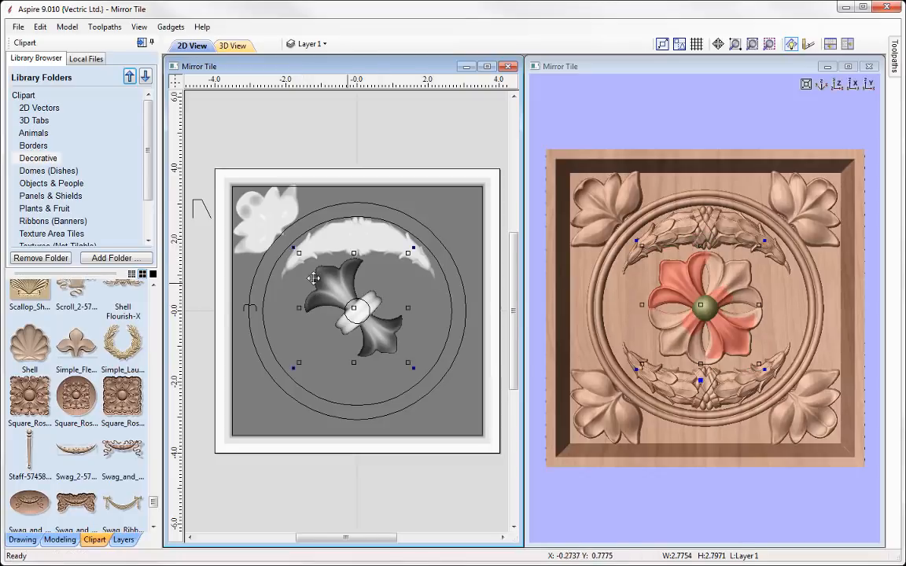
# Step: Scale the swag about its centre to about 4.63 by 1.89 and reposition it just inside the top of the circular border
pyautogui.click(367, 246)
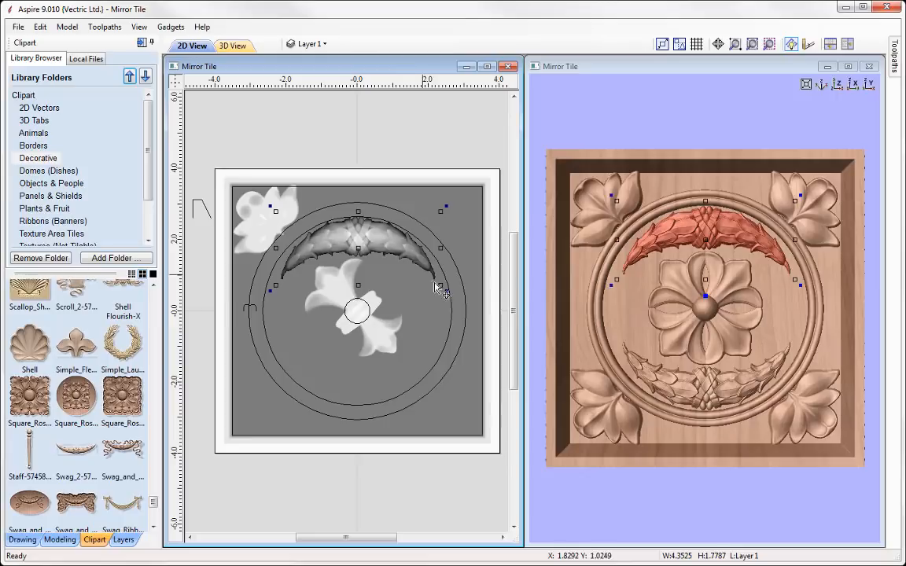
pyautogui.keyDown('alt'); pyautogui.moveTo(439, 284); pyautogui.dragTo(462, 294); pyautogui.keyUp('alt')
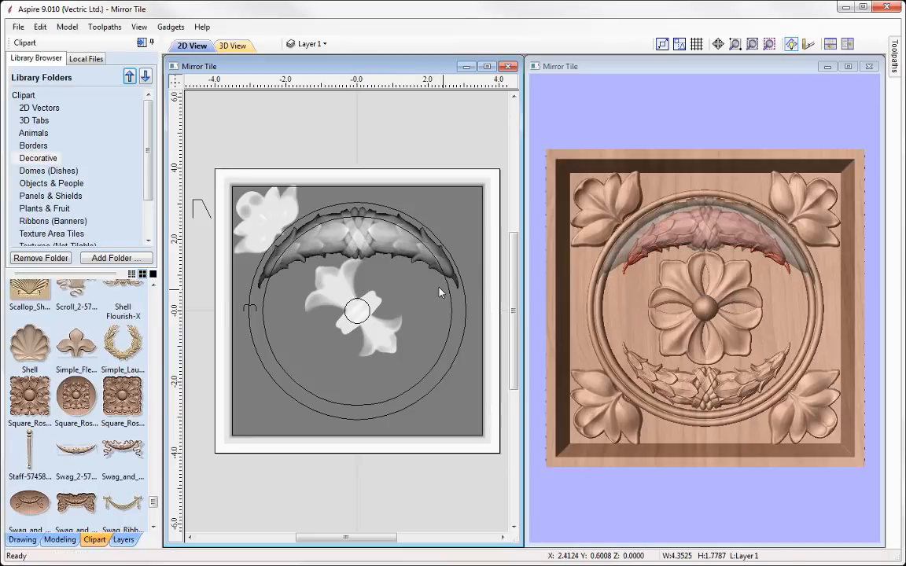
pyautogui.click(472, 300)
pyautogui.click(437, 266)
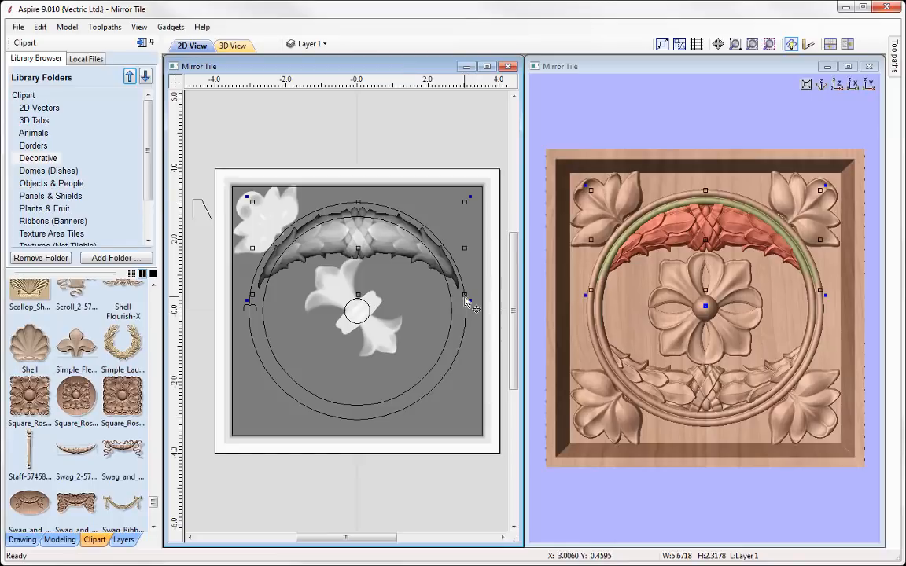
pyautogui.keyDown('alt'); pyautogui.moveTo(472, 305); pyautogui.dragTo(421, 285); pyautogui.keyUp('alt')
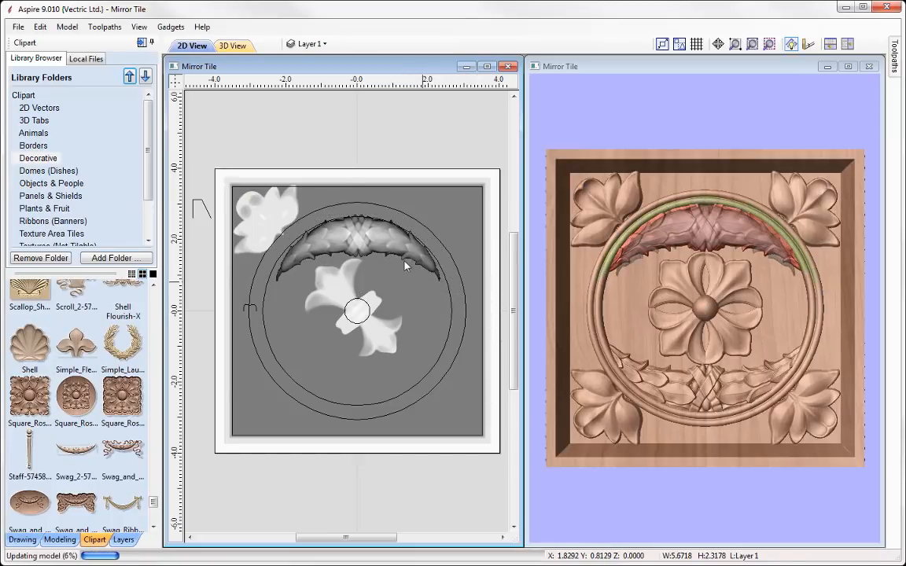
pyautogui.click(354, 227)
pyautogui.moveTo(355, 229); pyautogui.dragTo(355, 232)
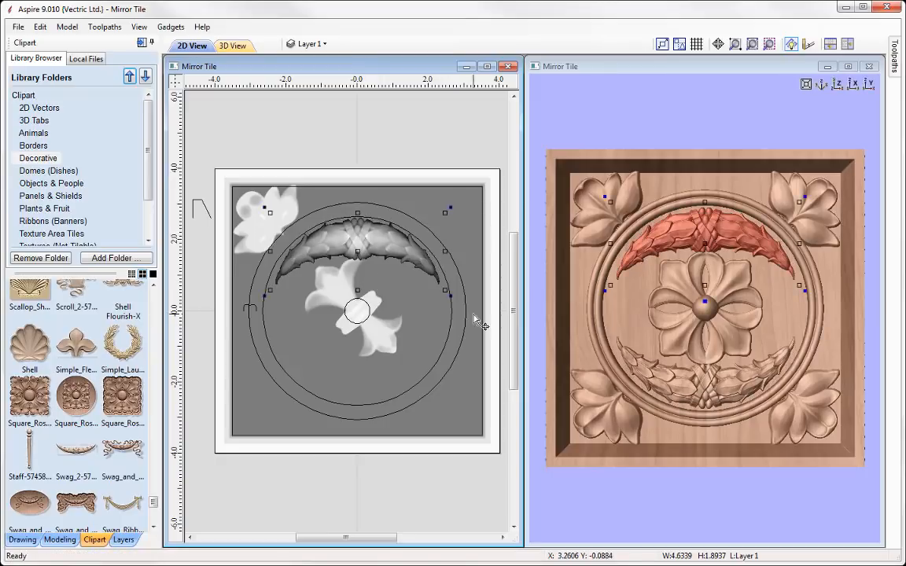
pyautogui.click(770, 431)
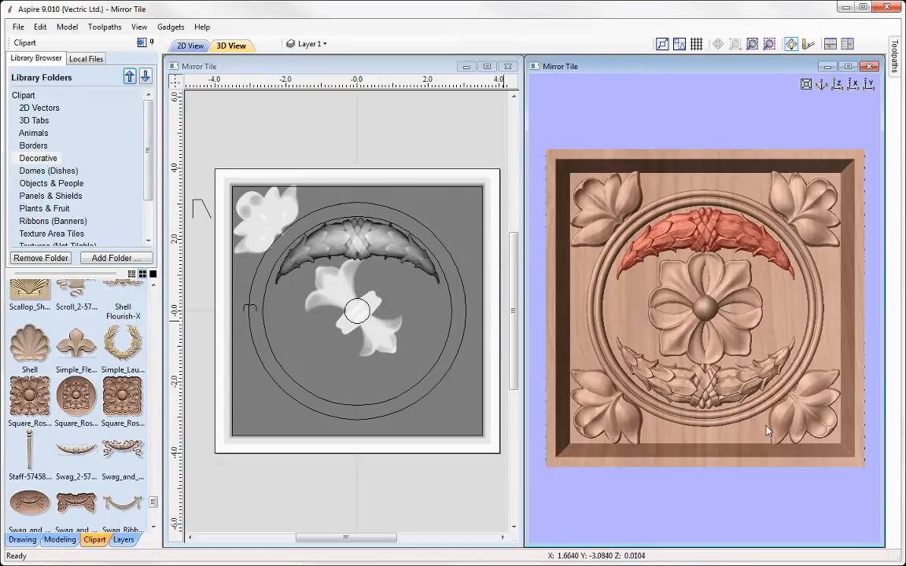
pyautogui.click(726, 136)
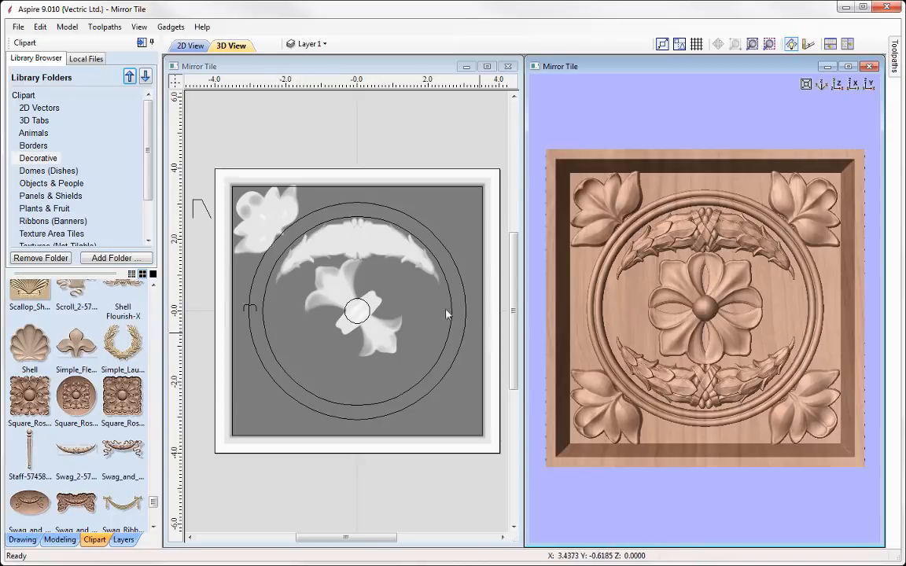
# Step: Insert a new level above the Inner Circle 2 level and name it Inner Circle 3
pyautogui.click(60, 540)
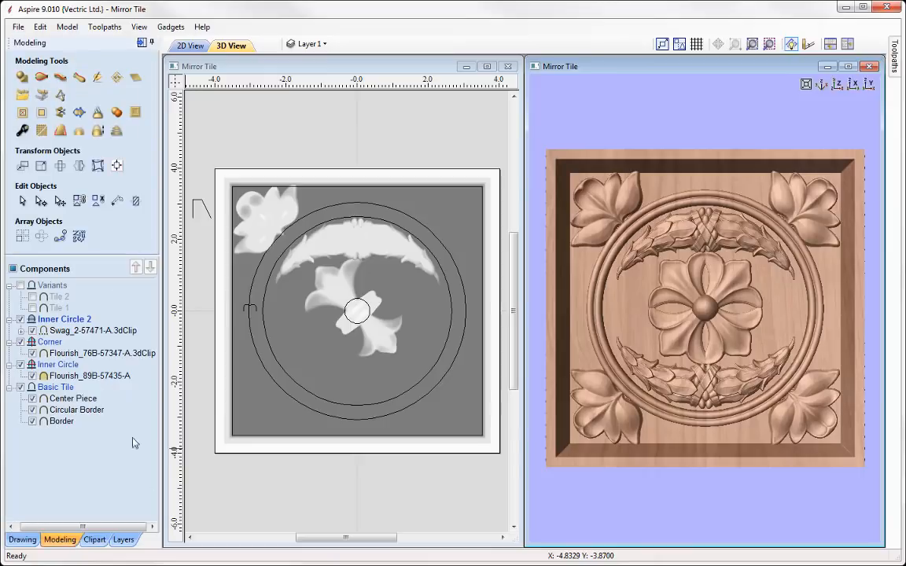
pyautogui.rightClick(61, 320)
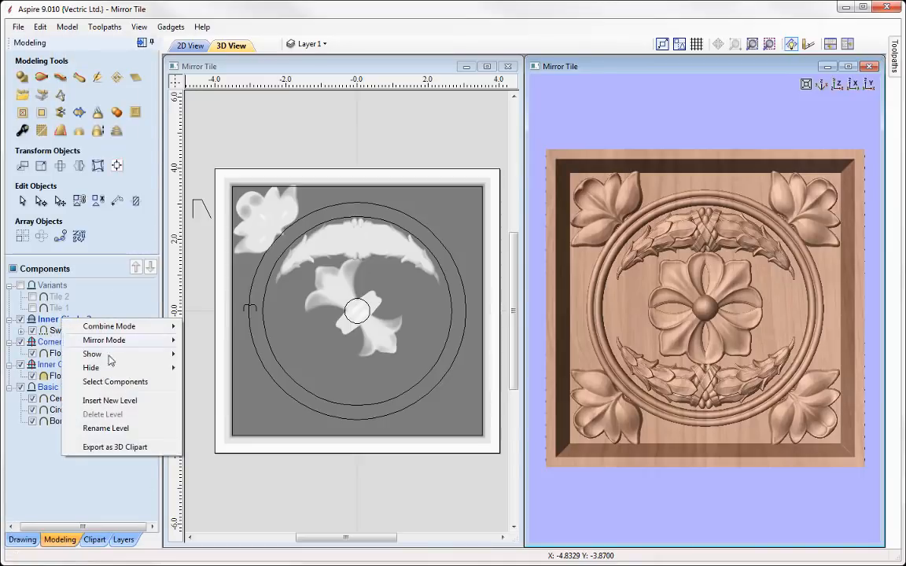
pyautogui.click(115, 401)
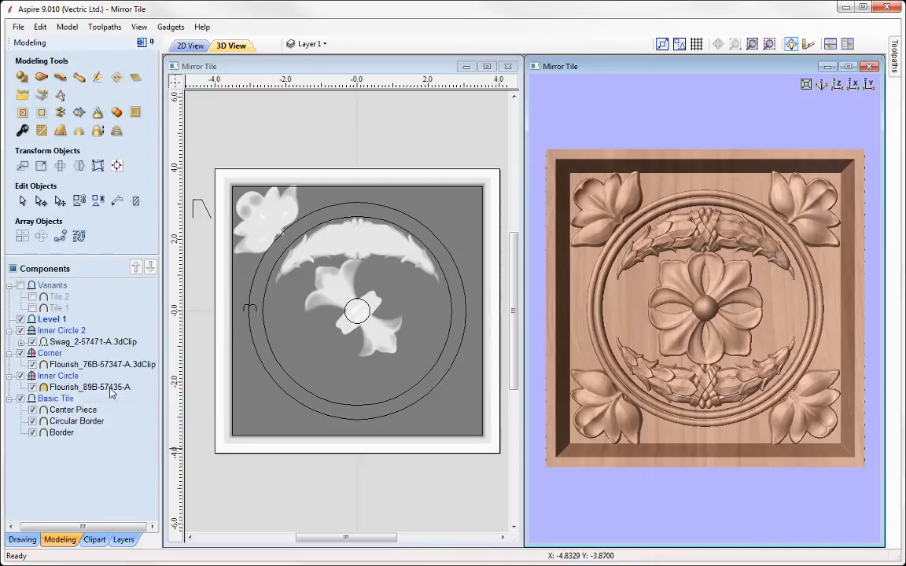
pyautogui.rightClick(59, 321)
pyautogui.click(105, 389)
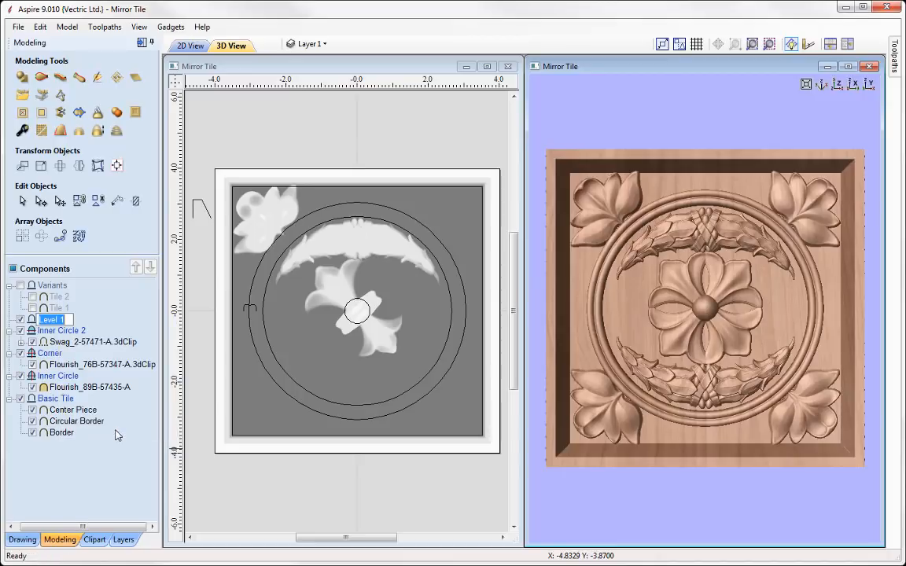
pyautogui.press('BackSpace')
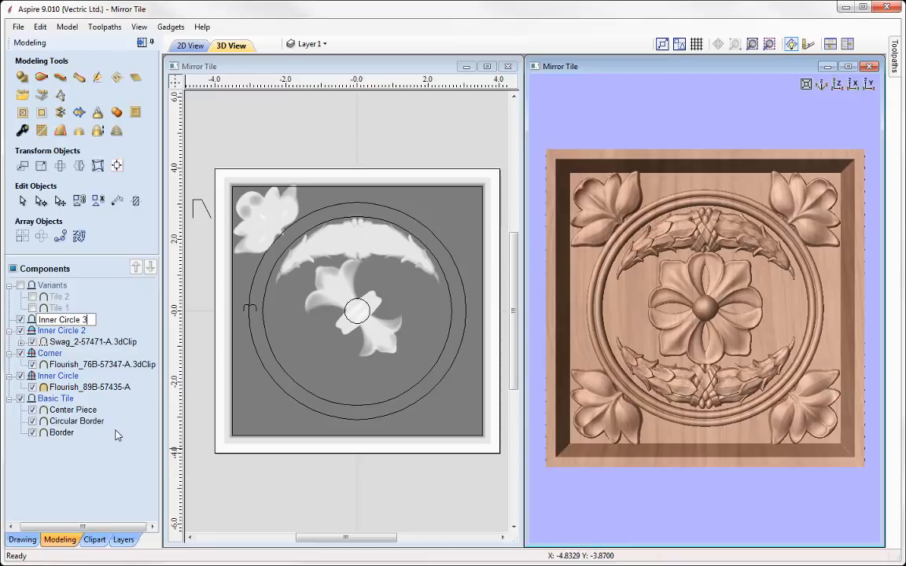
pyautogui.write('Inner Circle 3')
pyautogui.press('Return')
# Step: Set the Inner Circle 3 level's combine mode to Merge and its mirror mode to Left to Right
pyautogui.rightClick(74, 322)
pyautogui.moveTo(104, 328)
pyautogui.click(224, 358)
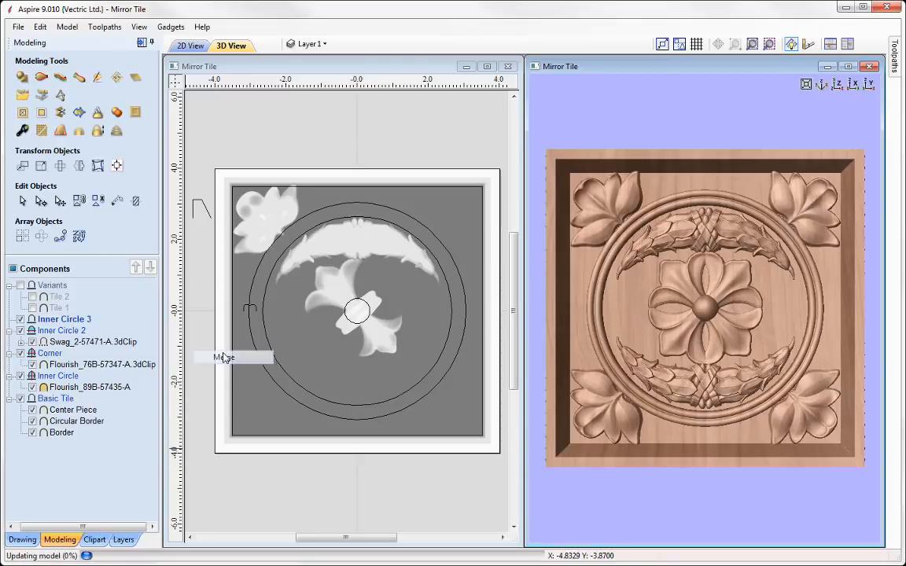
pyautogui.rightClick(73, 322)
pyautogui.moveTo(143, 348)
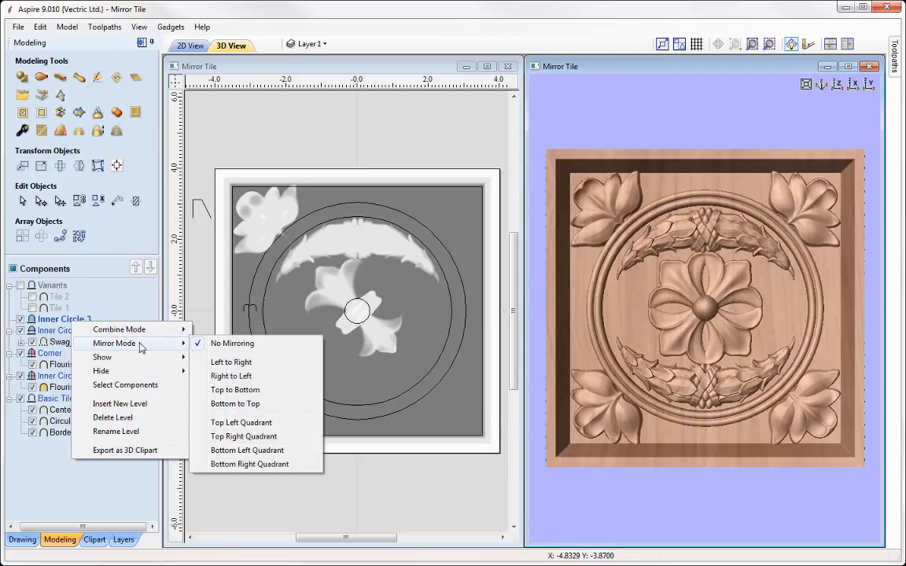
pyautogui.click(224, 362)
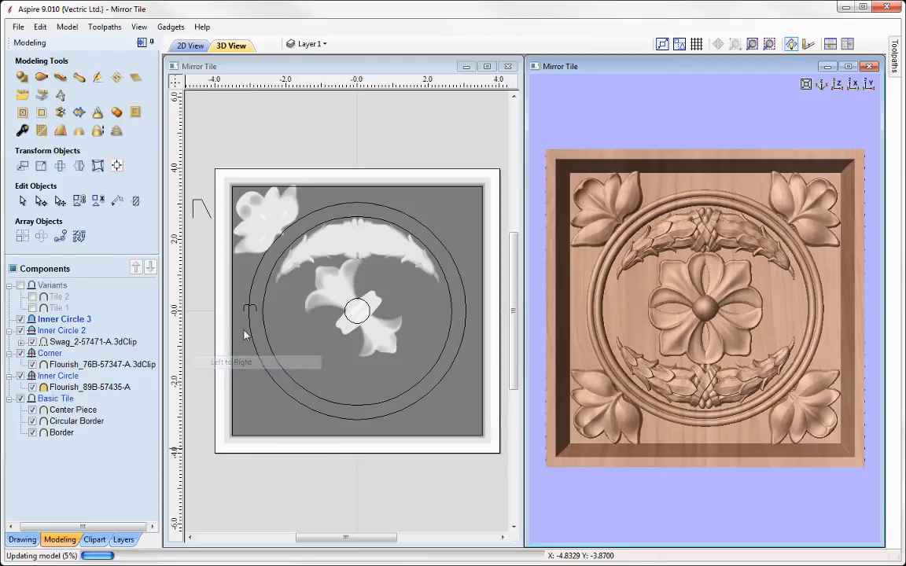
# Step: Insert the Flower clipart from the Decorative library folder into the Inner Circle 3 level
pyautogui.click(95, 540)
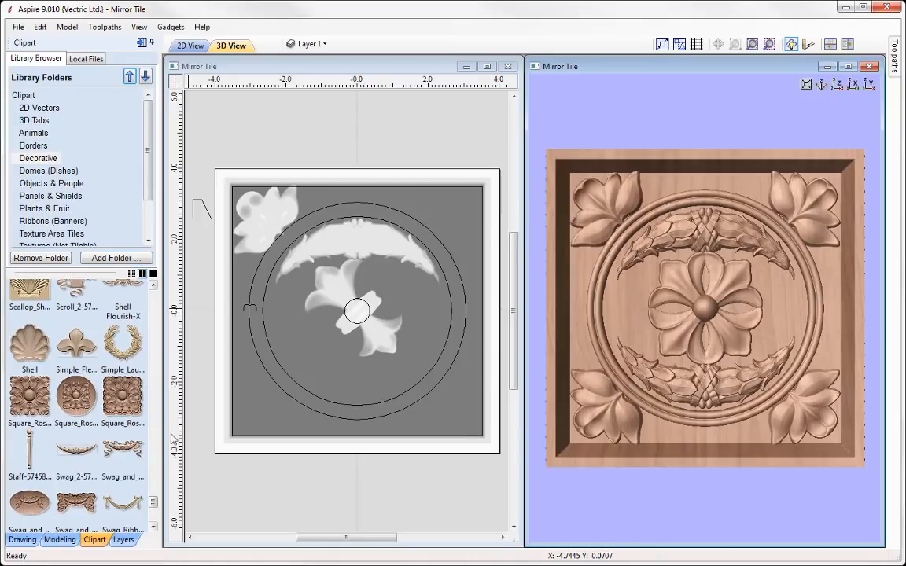
pyautogui.moveTo(155, 503); pyautogui.dragTo(153, 462)
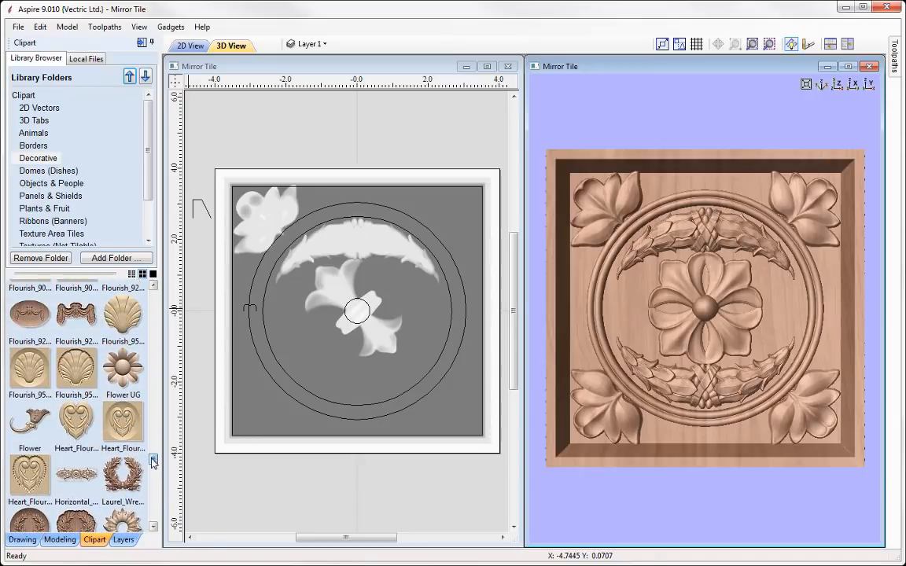
pyautogui.doubleClick(36, 429)
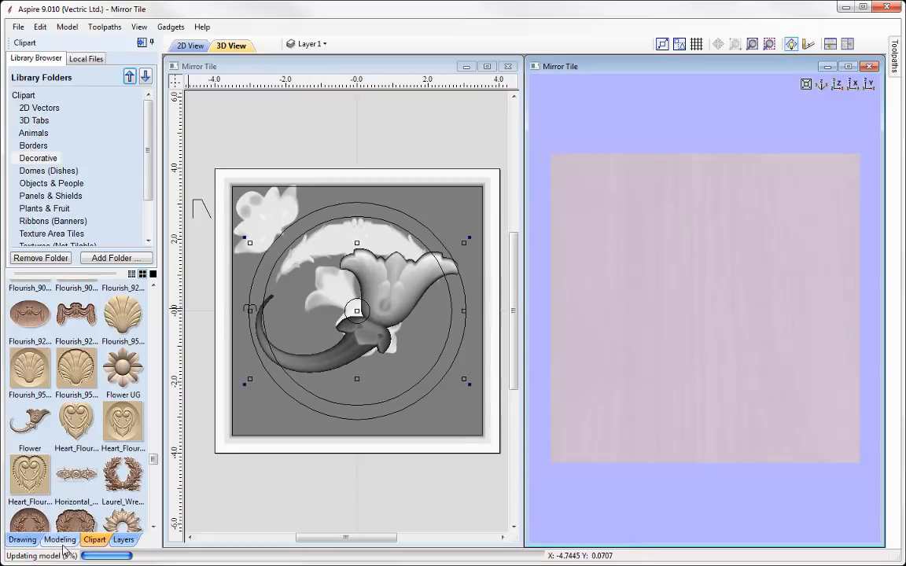
pyautogui.click(60, 539)
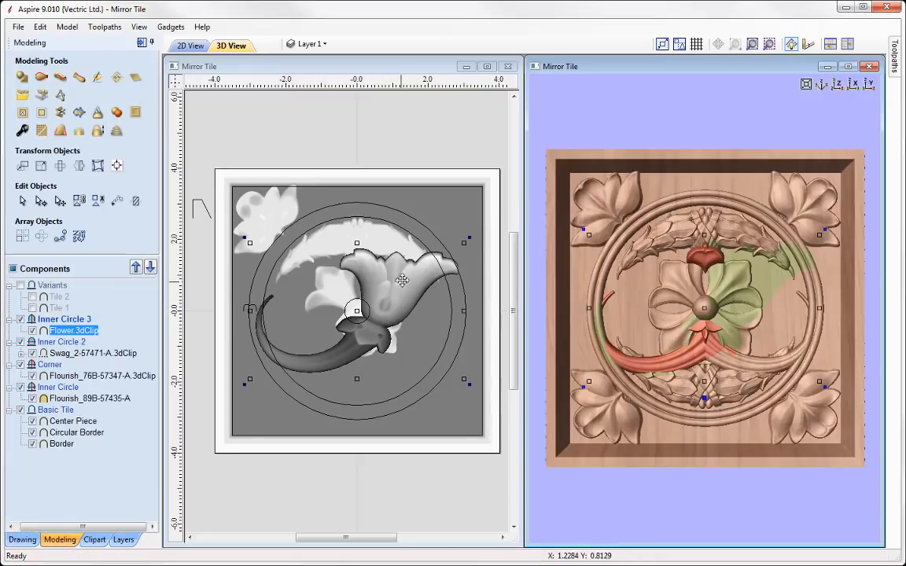
# Step: Flip, shrink and rotate the flower to about 2.19 by 2.93, placing it in the left half of the inner circle beside the central flourish
pyautogui.click(463, 242)
pyautogui.moveTo(464, 242); pyautogui.dragTo(295, 383)
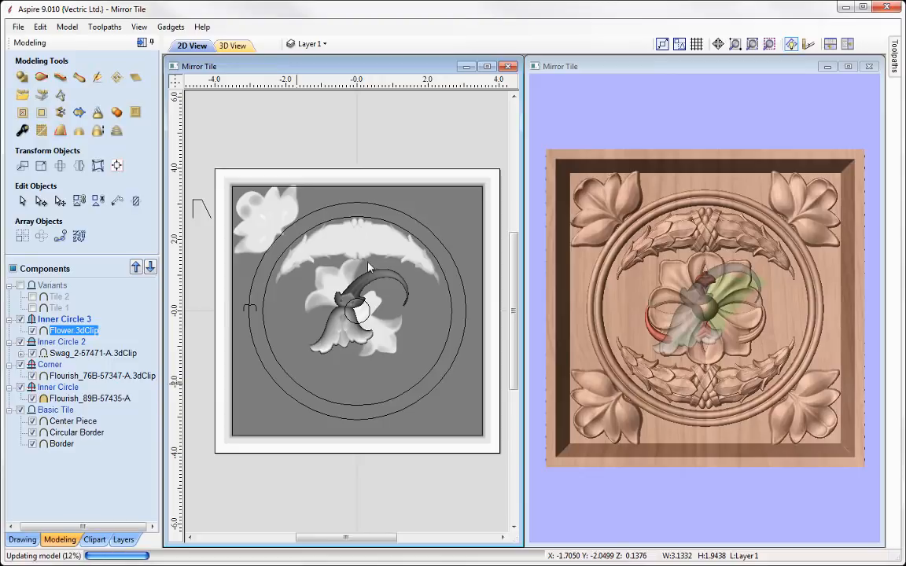
pyautogui.moveTo(358, 285); pyautogui.dragTo(303, 285)
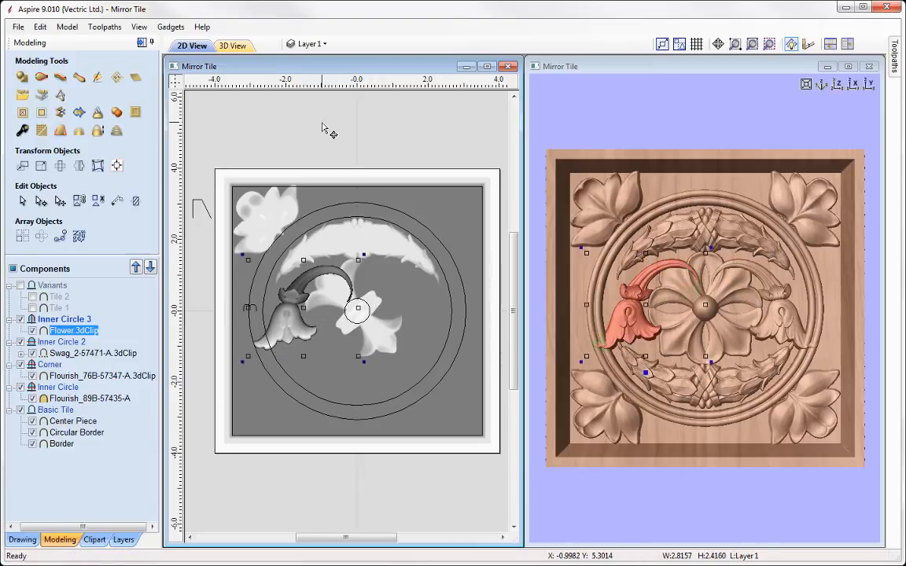
pyautogui.moveTo(362, 363)
pyautogui.mouseDown()
pyautogui.moveTo(370, 348)
pyautogui.moveTo(367, 370)
pyautogui.mouseUp()
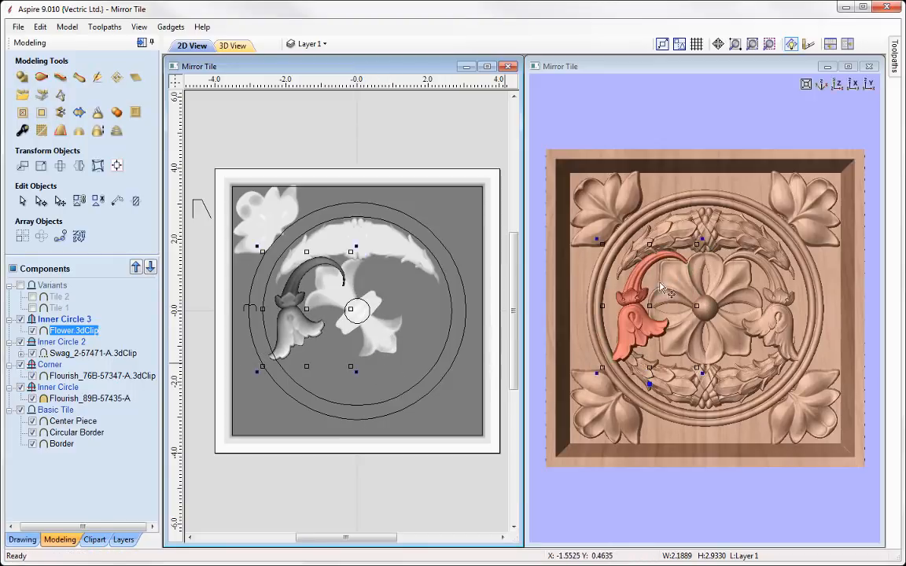
pyautogui.click(582, 103)
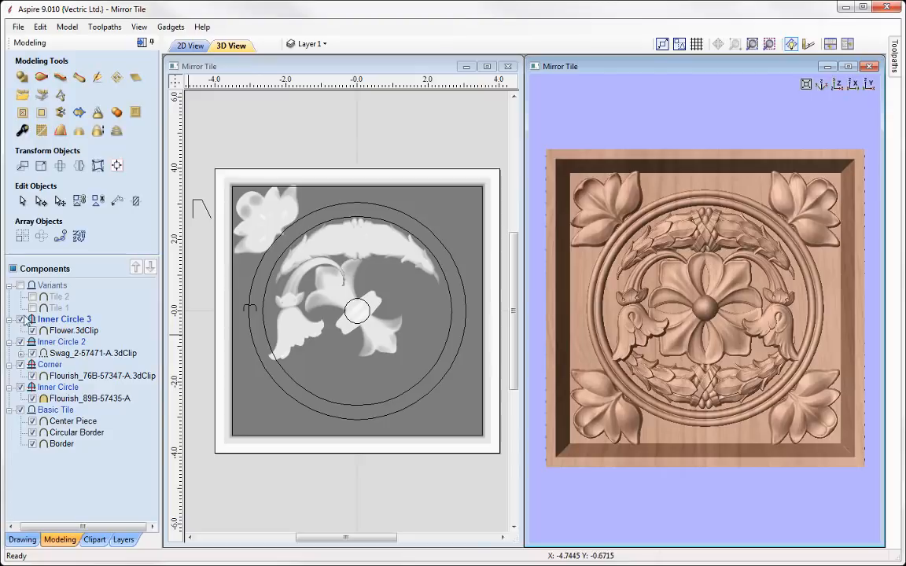
# Step: Show the Variants level, make it active, and create a component in it from the visible model
pyautogui.click(21, 284)
pyautogui.click(57, 286)
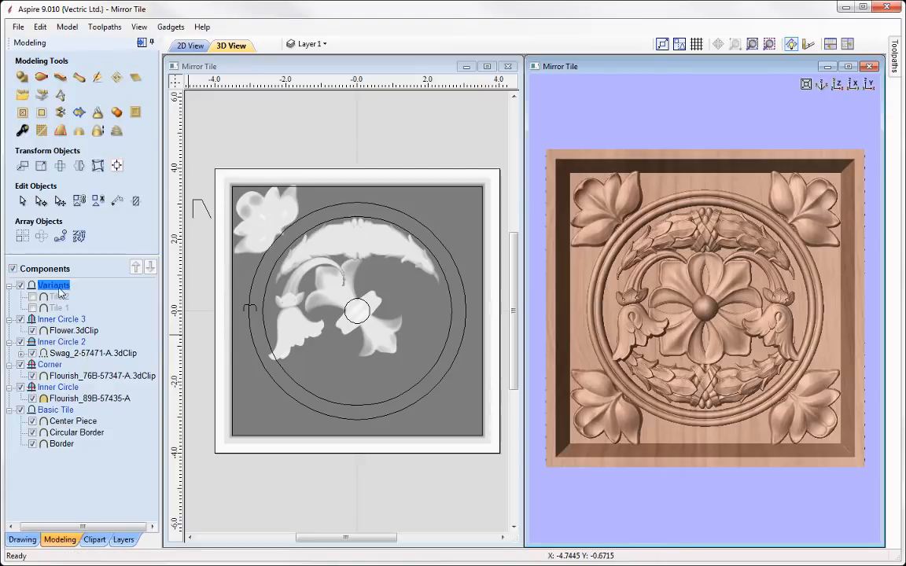
pyautogui.click(115, 115)
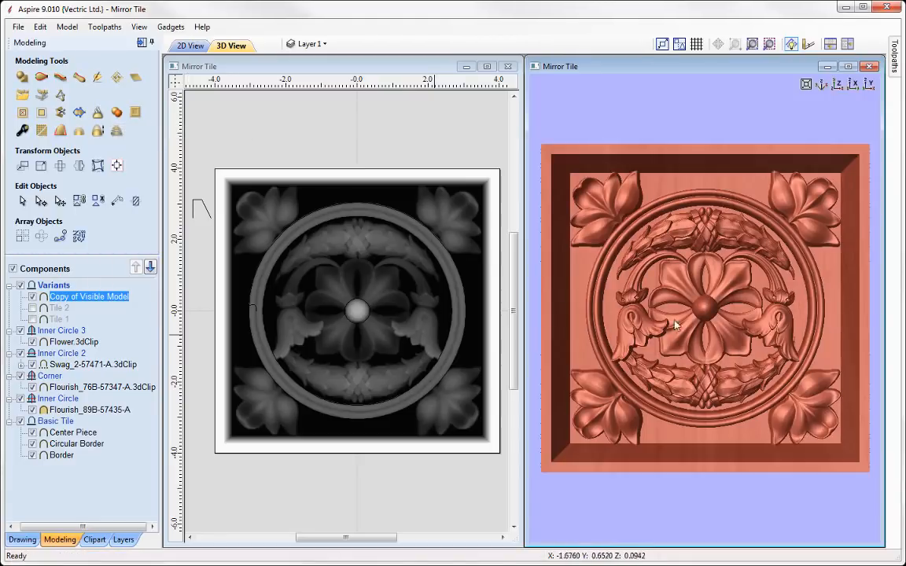
# Step: Rename the Copy of Visible Model component in the Variants level as Tile 3
pyautogui.rightClick(71, 301)
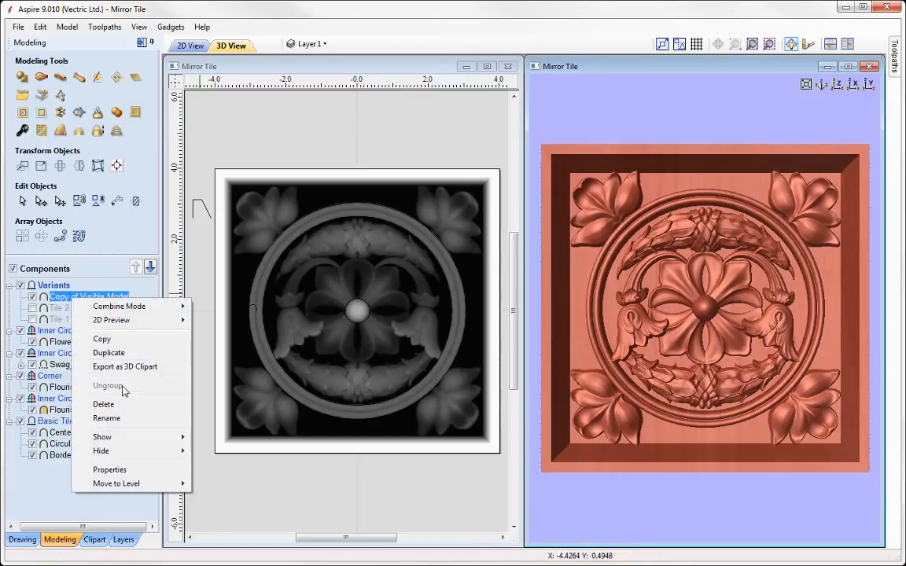
pyautogui.click(122, 420)
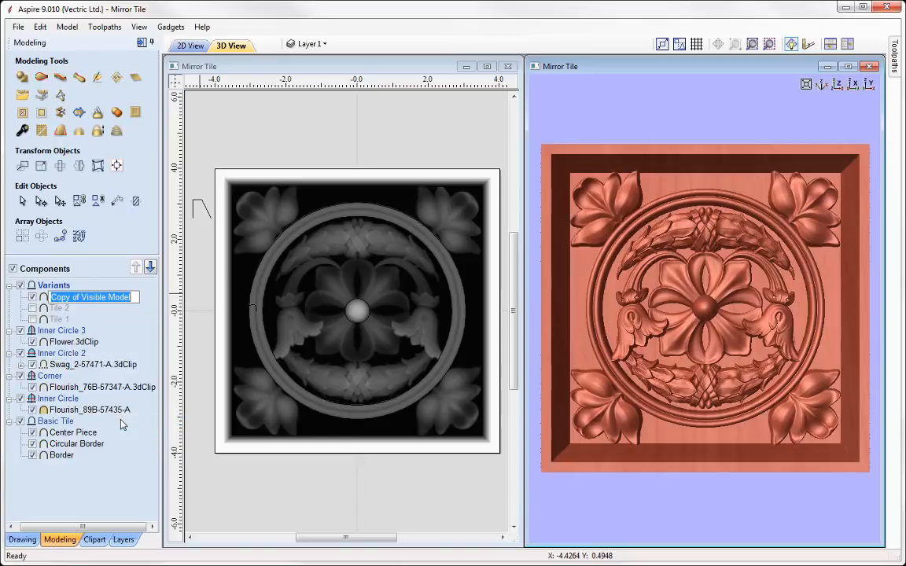
pyautogui.write('Tile 3')
pyautogui.press('Return')
# Step: Export the Tile 3 component as 3D clipart to Tile 3.3dClip in the Mirror Mode folder
pyautogui.rightClick(66, 301)
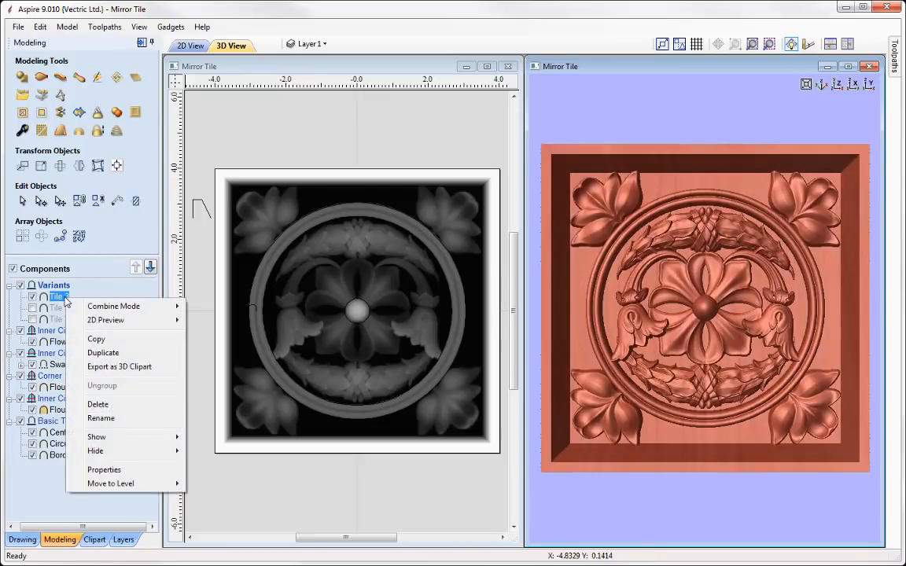
pyautogui.press('Escape')
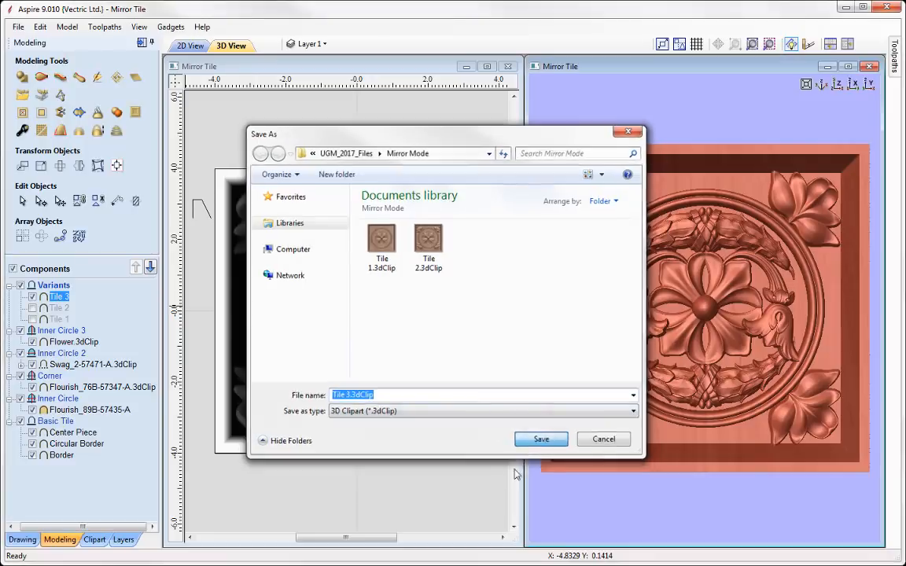
pyautogui.click(542, 441)
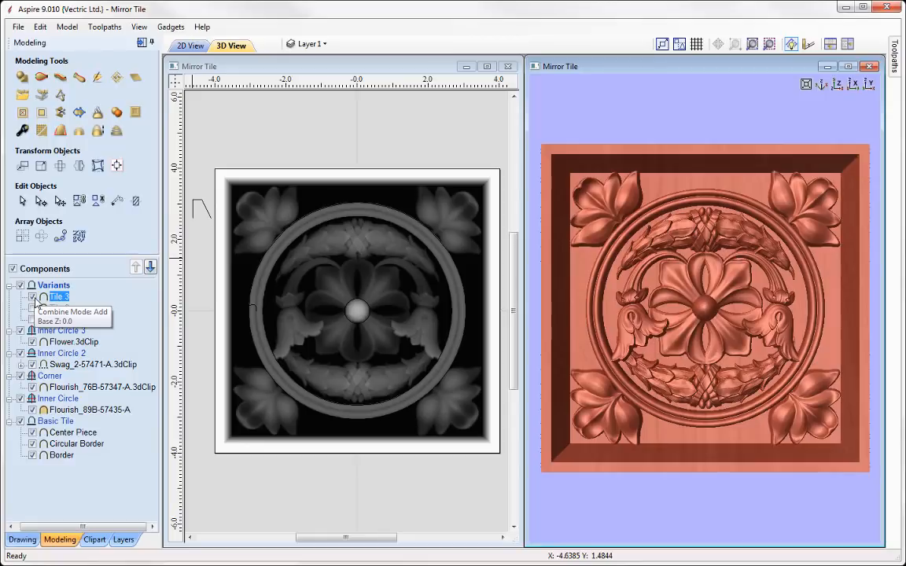
# Step: Hide Tile 3 and the Variants level, plus the Flower, Swag_2-57471-A and Flourish_89B-57435-A components
pyautogui.click(32, 297)
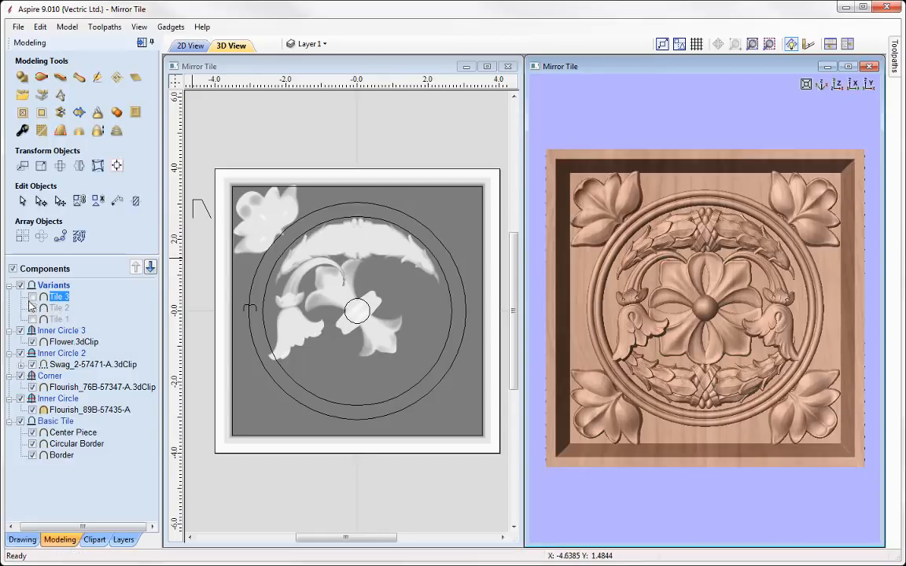
pyautogui.click(21, 286)
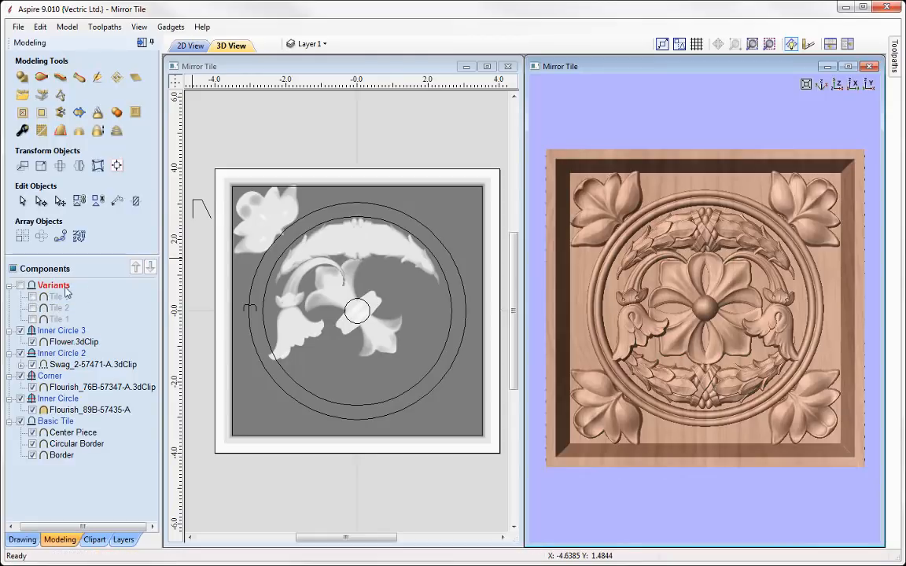
pyautogui.click(63, 330)
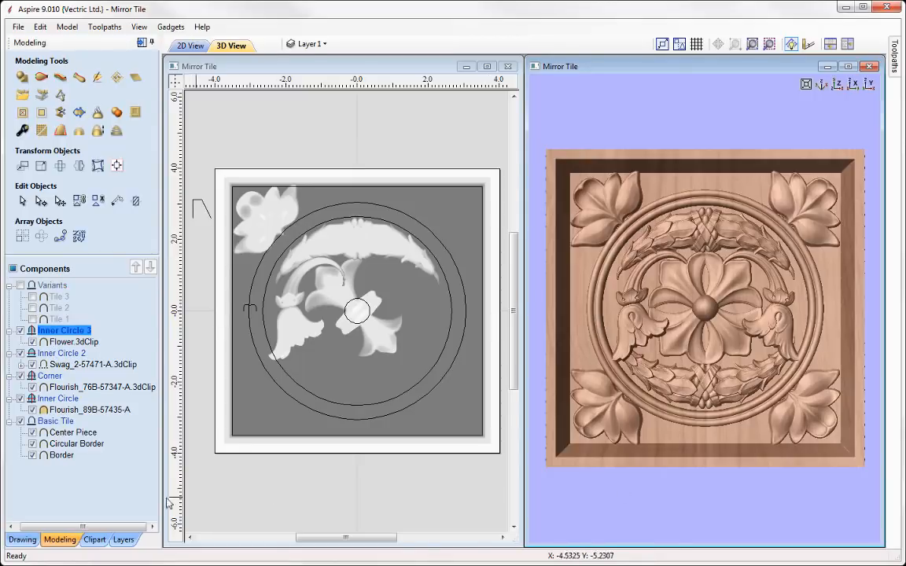
pyautogui.click(32, 342)
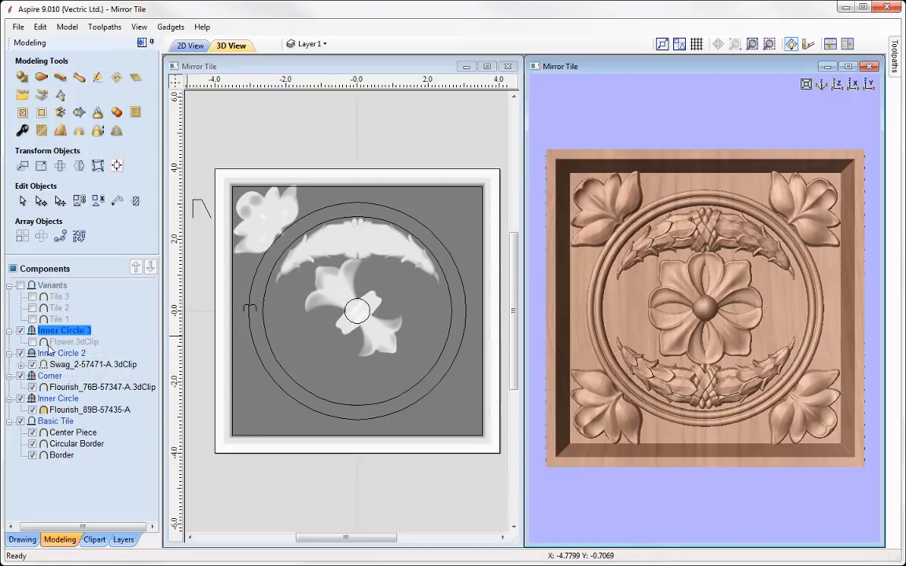
pyautogui.click(33, 365)
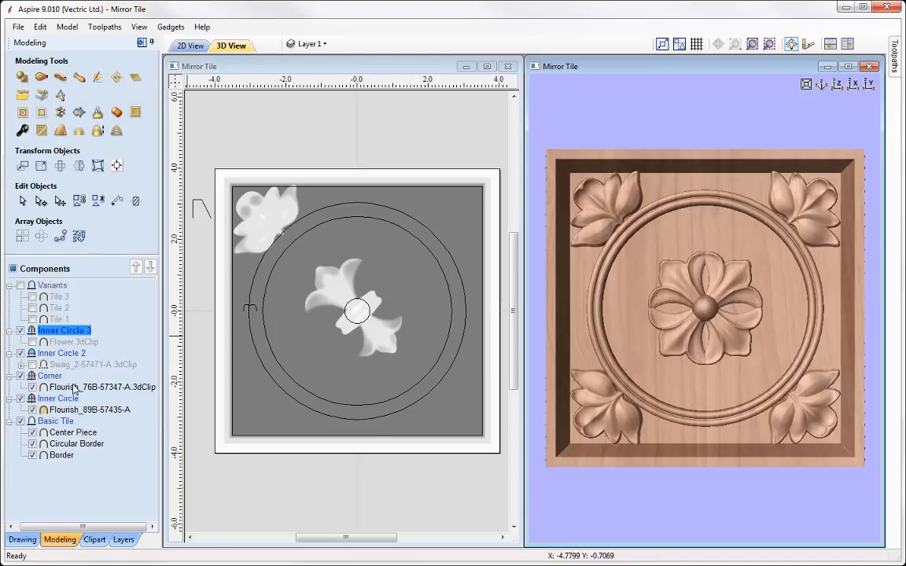
pyautogui.click(75, 387)
pyautogui.click(69, 410)
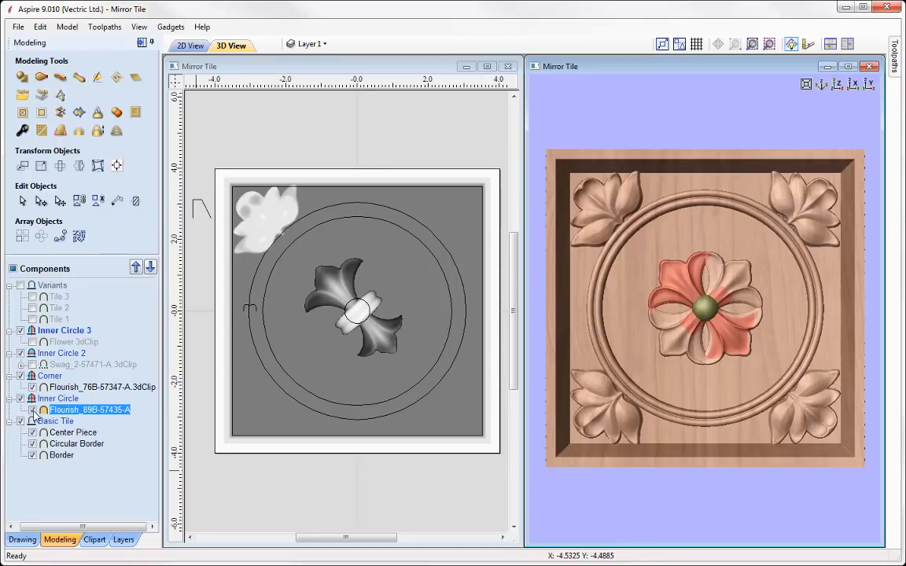
pyautogui.click(32, 410)
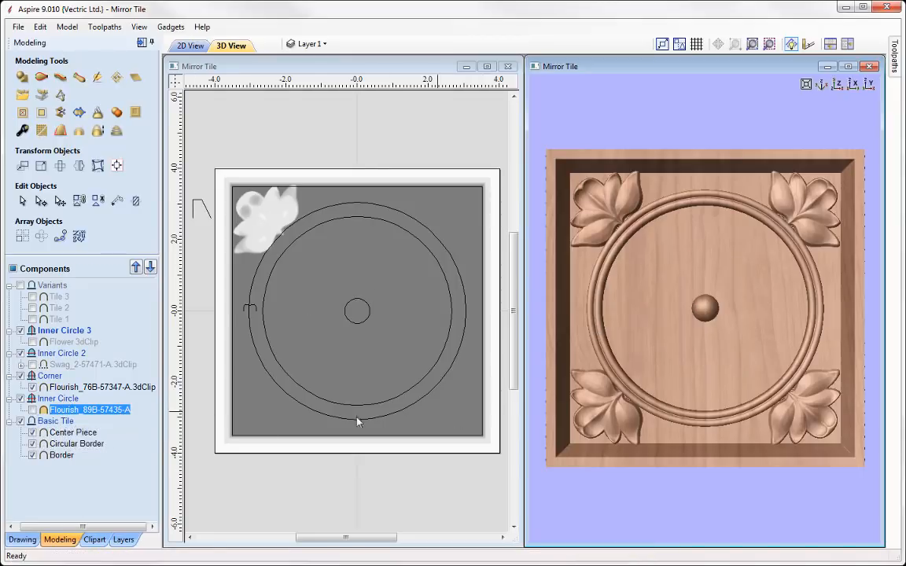
# Step: Make Inner Circle the active level and add the Flourish_80C-57368-A clipart from the Decorative folder at the tile's centre
pyautogui.click(49, 399)
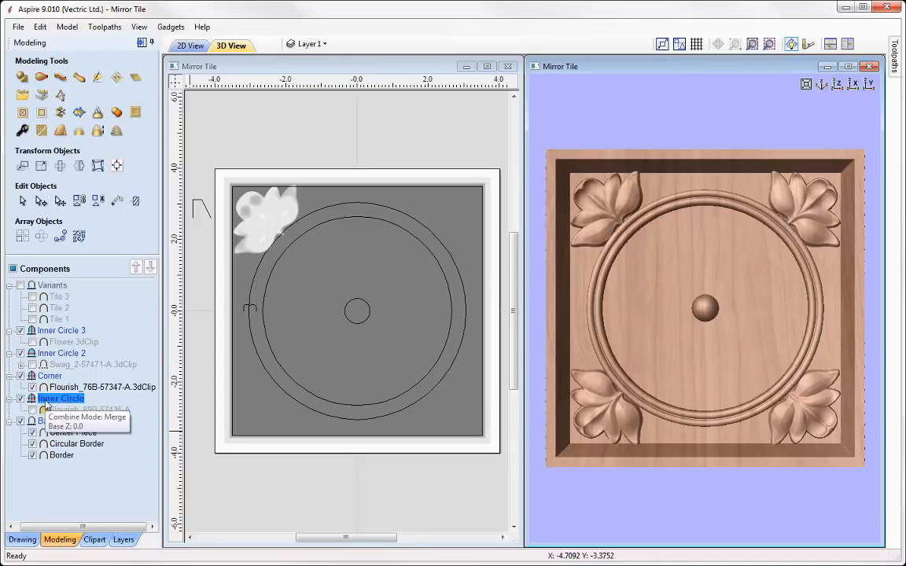
pyautogui.click(95, 539)
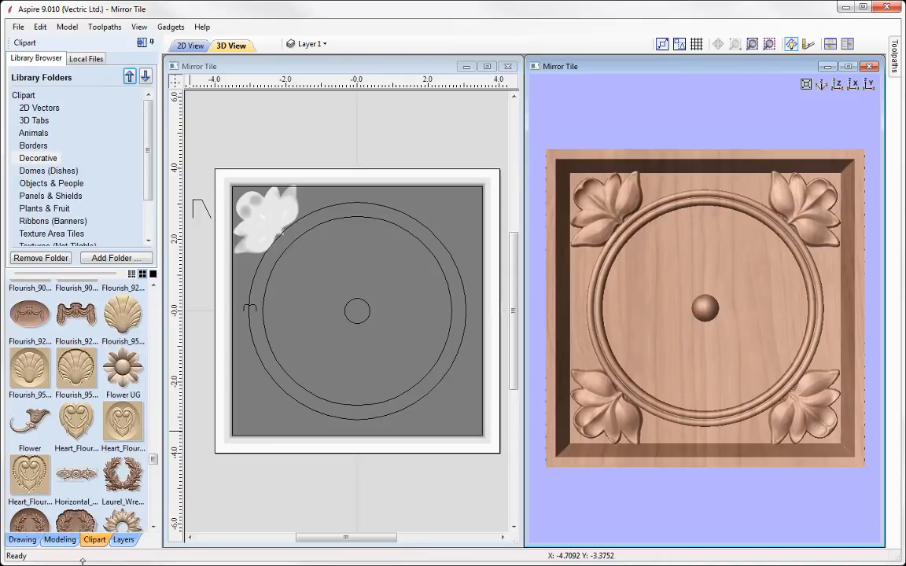
pyautogui.moveTo(155, 461); pyautogui.dragTo(155, 443)
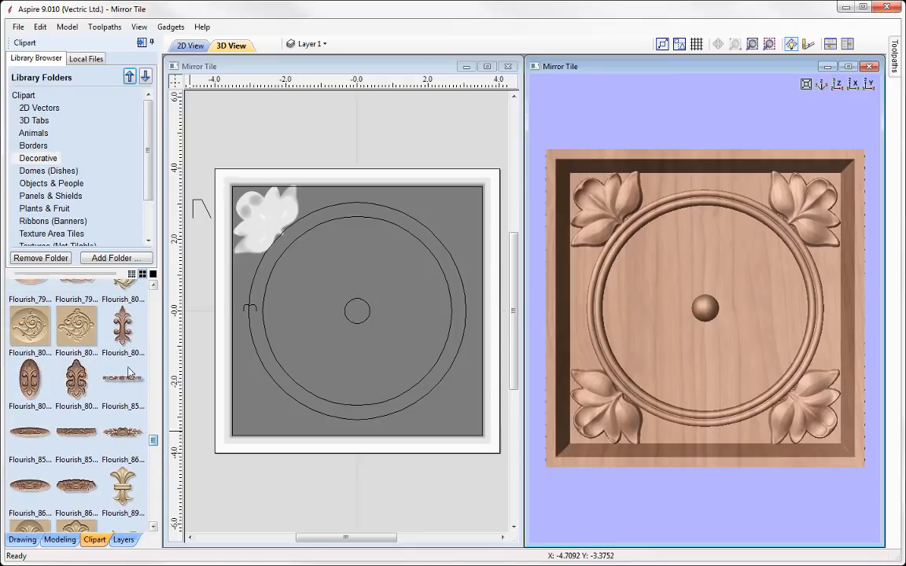
pyautogui.moveTo(122, 327); pyautogui.dragTo(357, 310)
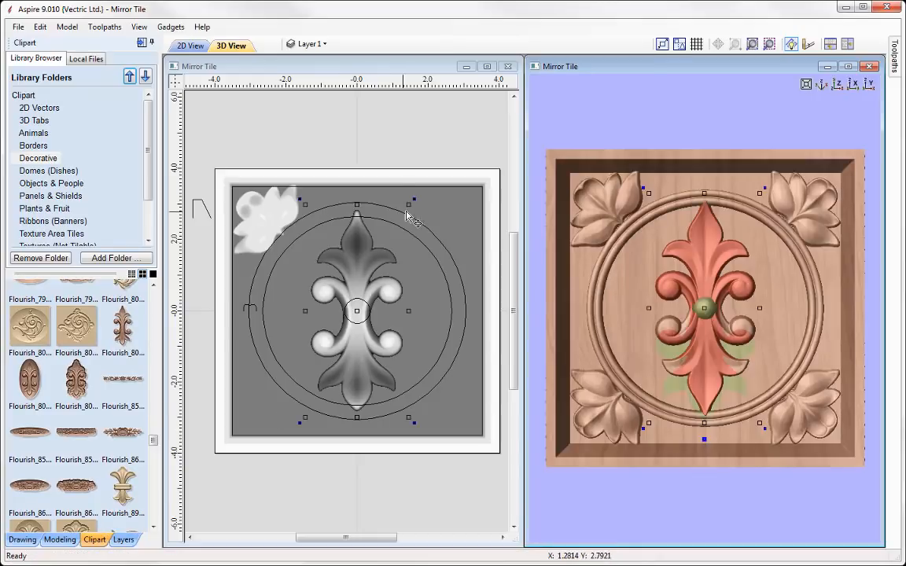
# Step: Scale the new flourish down about its centre to about 1.98 by 4.34 and rotate it diagonally towards the tile's upper-left corner
pyautogui.keyDown('shift'); pyautogui.moveTo(407, 206); pyautogui.dragTo(395, 229); pyautogui.keyUp('shift')
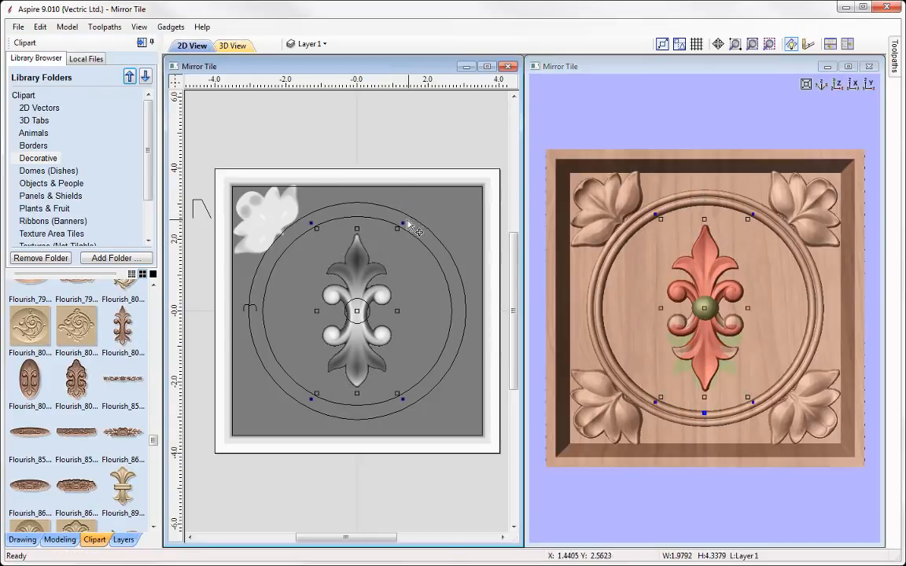
pyautogui.moveTo(403, 224); pyautogui.dragTo(328, 233)
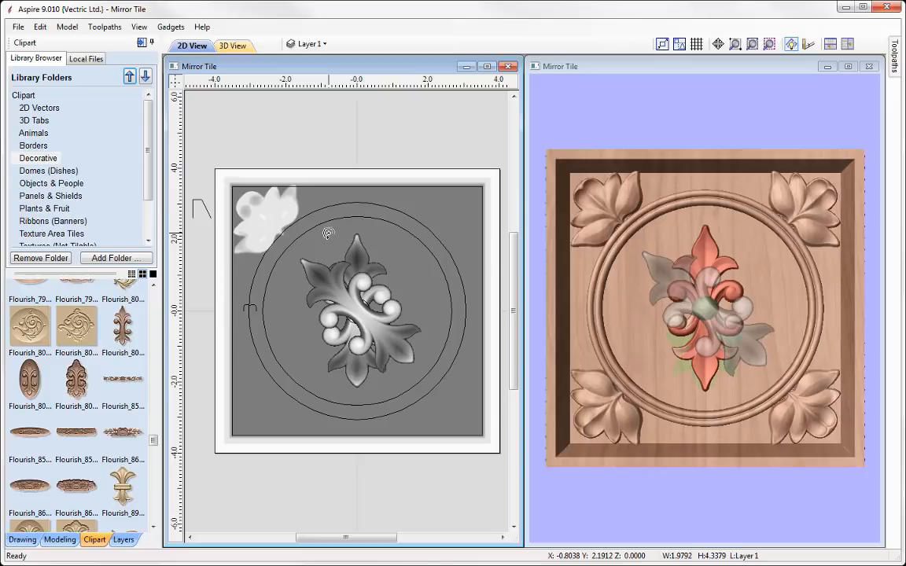
pyautogui.moveTo(328, 234); pyautogui.dragTo(328, 233)
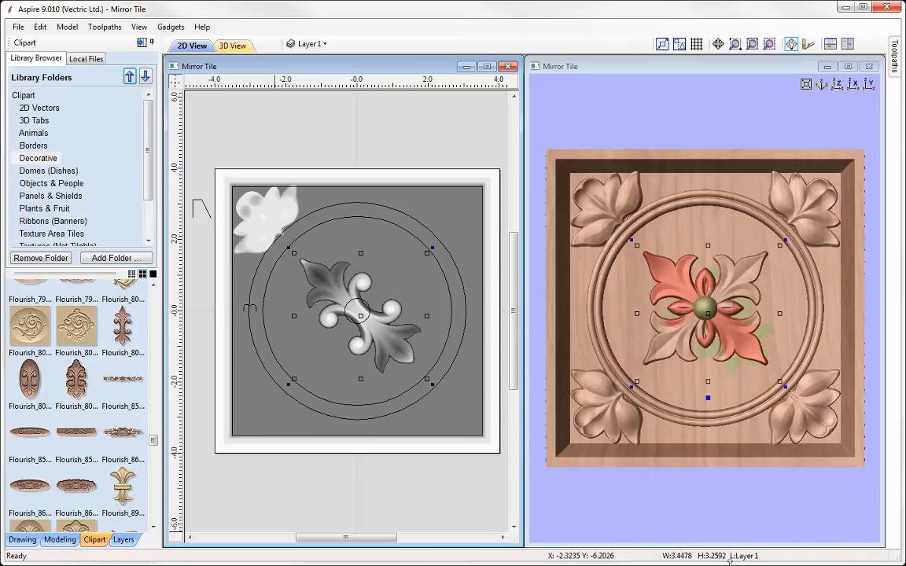
pyautogui.click(675, 148)
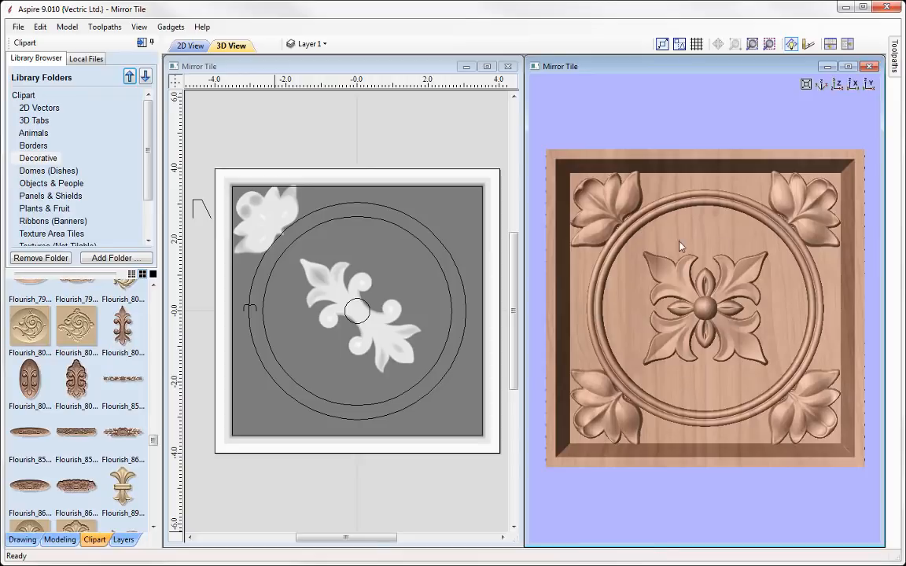
# Step: Make Variants the active level and create a component there from the visible model
pyautogui.click(60, 540)
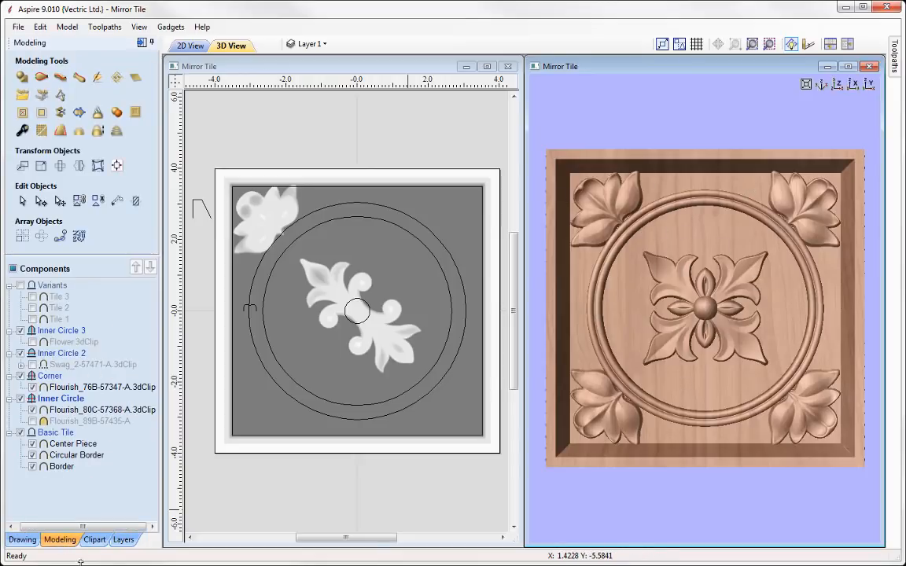
pyautogui.click(57, 287)
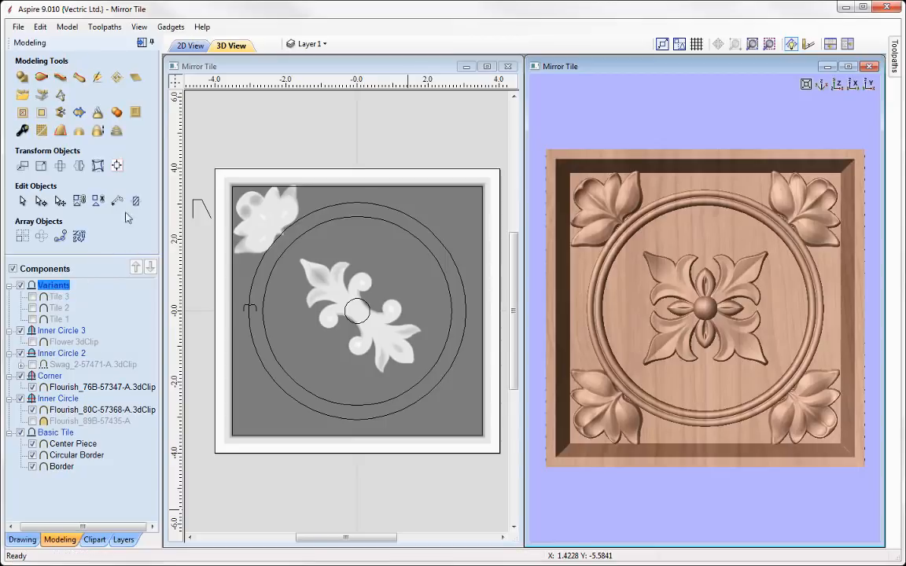
pyautogui.click(136, 111)
# Step: Rename the new copy of the visible model in the Variants level as Tile 4
pyautogui.click(93, 297)
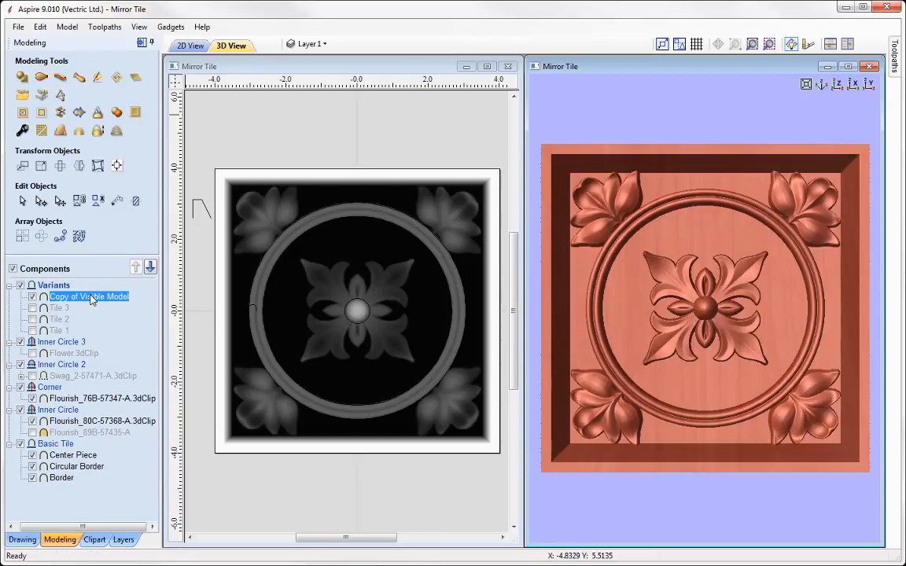
pyautogui.rightClick(92, 297)
pyautogui.click(132, 417)
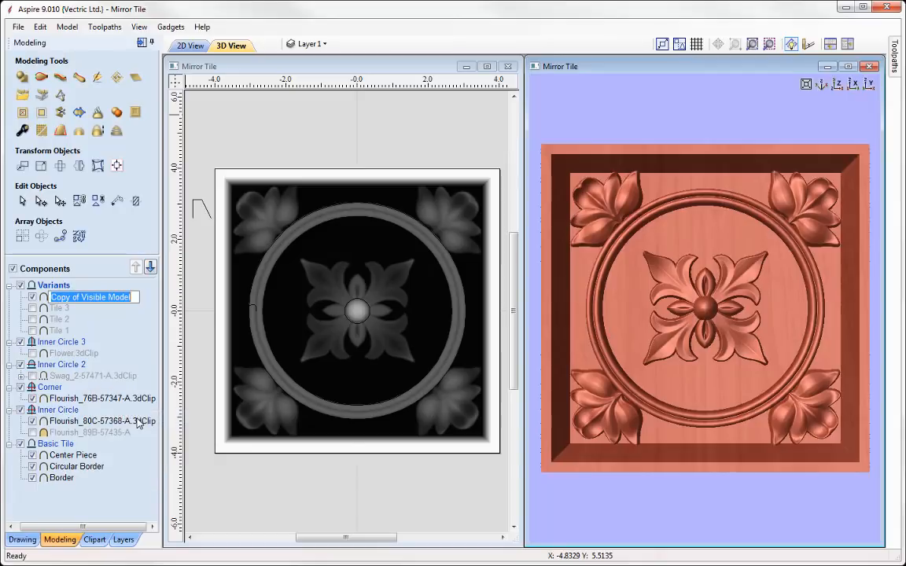
pyautogui.write('Tile')
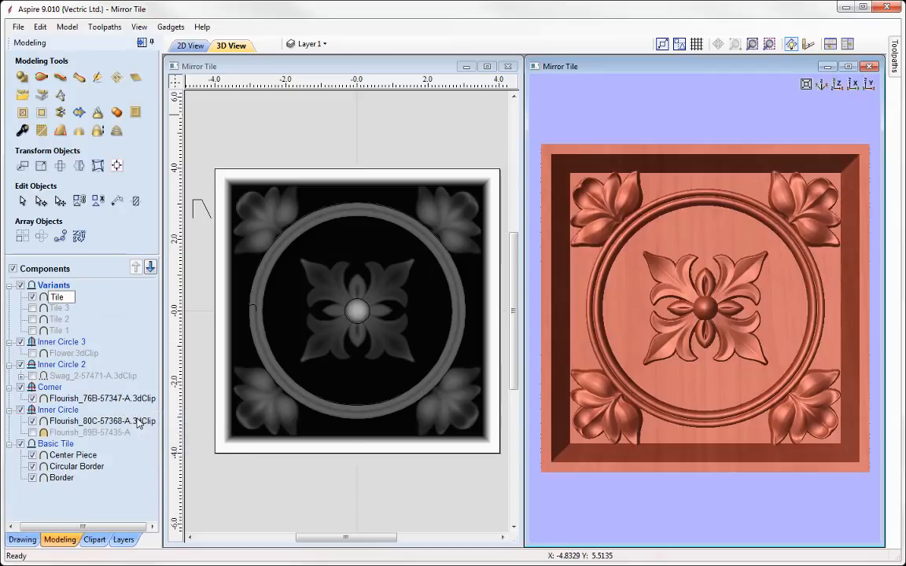
pyautogui.write(' 4')
pyautogui.click(78, 314)
# Step: Export the Tile 4 component as 3D clipart to Tile 4.3dClip in the Mirror Mode folder
pyautogui.rightClick(63, 299)
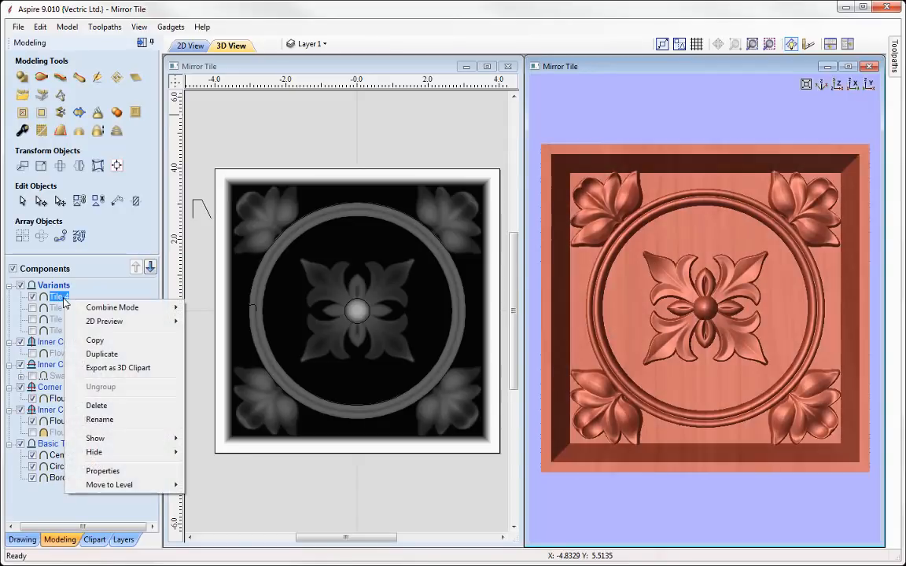
pyautogui.click(153, 369)
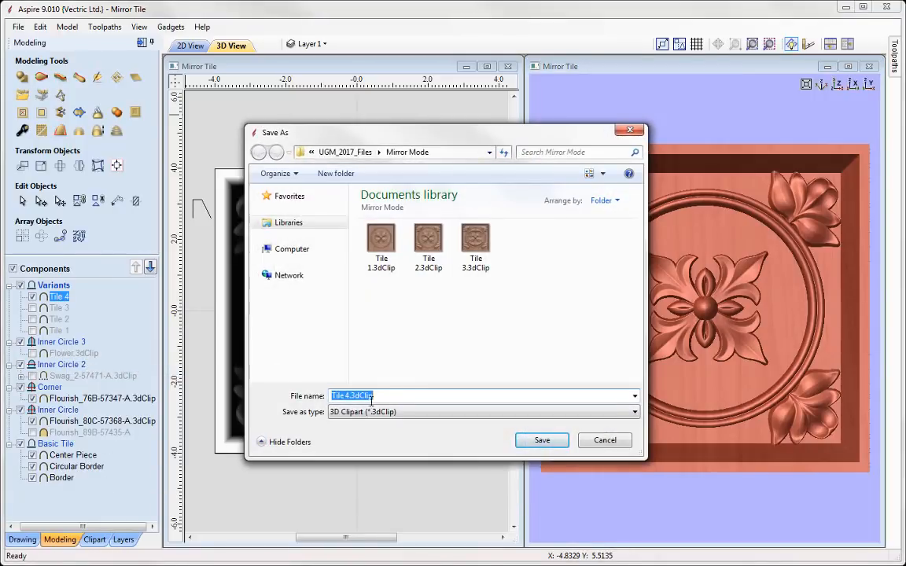
pyautogui.click(542, 440)
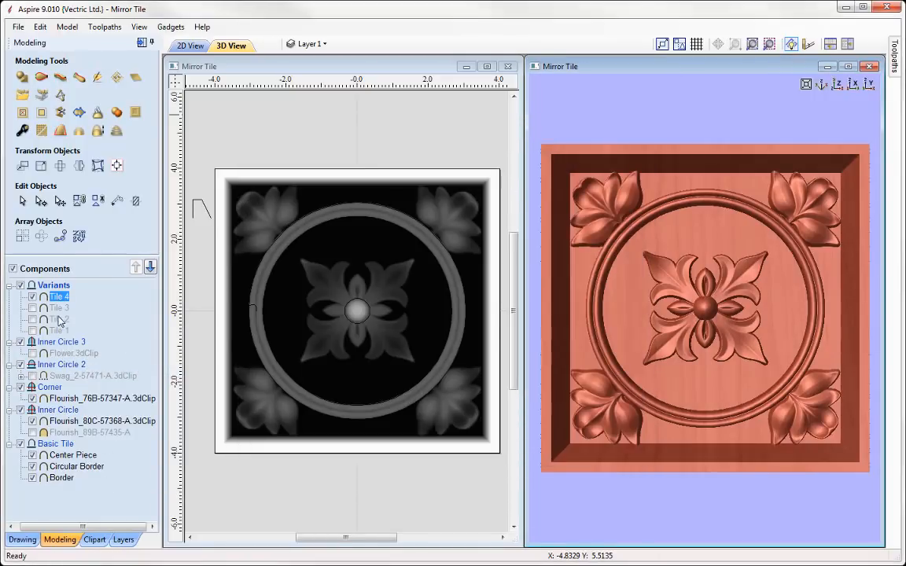
# Step: Hide Tile 4 and the Variants level, make Inner Circle the active level and select its Flourish_80C-57368-A component
pyautogui.click(33, 296)
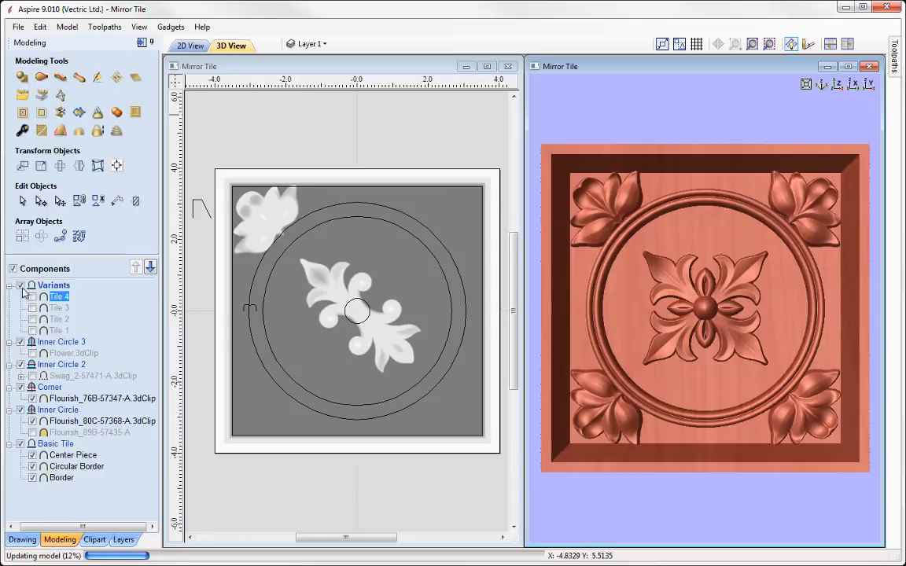
pyautogui.click(59, 410)
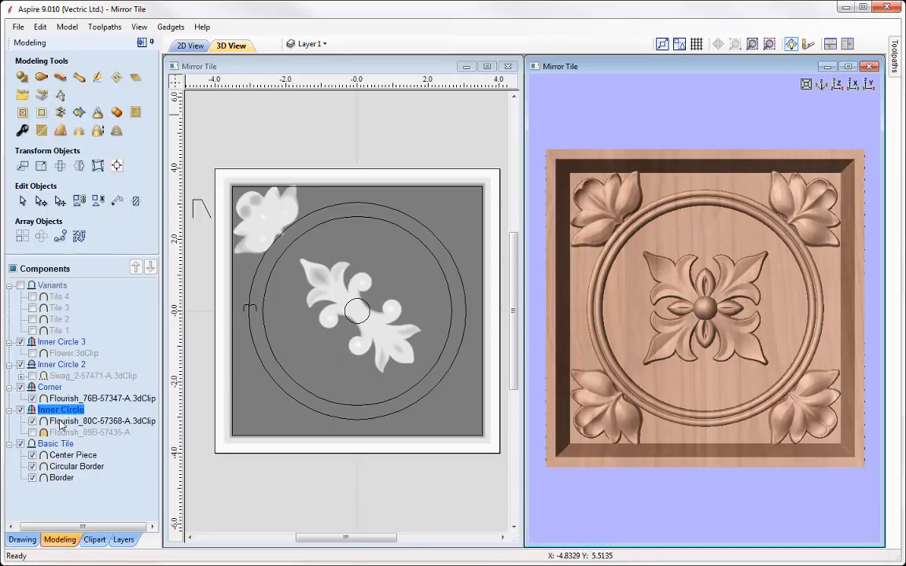
pyautogui.click(72, 421)
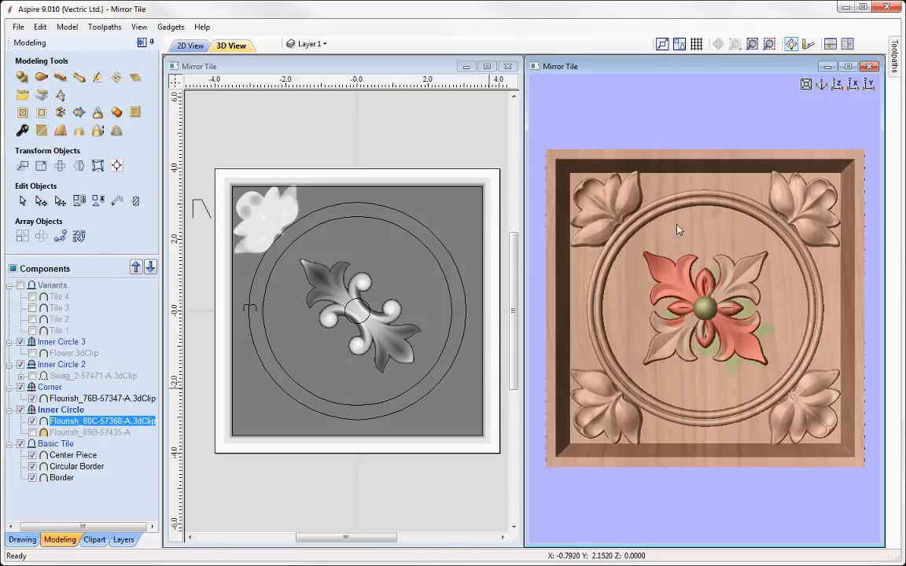
# Step: Add the horizontal double-scroll Flourish_14 clipart from the Decorative folder to the Inner Circle level
pyautogui.click(95, 540)
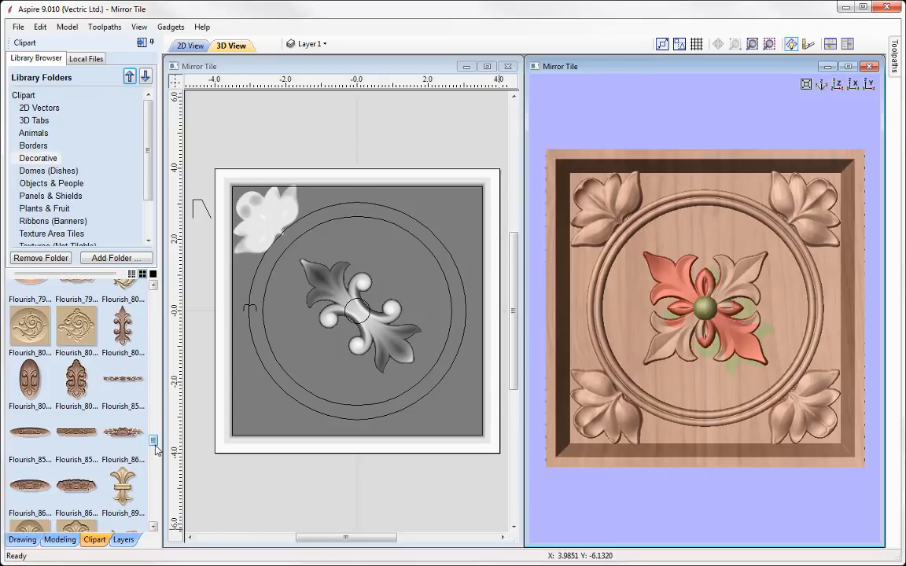
pyautogui.scroll(-3, 156, 450)
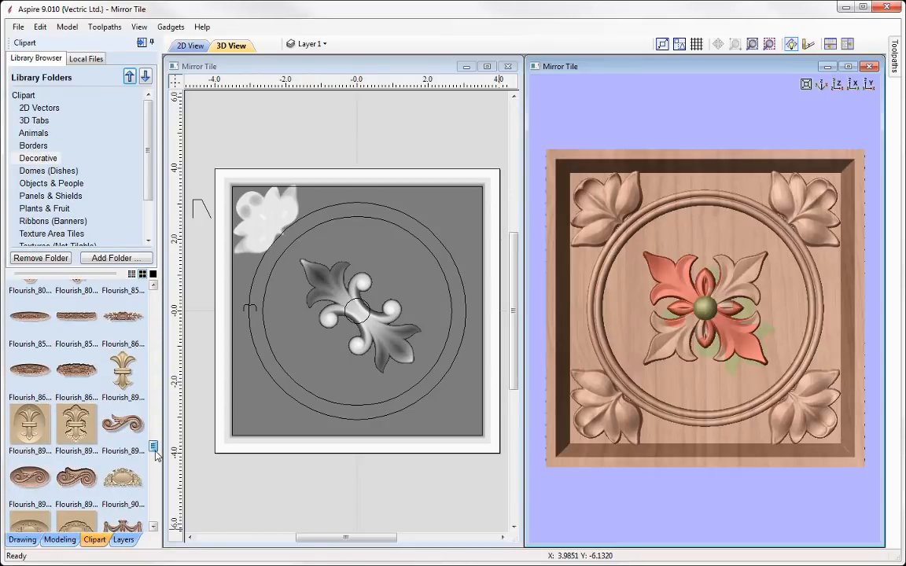
pyautogui.moveTo(154, 448); pyautogui.dragTo(154, 399)
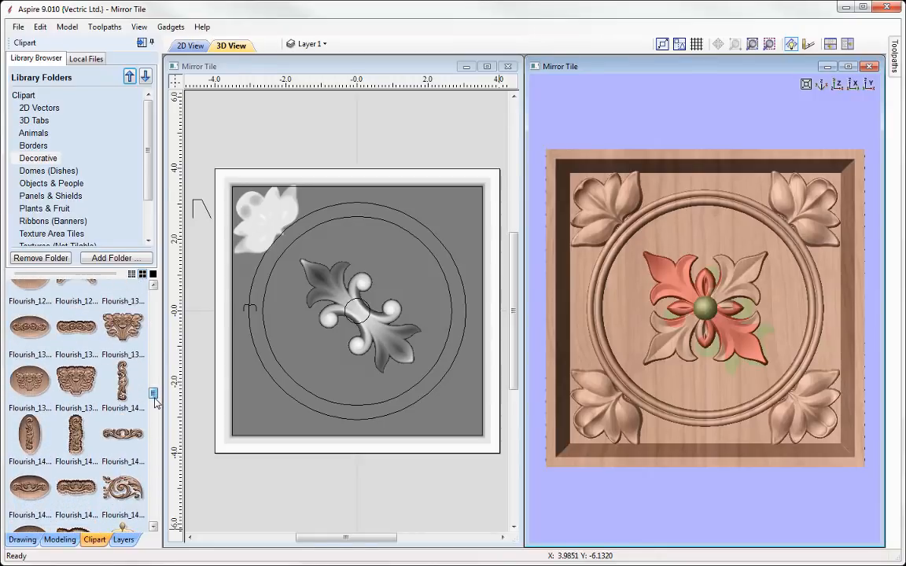
pyautogui.doubleClick(123, 438)
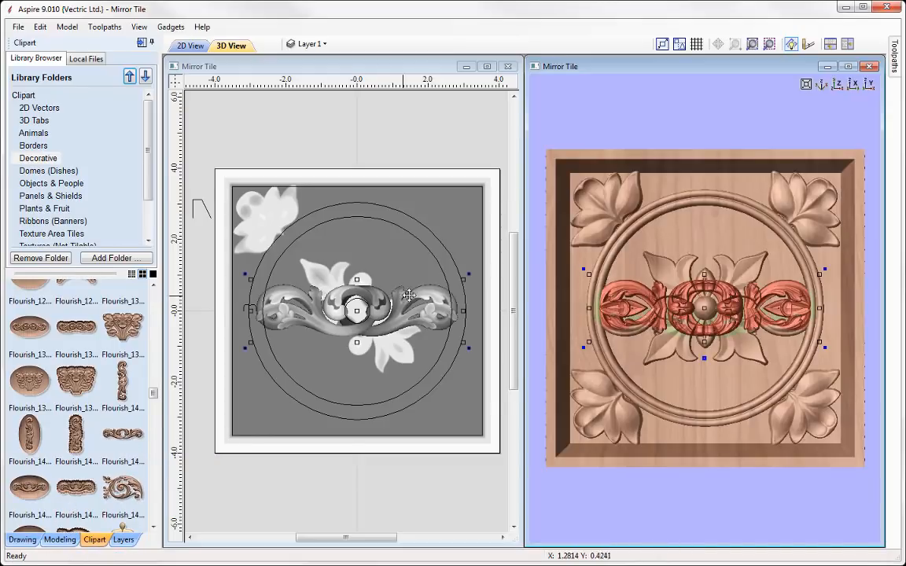
# Step: Scale the new horizontal flourish to about 4.57 wide by 1.20 high and move it straight up about 1.78 from the tile's centre
pyautogui.moveTo(463, 283); pyautogui.dragTo(437, 287)
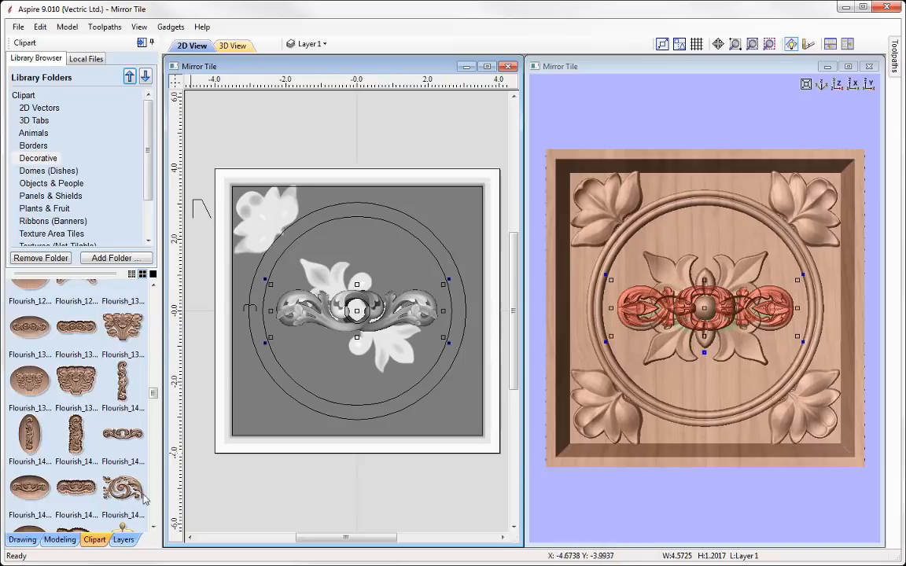
pyautogui.click(358, 310)
pyautogui.click(392, 307)
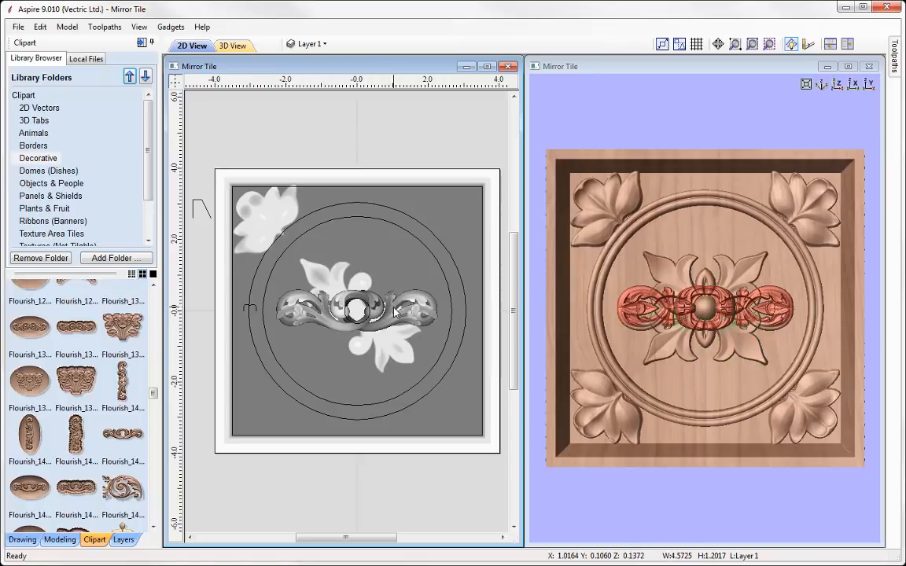
pyautogui.moveTo(357, 312); pyautogui.dragTo(356, 247)
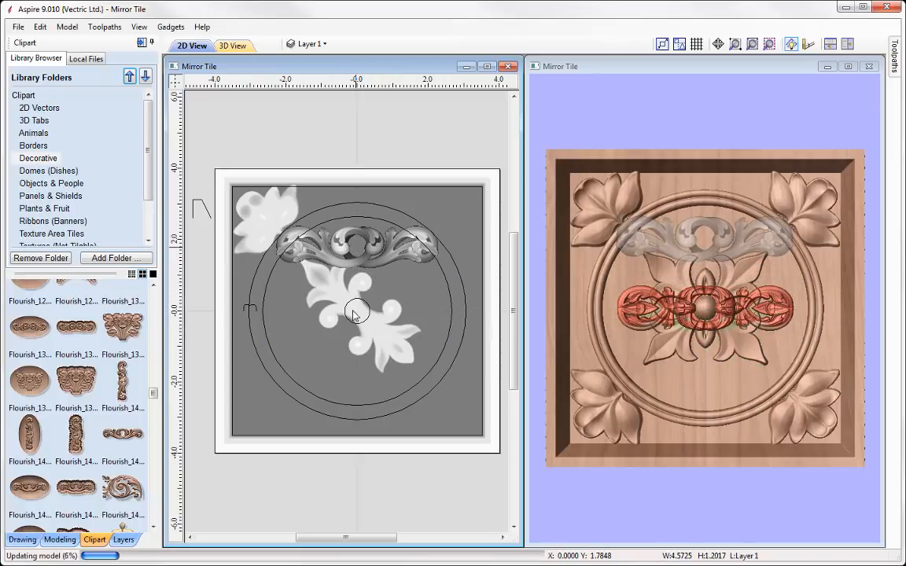
# Step: Create a bounding-box distortion envelope around the horizontal flourish and convert its upper and lower edges to Bezier curves
pyautogui.click(59, 539)
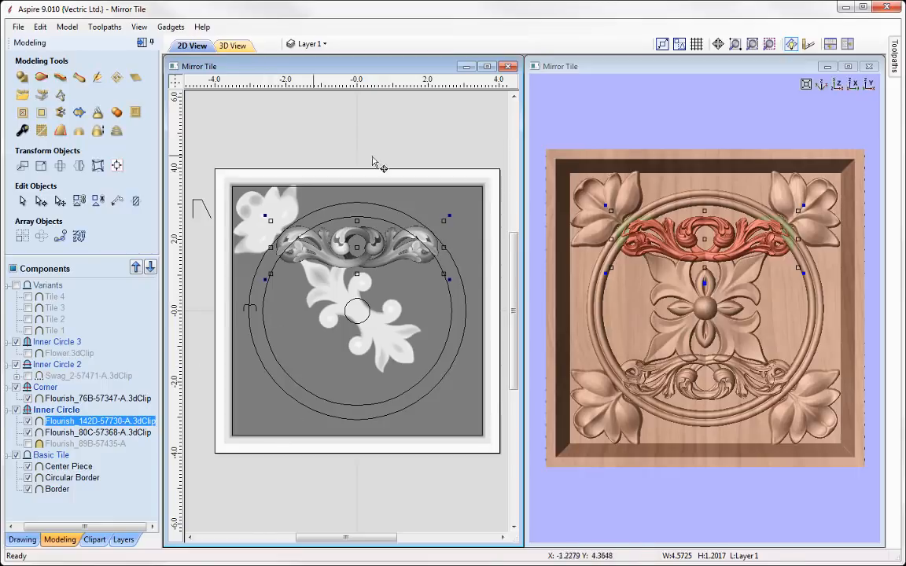
pyautogui.click(97, 166)
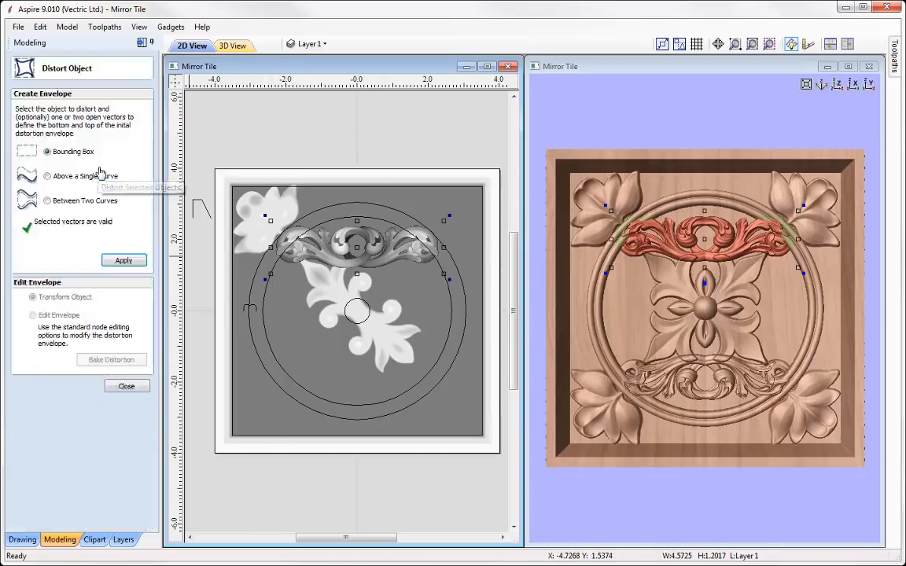
pyautogui.click(118, 259)
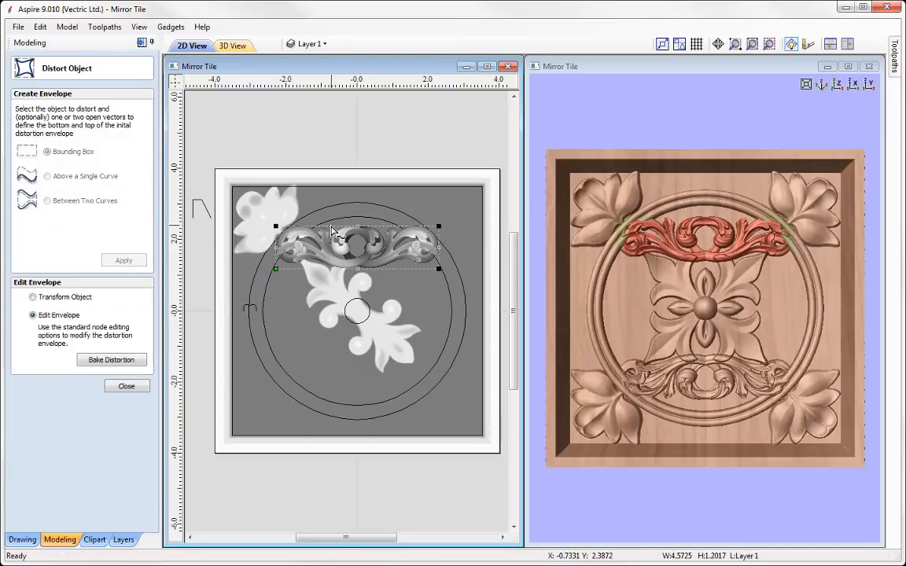
pyautogui.rightClick(328, 232)
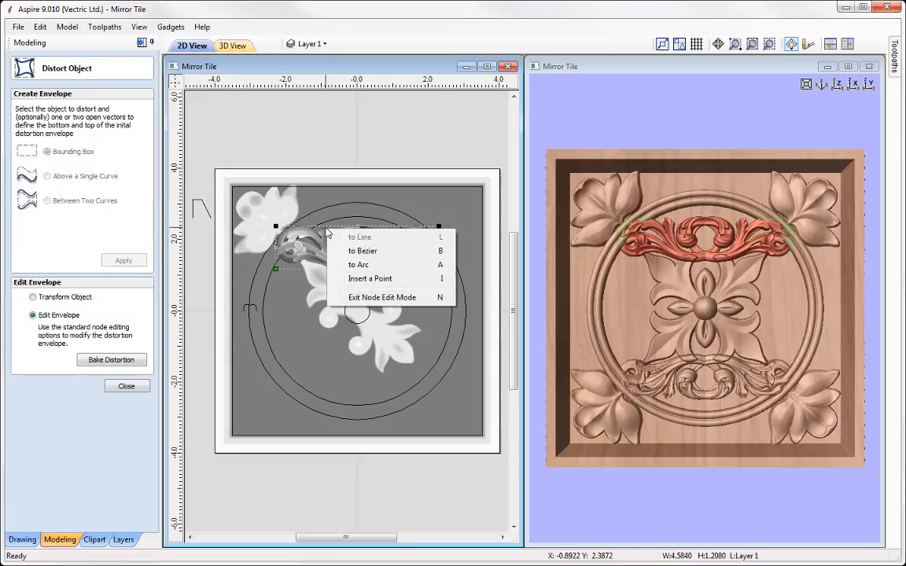
pyautogui.click(371, 252)
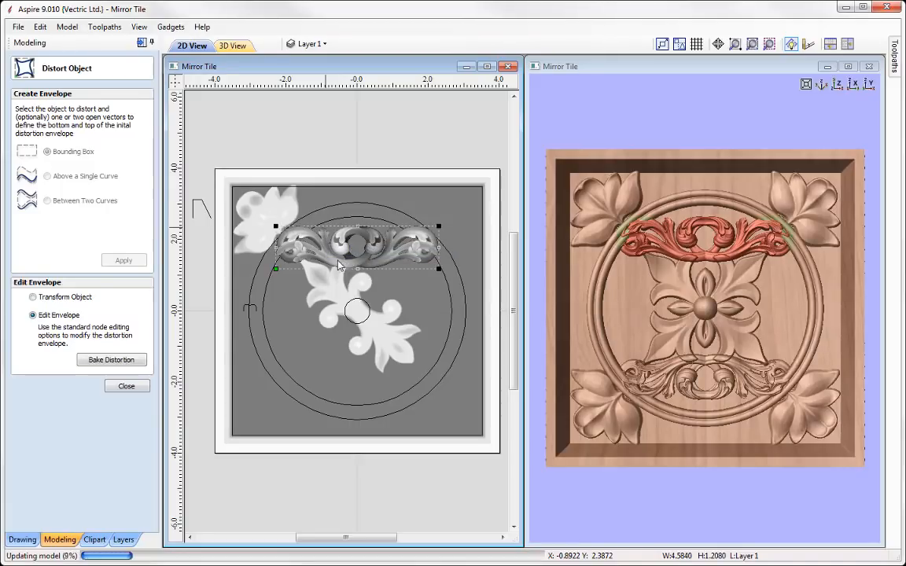
pyautogui.rightClick(333, 271)
pyautogui.click(375, 293)
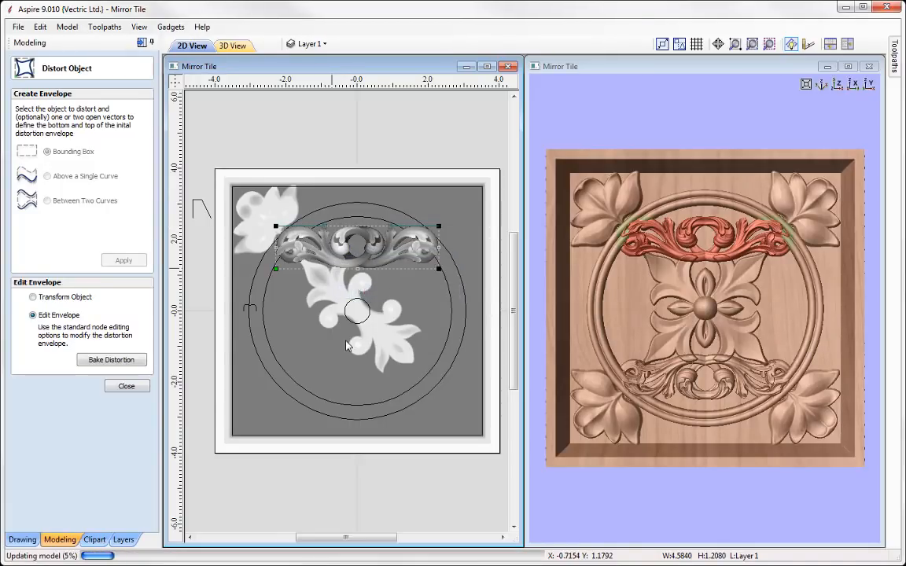
pyautogui.moveTo(395, 290); pyautogui.dragTo(396, 291)
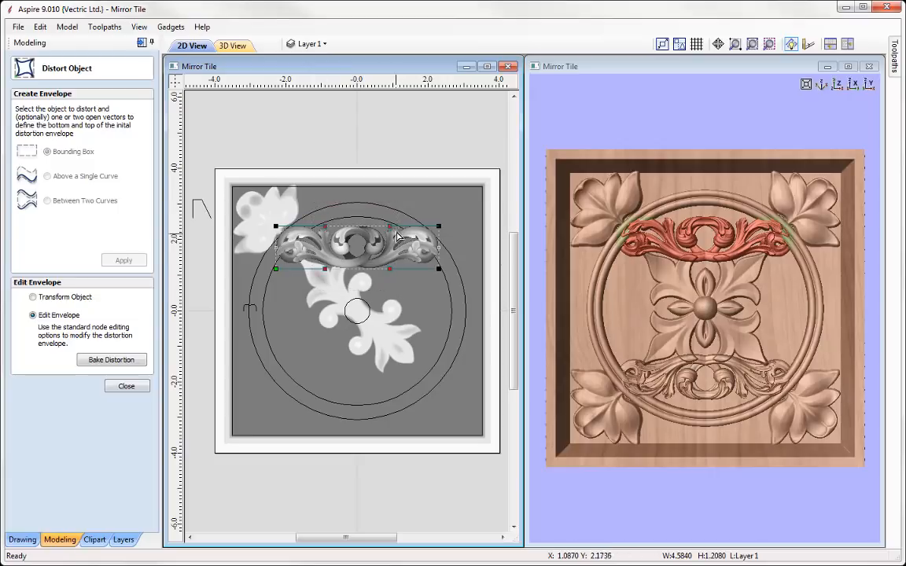
# Step: Bend the envelope's Bezier edges upward so the flourish arches to a height of about 2.04
pyautogui.moveTo(389, 225); pyautogui.dragTo(387, 195)
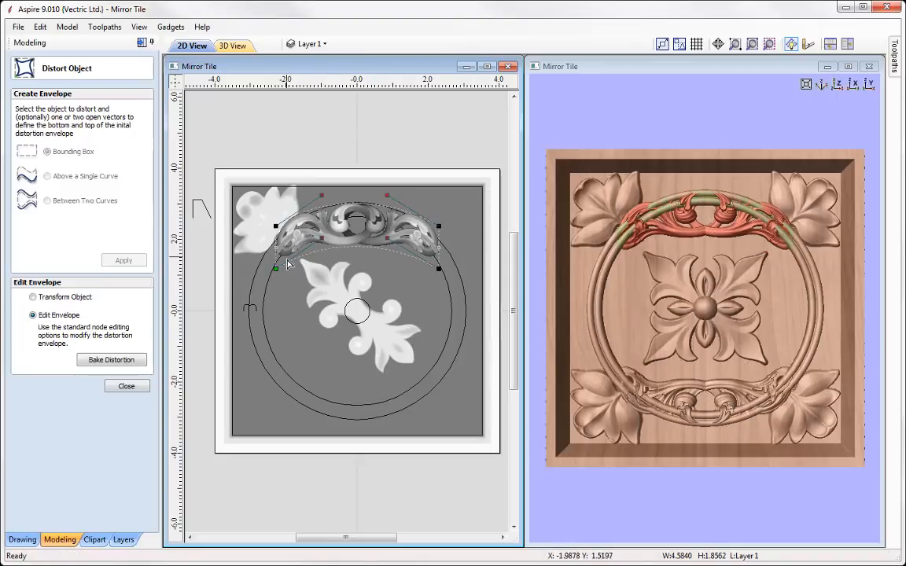
pyautogui.moveTo(321, 194); pyautogui.dragTo(321, 187)
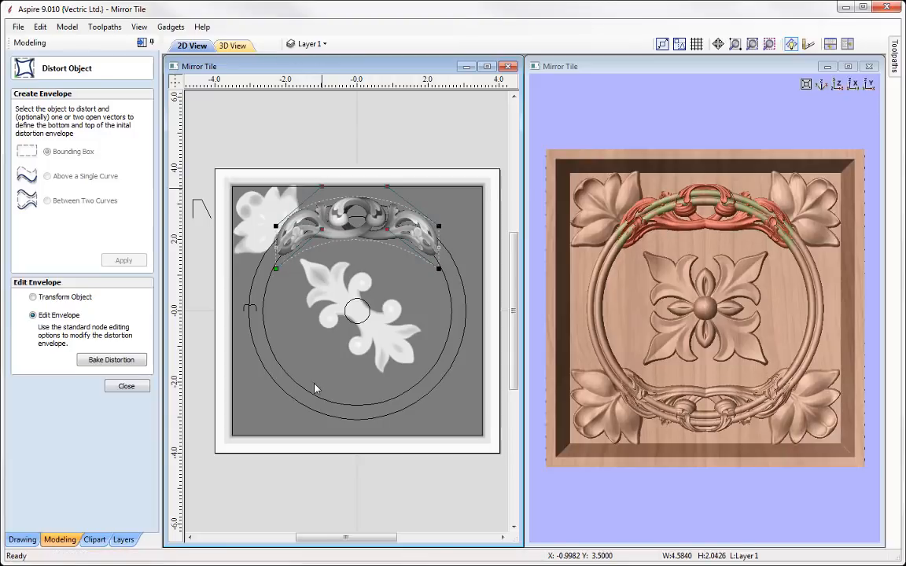
pyautogui.moveTo(385, 187); pyautogui.dragTo(387, 186)
pyautogui.click(349, 261)
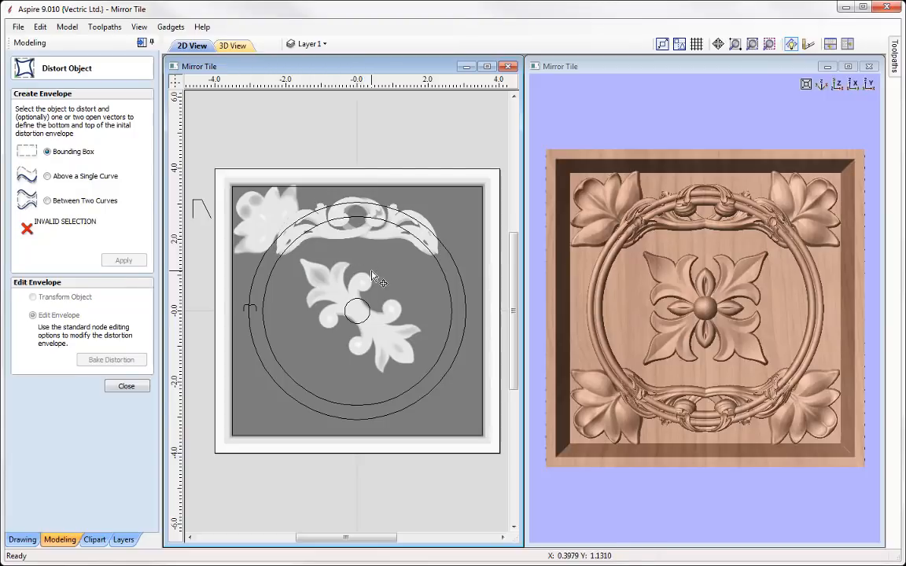
# Step: Move the arched flourish down inside the circular border, rotate it counter-clockwise to follow the circle's upper-left arc, and finish the distortion
pyautogui.click(372, 228)
pyautogui.moveTo(344, 230); pyautogui.dragTo(342, 250)
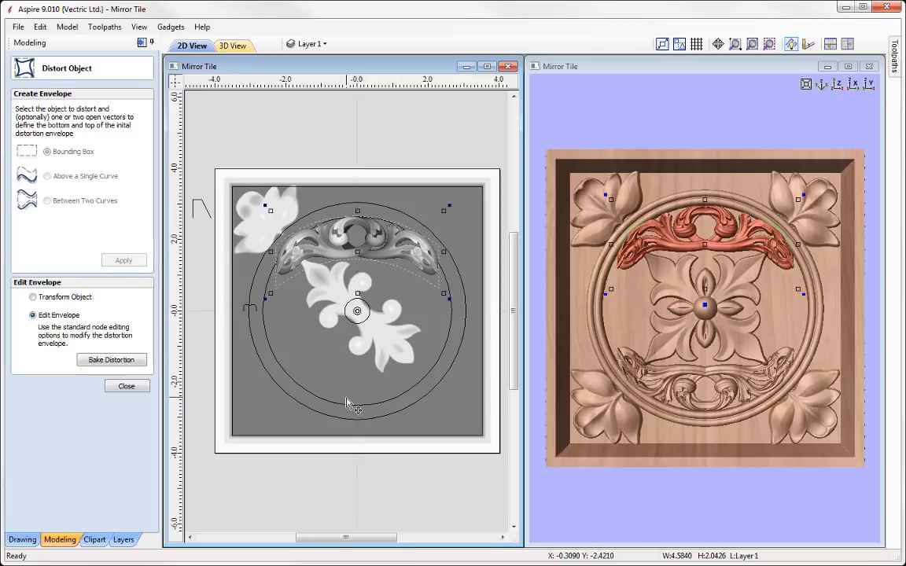
pyautogui.moveTo(447, 206); pyautogui.dragTo(367, 202)
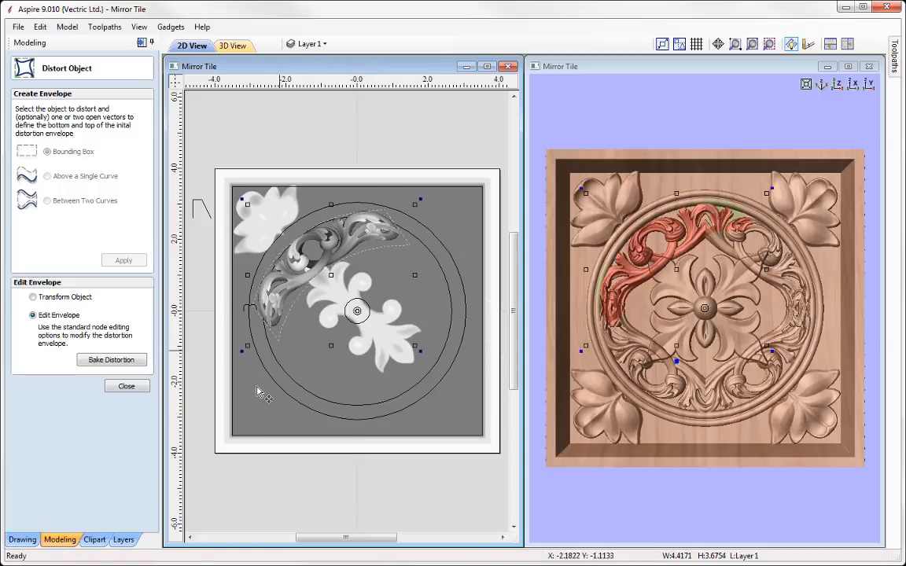
pyautogui.click(129, 388)
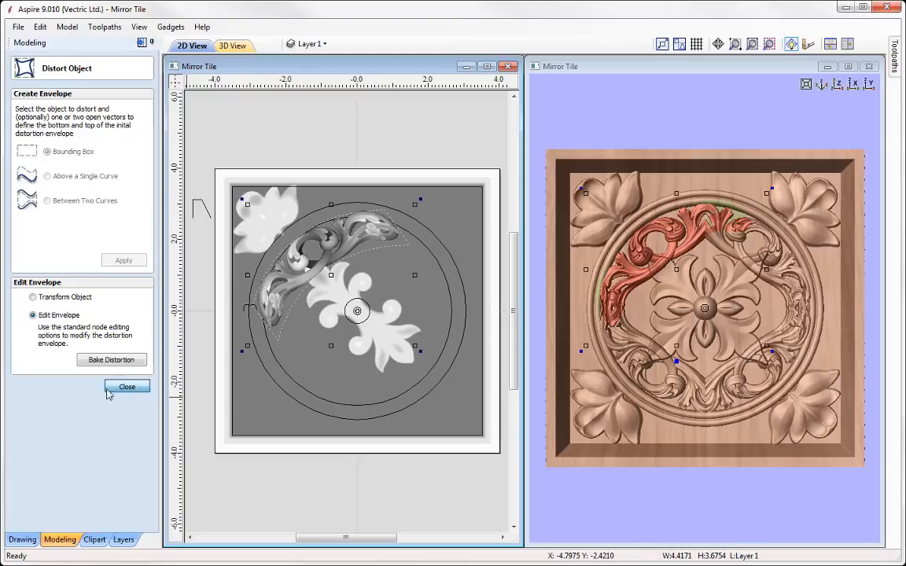
# Step: Set the combine mode of the Flourish_142D-57730-A component to Merge
pyautogui.rightClick(69, 422)
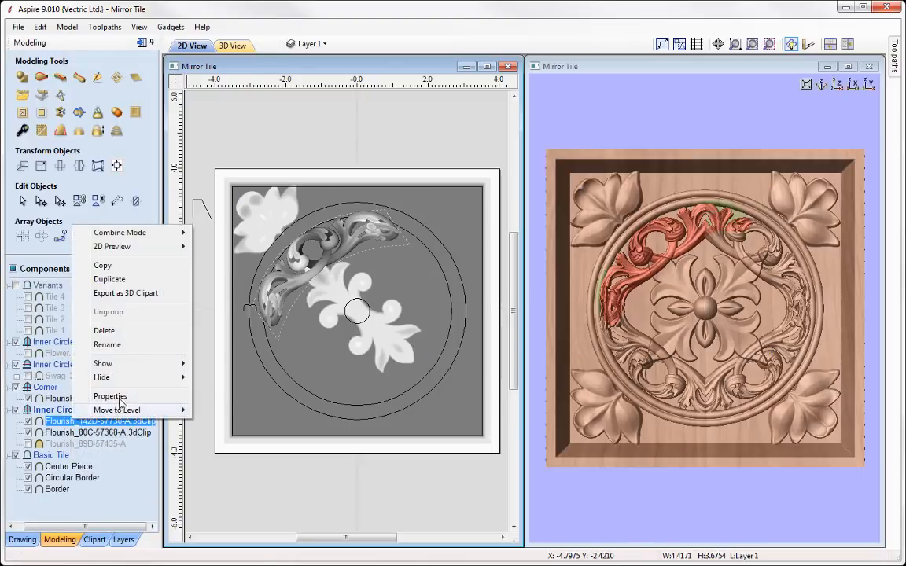
pyautogui.moveTo(143, 236)
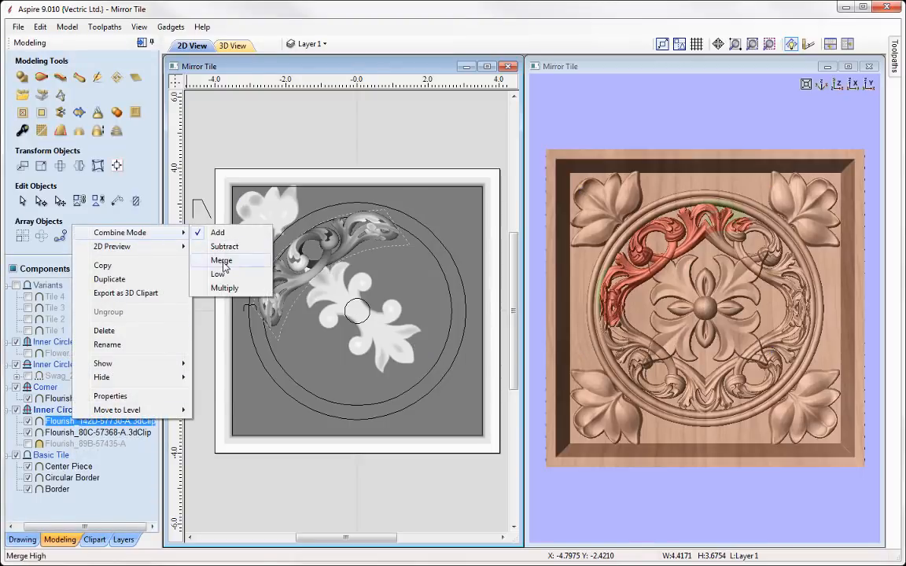
pyautogui.click(218, 260)
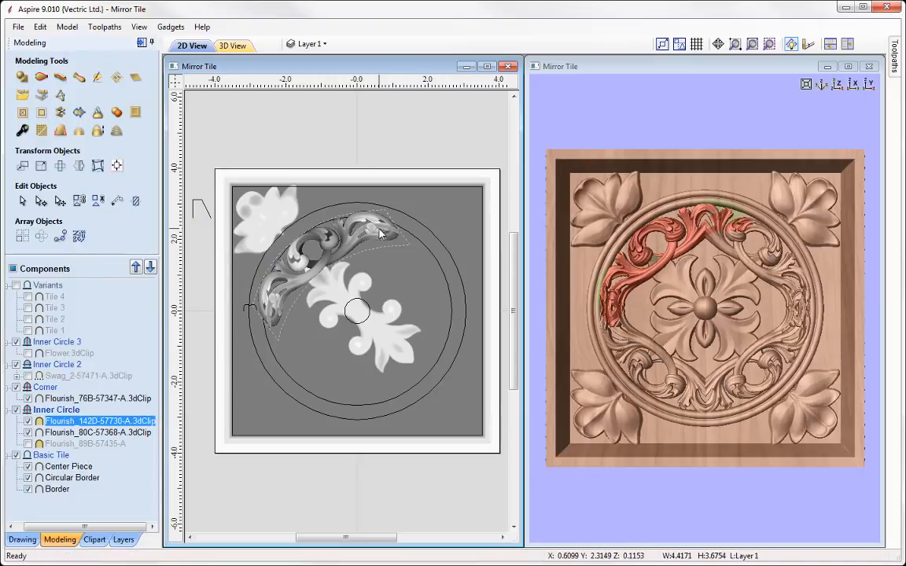
# Step: Scale the arched flourish to about 3.93 wide by 3.27 high, move it inward around the centre motif and deselect it
pyautogui.click(315, 217)
pyautogui.moveTo(416, 204); pyautogui.dragTo(295, 358)
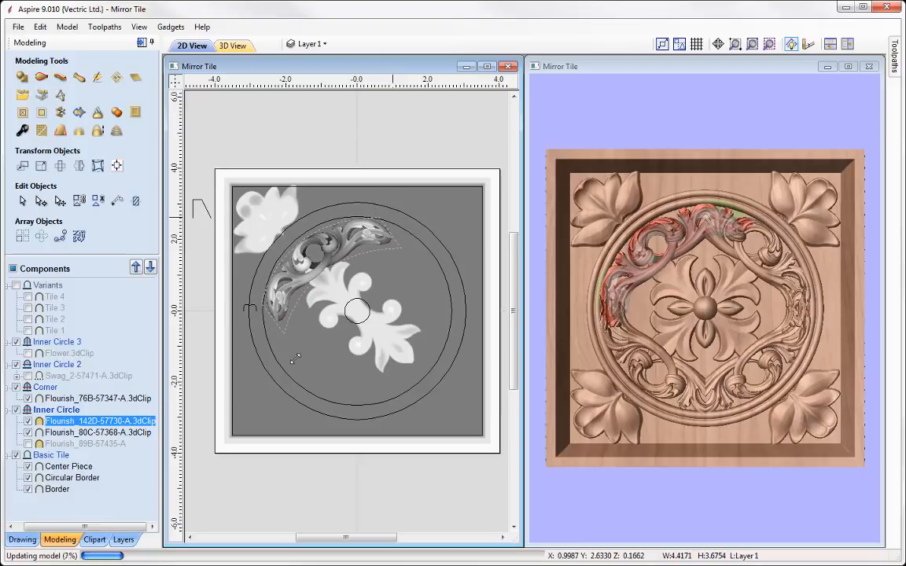
pyautogui.moveTo(318, 280)
pyautogui.mouseDown()
pyautogui.moveTo(311, 275)
pyautogui.moveTo(325, 296)
pyautogui.mouseUp()
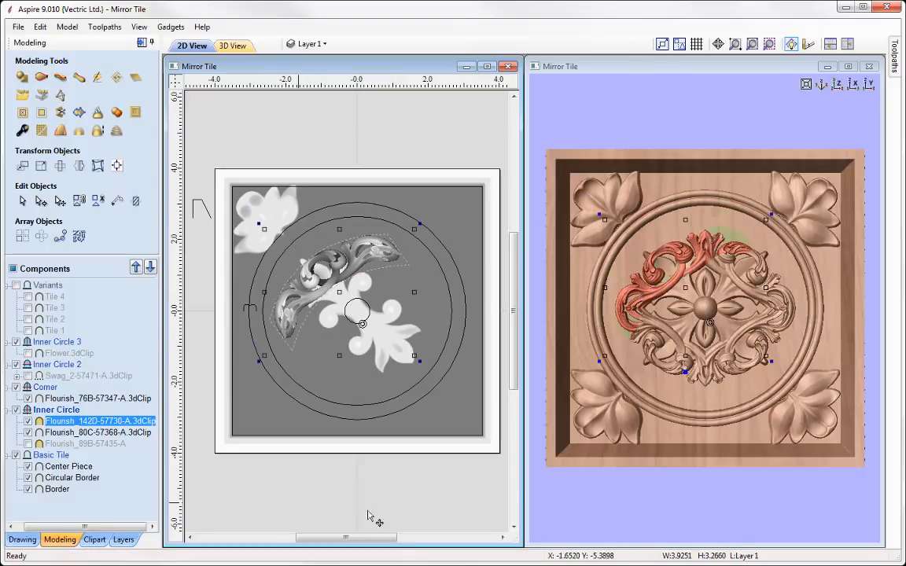
pyautogui.click(695, 120)
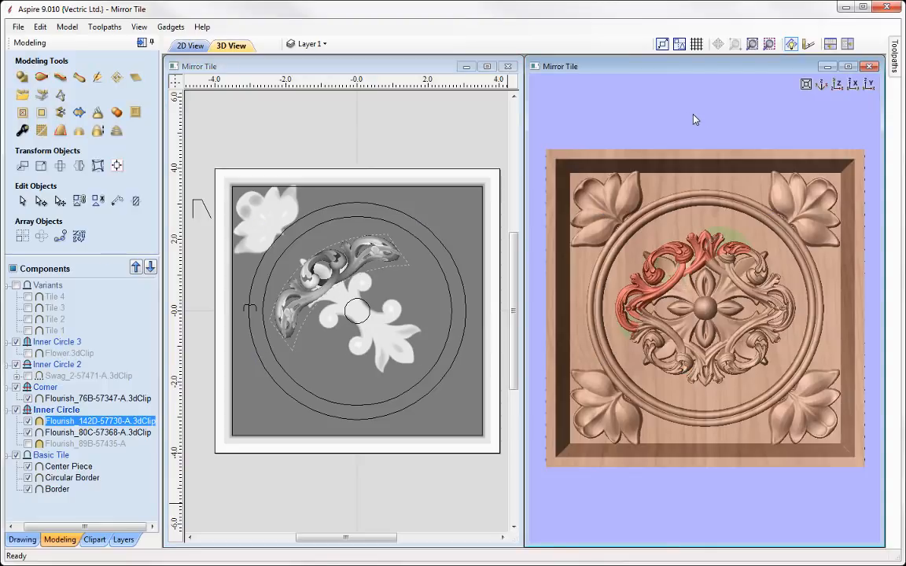
pyautogui.click(695, 119)
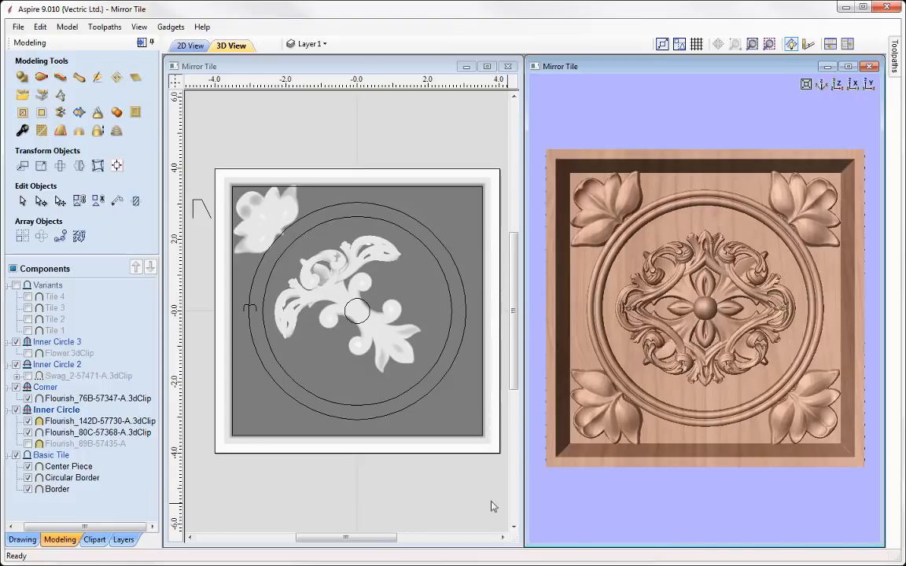
# Step: Show the Variants level, create a component from the visible model and move it into the Variants level
pyautogui.click(16, 286)
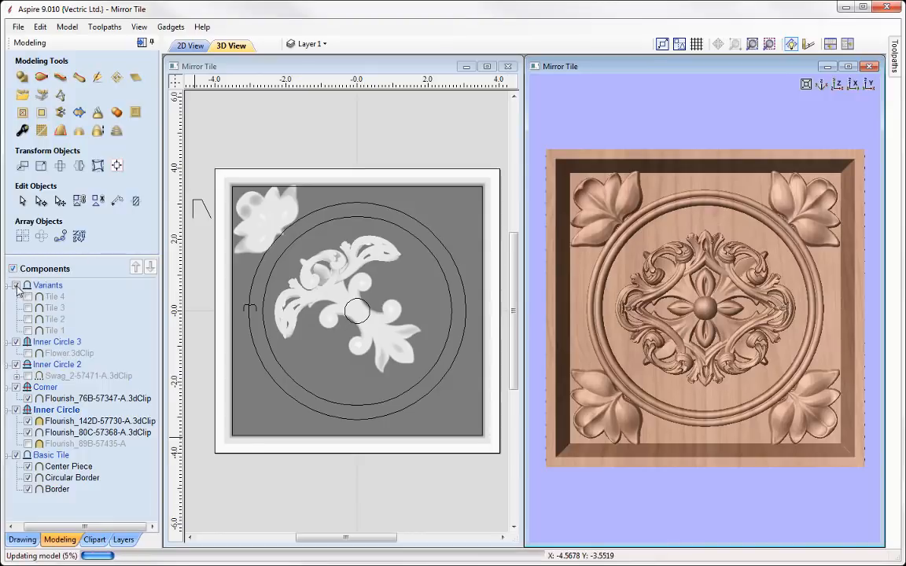
pyautogui.click(117, 130)
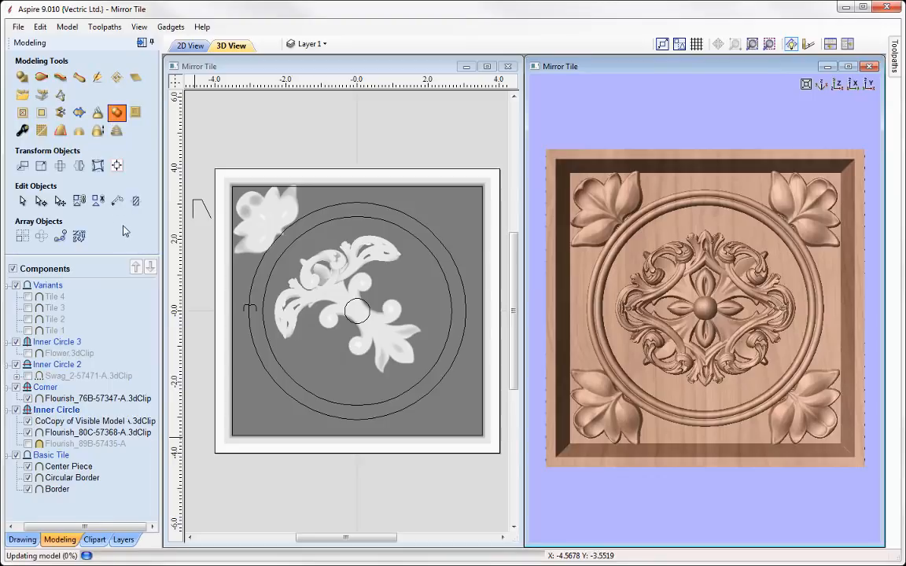
pyautogui.moveTo(51, 338); pyautogui.dragTo(70, 297)
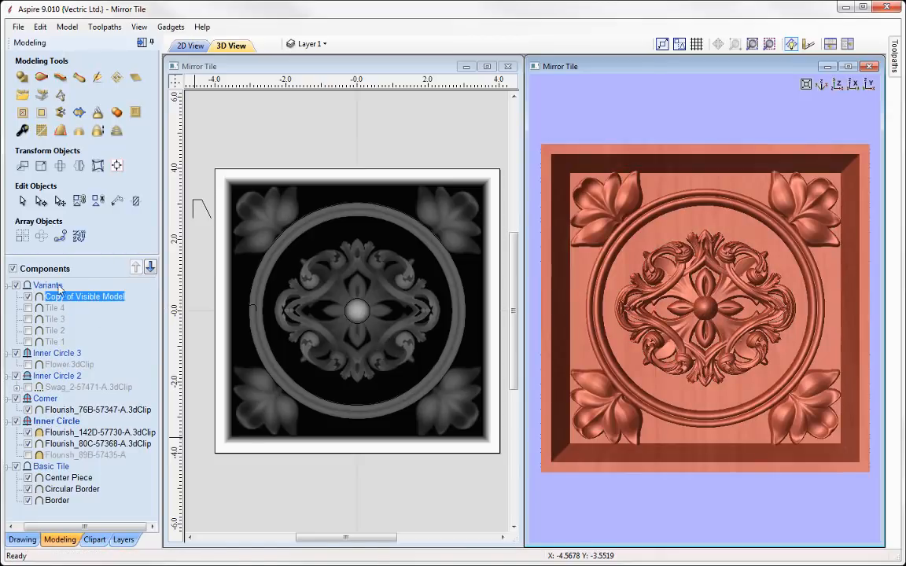
# Step: Make Variants the active level and rename its new copy of the visible model as Tile 5
pyautogui.click(46, 286)
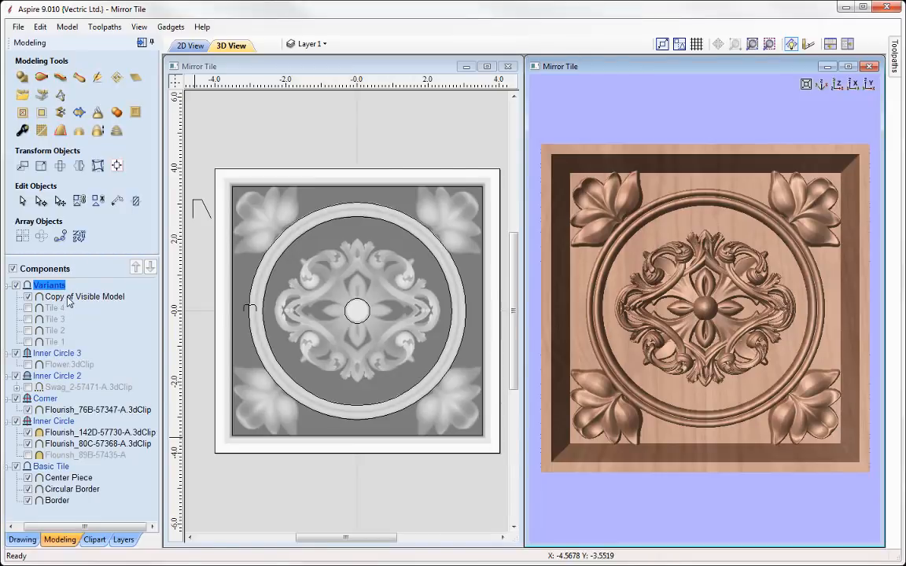
pyautogui.rightClick(58, 299)
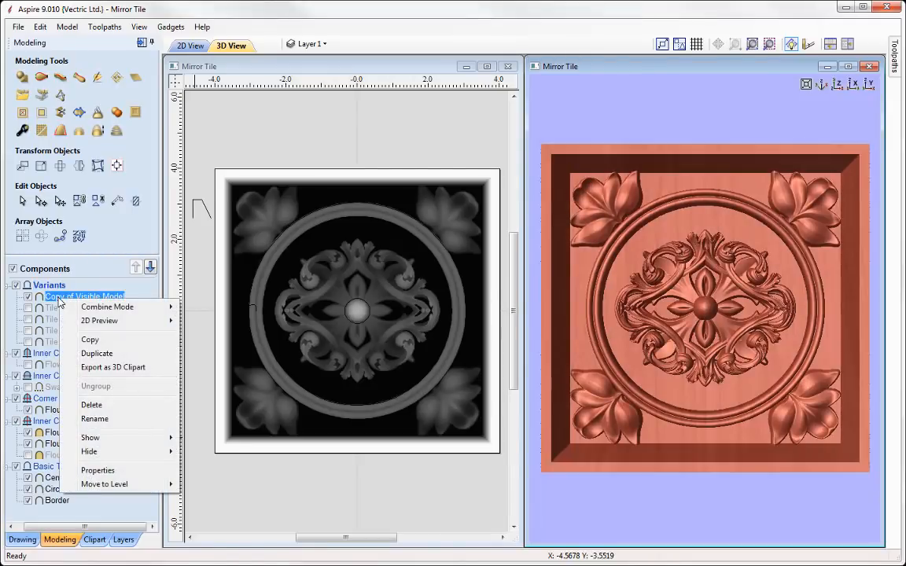
pyautogui.click(106, 420)
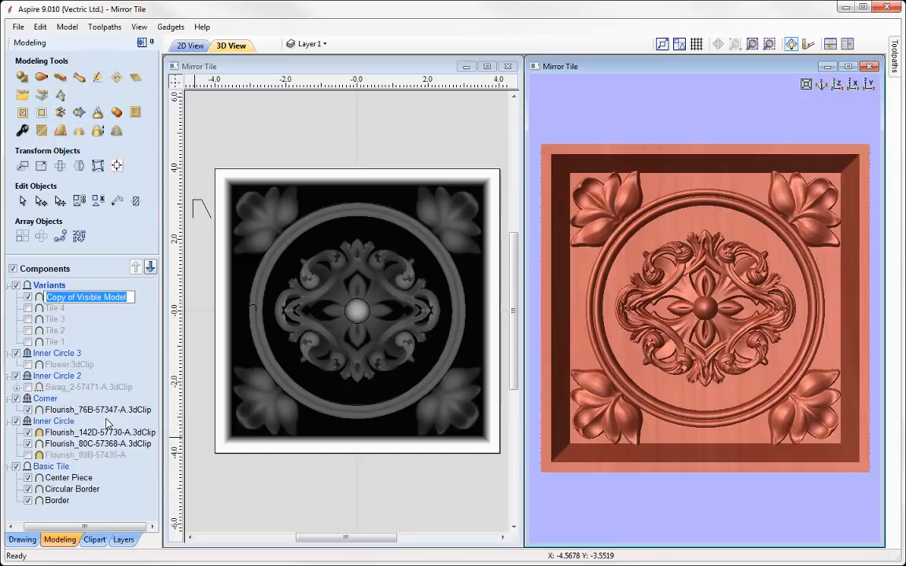
pyautogui.write('Tile 5')
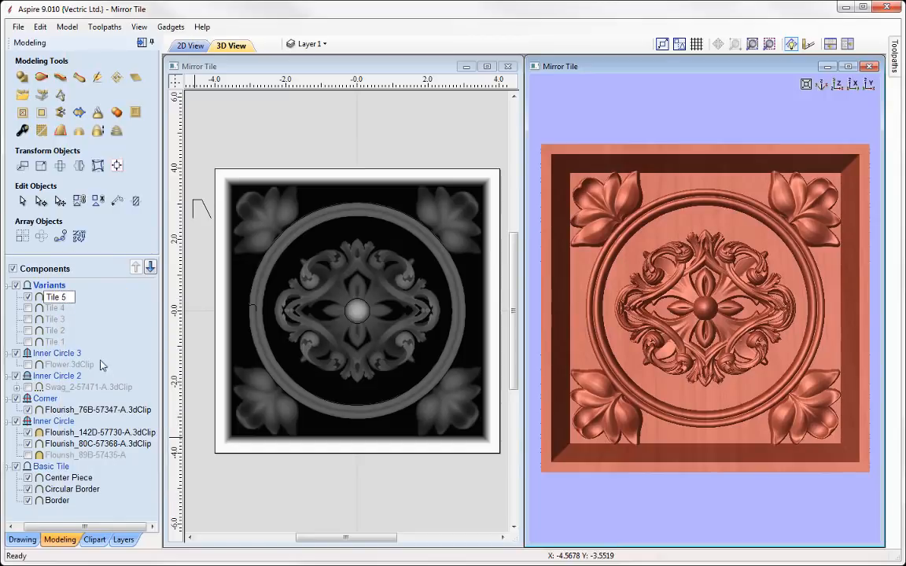
pyautogui.press('Return')
# Step: Export the Tile 5 component as 3D clipart to Tile 5.3dClip in the Mirror Mode folder
pyautogui.rightClick(56, 299)
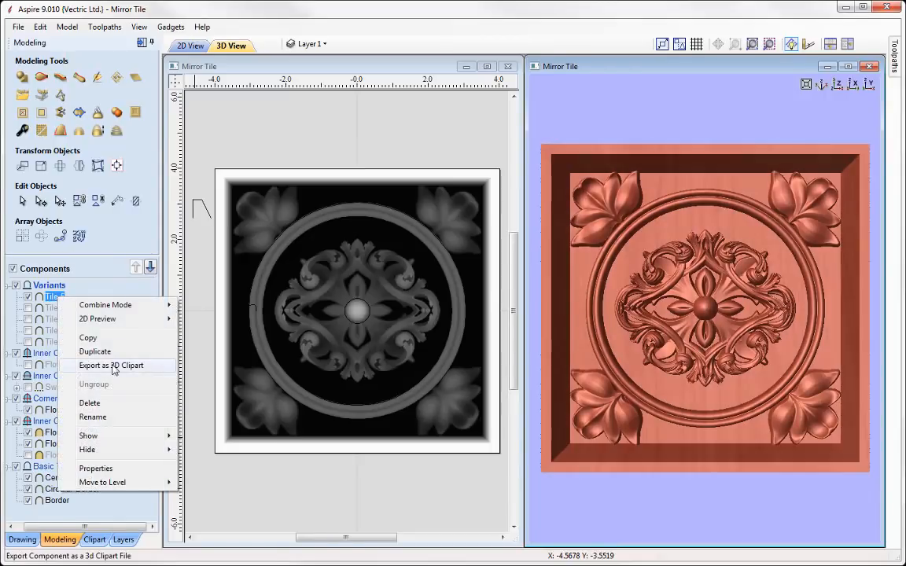
pyautogui.click(162, 364)
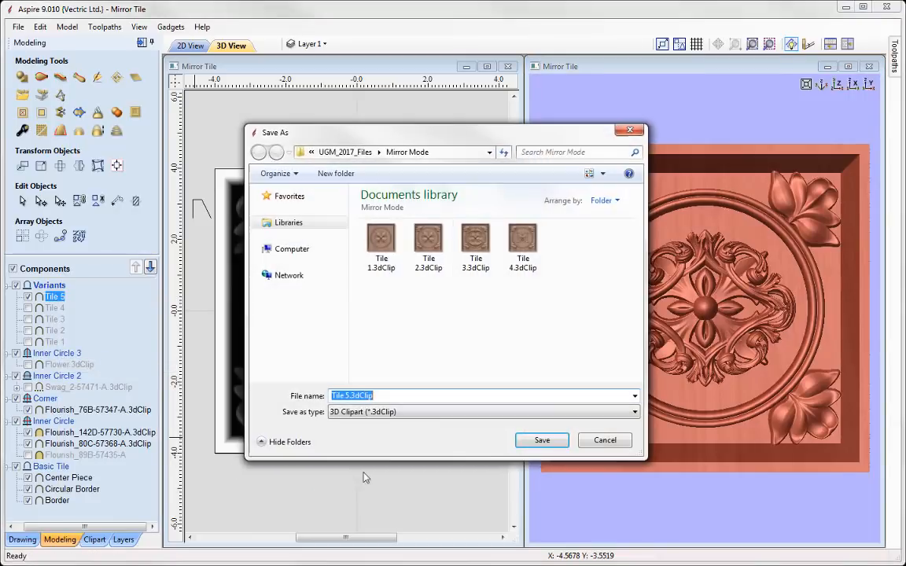
pyautogui.click(542, 437)
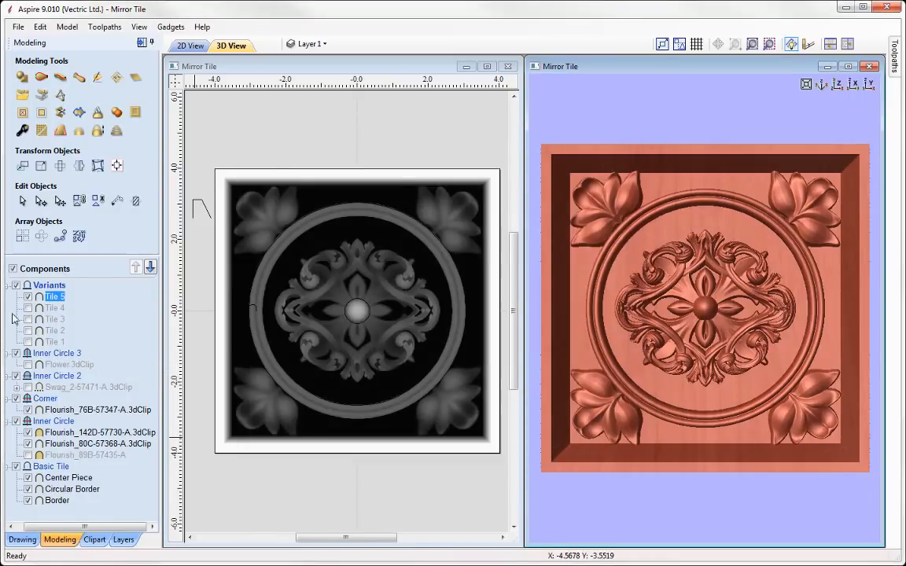
# Step: Hide Tile 5 and the Variants level and make Inner Circle the active level
pyautogui.click(28, 296)
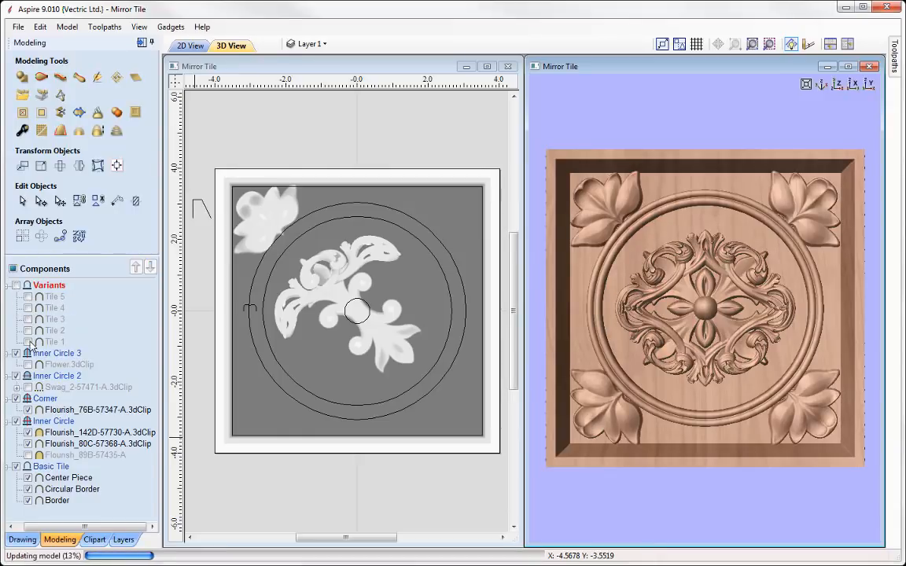
pyautogui.click(55, 421)
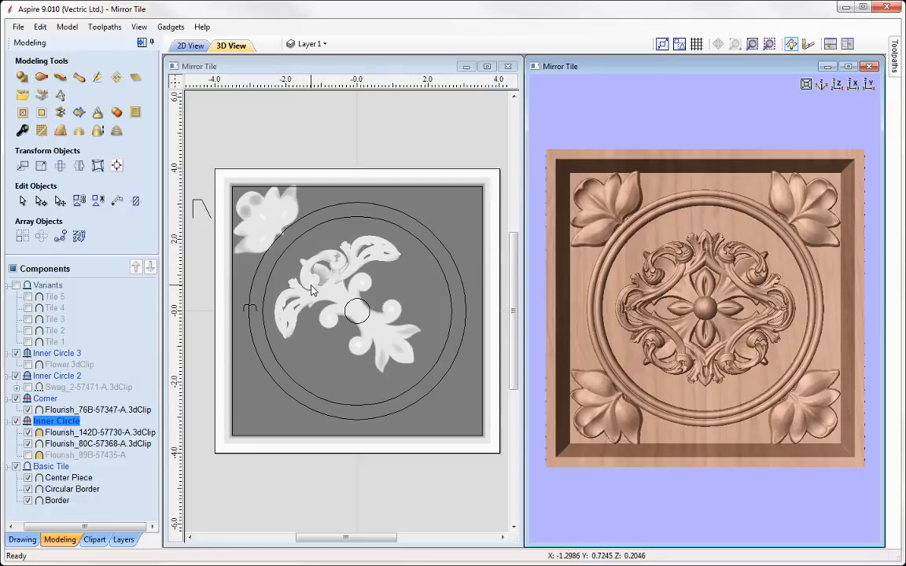
# Step: Move the curved flourish against the circular border's inner edge and resize it to about 3.38 by 3.23 inches
pyautogui.click(339, 260)
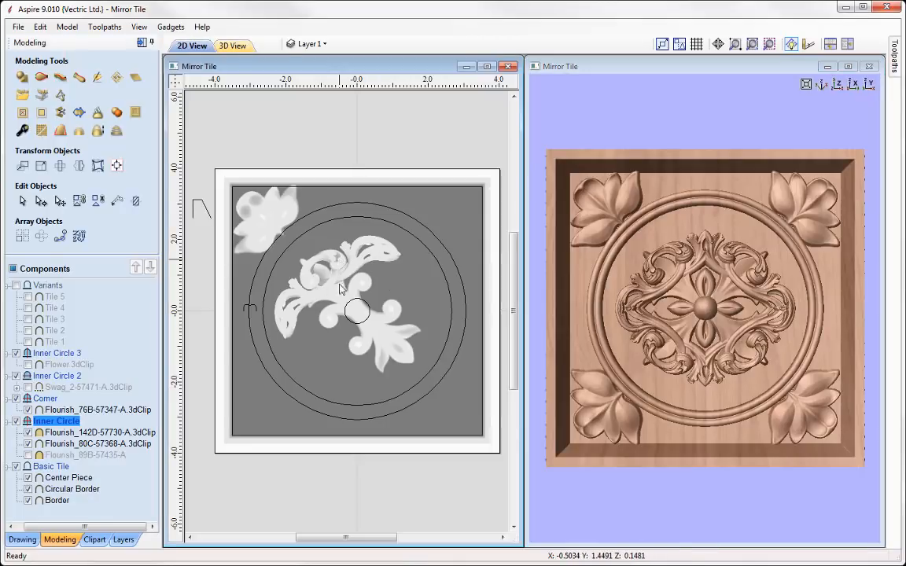
pyautogui.click(339, 265)
pyautogui.moveTo(336, 268); pyautogui.dragTo(313, 248)
pyautogui.moveTo(399, 278); pyautogui.dragTo(379, 278)
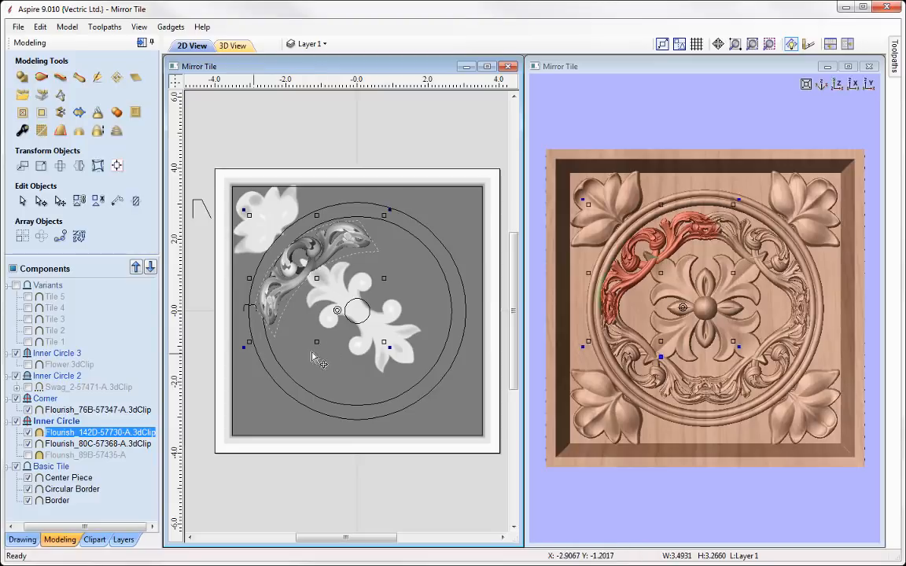
pyautogui.moveTo(317, 342); pyautogui.dragTo(317, 330)
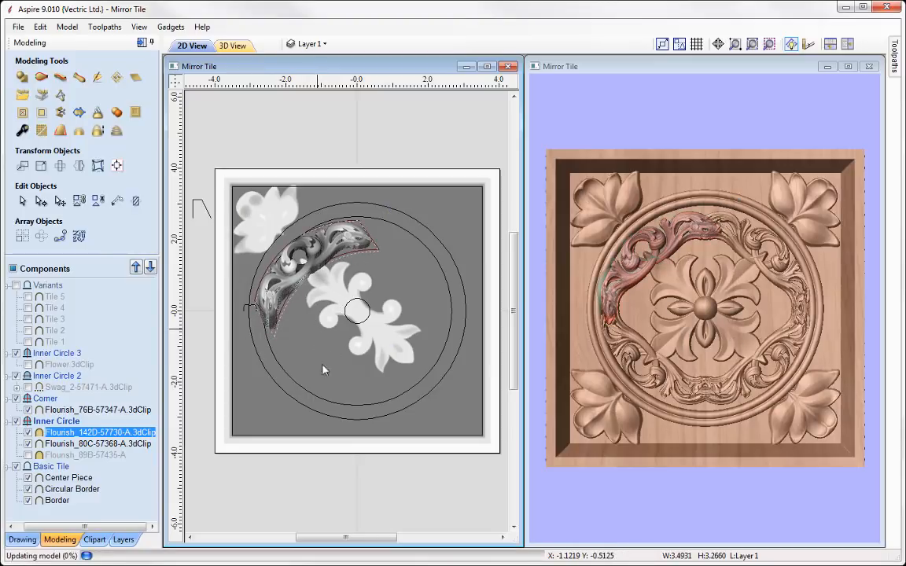
pyautogui.moveTo(389, 211); pyautogui.dragTo(383, 205)
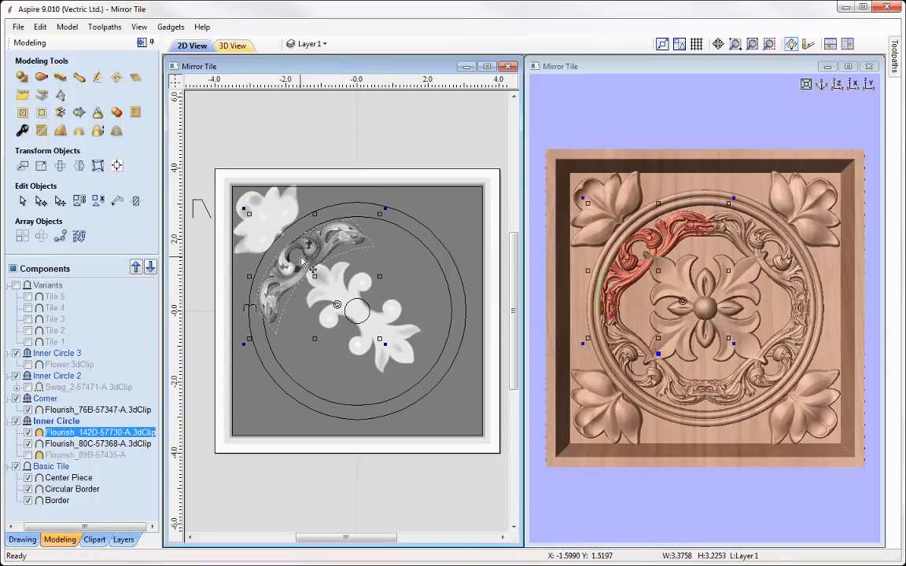
pyautogui.press('Escape')
pyautogui.click(309, 257)
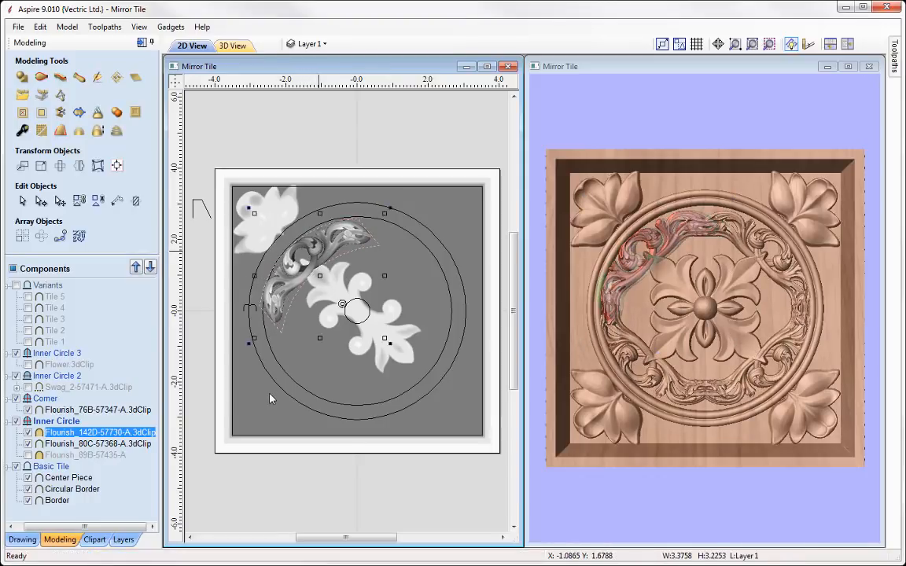
pyautogui.click(762, 125)
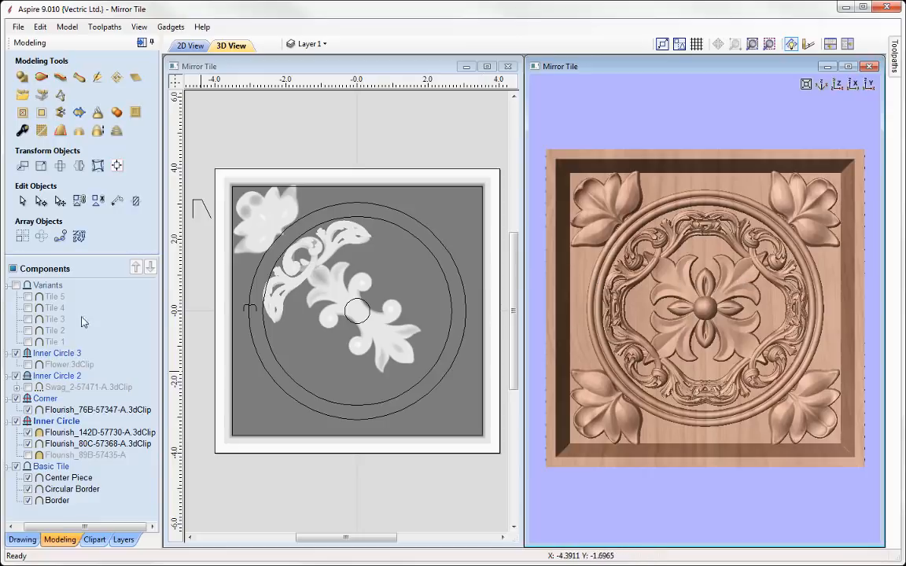
# Step: Show and activate the Variants level, create a component from the visible model there and rename it Tile 6
pyautogui.click(28, 307)
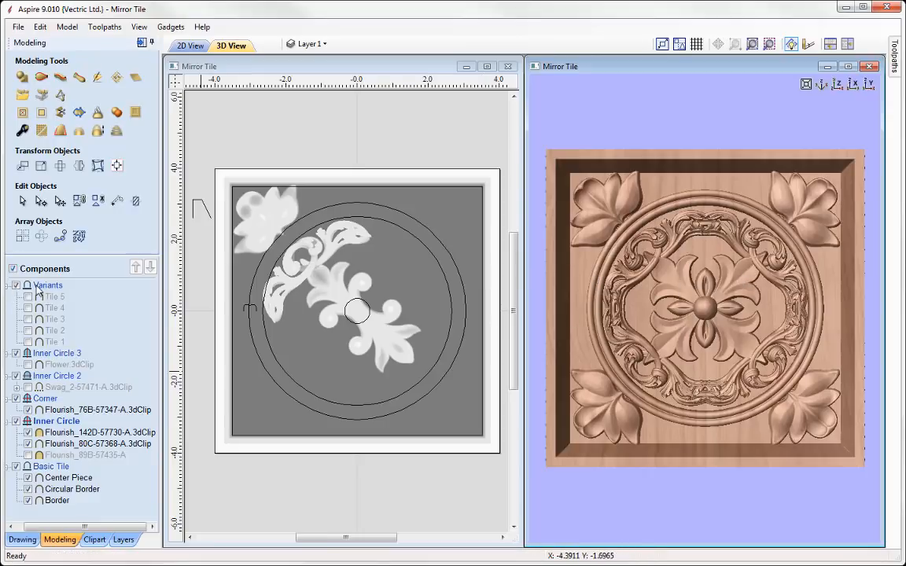
pyautogui.click(54, 286)
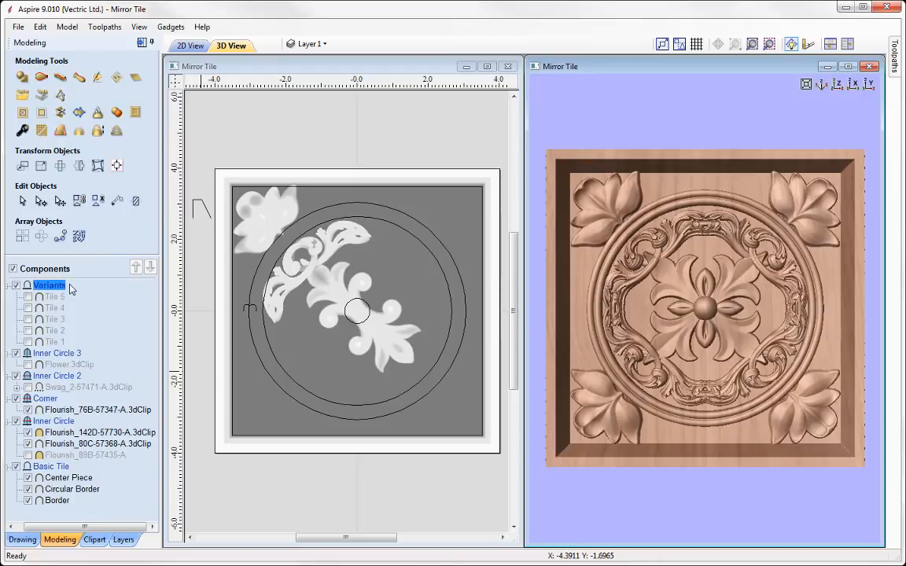
pyautogui.click(116, 112)
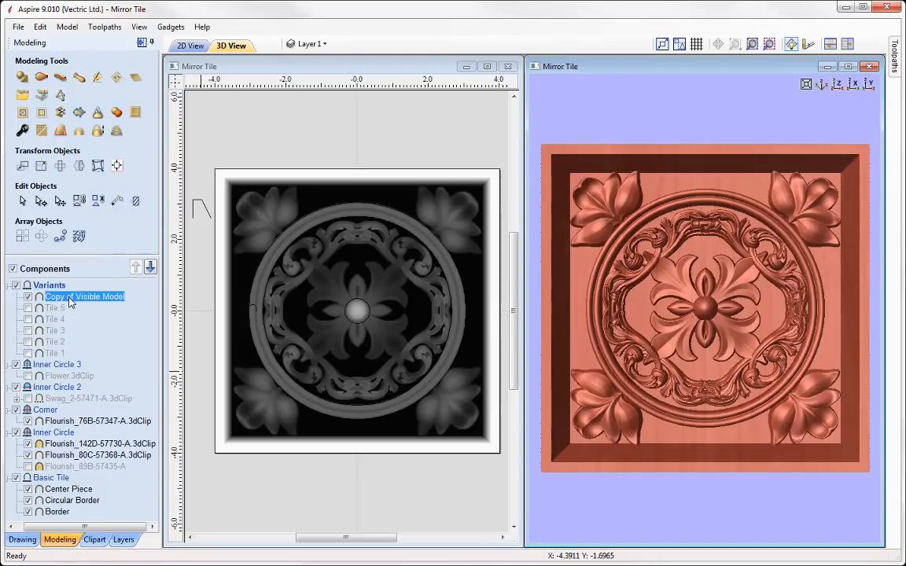
pyautogui.rightClick(69, 298)
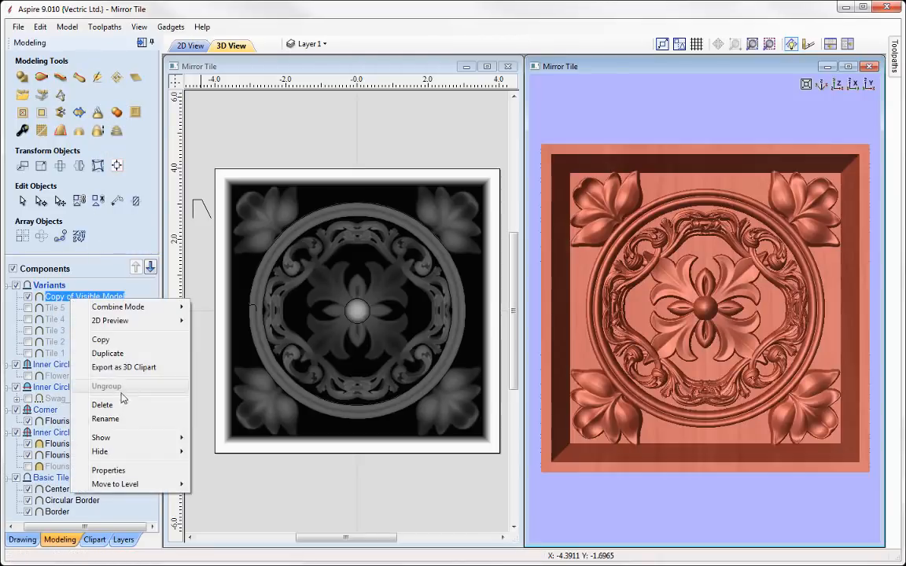
pyautogui.click(110, 419)
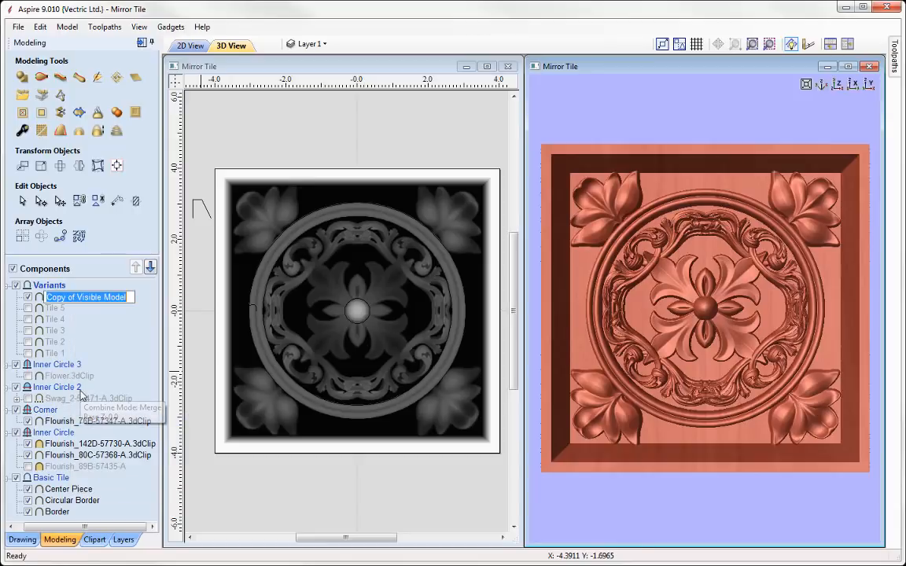
pyautogui.write('Tile 6')
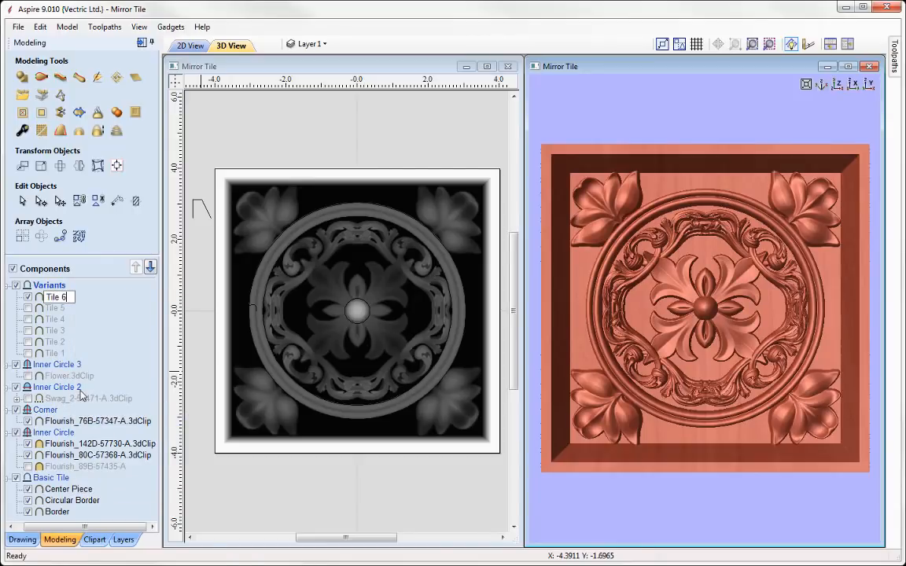
pyautogui.press('Return')
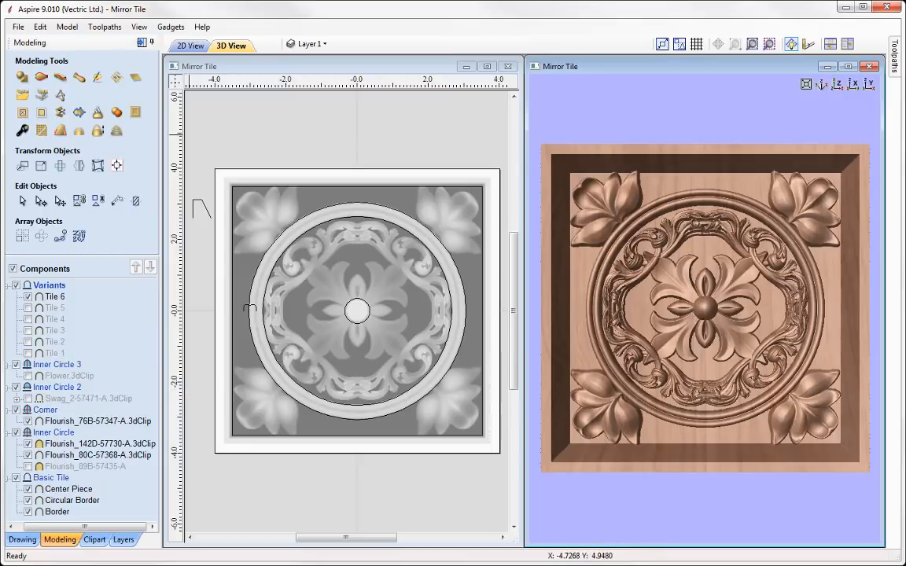
# Step: Save the project as a new Aspire file in the Mirror Mode folder, adding _Fin to the Mirror Tile file name
pyautogui.click(17, 27)
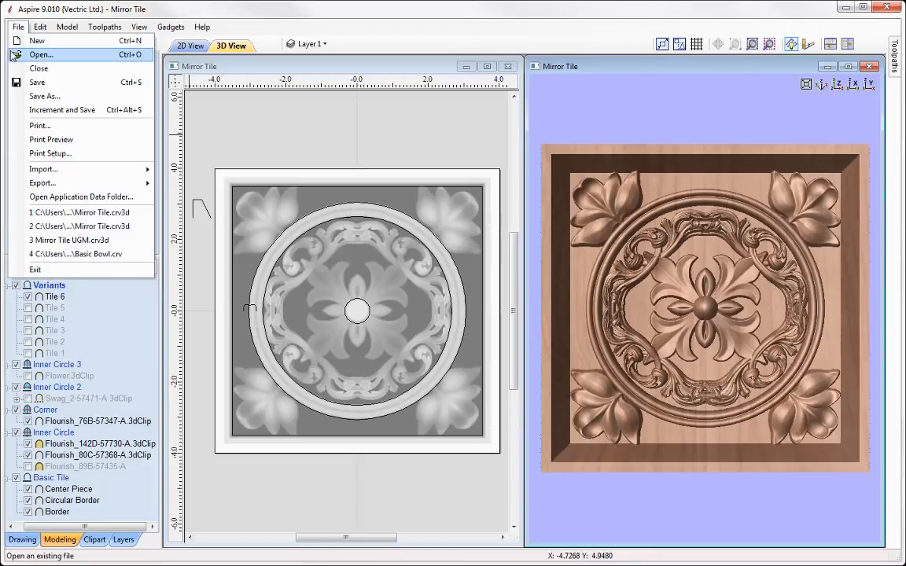
pyautogui.click(63, 98)
pyautogui.click(363, 396)
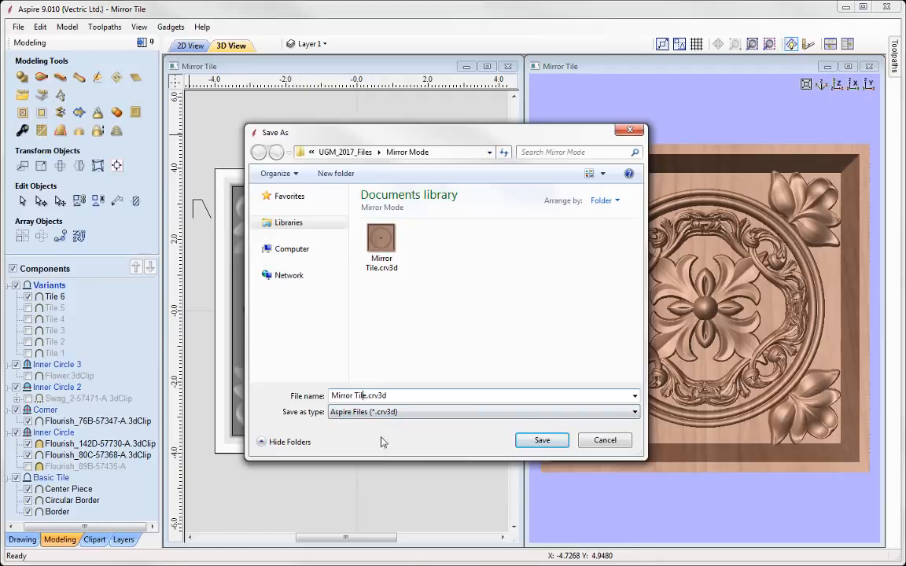
pyautogui.write('_Fin')
pyautogui.click(542, 441)
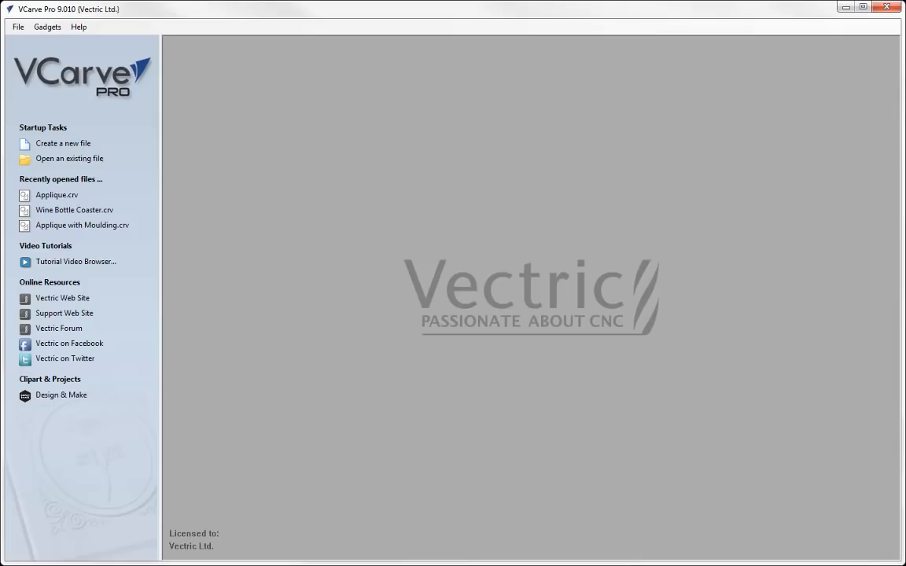
# Step: In VCarve Pro, create a new single-sided job 8 inches wide, 8 inches high and 1 inch thick
pyautogui.click(19, 146)
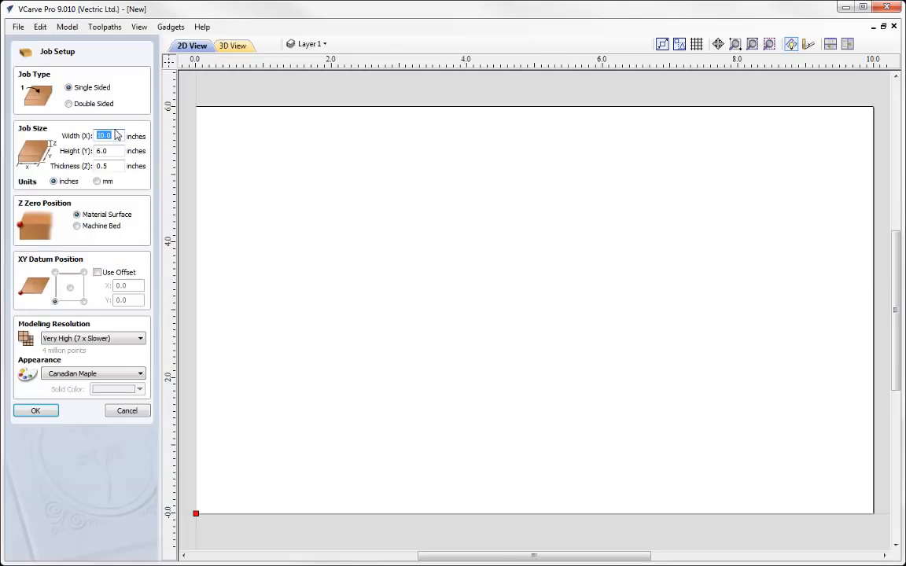
pyautogui.write('8')
pyautogui.press('Tab')
pyautogui.write('8')
pyautogui.press('Tab')
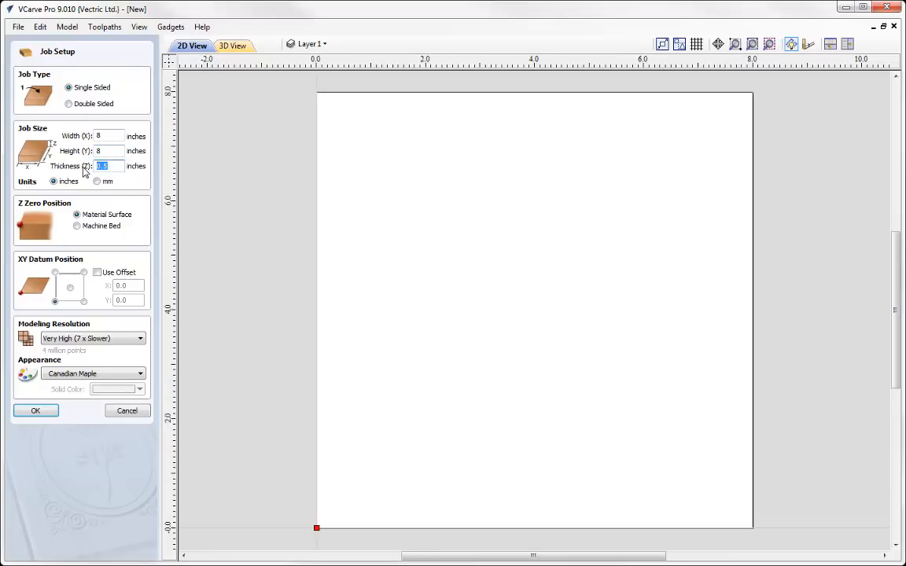
pyautogui.write('1')
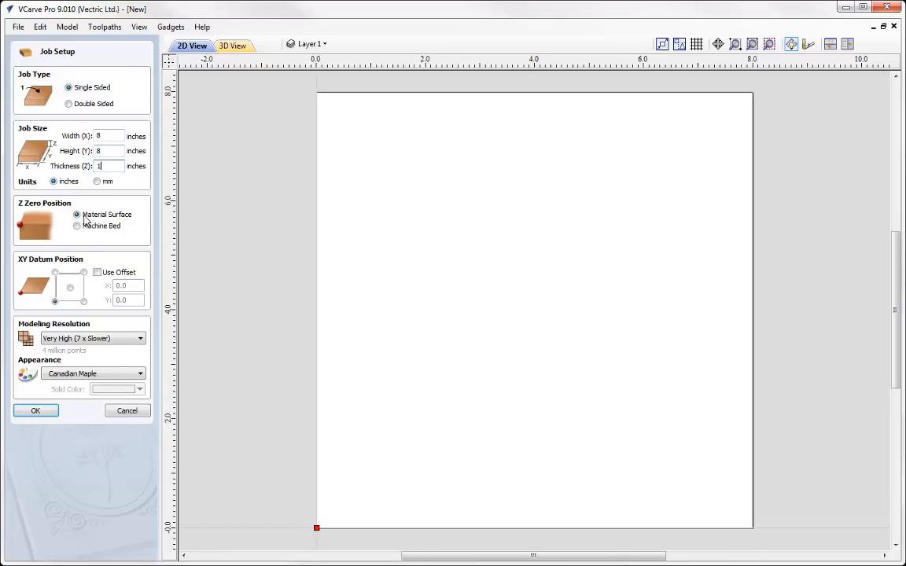
pyautogui.click(35, 412)
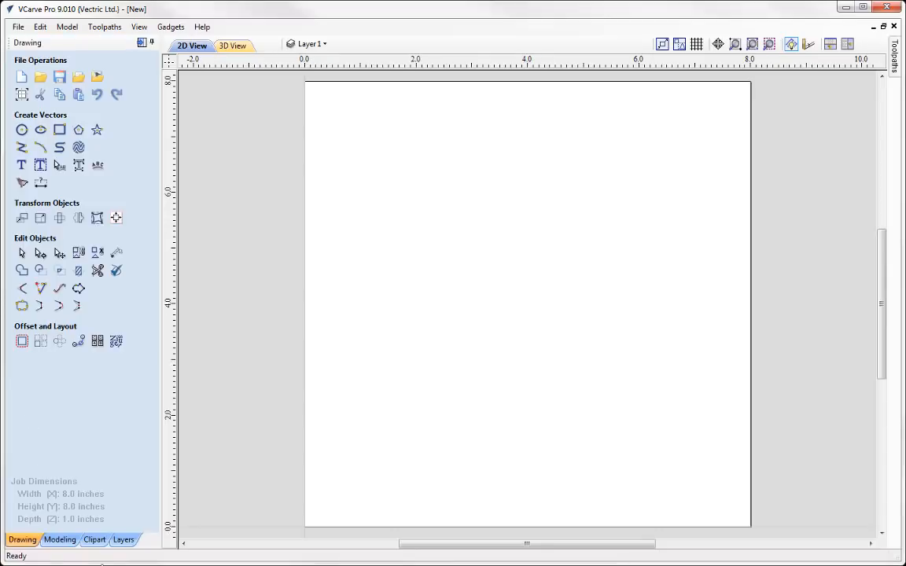
# Step: Rename the Level 1 component level as Base
pyautogui.click(60, 540)
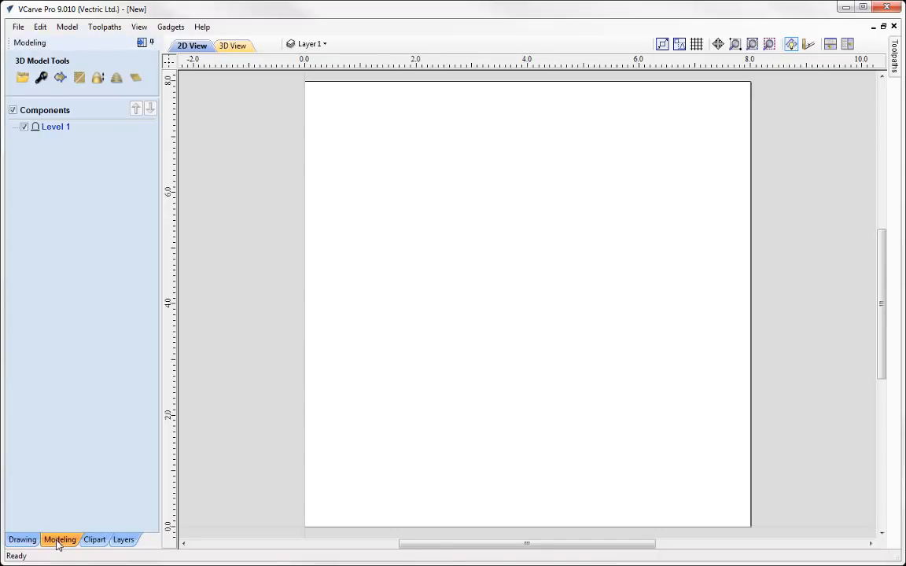
pyautogui.rightClick(45, 127)
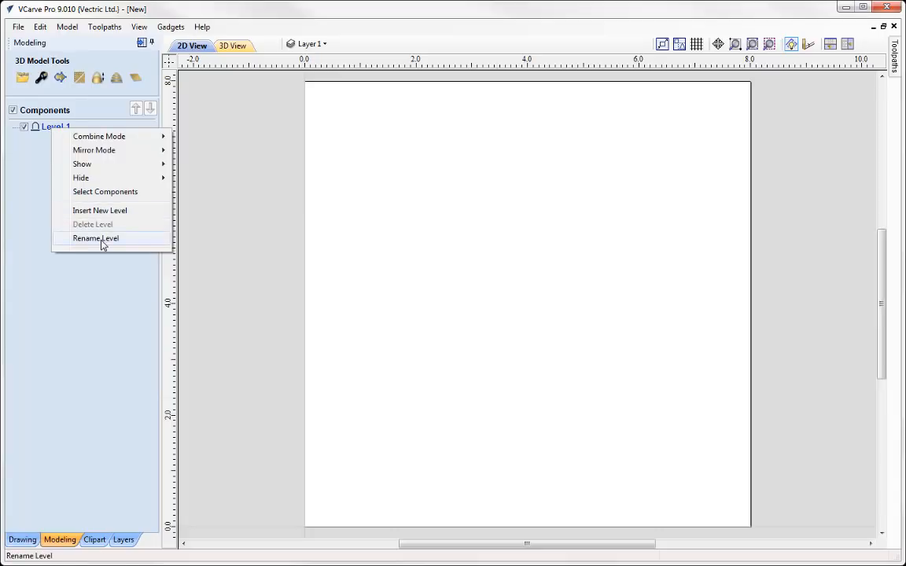
pyautogui.click(75, 243)
pyautogui.write('Base')
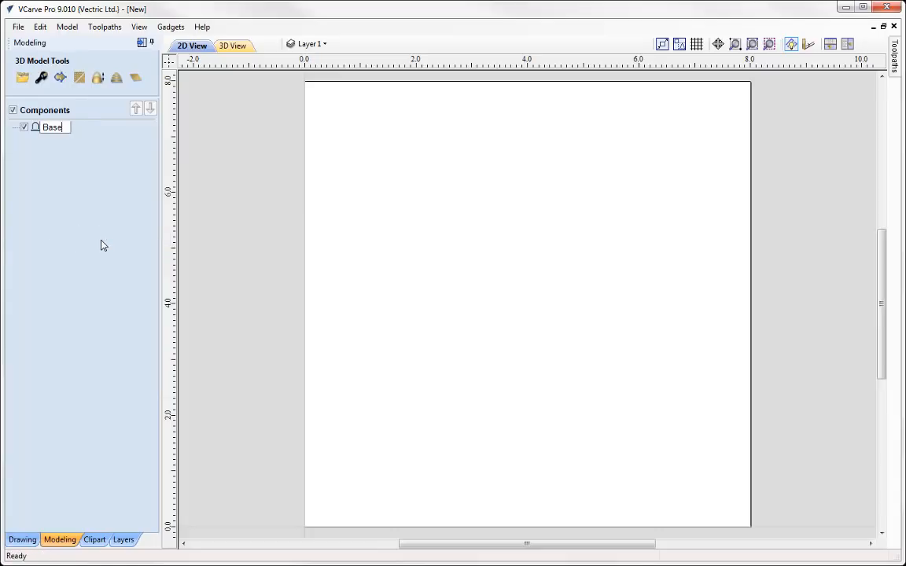
pyautogui.press('Return')
# Step: Open the Wine Bar No.2 folder of the Design&Make clipart library
pyautogui.click(94, 539)
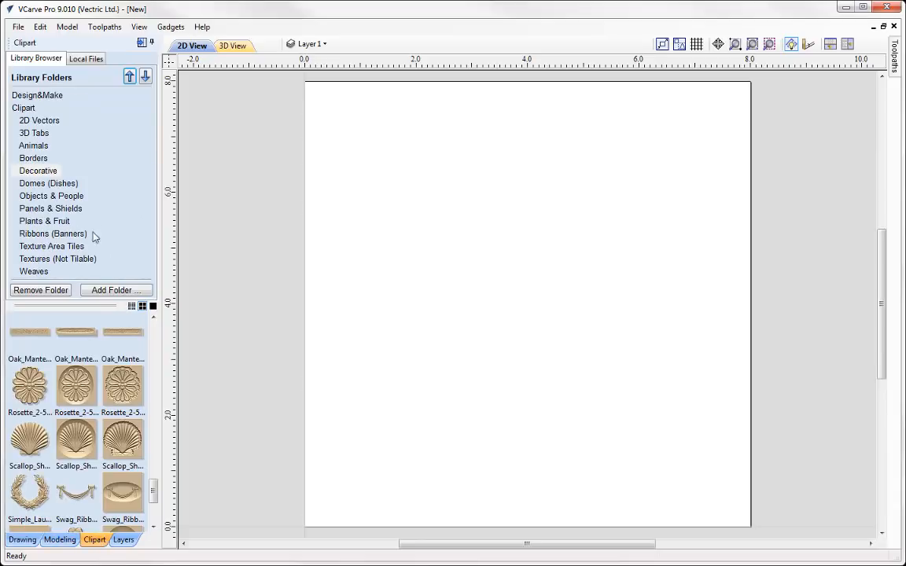
pyautogui.click(28, 96)
pyautogui.moveTo(146, 106); pyautogui.dragTo(141, 250)
pyautogui.click(51, 247)
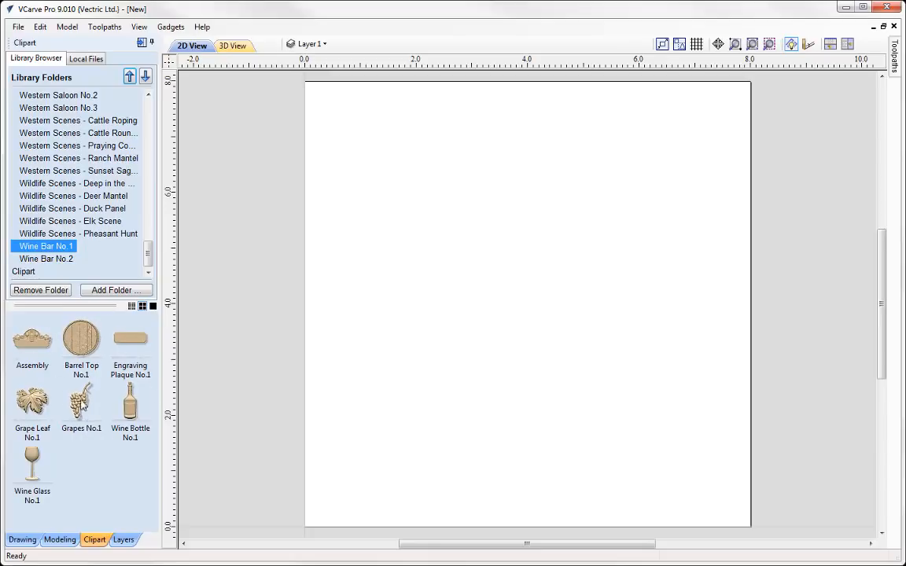
pyautogui.click(56, 262)
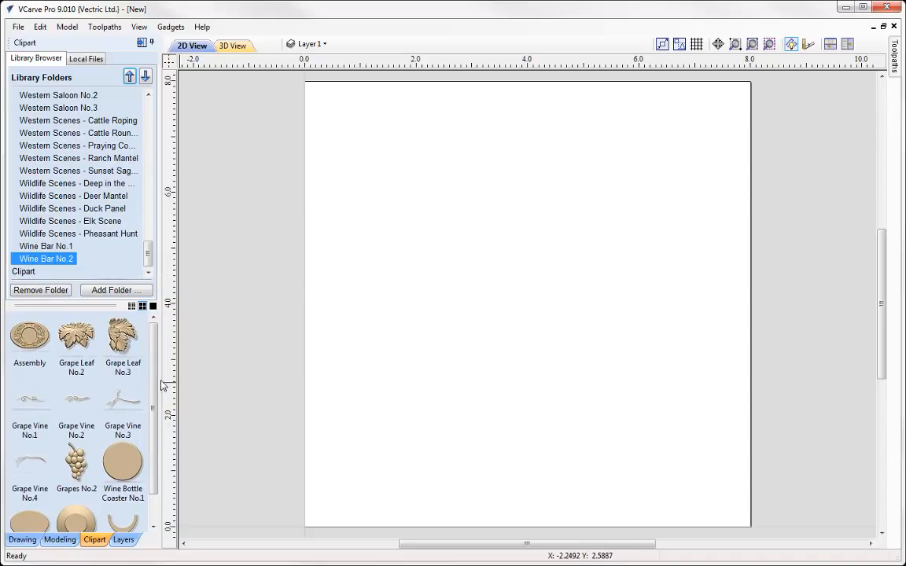
# Step: Insert the Wine Bottle Coaster No.3 clipart and, with 2D and 3D views side by side, scale it to about 7.35 inches
pyautogui.scroll(-1, 94, 472)
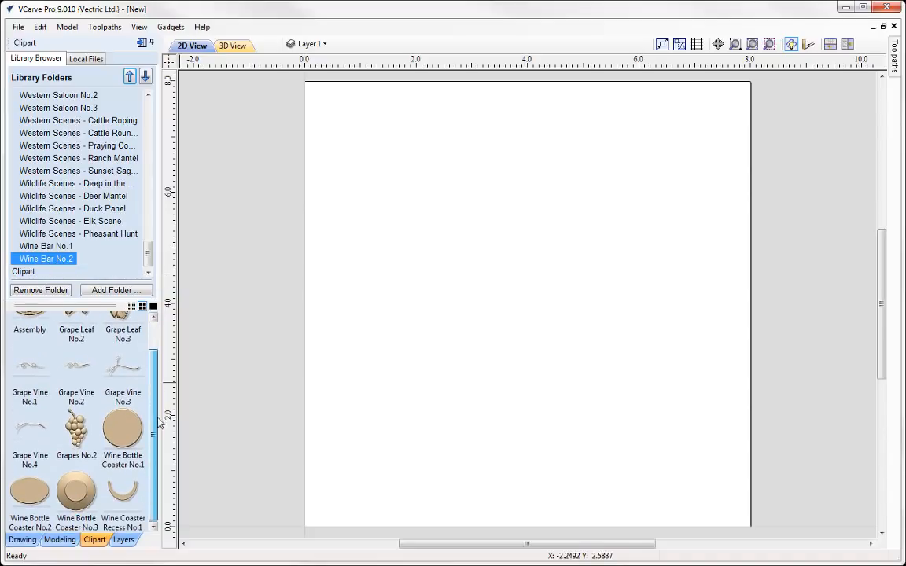
pyautogui.doubleClick(76, 493)
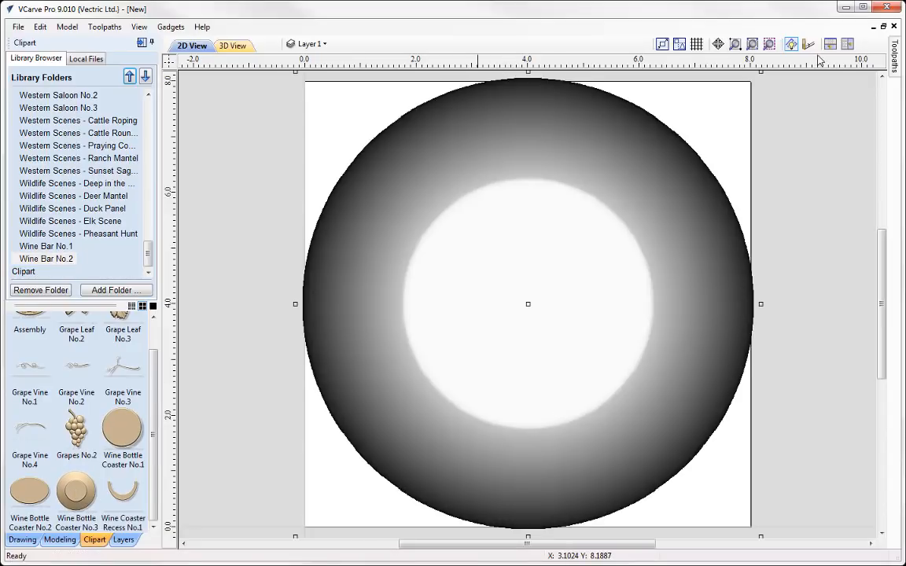
pyautogui.click(847, 44)
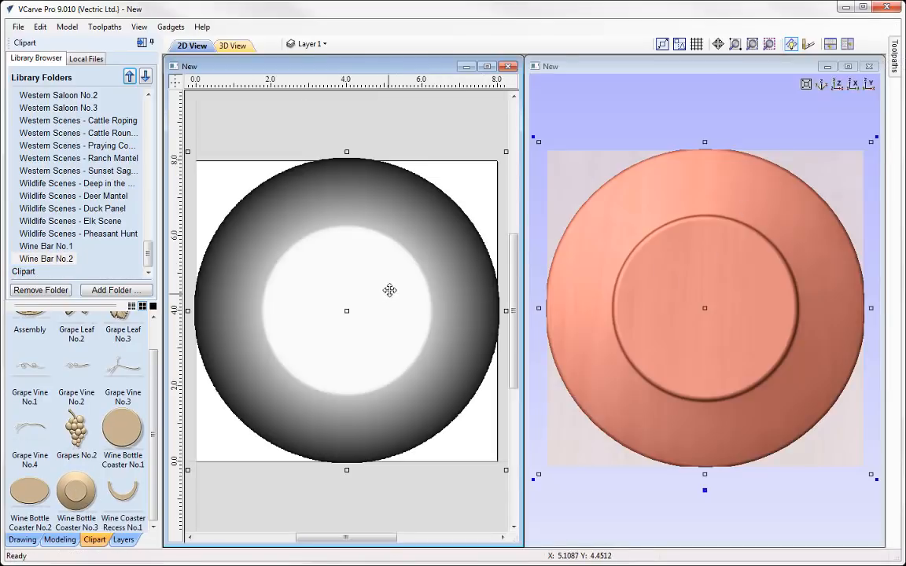
pyautogui.moveTo(507, 150); pyautogui.dragTo(491, 166)
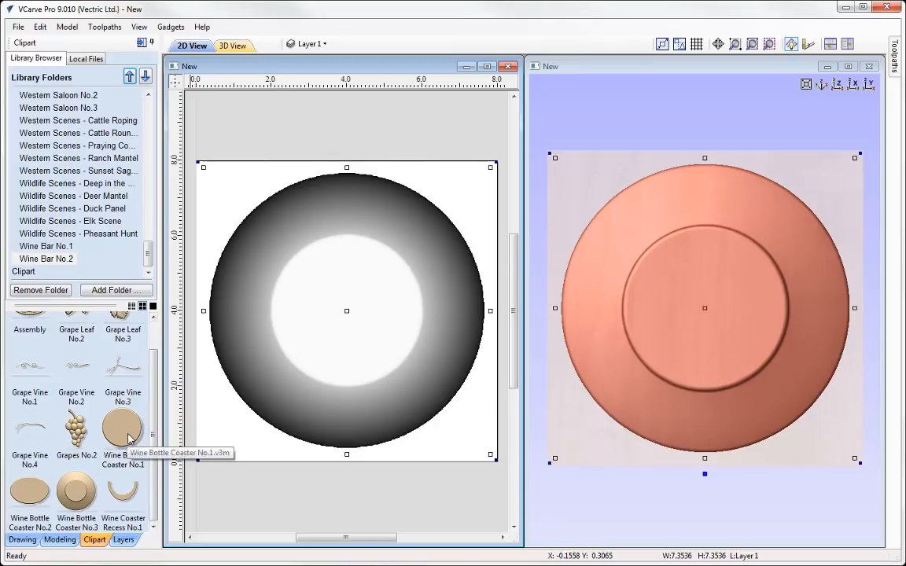
# Step: Insert the Wine Bottle Coaster No.1 clipart centred on the coaster base and set its width to 3.1 inches with proportions linked
pyautogui.moveTo(128, 439); pyautogui.dragTo(380, 207)
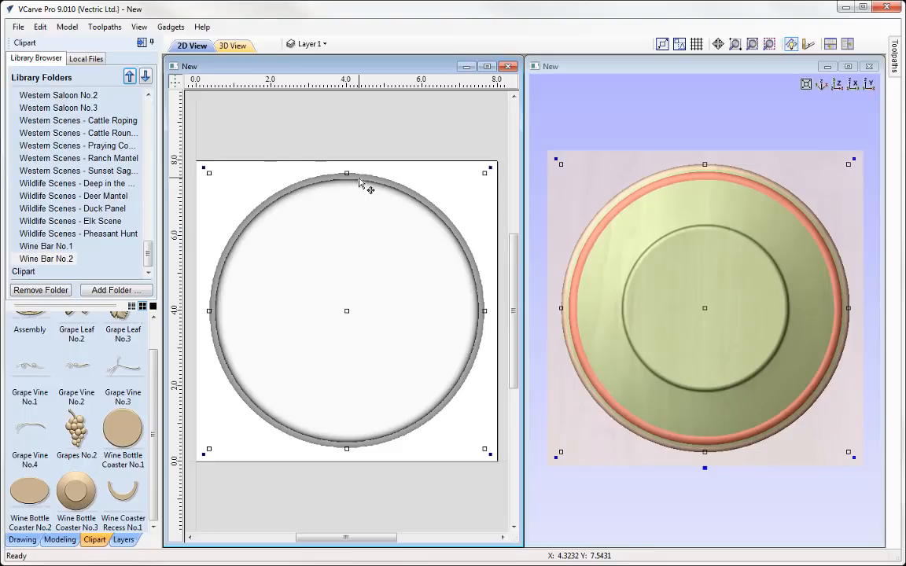
pyautogui.click(60, 539)
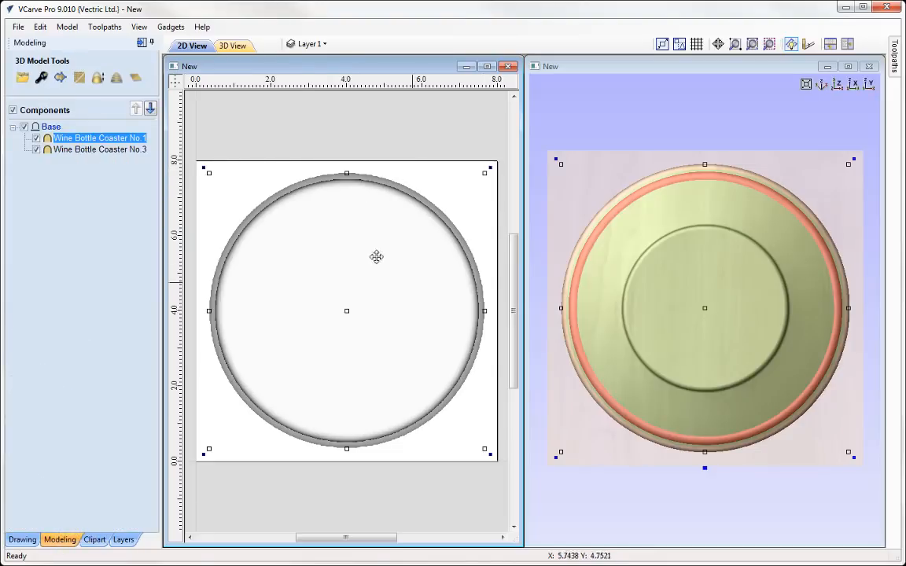
pyautogui.click(22, 540)
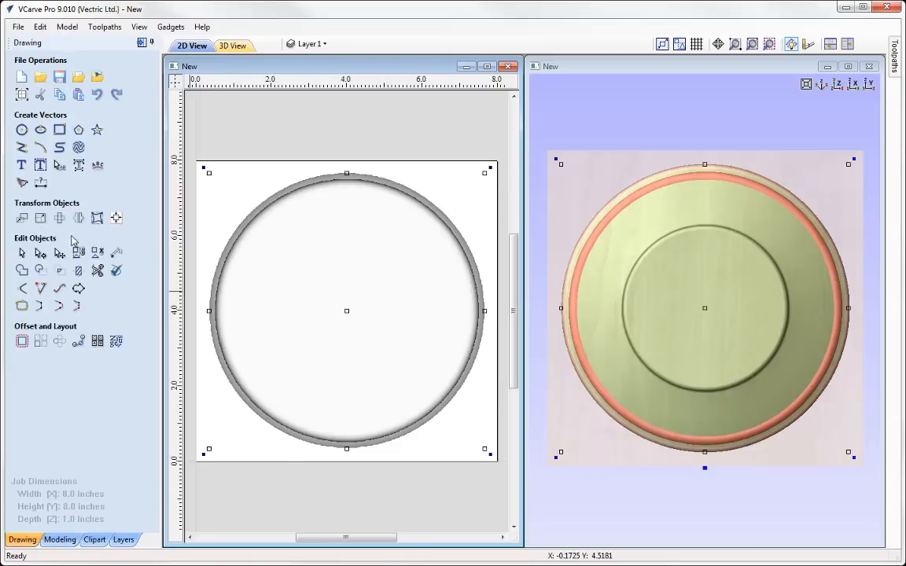
pyautogui.click(40, 220)
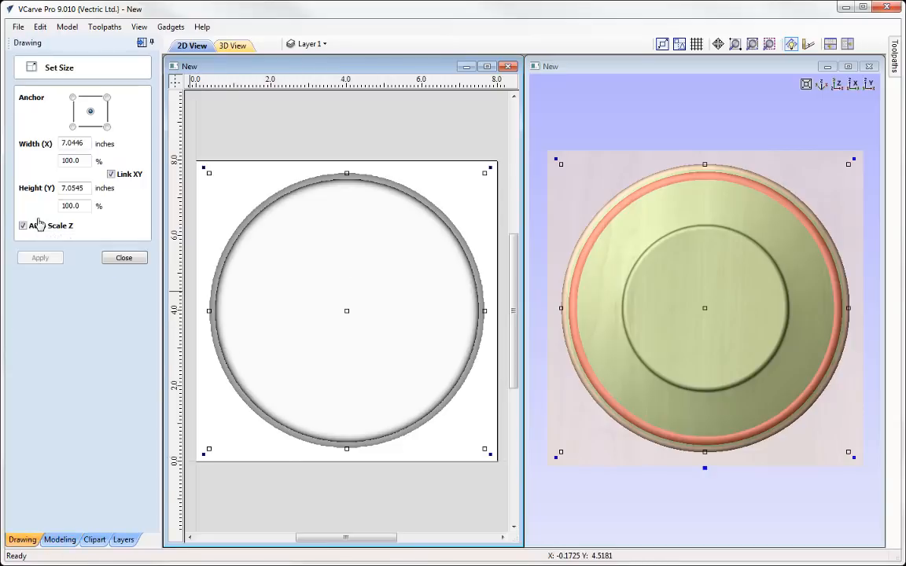
pyautogui.doubleClick(73, 143)
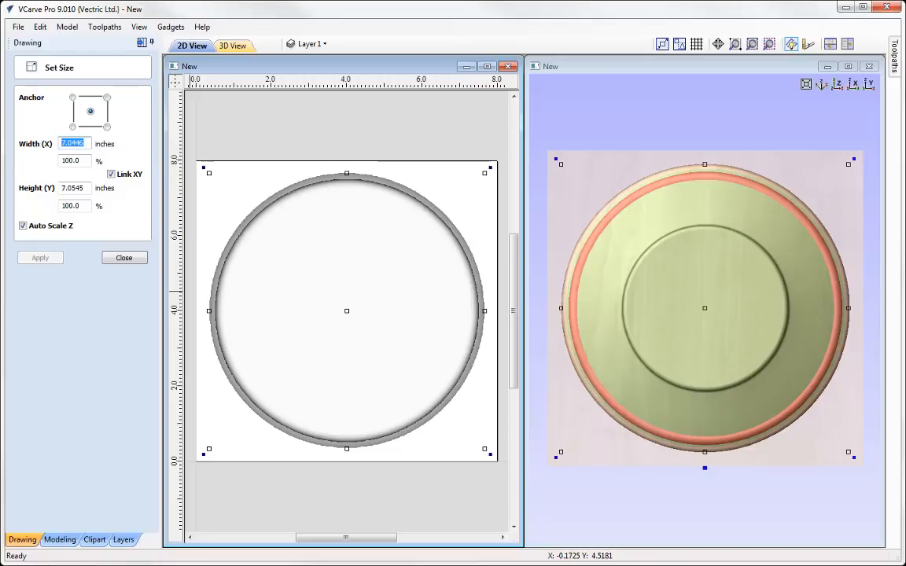
pyautogui.write('3.1')
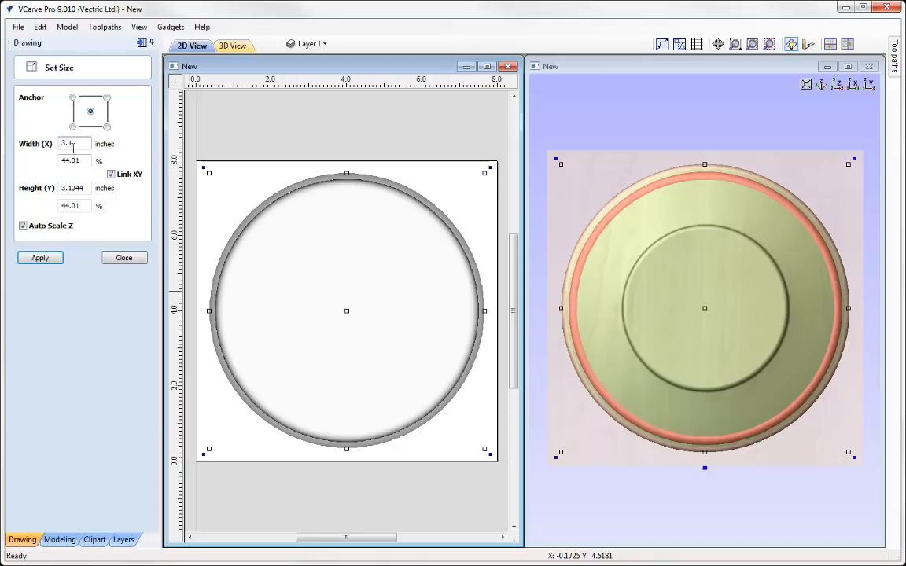
pyautogui.click(40, 258)
pyautogui.click(126, 258)
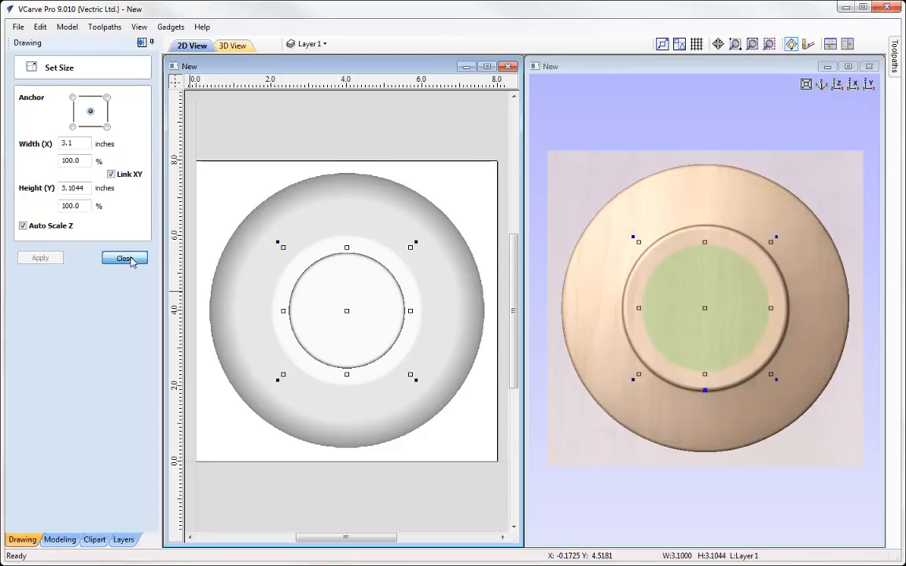
# Step: Set the combine mode of Wine Bottle Coaster No.1 to Subtract so it recesses the coaster's centre
pyautogui.click(60, 539)
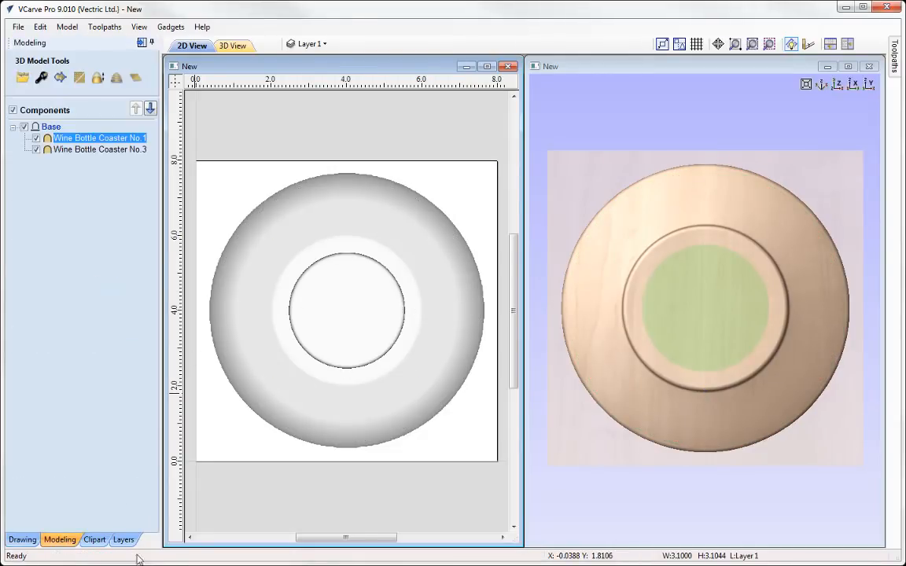
pyautogui.rightClick(84, 139)
pyautogui.moveTo(156, 149)
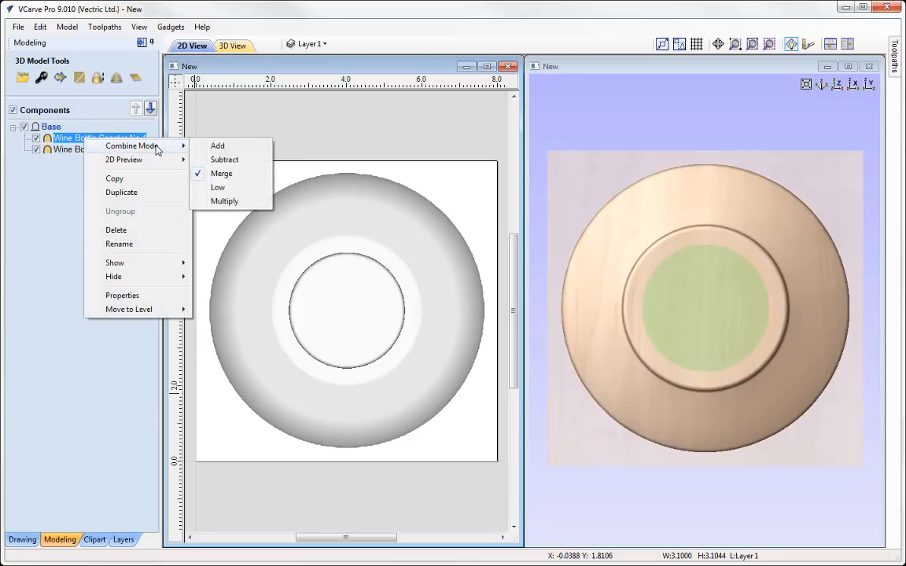
pyautogui.click(223, 161)
pyautogui.moveTo(659, 449); pyautogui.dragTo(667, 324)
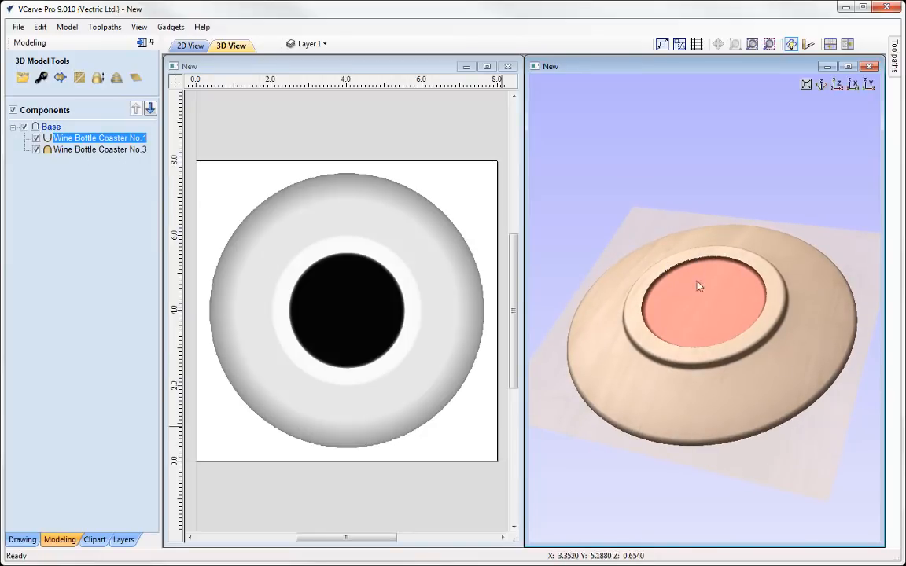
# Step: Set the shape height of the subtracted Wine Bottle Coaster No.1 component to 0.5 inches
pyautogui.click(41, 78)
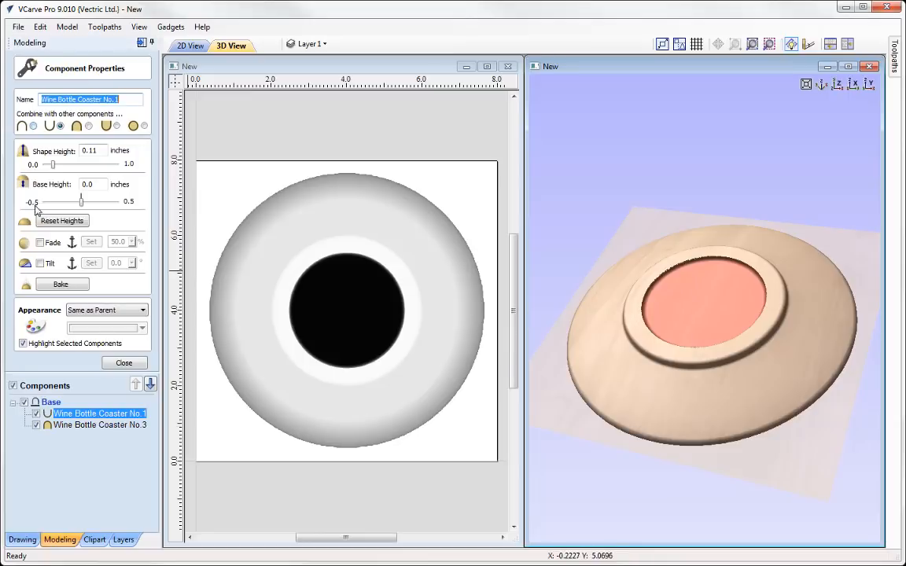
pyautogui.doubleClick(92, 150)
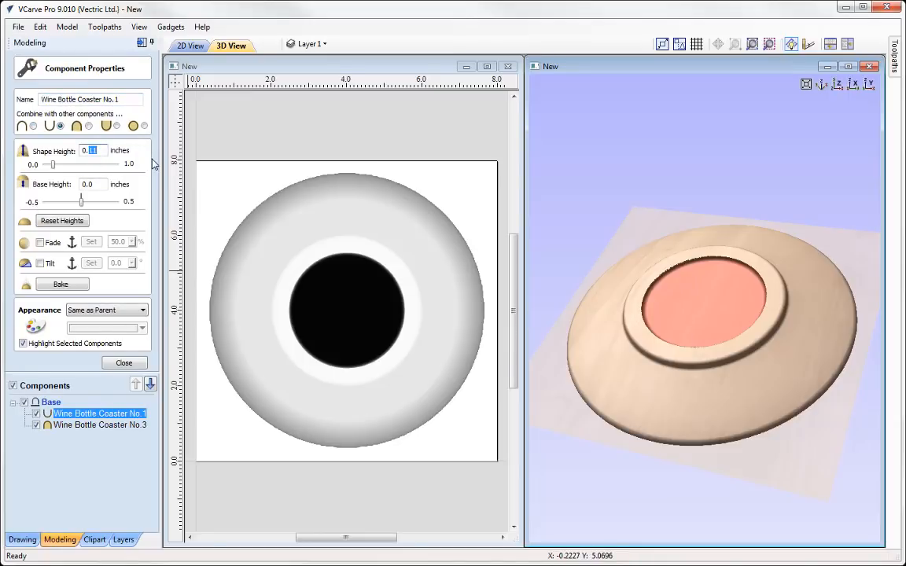
pyautogui.write('5')
pyautogui.press('Return')
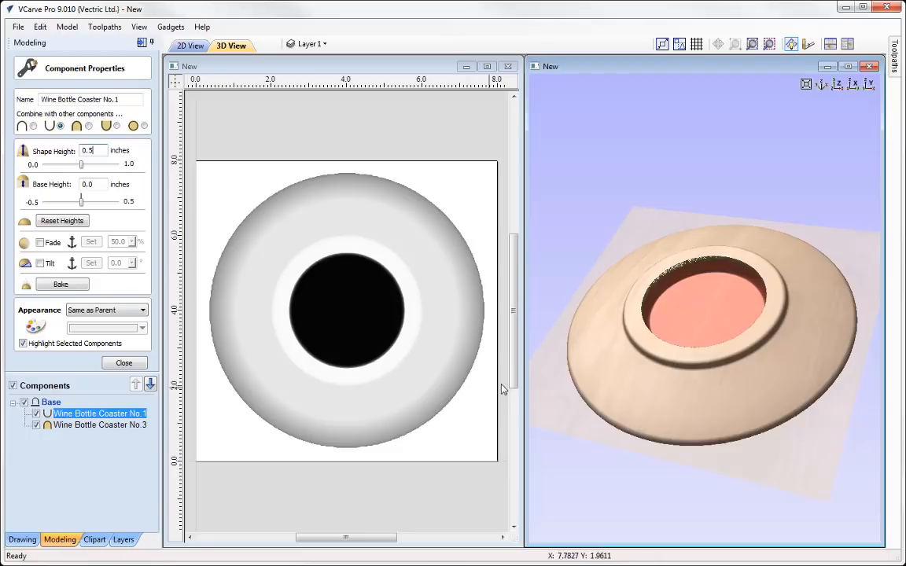
pyautogui.moveTo(714, 407); pyautogui.dragTo(703, 354)
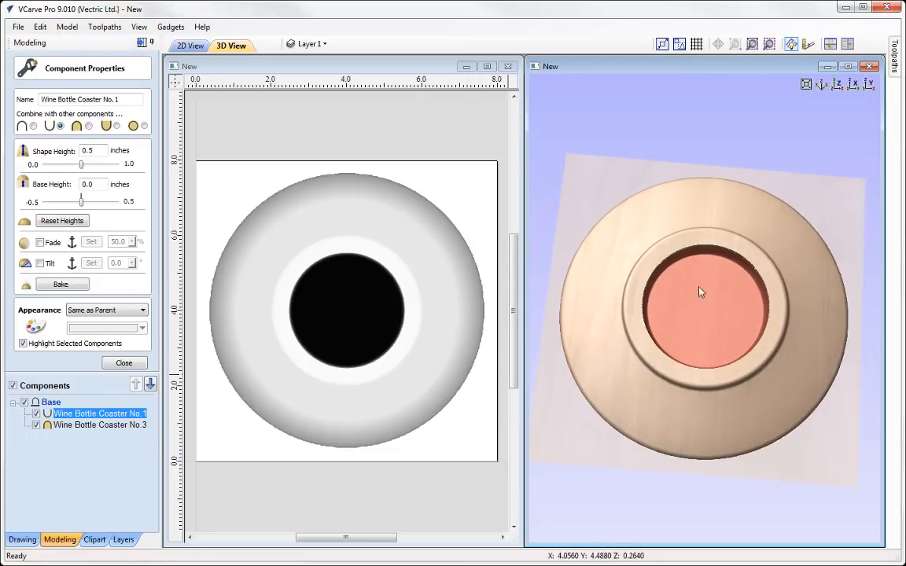
pyautogui.click(124, 364)
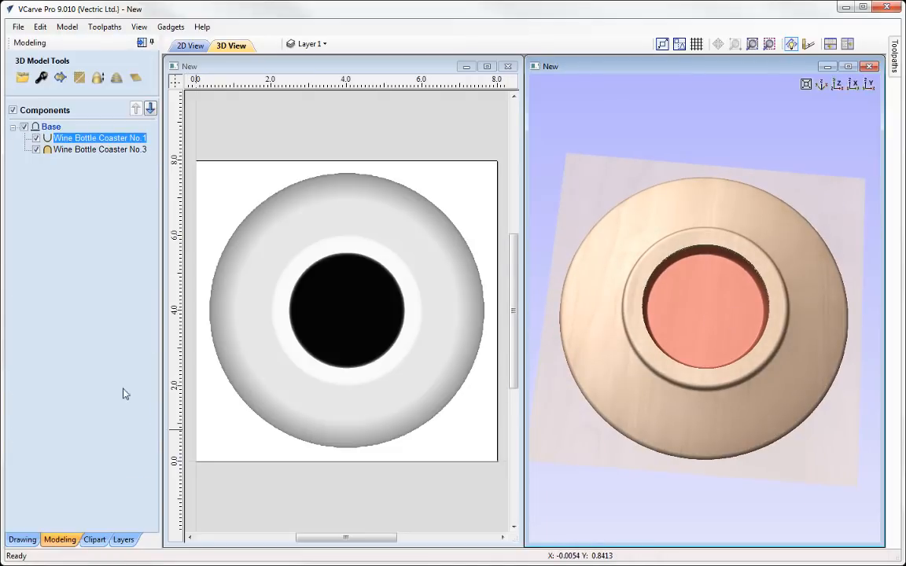
pyautogui.click(838, 83)
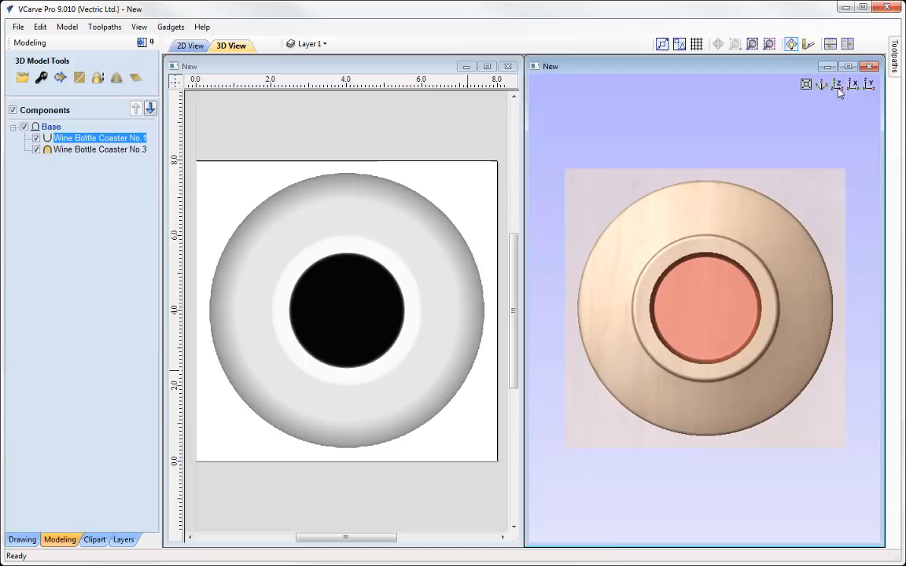
# Step: Insert a new component level above the Base level and name it Details
pyautogui.click(13, 127)
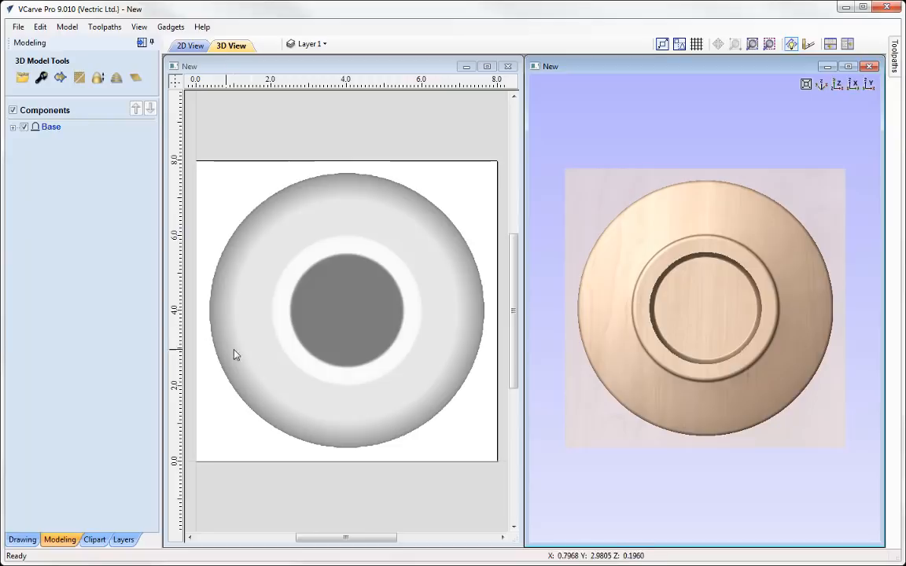
pyautogui.rightClick(54, 132)
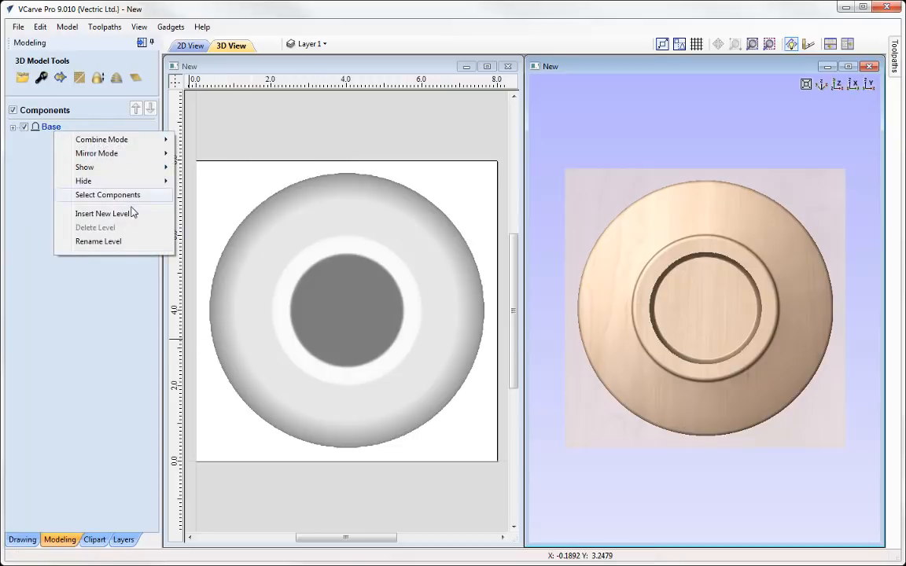
pyautogui.click(119, 213)
pyautogui.rightClick(60, 134)
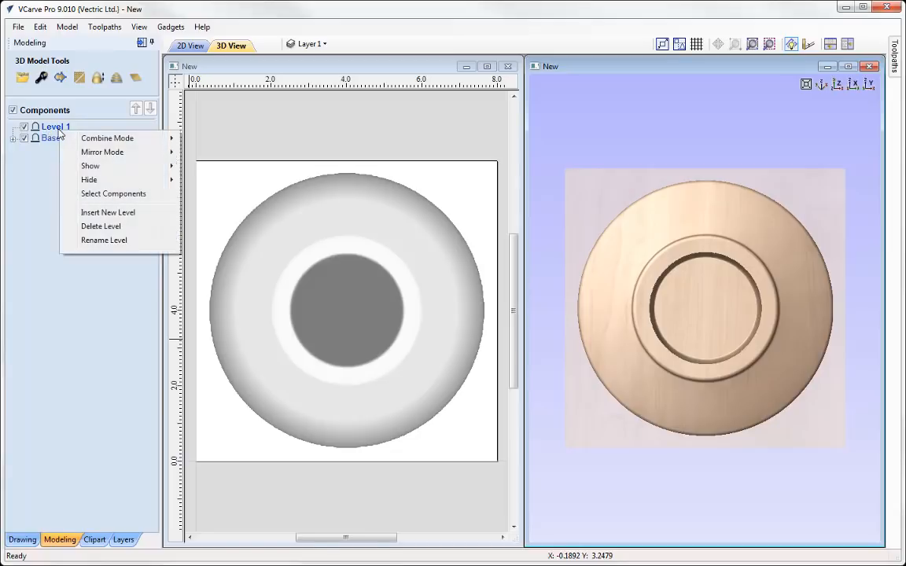
pyautogui.click(105, 241)
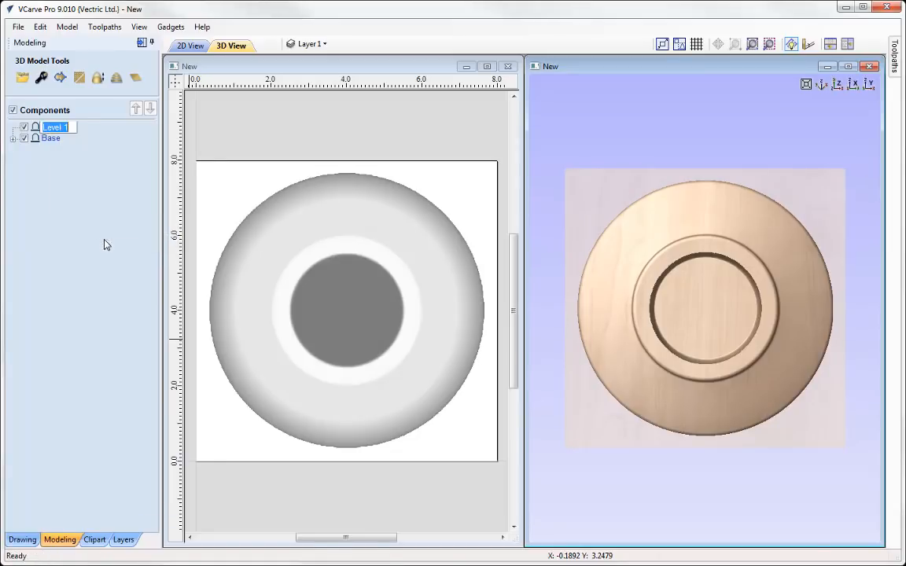
pyautogui.write('Details')
pyautogui.press('Return')
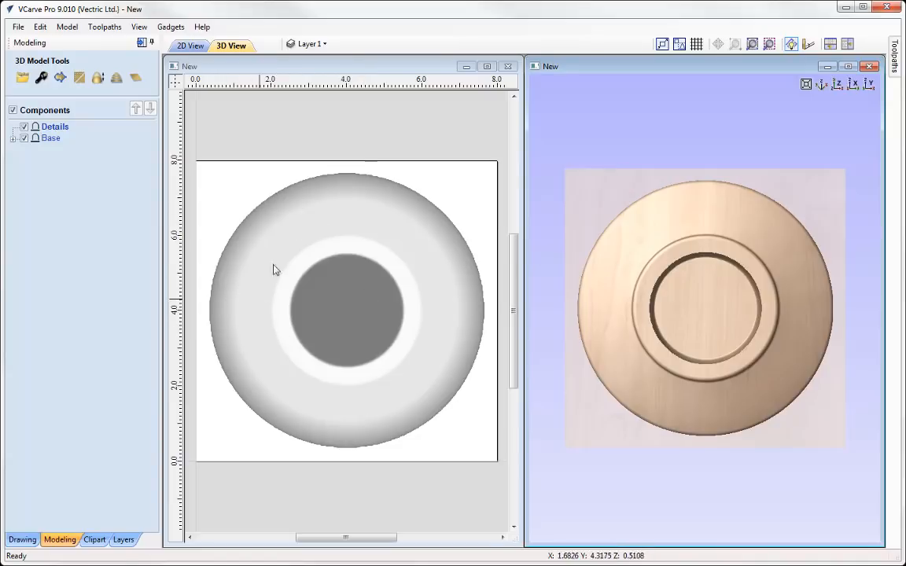
# Step: Set the mirror mode of the Details level to Top Left Quadrant
pyautogui.rightClick(55, 138)
pyautogui.moveTo(137, 157)
pyautogui.click(230, 234)
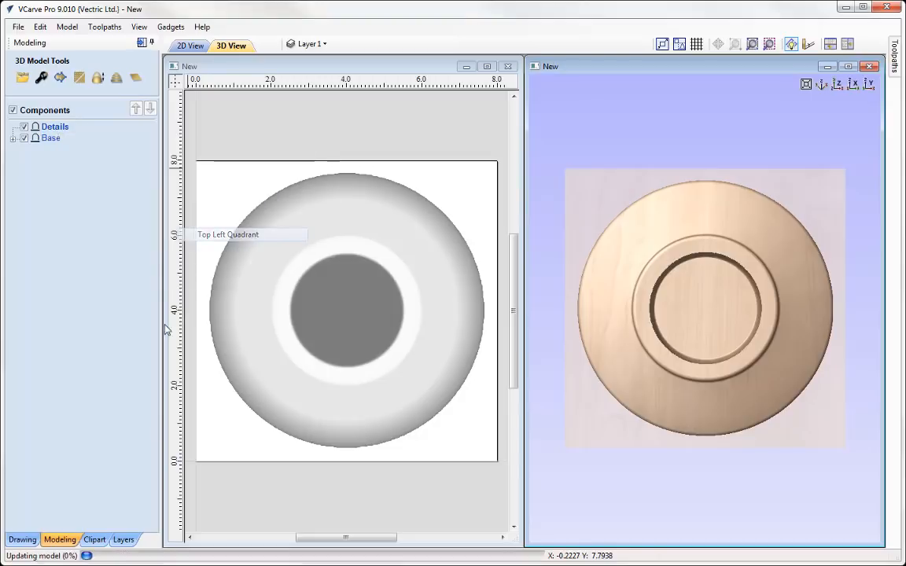
# Step: Insert the Grape Leaf No.2 clipart, scale it to about 2 inches wide, and place it rotated on the coaster's upper-left rim
pyautogui.click(94, 540)
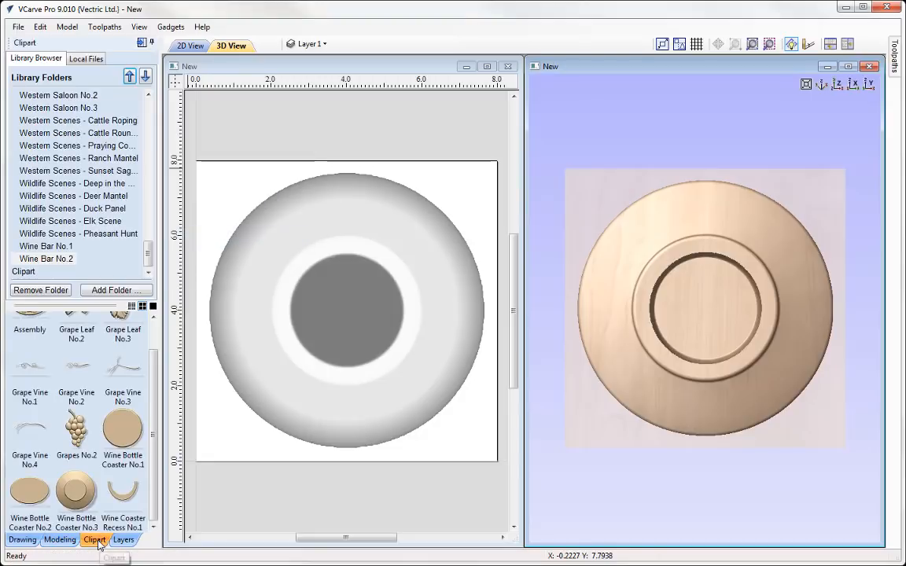
pyautogui.scroll(1, 79, 386)
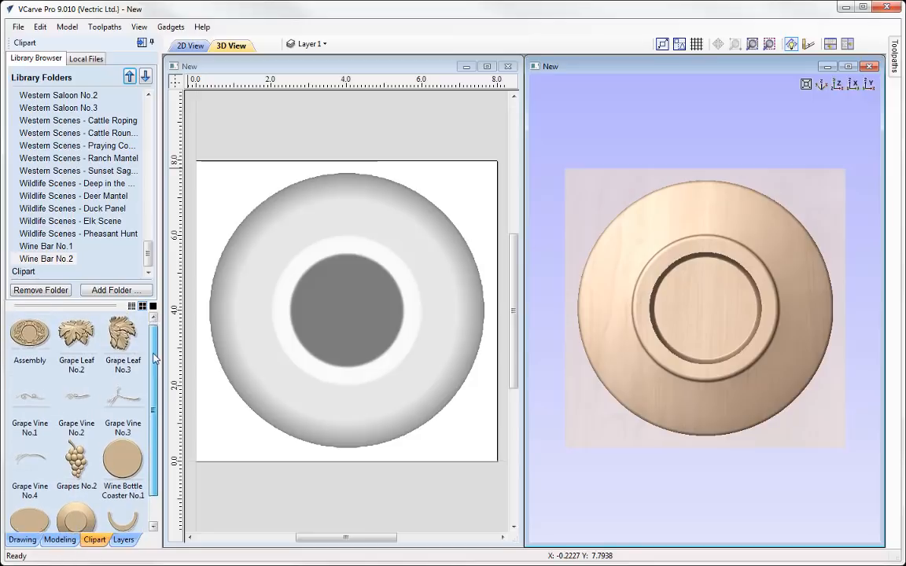
pyautogui.doubleClick(77, 343)
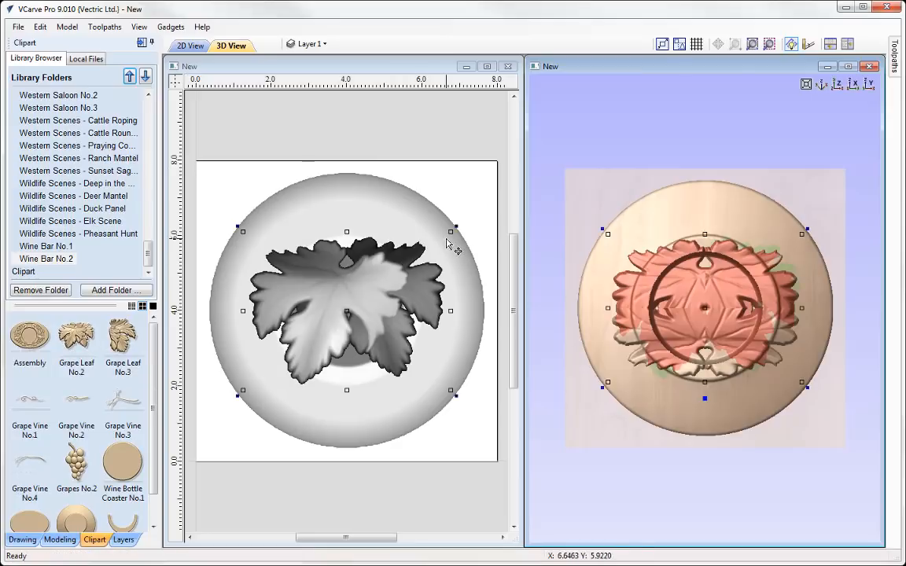
pyautogui.keyDown('shift'); pyautogui.moveTo(450, 232); pyautogui.dragTo(285, 272); pyautogui.keyUp('shift')
pyautogui.click(373, 316)
pyautogui.moveTo(373, 316); pyautogui.dragTo(290, 229)
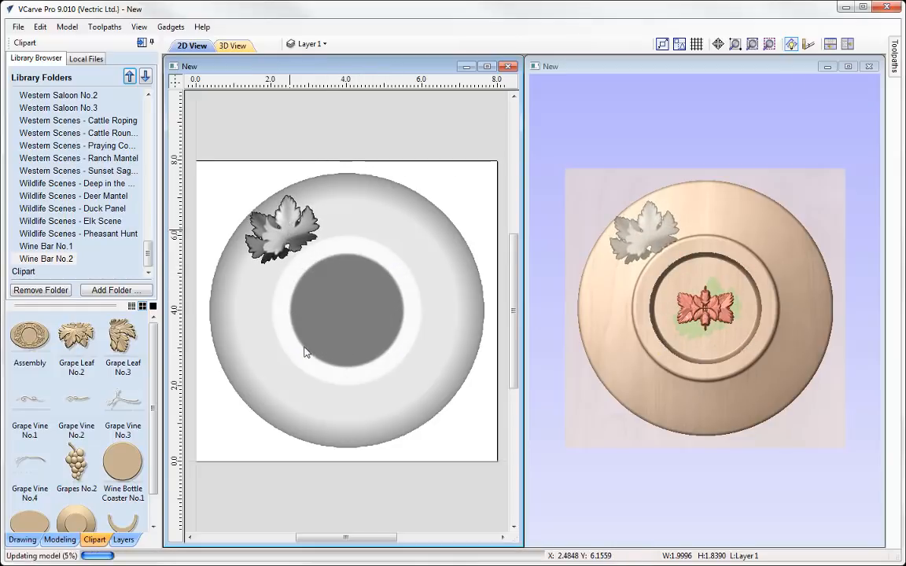
pyautogui.moveTo(330, 276); pyautogui.dragTo(332, 260)
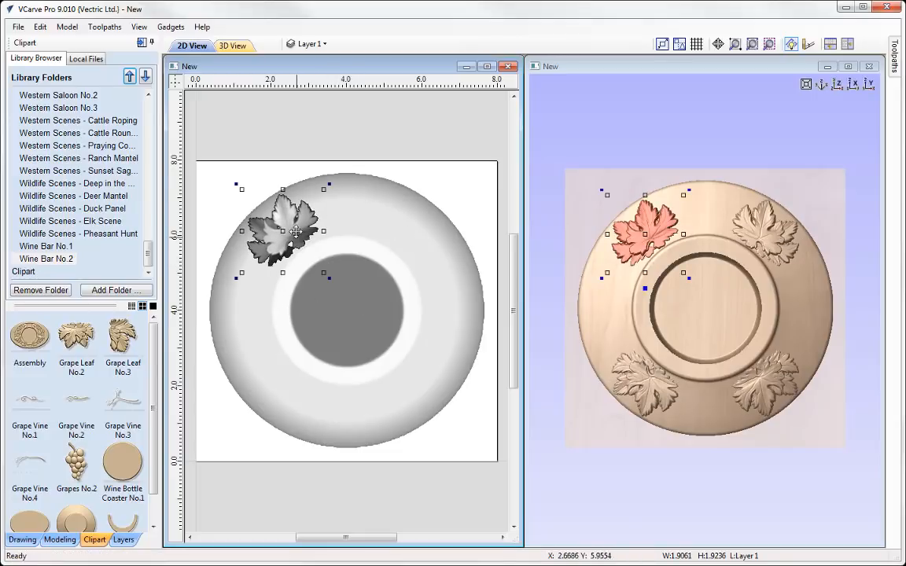
pyautogui.moveTo(291, 222); pyautogui.dragTo(289, 223)
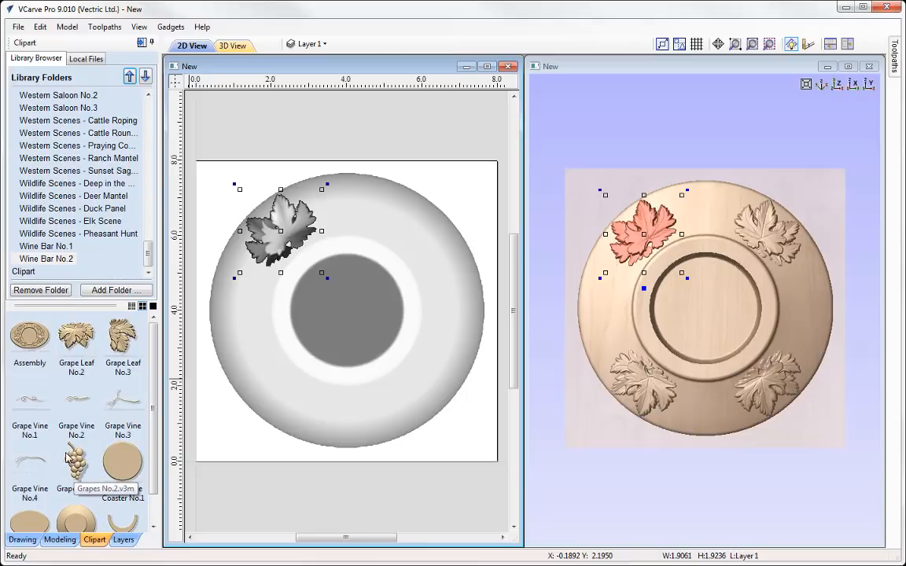
# Step: Insert the Grapes No.1 clipart from the Wine Bar No.1 folder and rotate it clockwise so its stem lies nearly horizontal
pyautogui.click(49, 248)
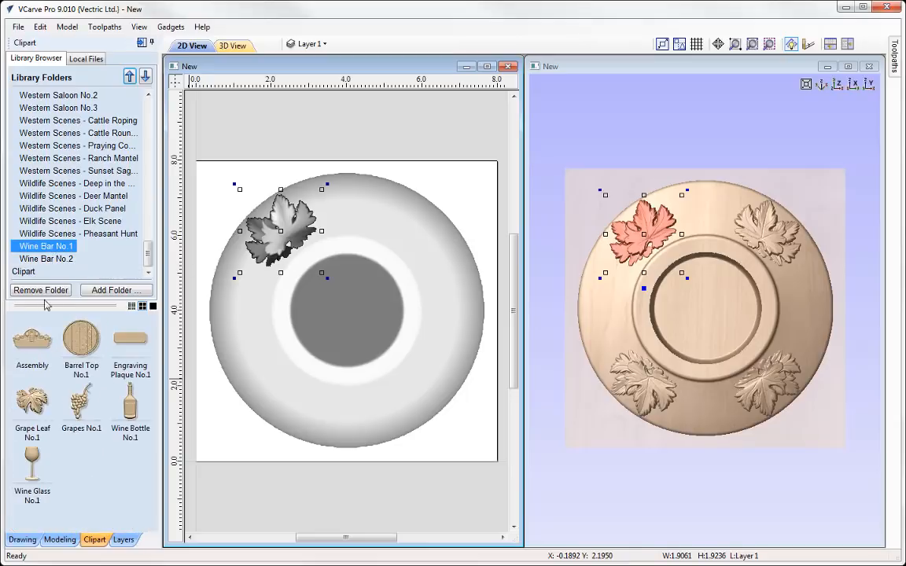
pyautogui.doubleClick(81, 402)
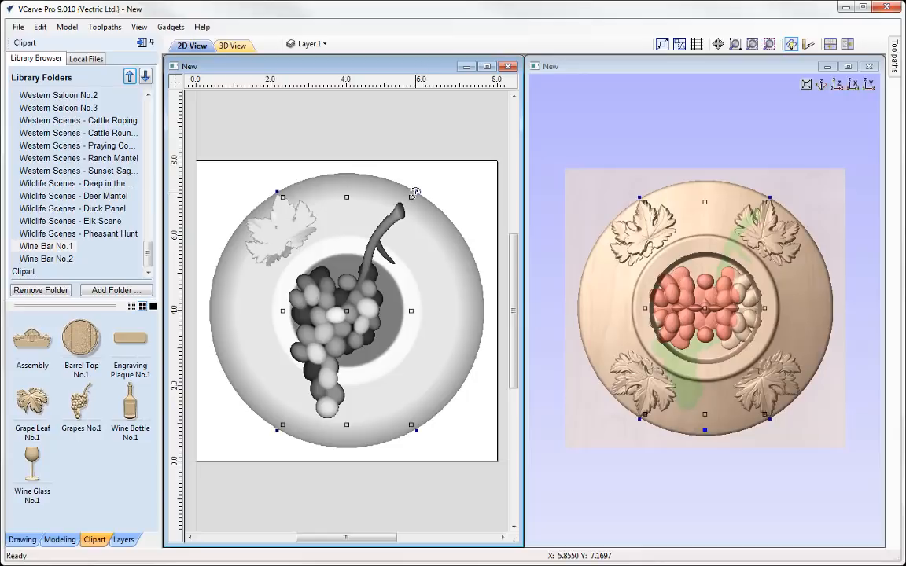
pyautogui.moveTo(416, 193); pyautogui.dragTo(433, 299)
# Step: Move the grape leaf down and outward along the upper-left rim and rotate it slightly to follow the curve
pyautogui.click(283, 230)
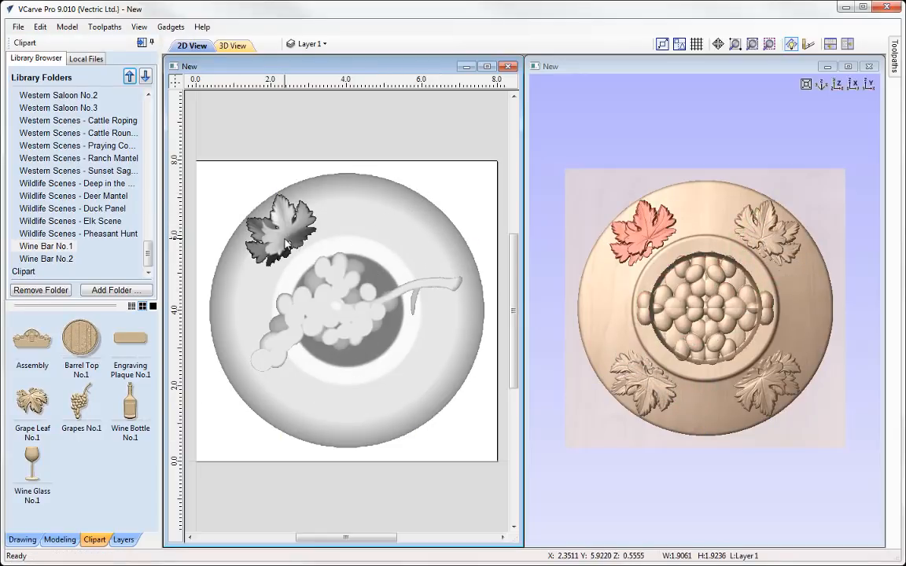
pyautogui.moveTo(283, 230); pyautogui.dragTo(265, 249)
pyautogui.moveTo(309, 298); pyautogui.dragTo(313, 281)
# Step: Move the grapes onto the coaster's upper-left rim and scale them to about 3.3 inches wide, overlapping the leaf
pyautogui.click(334, 316)
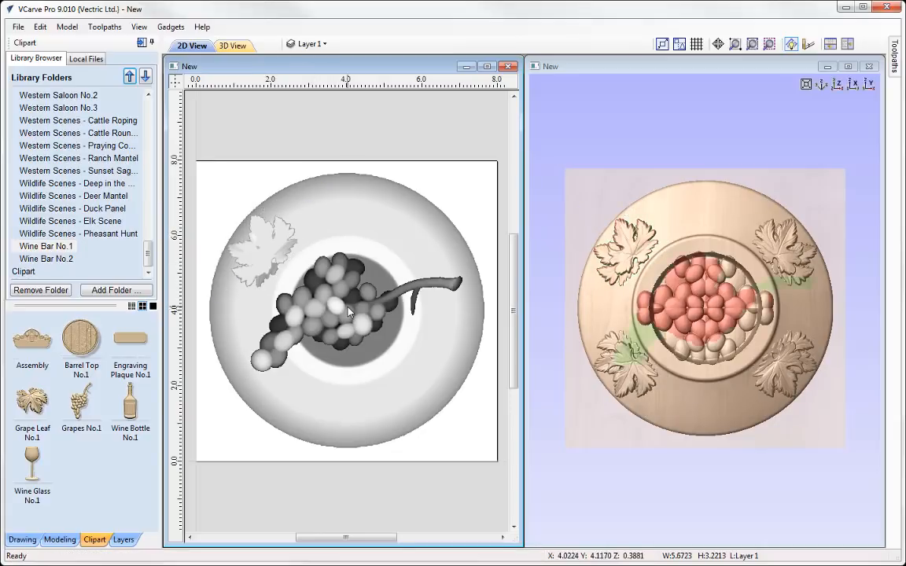
pyautogui.moveTo(334, 316); pyautogui.dragTo(330, 234)
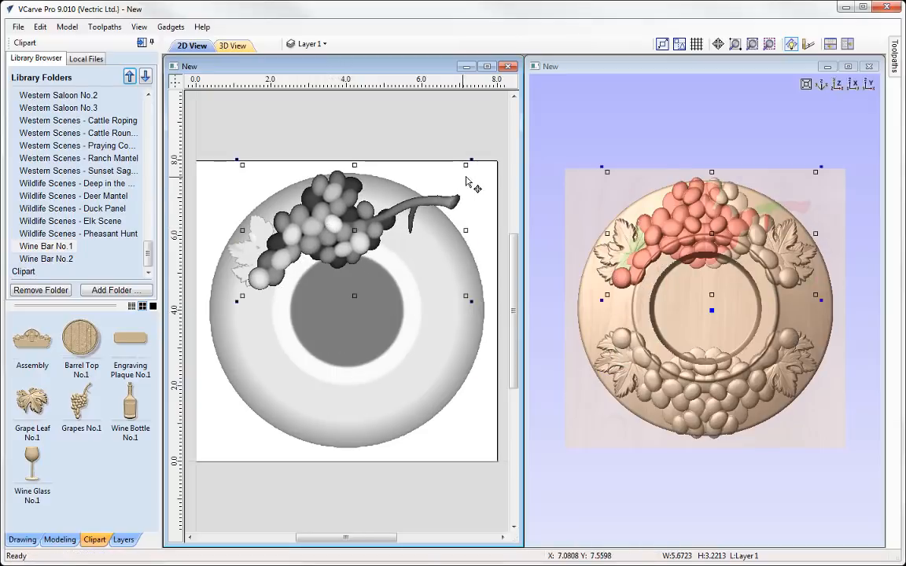
pyautogui.moveTo(465, 164); pyautogui.dragTo(383, 211)
pyautogui.moveTo(301, 252); pyautogui.dragTo(301, 218)
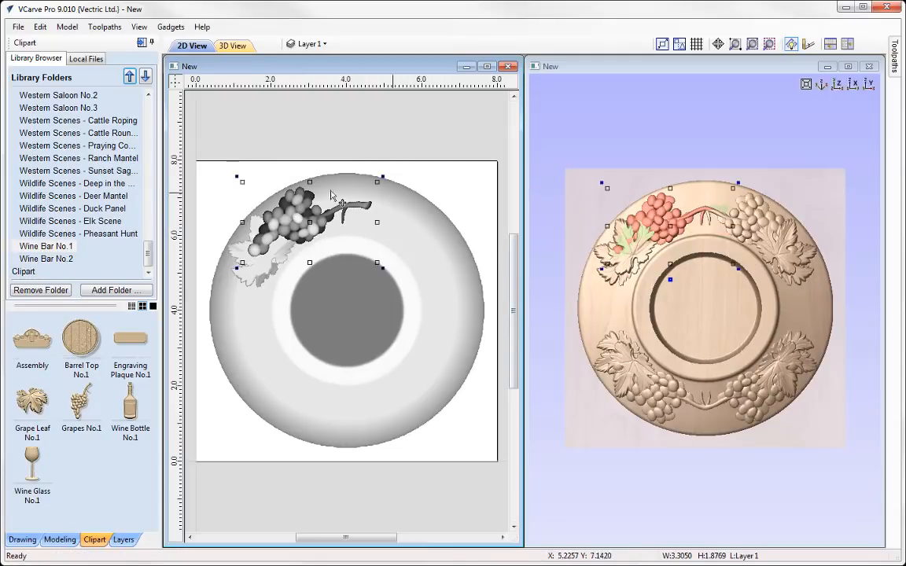
# Step: Shift the grape leaf down and outward along the rim, rotate it slightly, and move the grapes outward beside it
pyautogui.click(235, 244)
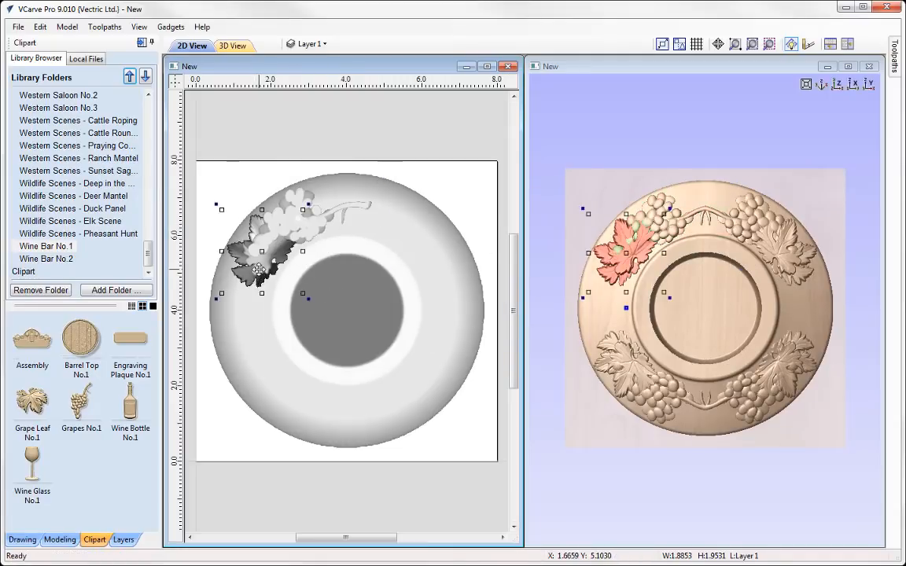
pyautogui.moveTo(254, 277); pyautogui.dragTo(248, 289)
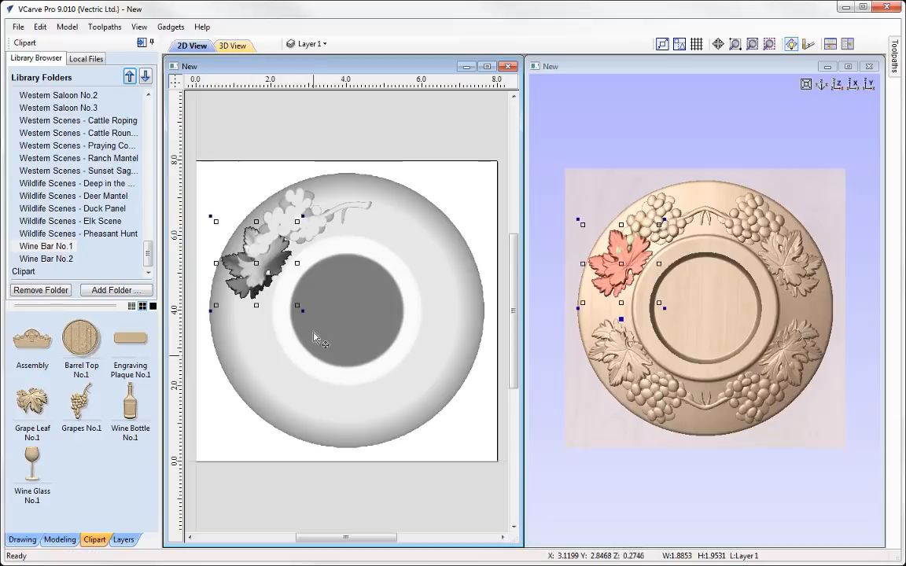
pyautogui.click(303, 312)
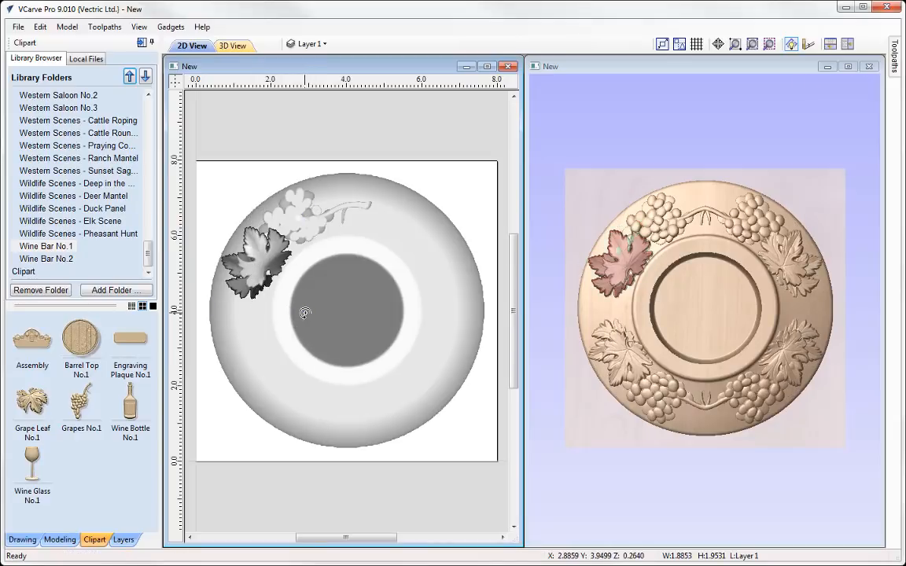
pyautogui.moveTo(267, 247); pyautogui.dragTo(259, 251)
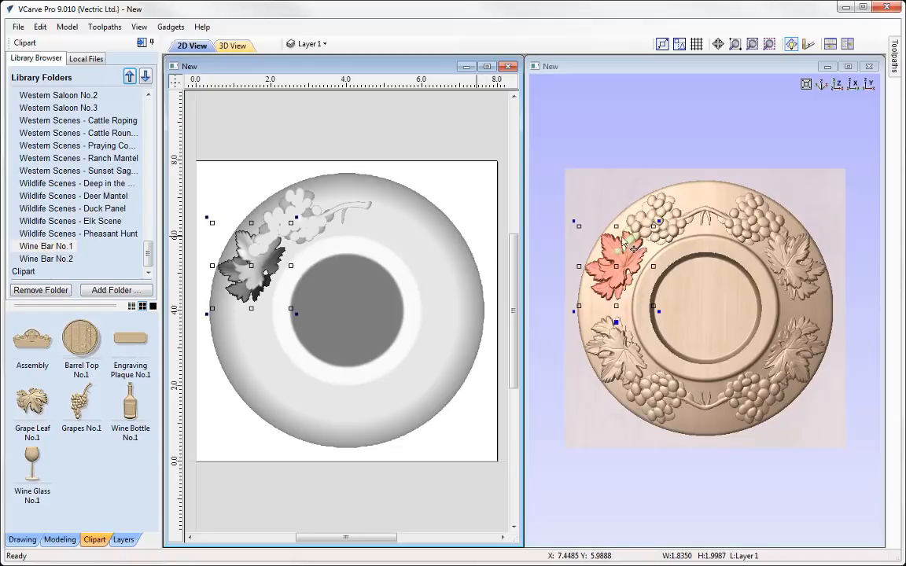
pyautogui.click(297, 219)
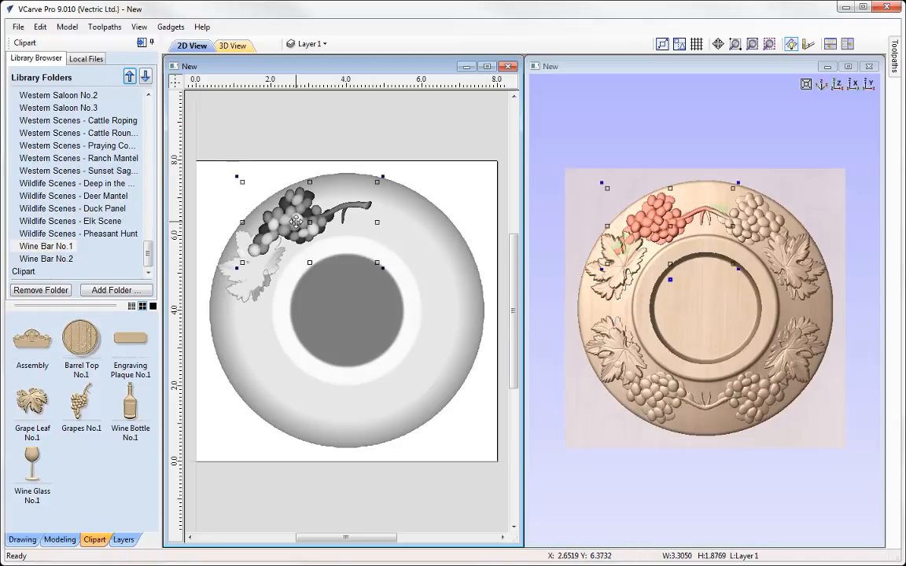
pyautogui.moveTo(287, 222); pyautogui.dragTo(280, 225)
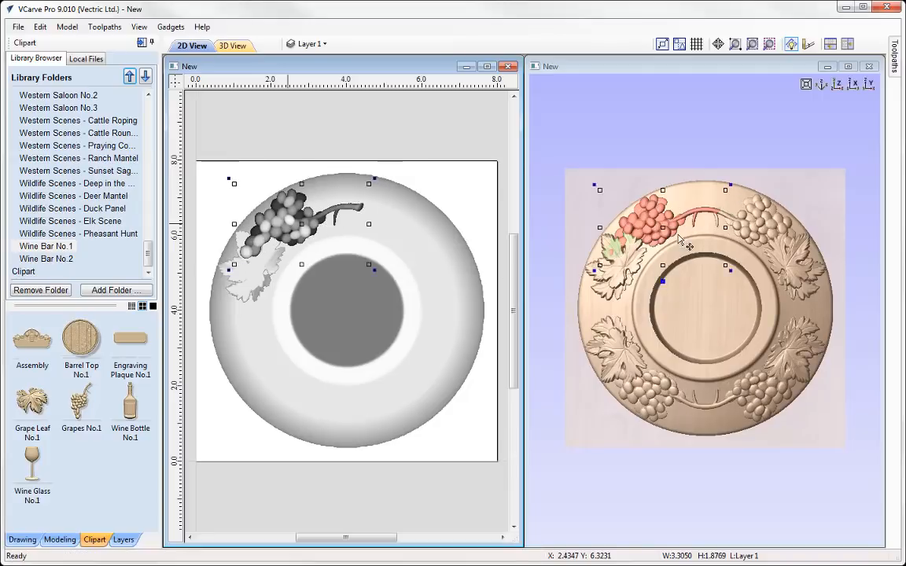
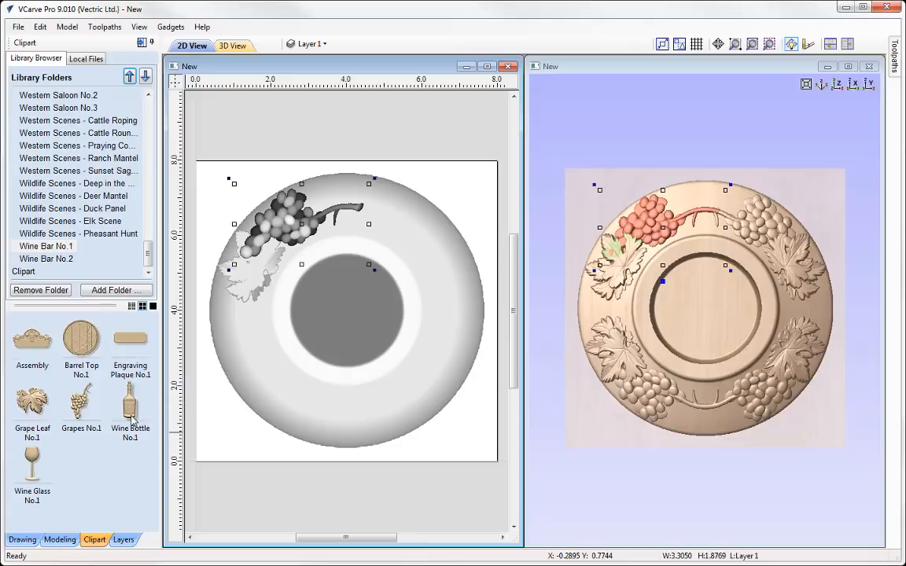
# Step: Insert the Wine Bottle No.1 clipart, scale it to about 1.3 inches wide, and angle it neck inward on the left rim below the leaf
pyautogui.moveTo(130, 405); pyautogui.dragTo(346, 259)
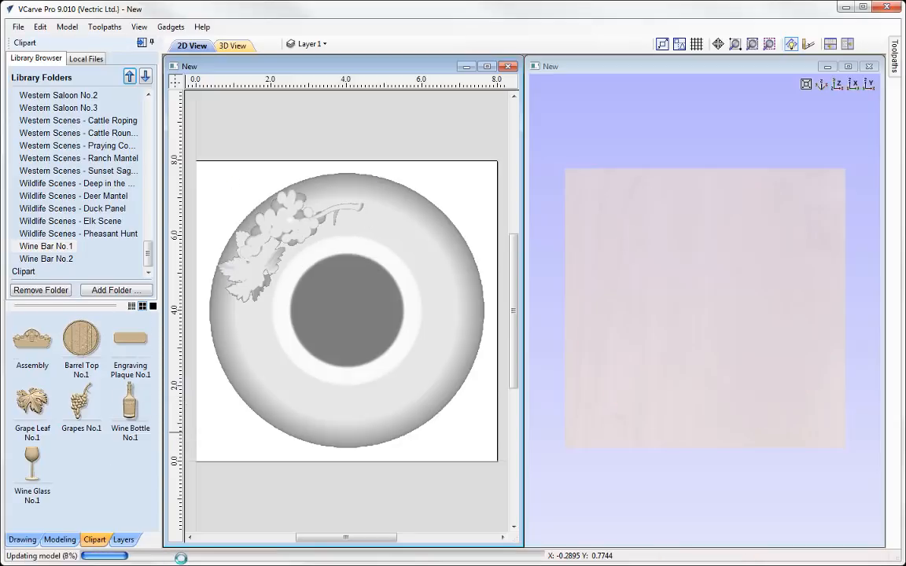
pyautogui.moveTo(389, 198); pyautogui.dragTo(334, 350)
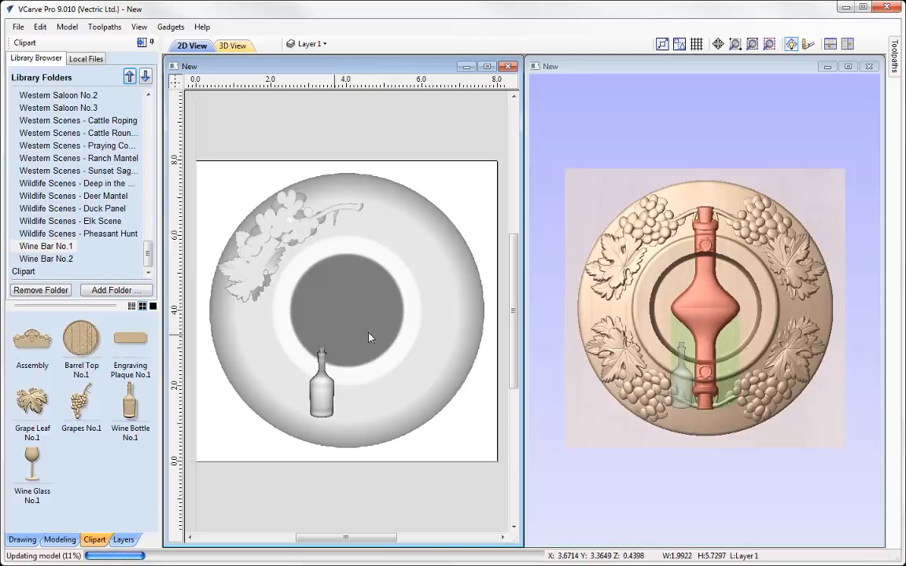
pyautogui.moveTo(367, 385); pyautogui.dragTo(353, 449)
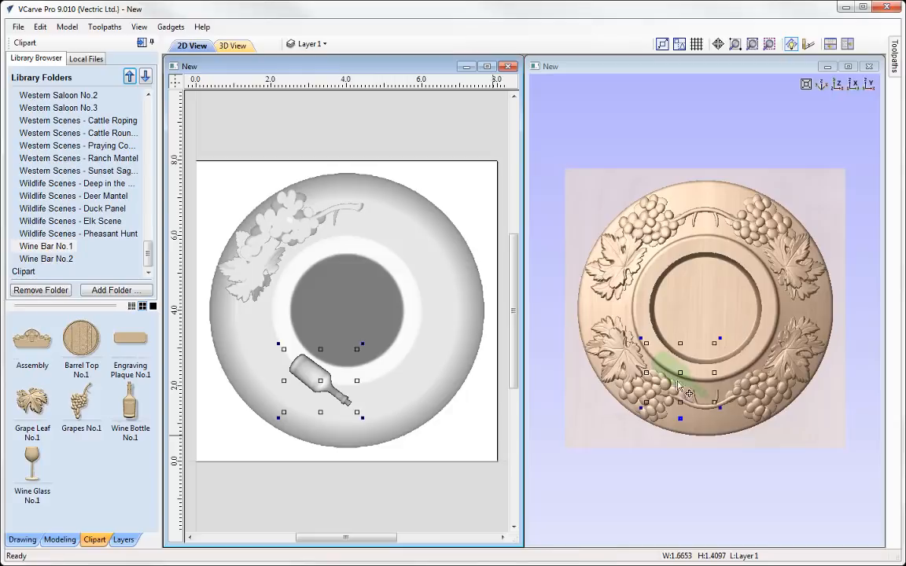
pyautogui.moveTo(282, 339); pyautogui.dragTo(201, 267)
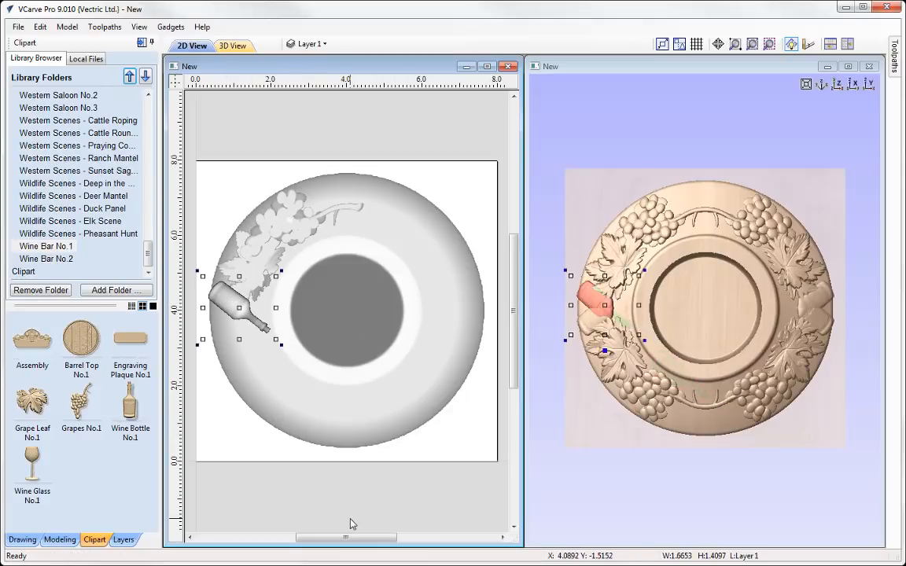
pyautogui.moveTo(275, 339); pyautogui.dragTo(269, 323)
pyautogui.moveTo(232, 295); pyautogui.dragTo(243, 296)
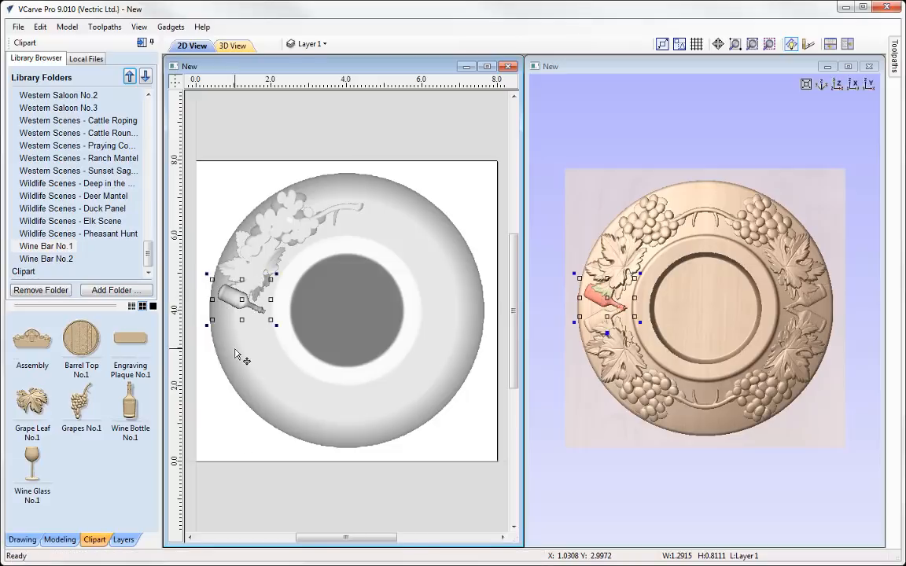
pyautogui.moveTo(233, 303); pyautogui.dragTo(235, 296)
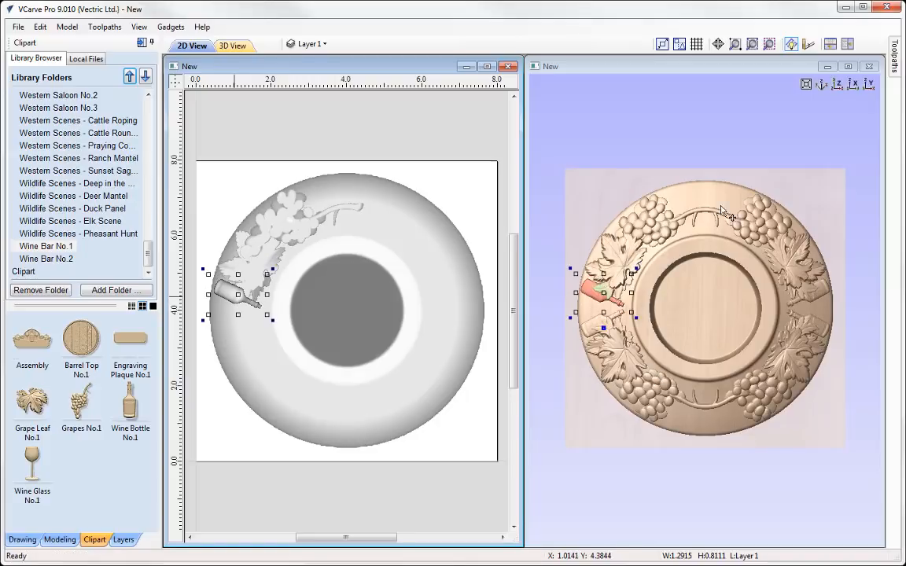
# Step: Maximize the 3D view and nudge the wine bottle slightly outward and down on the left rim
pyautogui.click(848, 66)
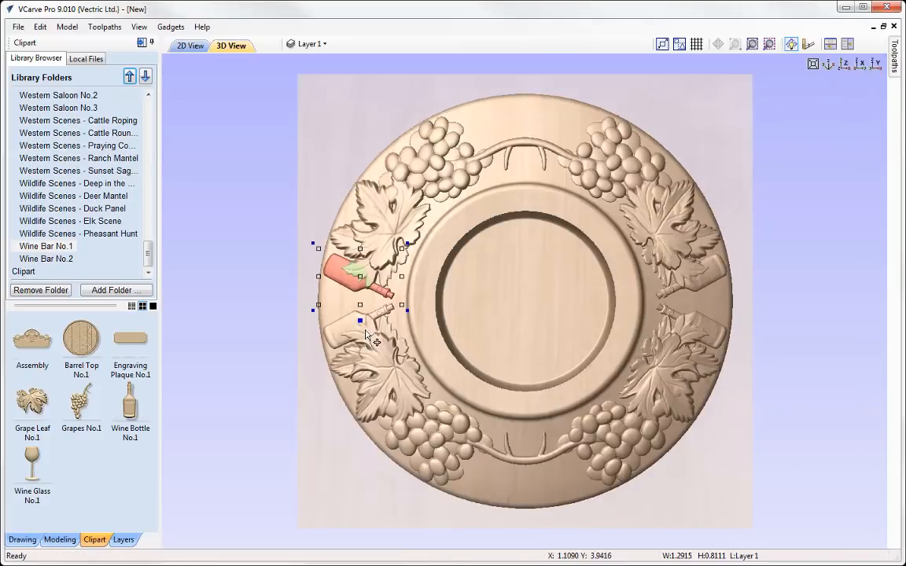
pyautogui.scroll(3, 400, 299)
pyautogui.moveTo(453, 300); pyautogui.dragTo(528, 301, button='middle')
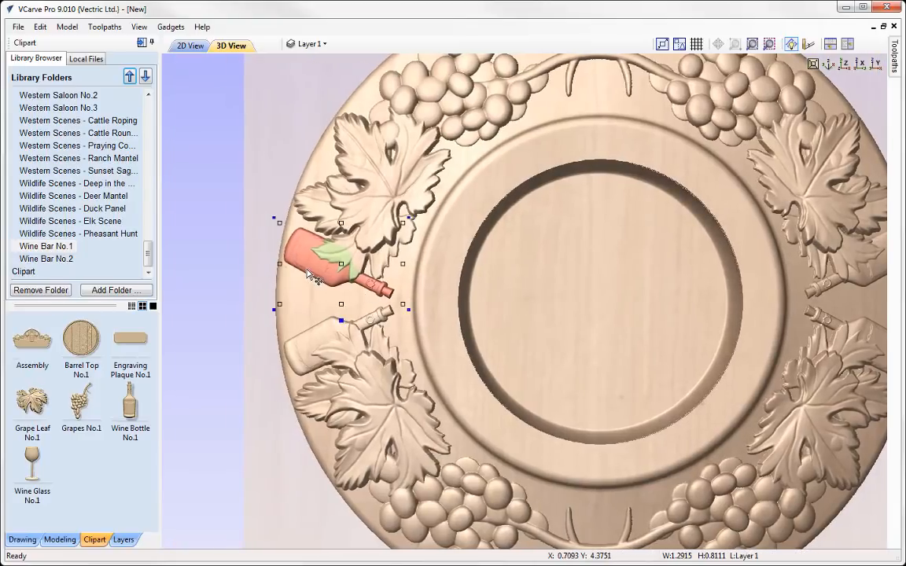
pyautogui.click(313, 265)
pyautogui.moveTo(311, 266); pyautogui.dragTo(310, 267)
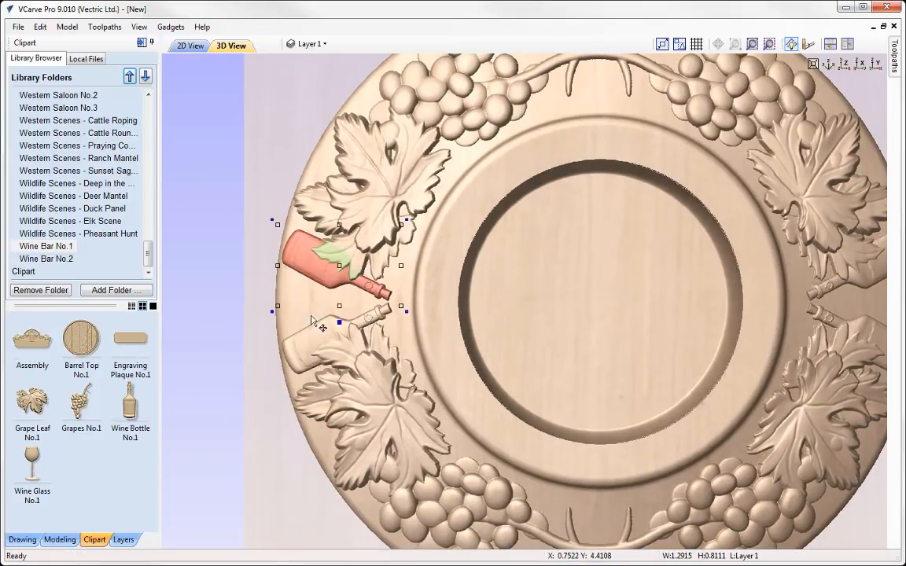
# Step: Insert the Wine Glass No.1 clipart, scale it to about 1 inch wide, and place it upside down at the coaster's upper rim
pyautogui.moveTo(546, 296); pyautogui.dragTo(490, 357, button='middle')
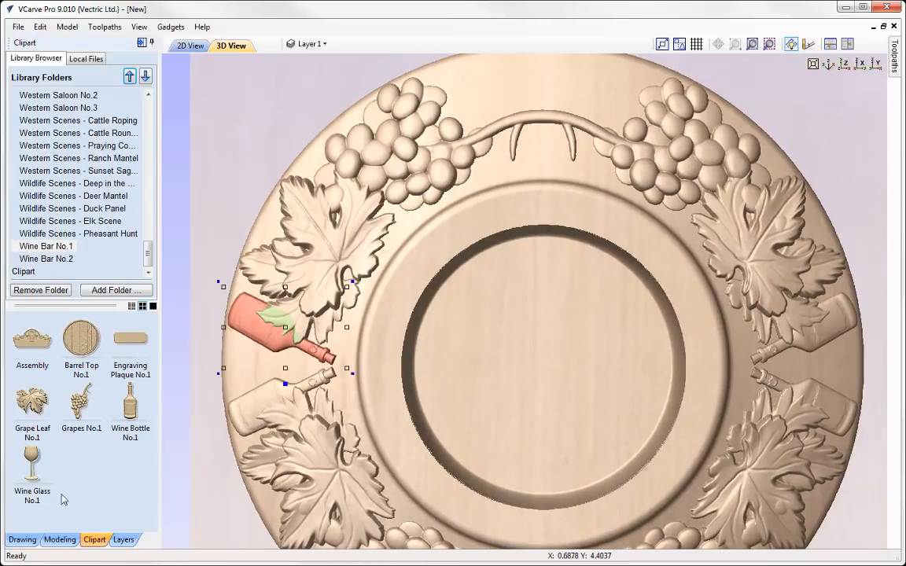
pyautogui.moveTo(43, 481); pyautogui.dragTo(431, 397)
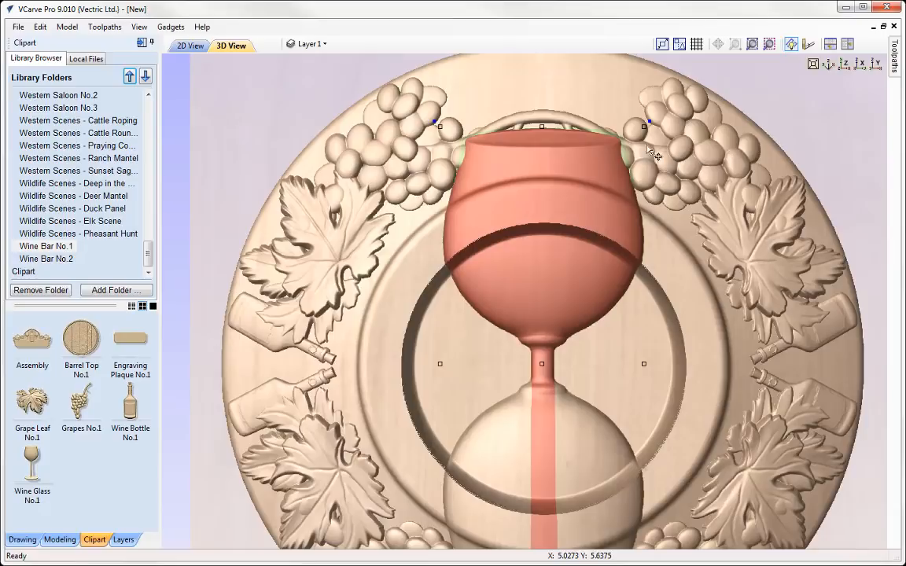
pyautogui.moveTo(643, 133); pyautogui.dragTo(586, 338)
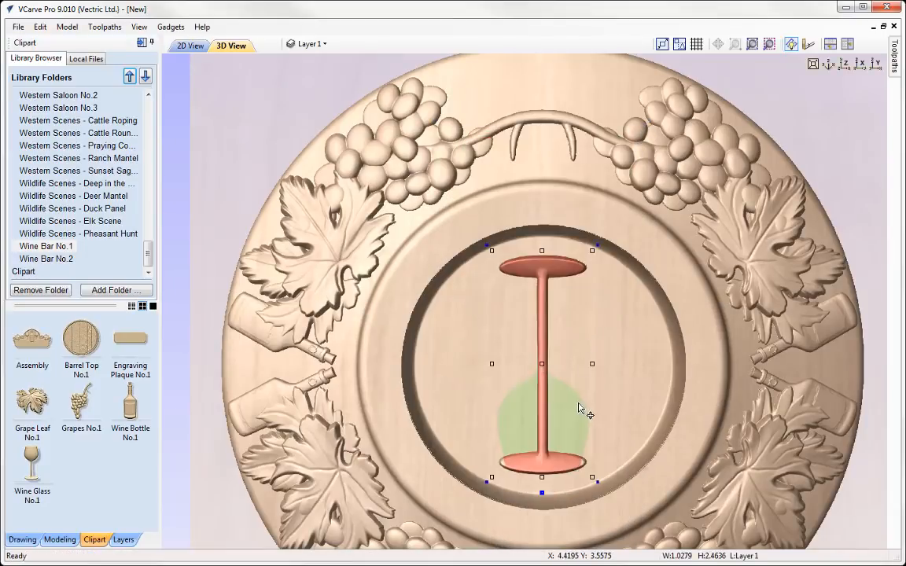
pyautogui.moveTo(548, 350); pyautogui.dragTo(529, 185)
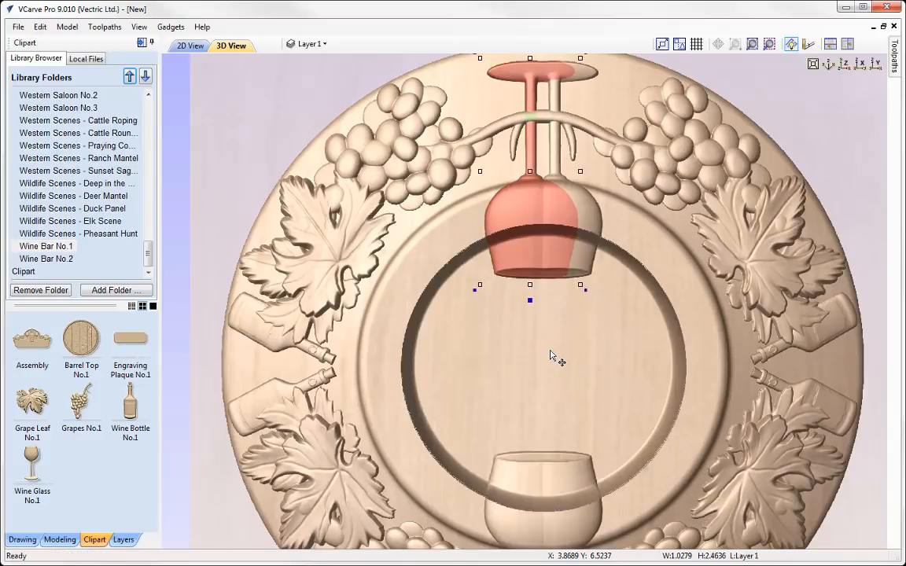
# Step: Shrink the wine glass to about 0.94 by 1.49 inches and tilt it on the upper rim, left of centre, with its base outward
pyautogui.scroll(-2, 550, 356)
pyautogui.moveTo(573, 96); pyautogui.dragTo(565, 118)
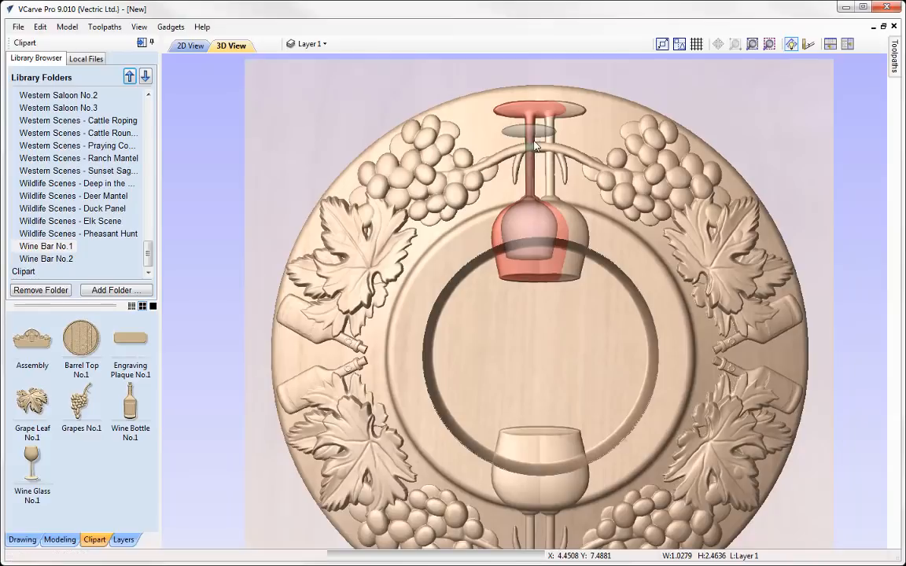
pyautogui.click(487, 116)
pyautogui.moveTo(517, 135); pyautogui.dragTo(493, 107)
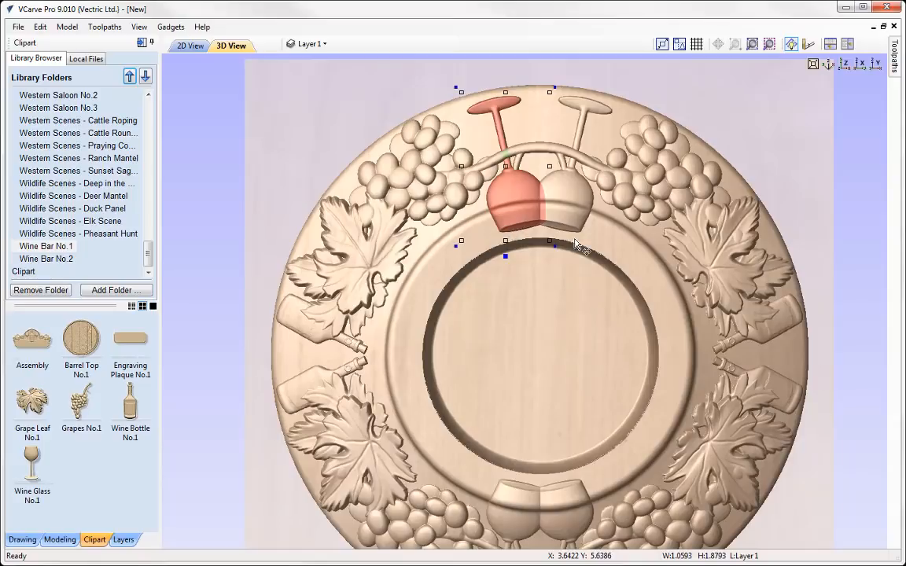
pyautogui.moveTo(550, 240); pyautogui.dragTo(522, 181)
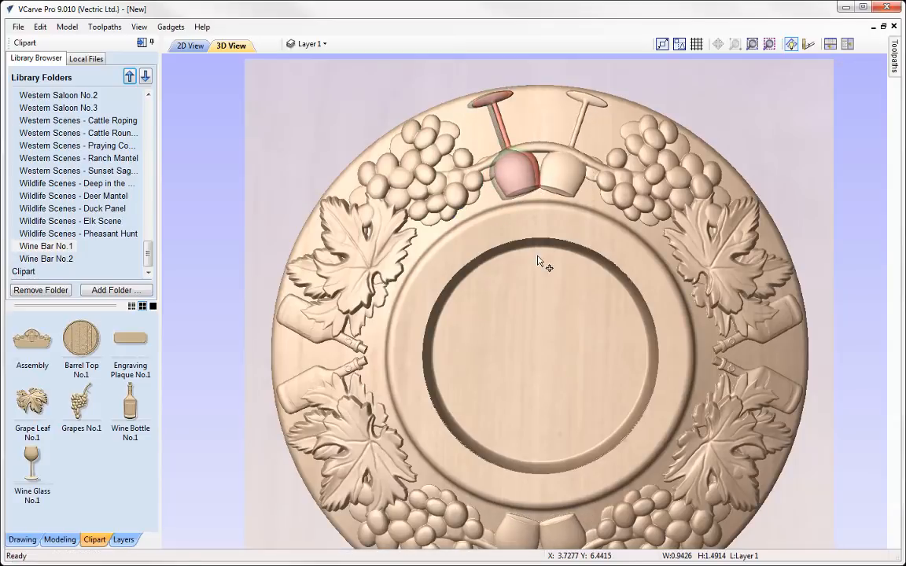
# Step: Open the component properties of the grapes and keep them clear of the coaster model
pyautogui.moveTo(541, 273); pyautogui.dragTo(581, 338)
pyautogui.scroll(-3, 594, 298)
pyautogui.moveTo(477, 391); pyautogui.dragTo(490, 419)
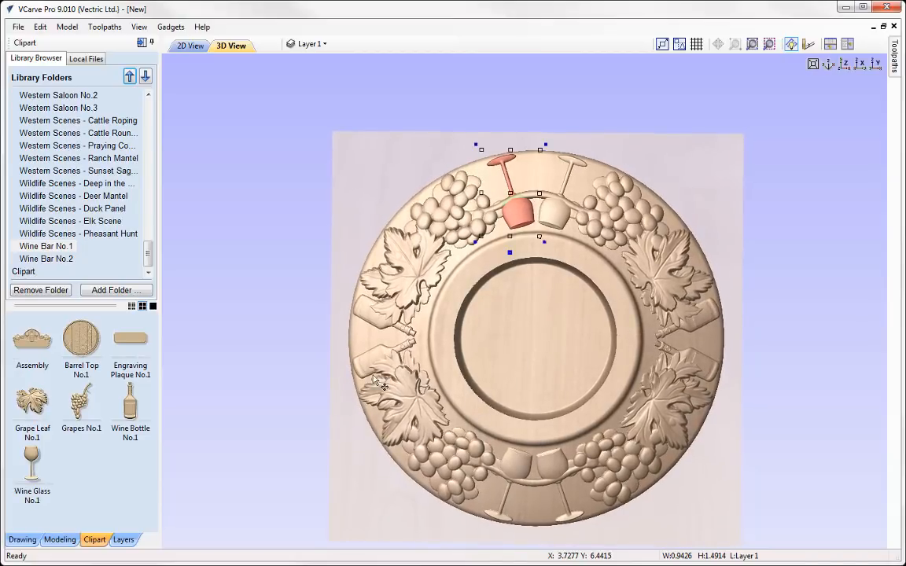
pyautogui.moveTo(513, 314); pyautogui.dragTo(494, 321)
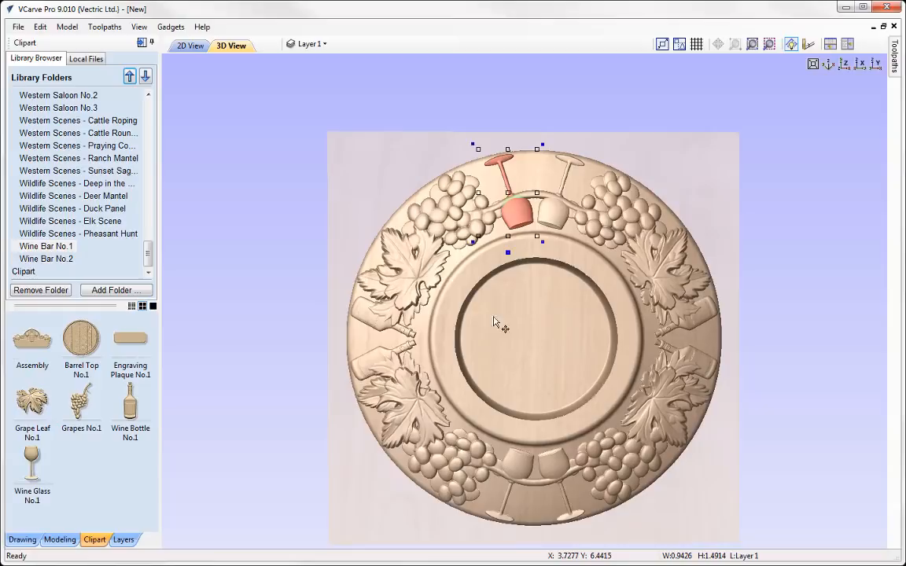
pyautogui.click(425, 214)
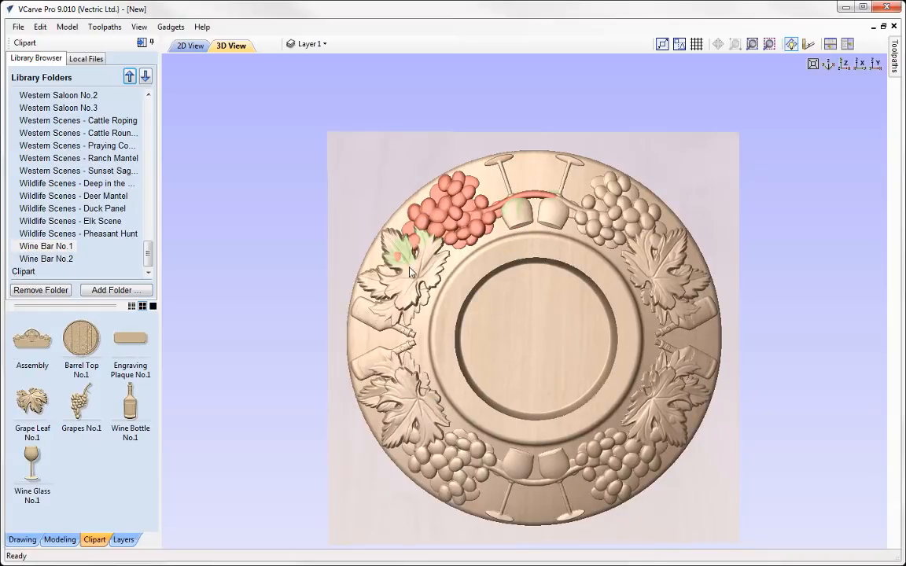
pyautogui.click(457, 217)
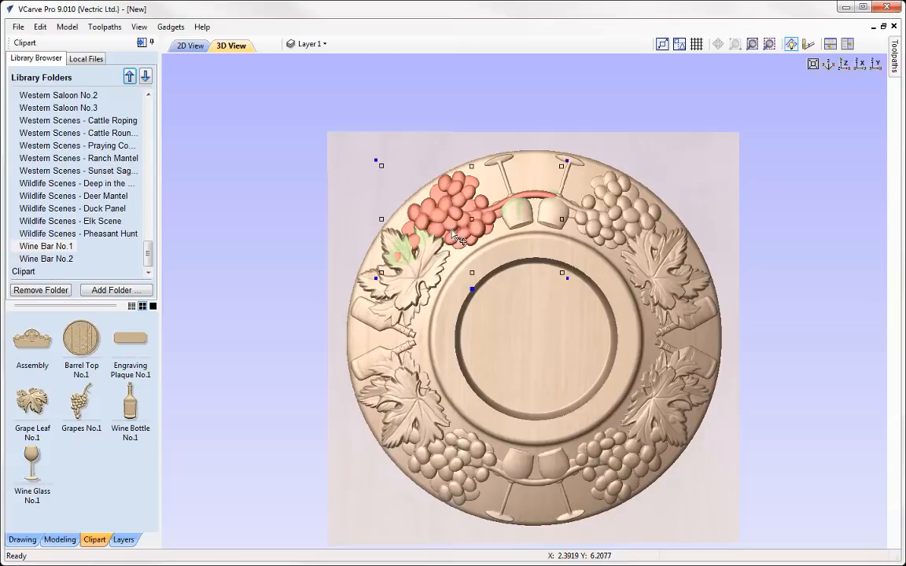
pyautogui.click(471, 287)
pyautogui.moveTo(533, 300); pyautogui.dragTo(771, 143)
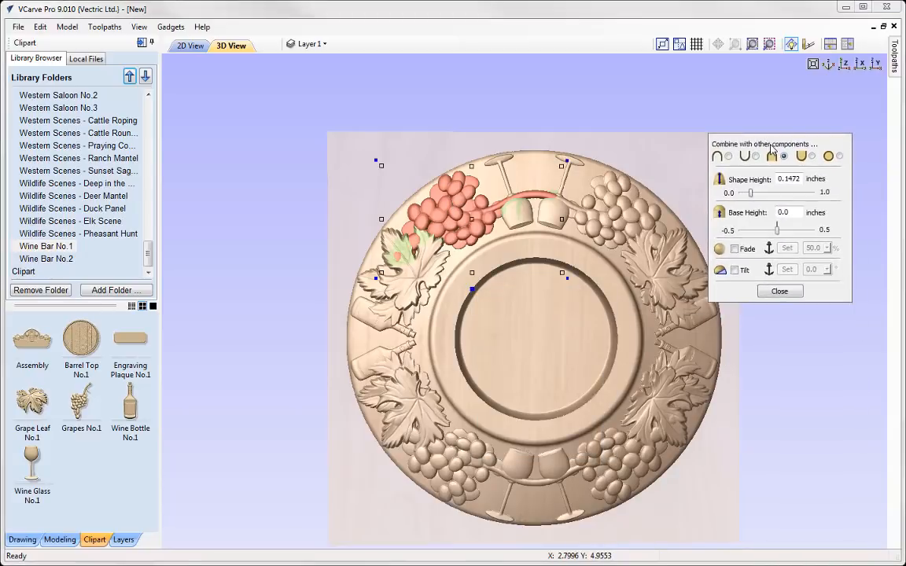
# Step: Tilt the grapes component by 2.8 degrees, with the tilt running from the leaf end of the cluster towards the stem
pyautogui.click(767, 272)
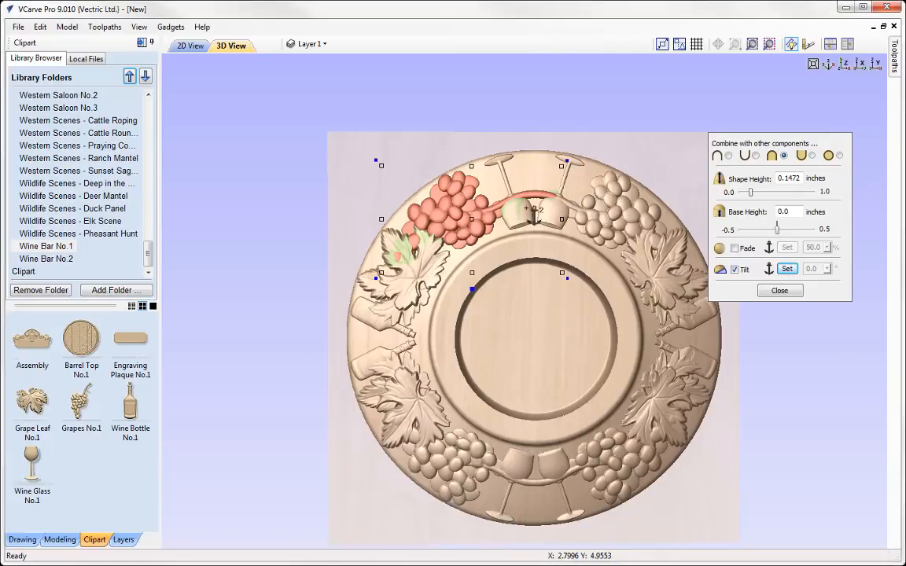
pyautogui.click(346, 208)
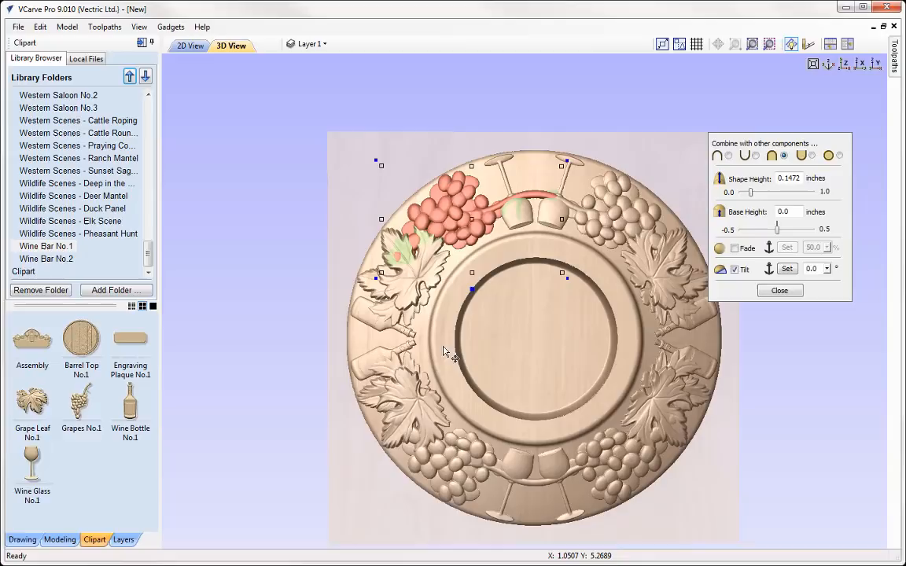
pyautogui.click(828, 269)
pyautogui.click(838, 282)
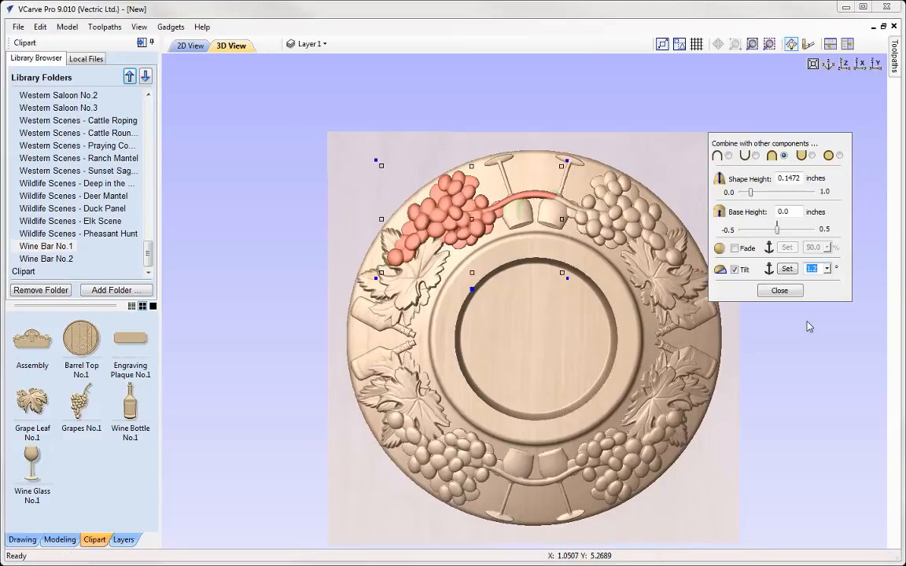
pyautogui.click(827, 269)
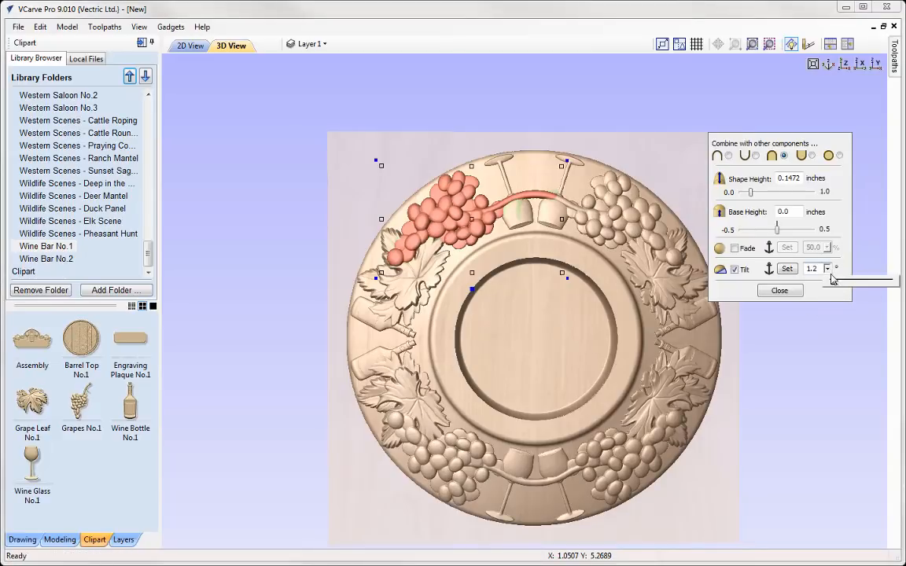
pyautogui.click(839, 283)
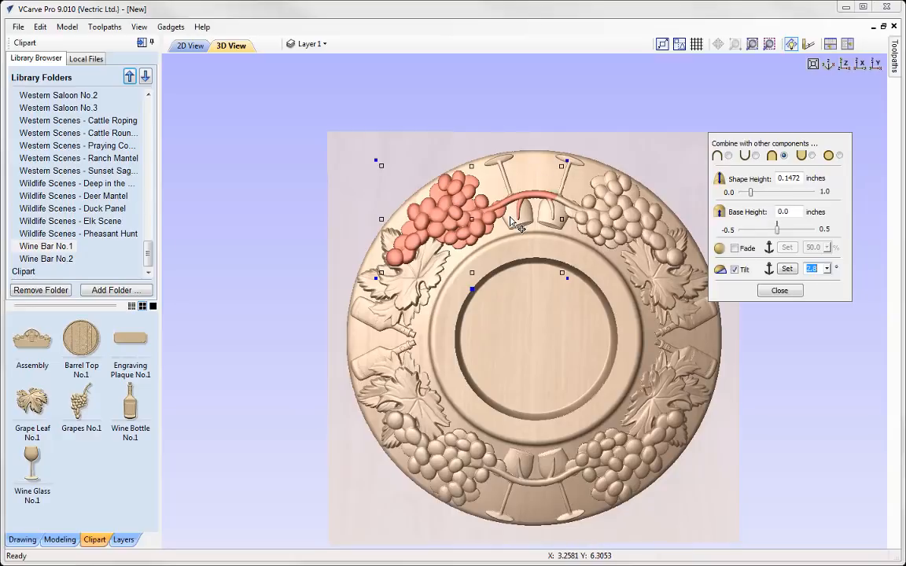
# Step: Fade the grapes component towards its stem end and set the fade strength to 79%
pyautogui.moveTo(512, 222); pyautogui.dragTo(460, 208)
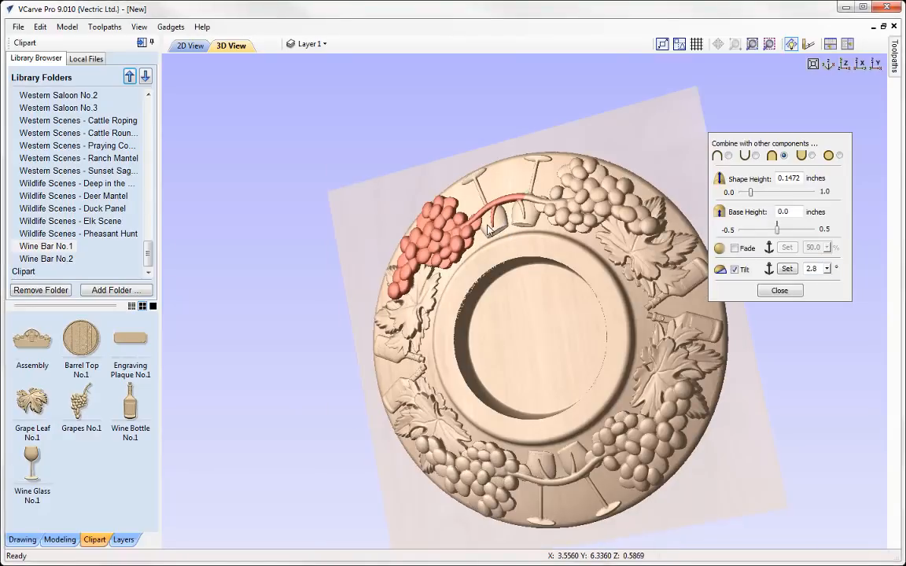
pyautogui.click(734, 249)
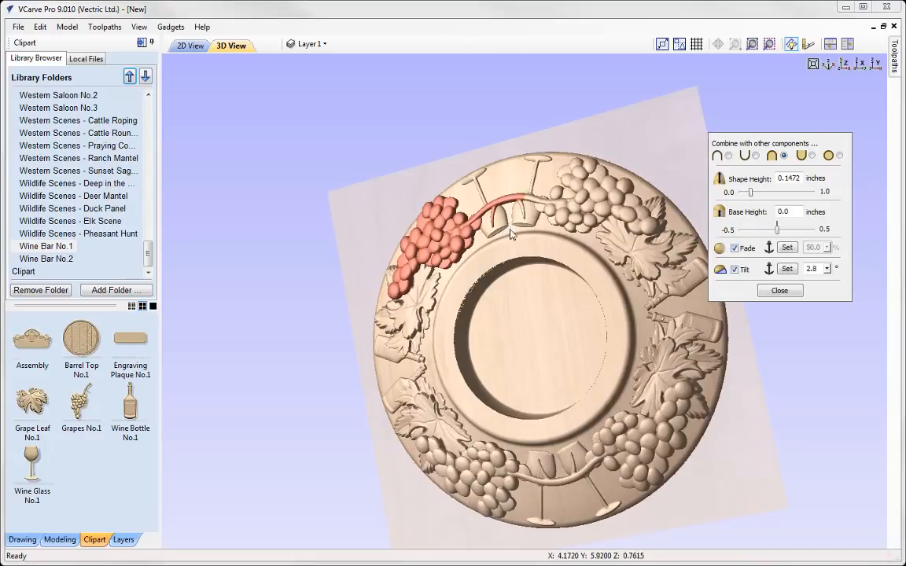
pyautogui.click(787, 248)
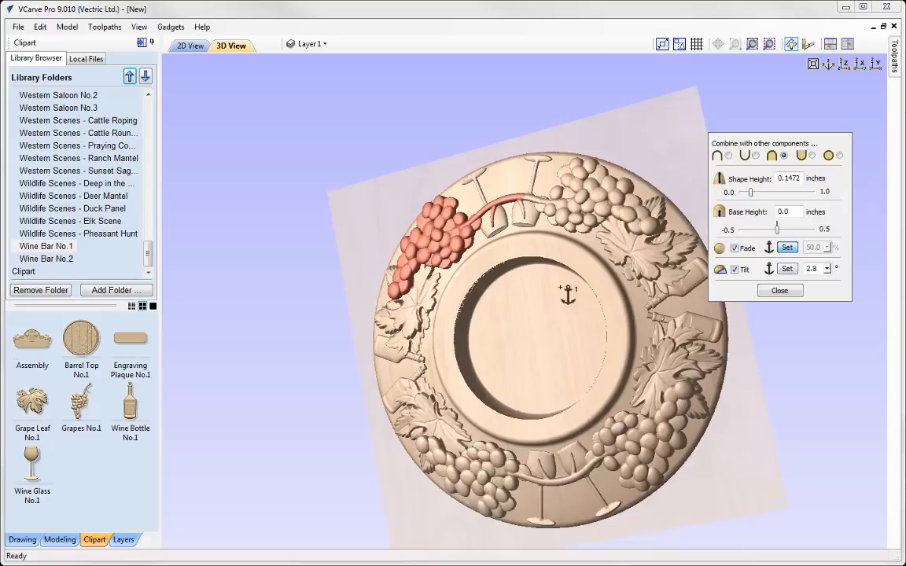
pyautogui.click(844, 64)
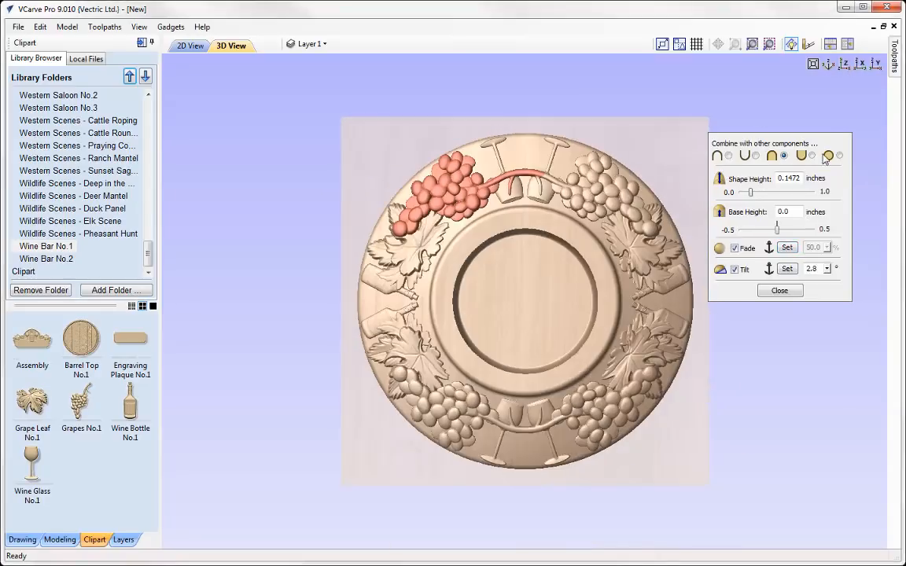
pyautogui.click(784, 248)
pyautogui.click(590, 165)
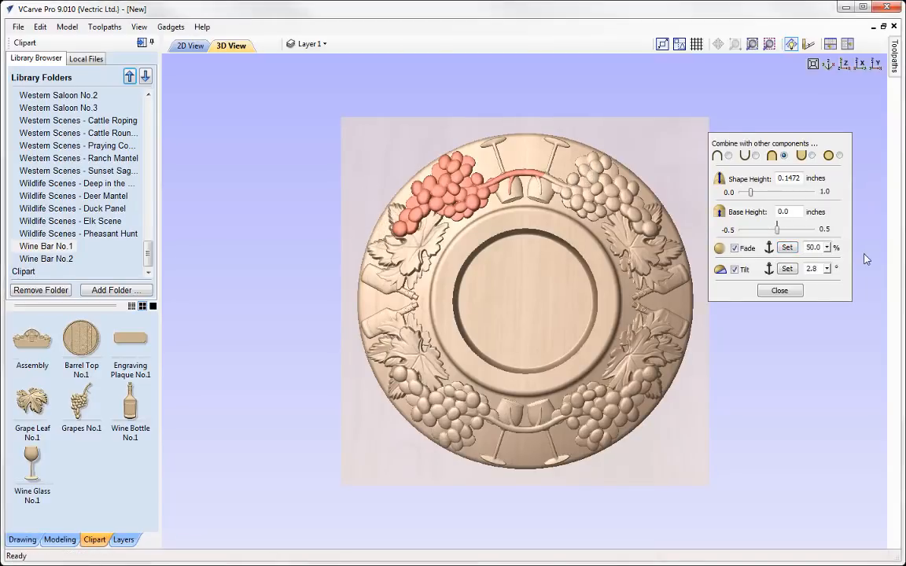
pyautogui.click(827, 248)
pyautogui.moveTo(841, 266); pyautogui.dragTo(852, 261)
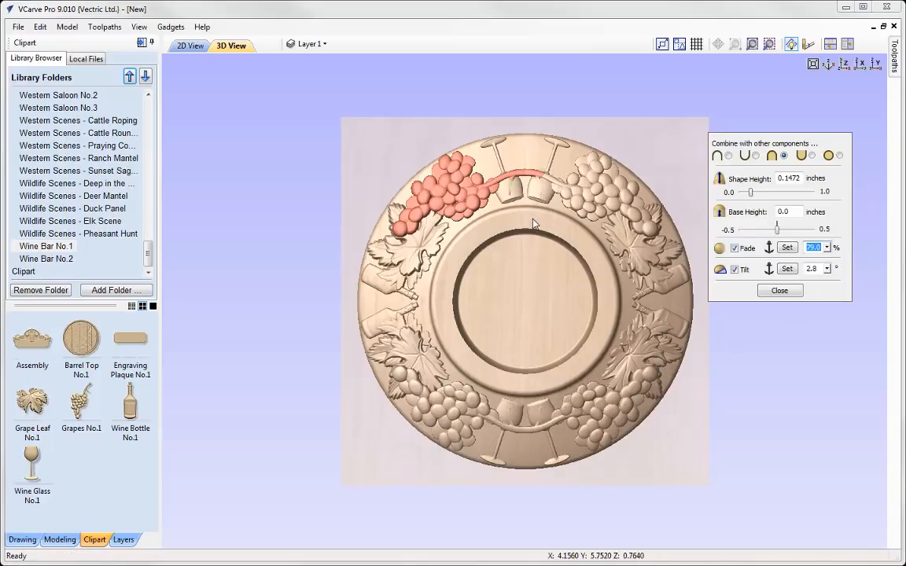
# Step: Set the wine glass's base height to 0.05 inches and tilt it 2.6 degrees along its length, from the outer rim towards the recess
pyautogui.click(491, 145)
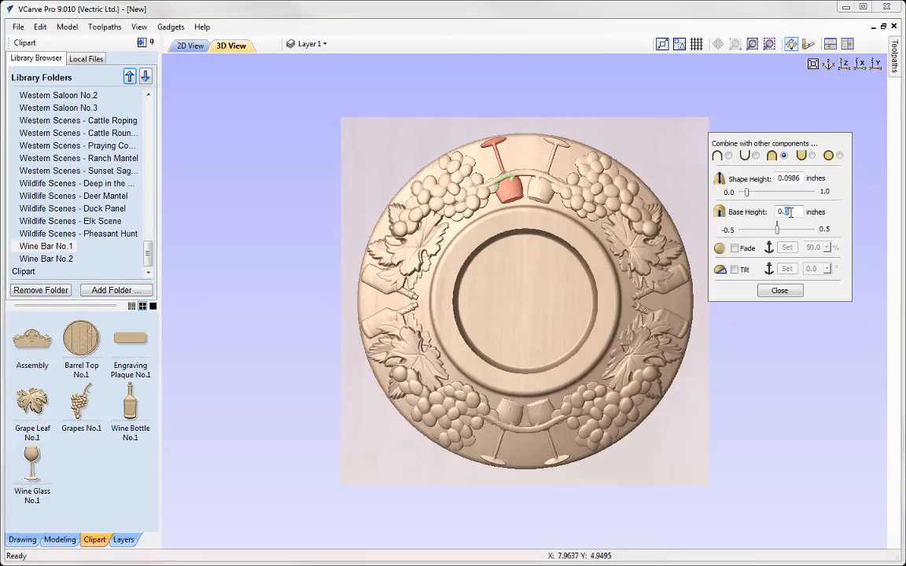
pyautogui.press('Return')
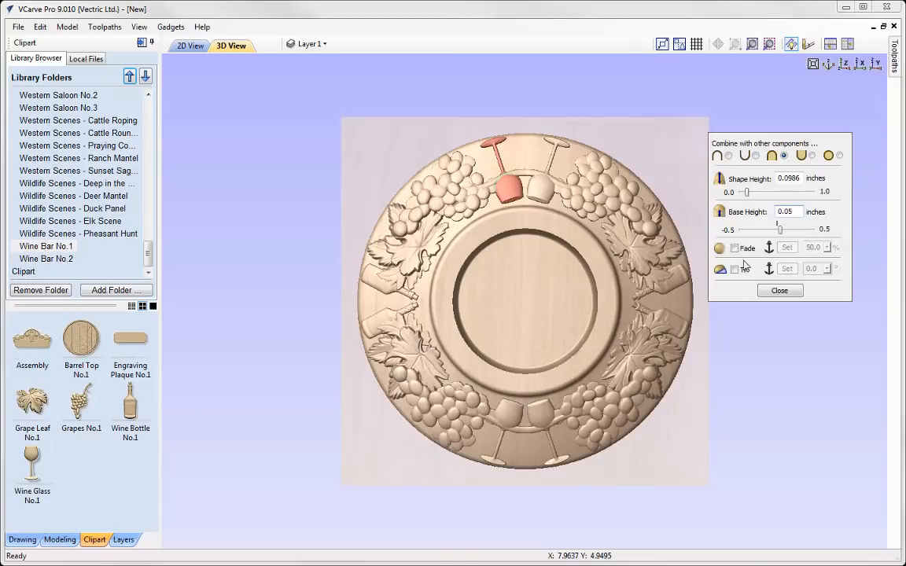
pyautogui.click(734, 269)
pyautogui.click(786, 269)
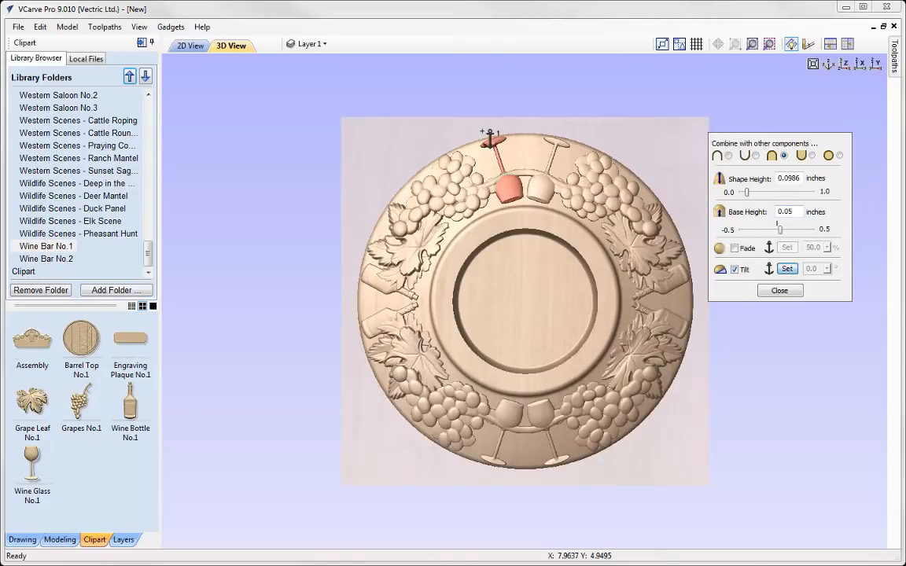
pyautogui.click(442, 127)
pyautogui.click(525, 216)
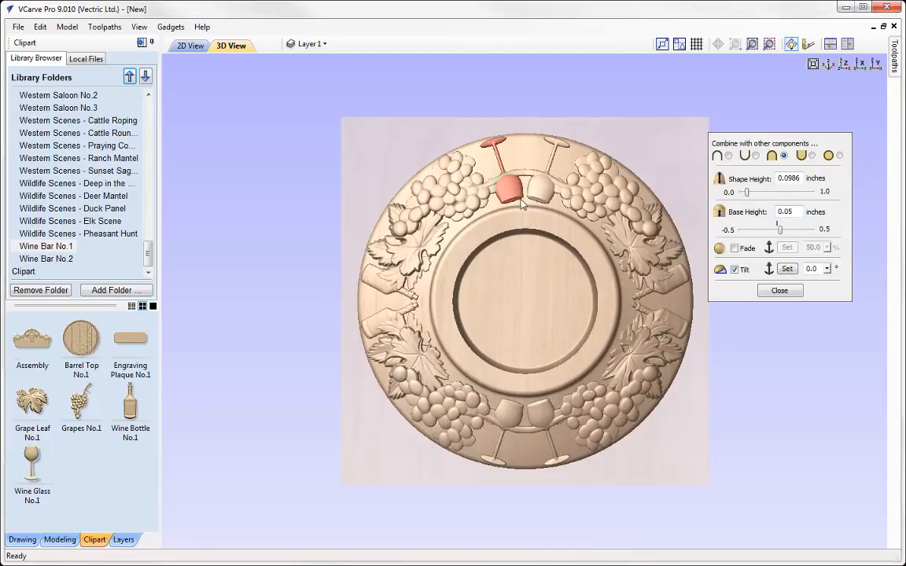
pyautogui.click(827, 269)
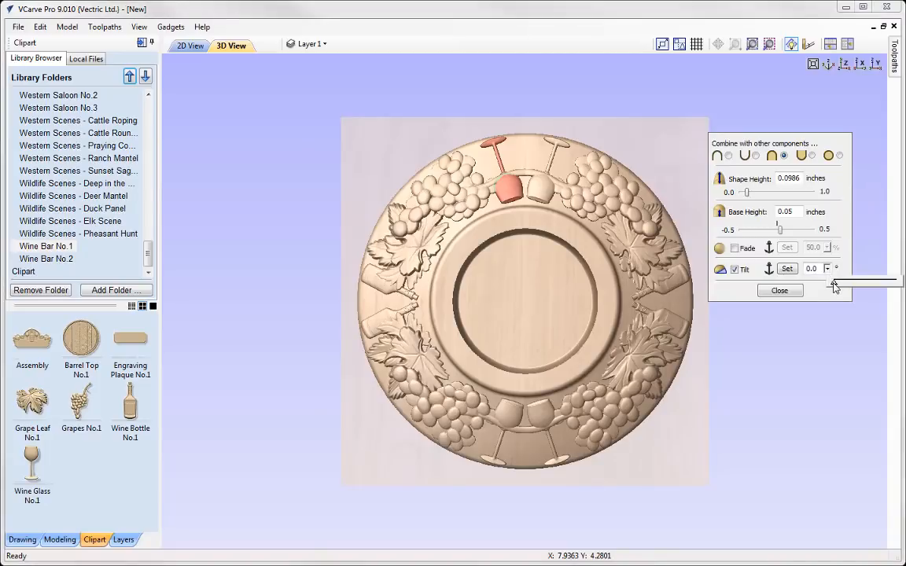
pyautogui.moveTo(835, 284); pyautogui.dragTo(838, 284)
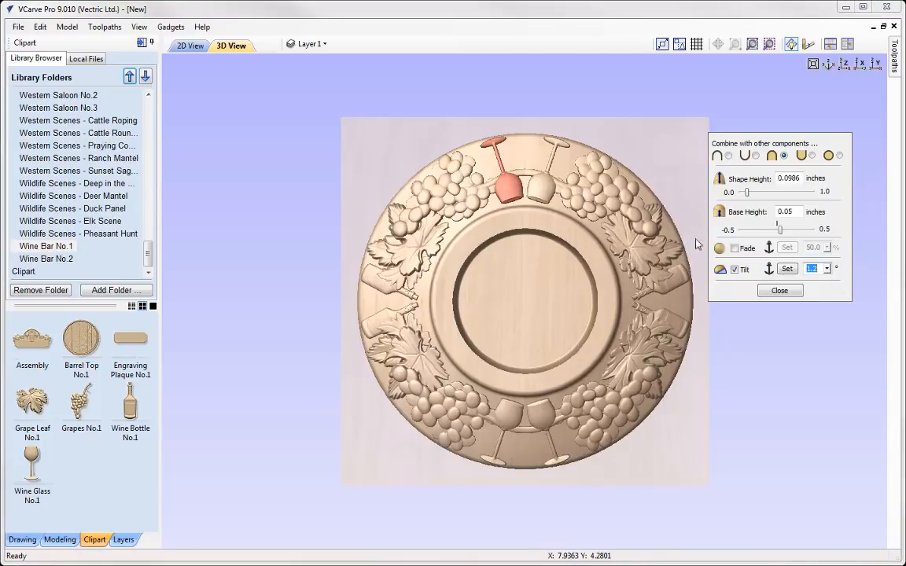
pyautogui.click(827, 269)
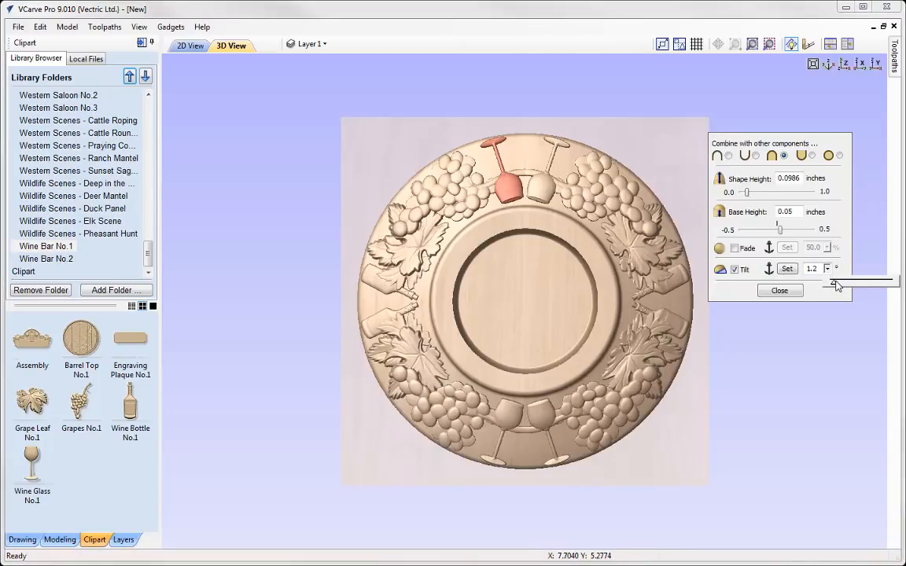
pyautogui.moveTo(839, 285); pyautogui.dragTo(840, 286)
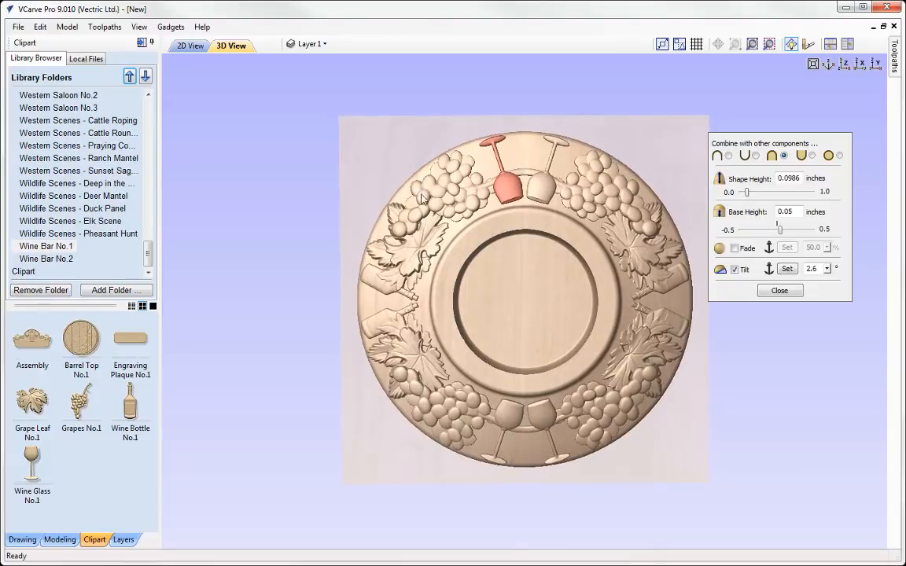
# Step: Set the shape height of the grapes to 0.18 inches and deselect them
pyautogui.click(437, 227)
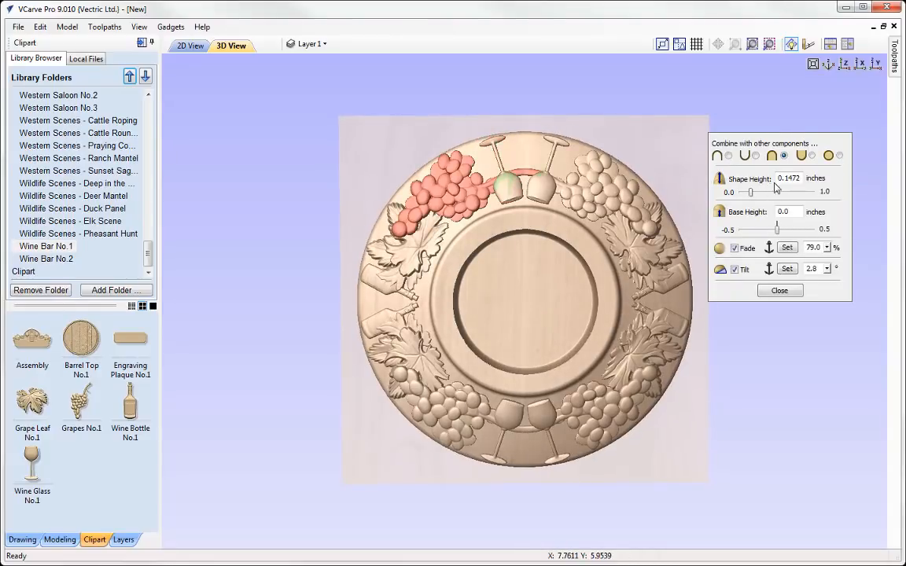
pyautogui.moveTo(788, 179); pyautogui.dragTo(808, 180)
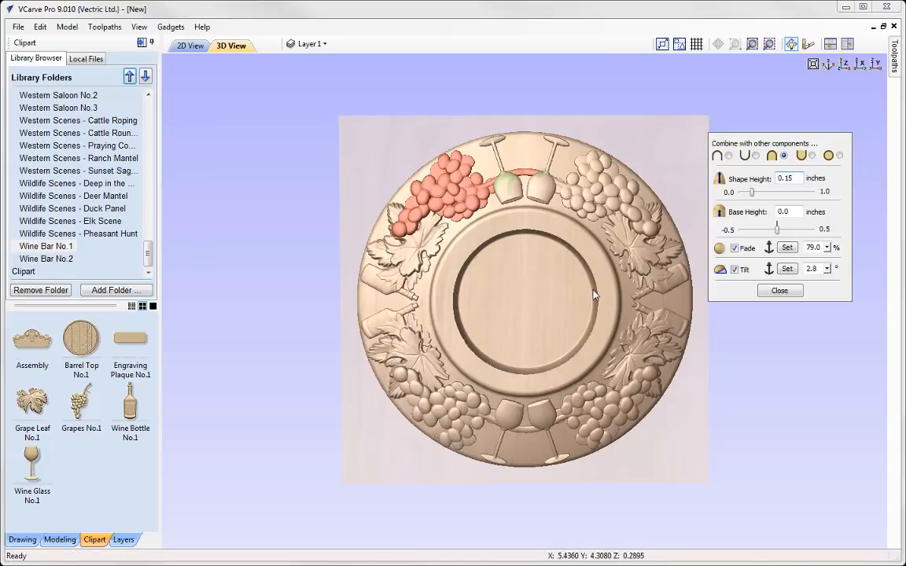
pyautogui.press('BackSpace')
pyautogui.write('8')
pyautogui.press('space')
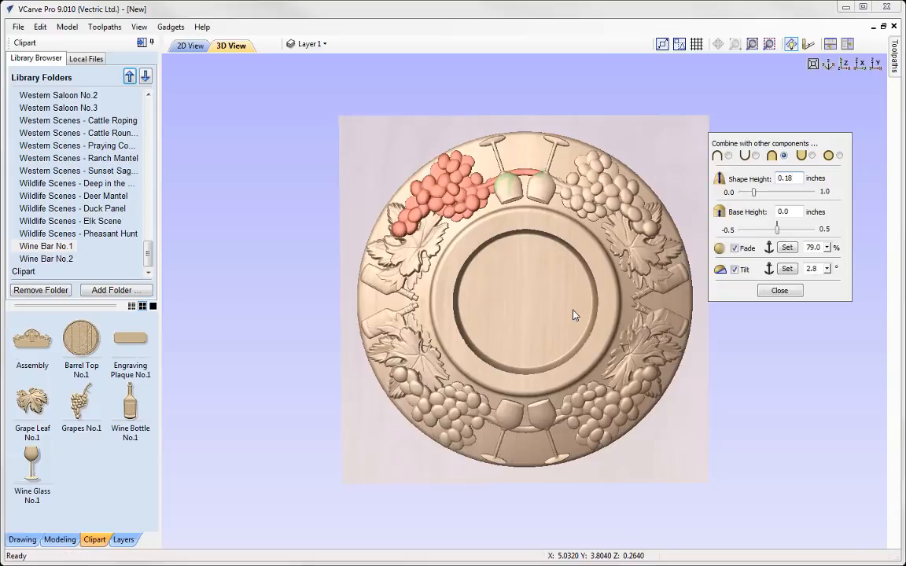
pyautogui.doubleClick(344, 147)
pyautogui.moveTo(544, 293); pyautogui.dragTo(525, 277)
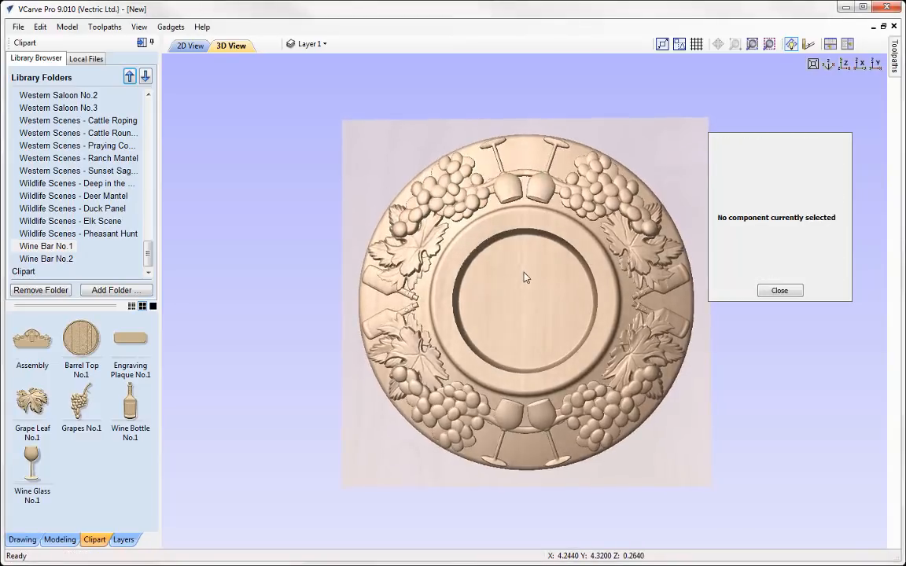
# Step: Raise the wine bottle's base height, trying 0.1 and 0.08 inches before setting 0.05 inches, and close the component properties
pyautogui.doubleClick(386, 291)
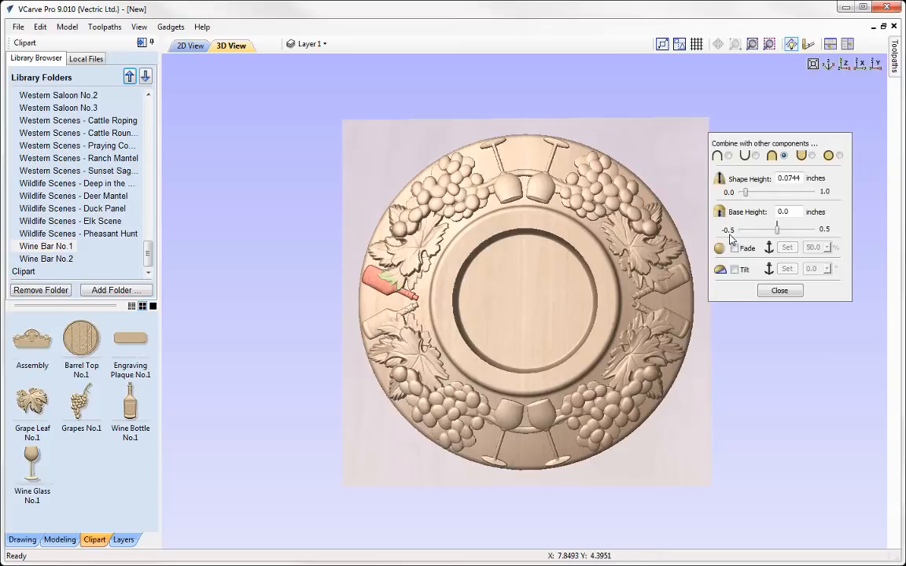
pyautogui.click(791, 212)
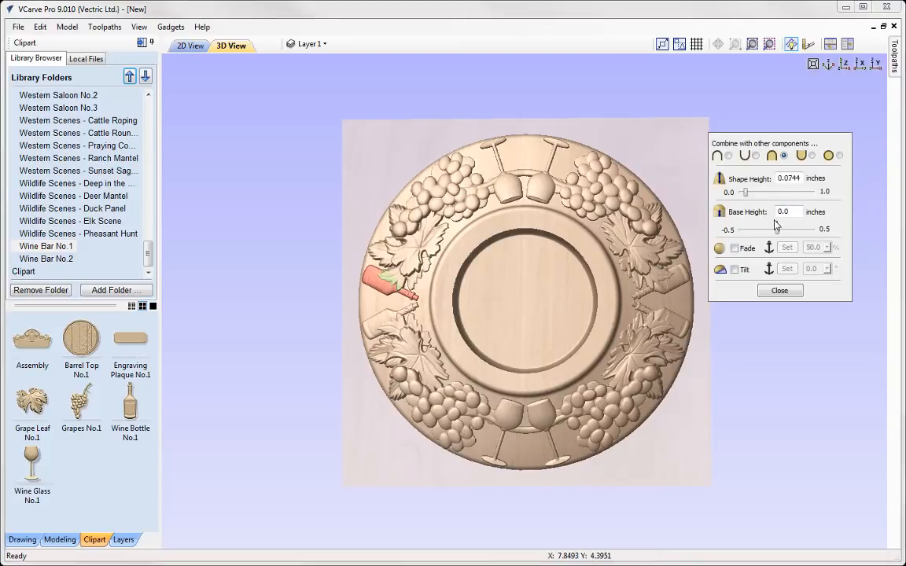
pyautogui.press('Return')
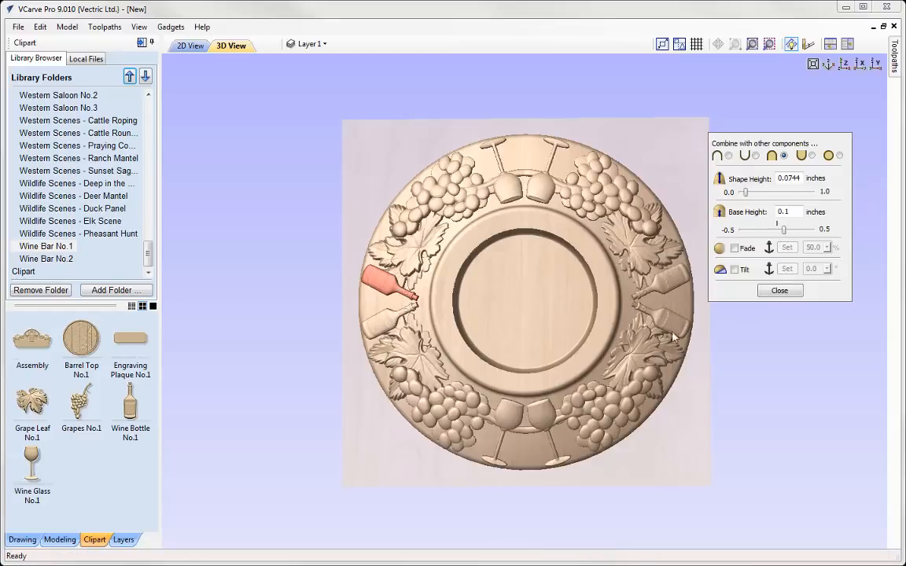
pyautogui.moveTo(483, 262); pyautogui.dragTo(554, 287)
pyautogui.moveTo(494, 255); pyautogui.dragTo(523, 304, button='right')
pyautogui.moveTo(473, 274); pyautogui.dragTo(475, 261)
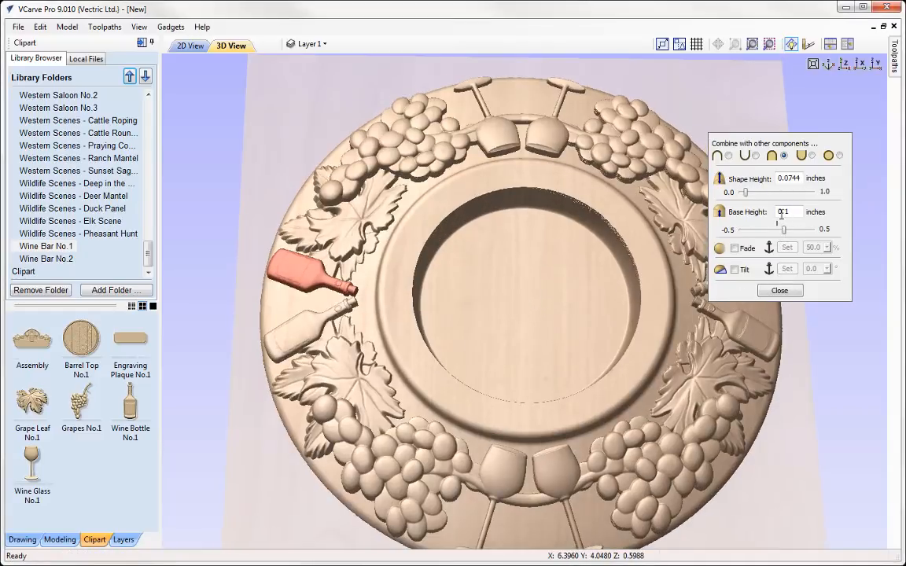
pyautogui.moveTo(786, 228); pyautogui.dragTo(786, 234)
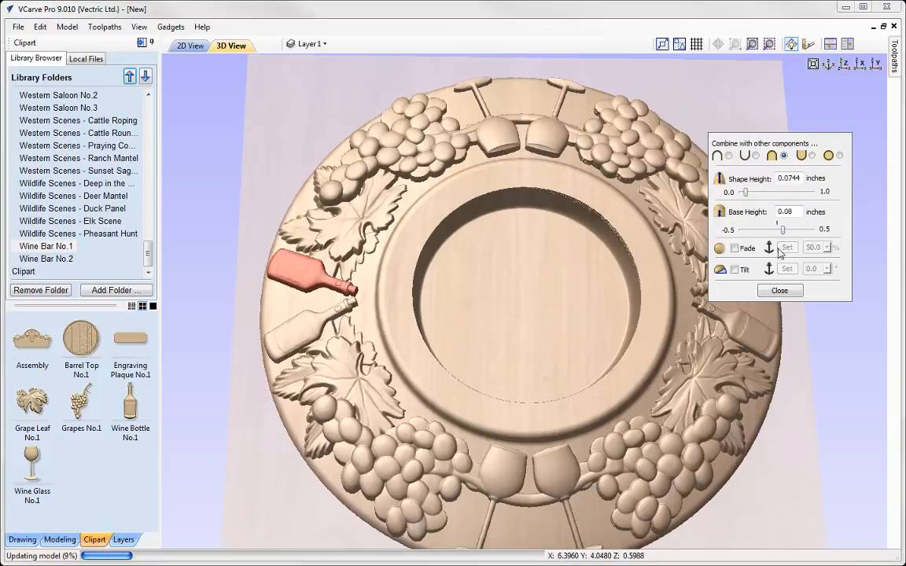
pyautogui.moveTo(784, 235); pyautogui.dragTo(782, 238)
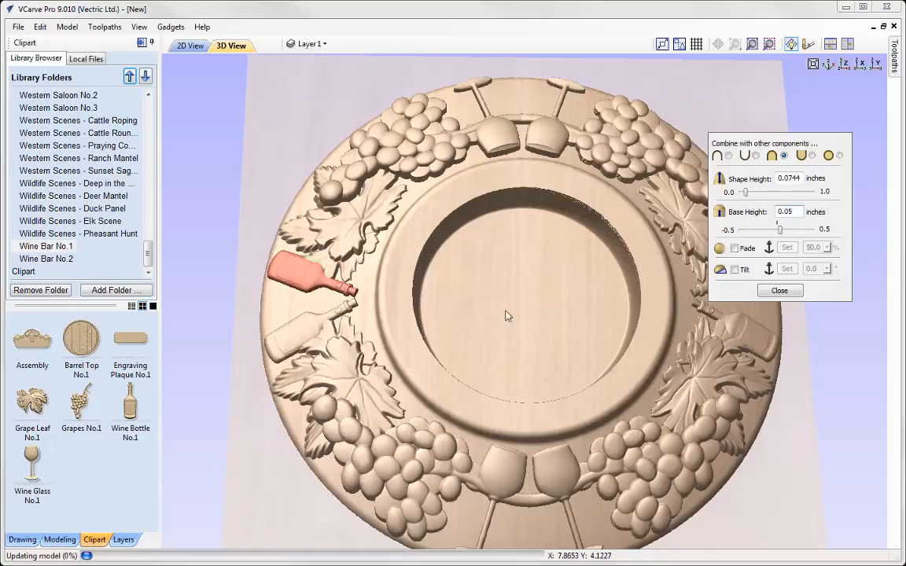
pyautogui.moveTo(497, 356); pyautogui.dragTo(567, 263)
pyautogui.click(779, 290)
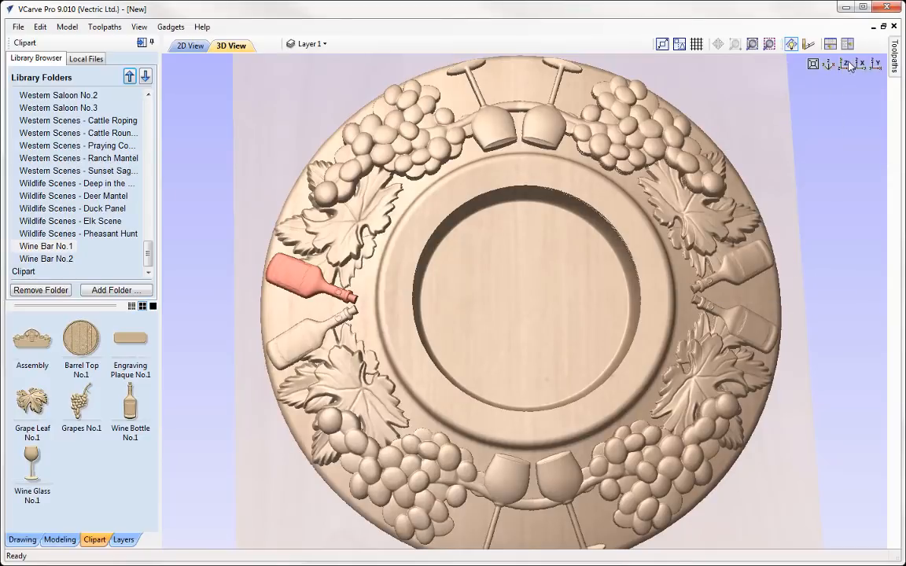
pyautogui.click(846, 64)
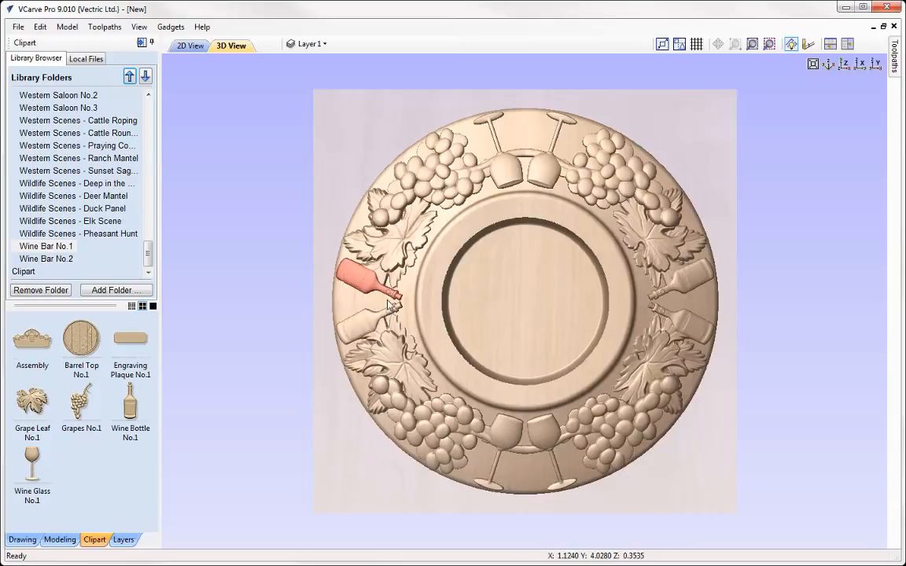
# Step: Insert a new component level above Details and name it TopBottom Detail
pyautogui.click(59, 540)
pyautogui.rightClick(50, 128)
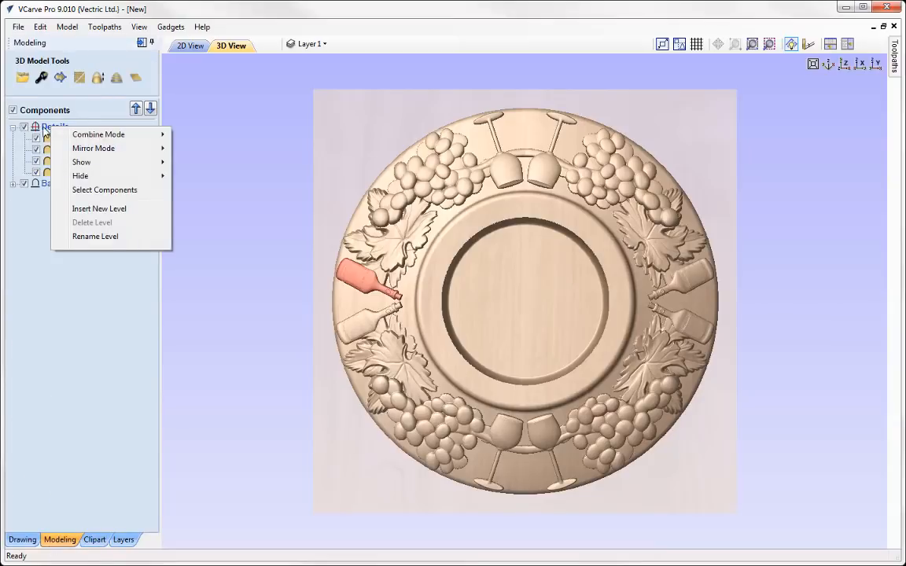
pyautogui.click(126, 202)
pyautogui.rightClick(50, 130)
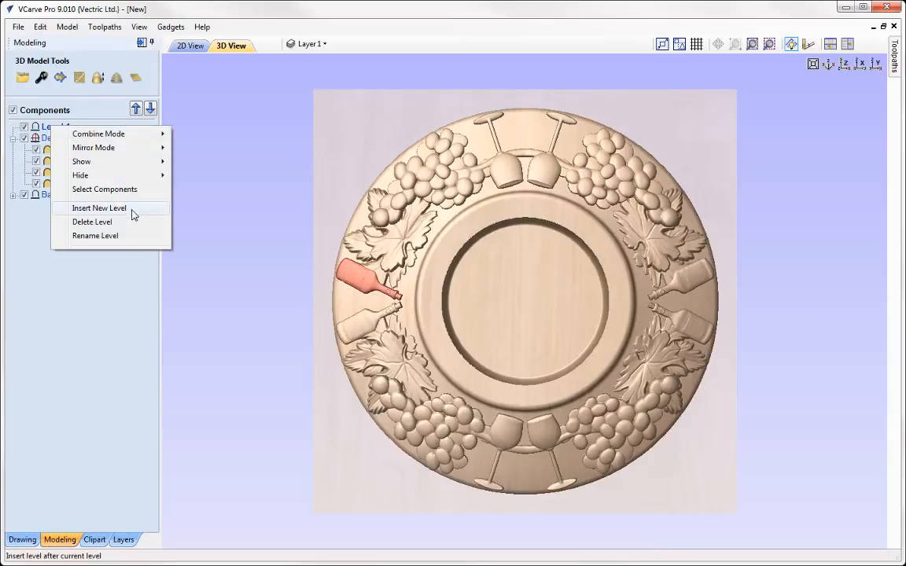
pyautogui.click(102, 238)
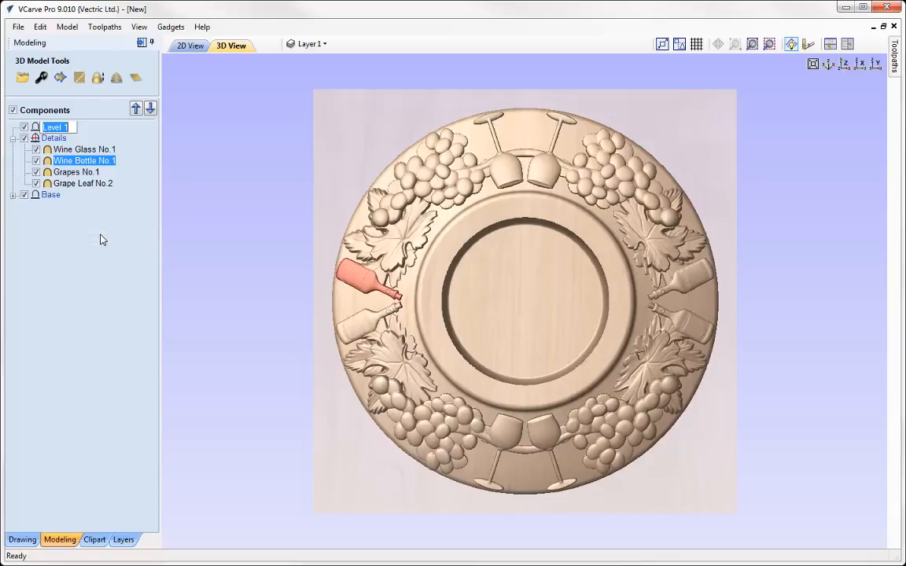
pyautogui.write('TopBottom Detail')
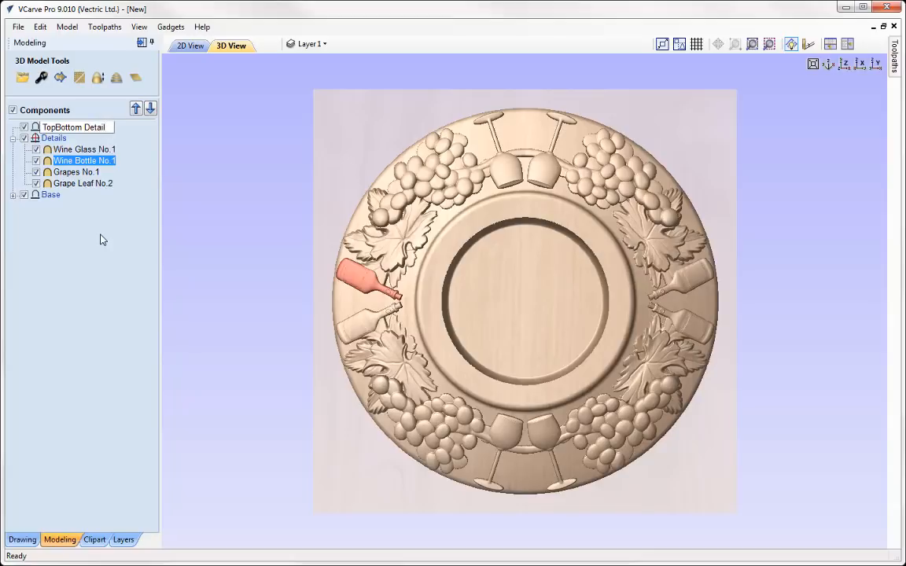
# Step: Set the TopBottom Detail level to mirror top to bottom, using the Add combine mode
pyautogui.press('Return')
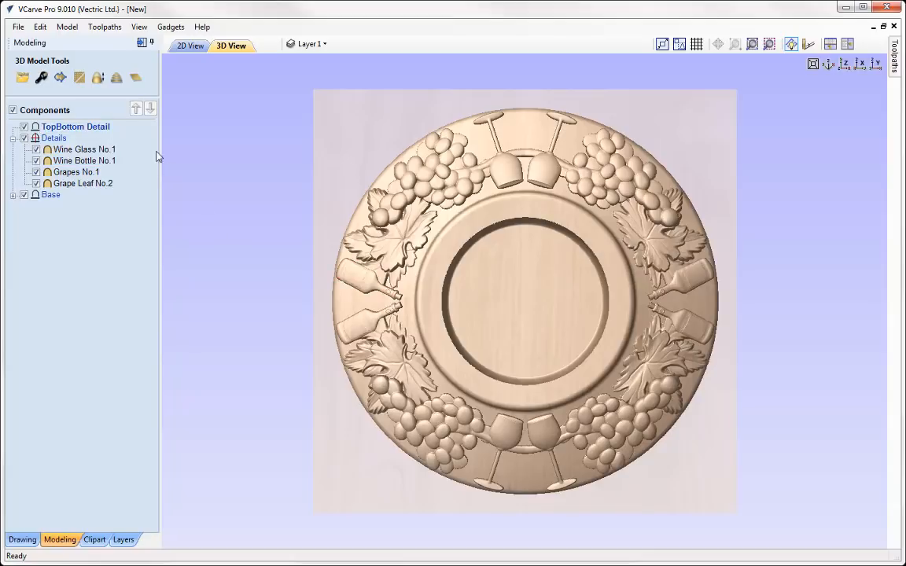
pyautogui.rightClick(107, 137)
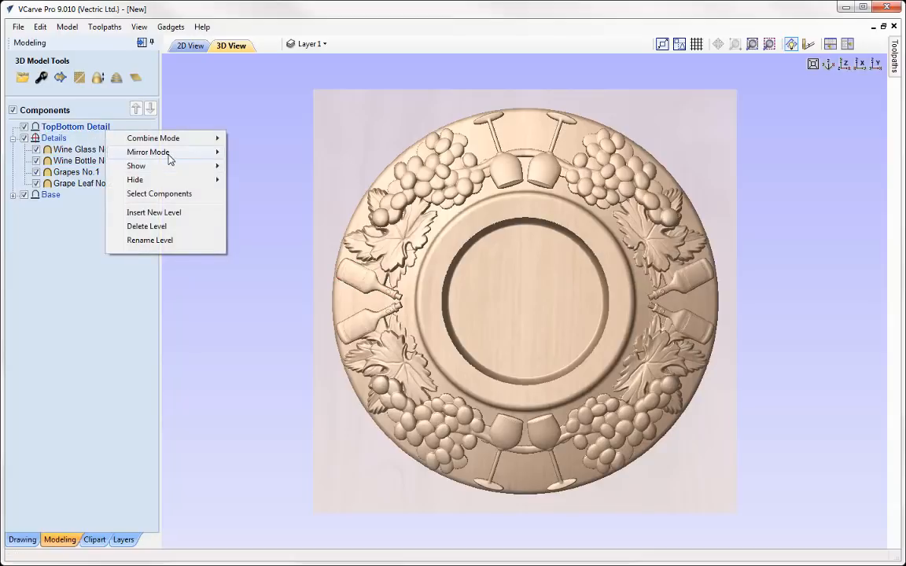
pyautogui.moveTo(169, 159)
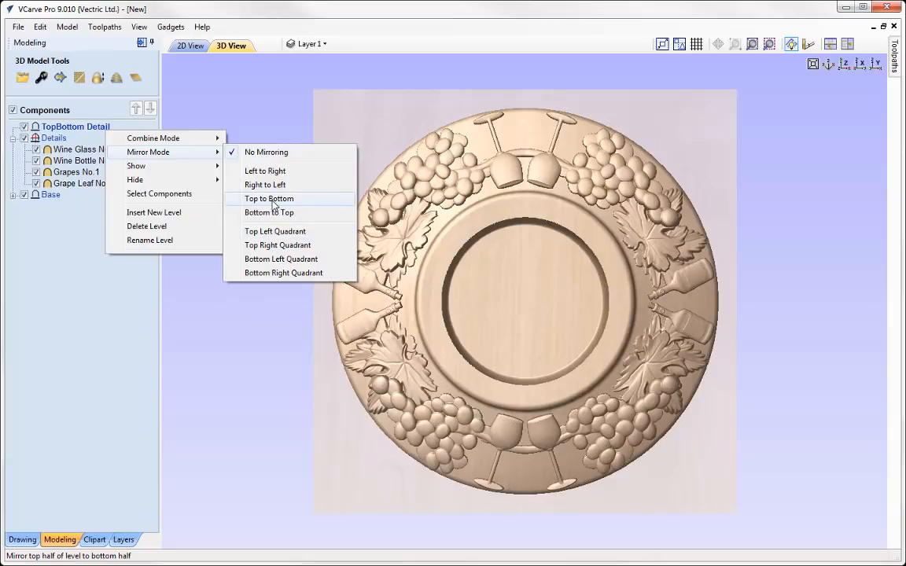
pyautogui.press('Return')
pyautogui.rightClick(75, 137)
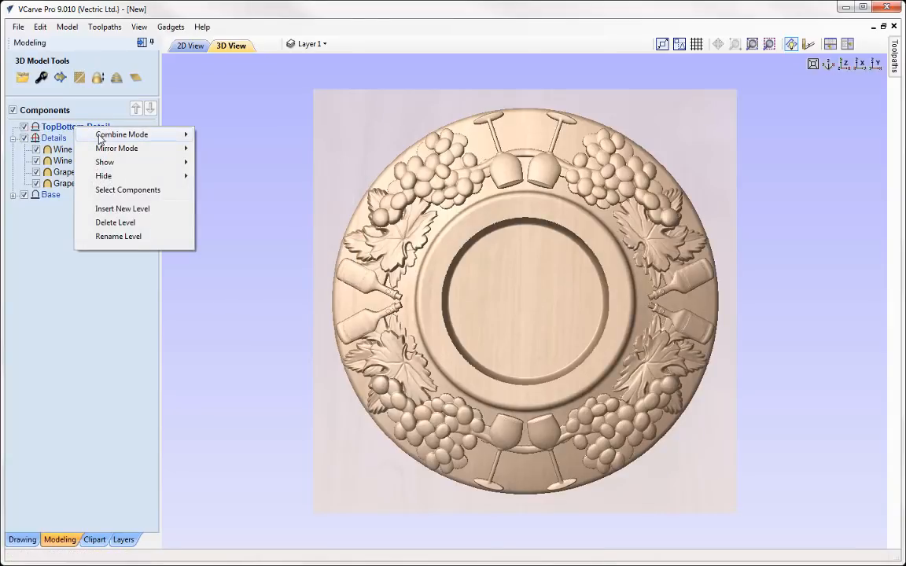
pyautogui.moveTo(101, 138)
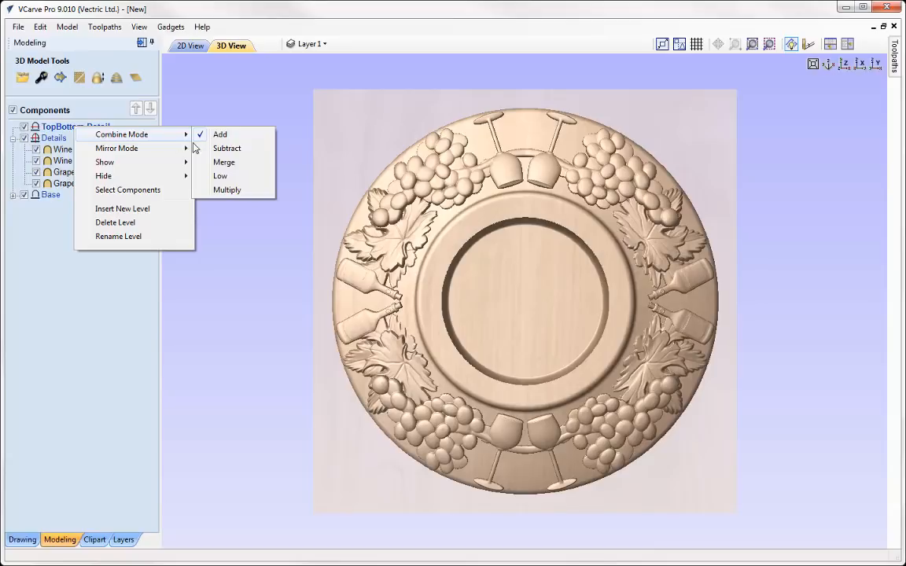
pyautogui.click(230, 137)
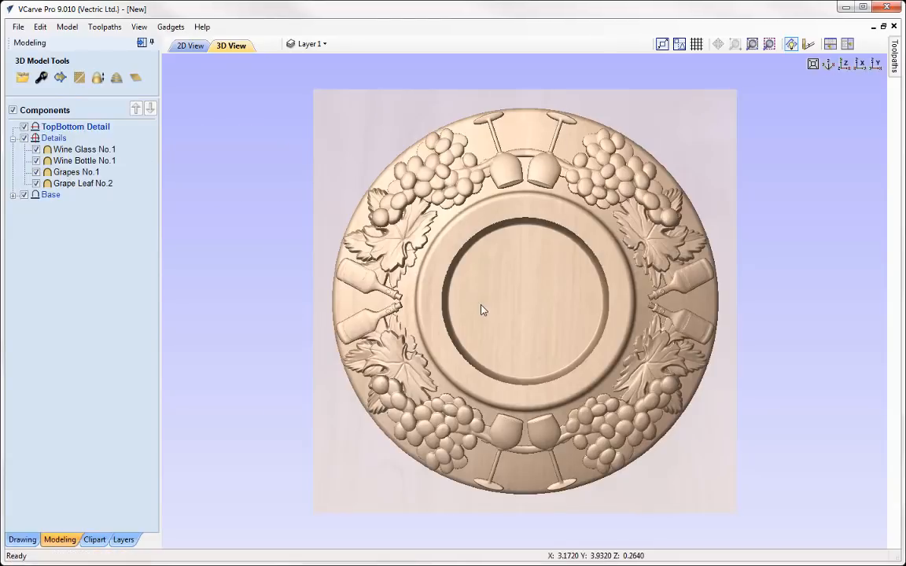
# Step: Insert the Grape Leaf No.3 clipart from the Wine Bar No.2 library folder into the TopBottom Detail level
pyautogui.click(94, 540)
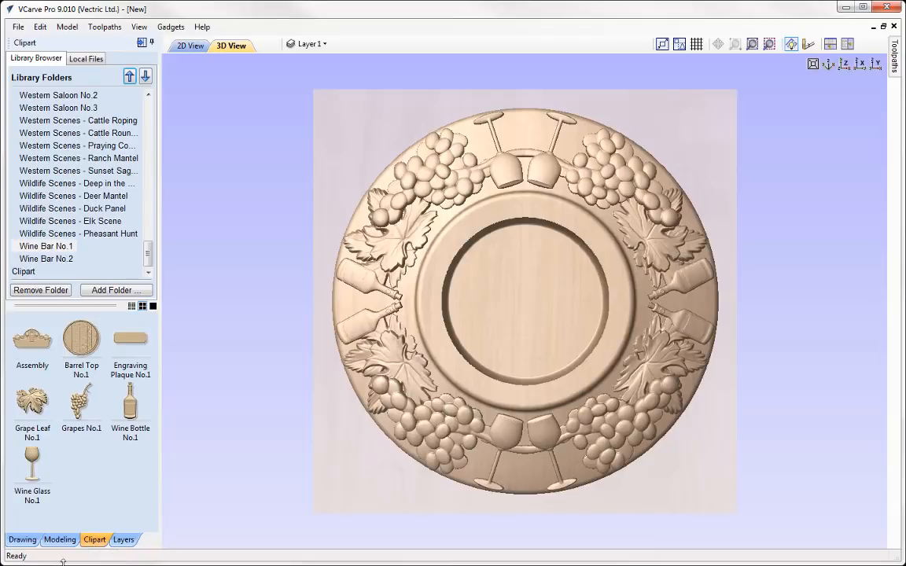
pyautogui.click(71, 257)
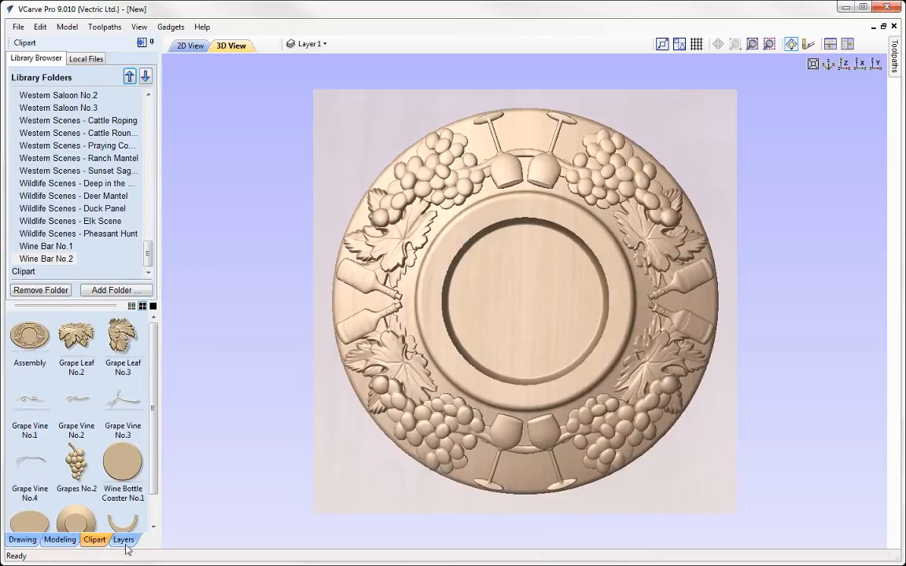
pyautogui.doubleClick(122, 475)
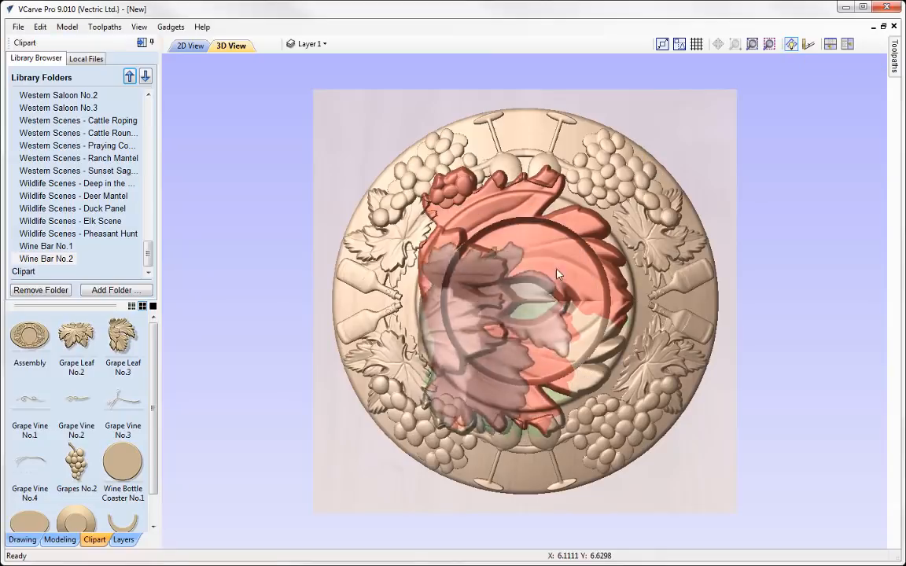
# Step: Shrink and rotate the grape leaf to about 1.07 by 0.84 inches and place it between the two upper wine glass stems
pyautogui.moveTo(557, 274); pyautogui.dragTo(532, 131)
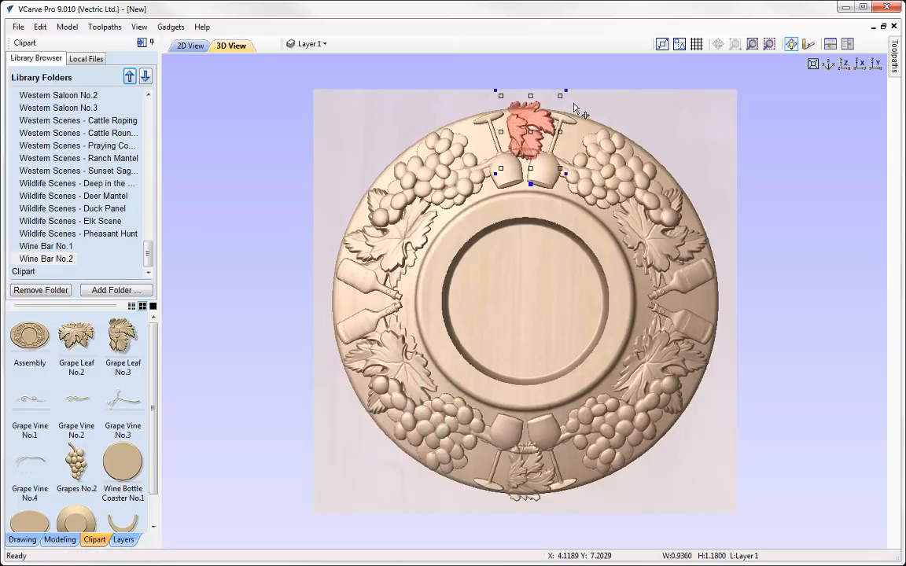
pyautogui.moveTo(570, 92); pyautogui.dragTo(496, 93)
pyautogui.moveTo(566, 102); pyautogui.dragTo(559, 108)
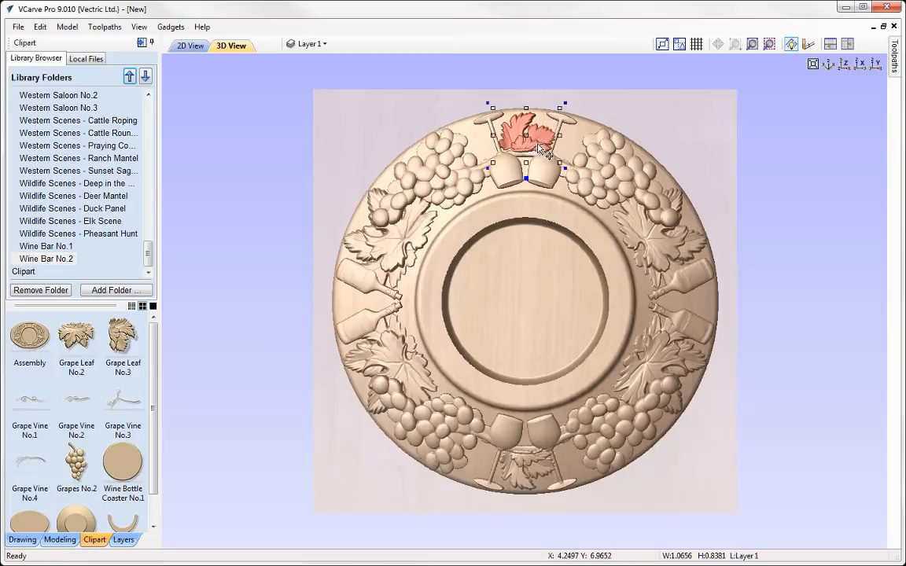
pyautogui.moveTo(530, 142); pyautogui.dragTo(529, 139)
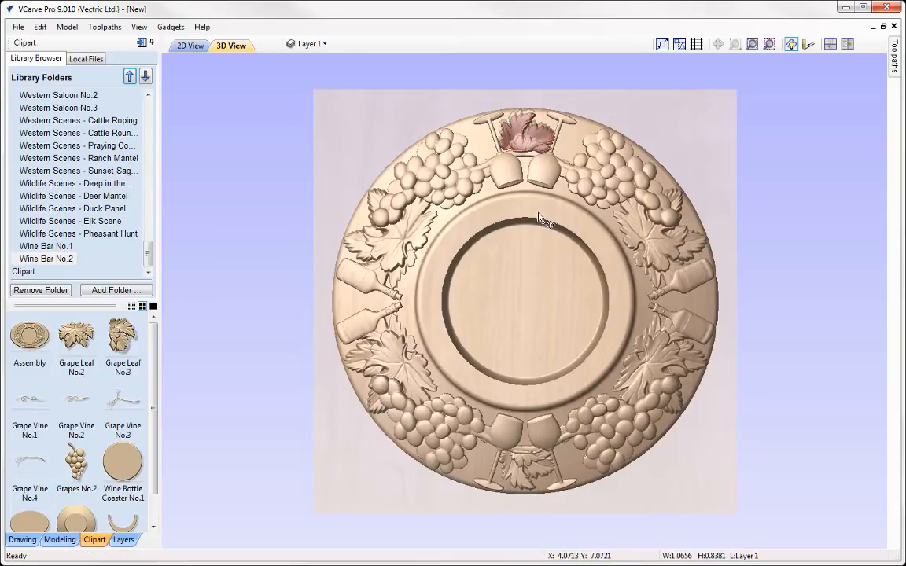
pyautogui.click(510, 147)
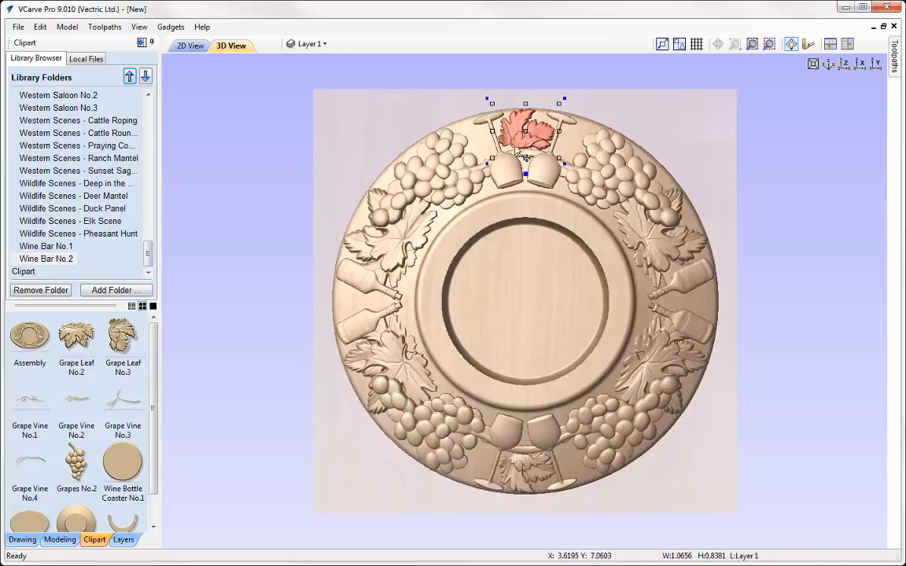
pyautogui.click(784, 178)
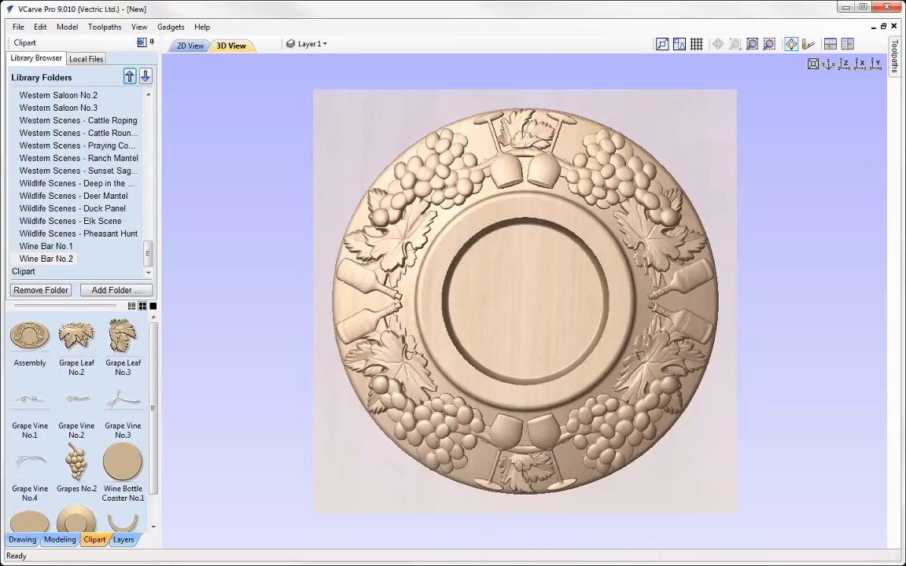
# Step: Insert a new component level above TopBottom Detail and name it LeftRight Detail
pyautogui.click(59, 539)
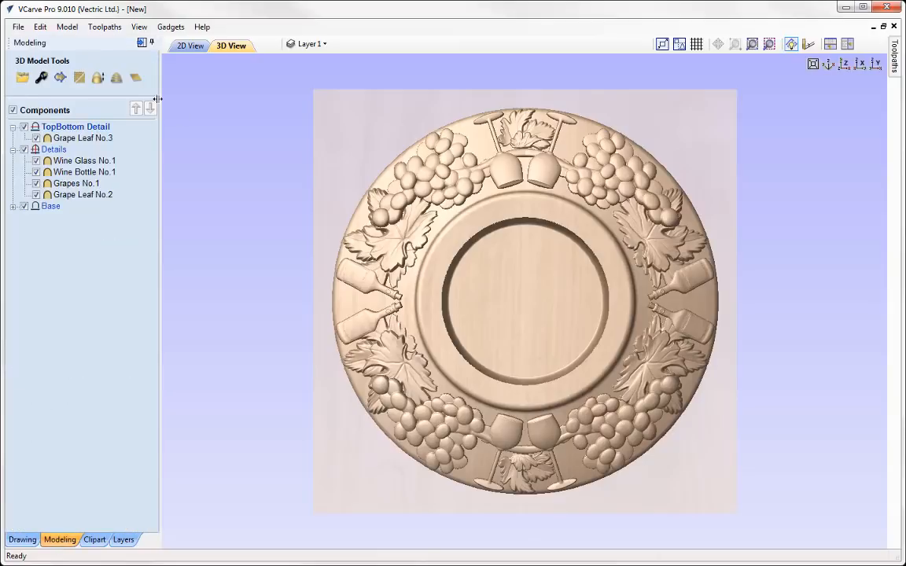
pyautogui.rightClick(66, 131)
pyautogui.click(121, 207)
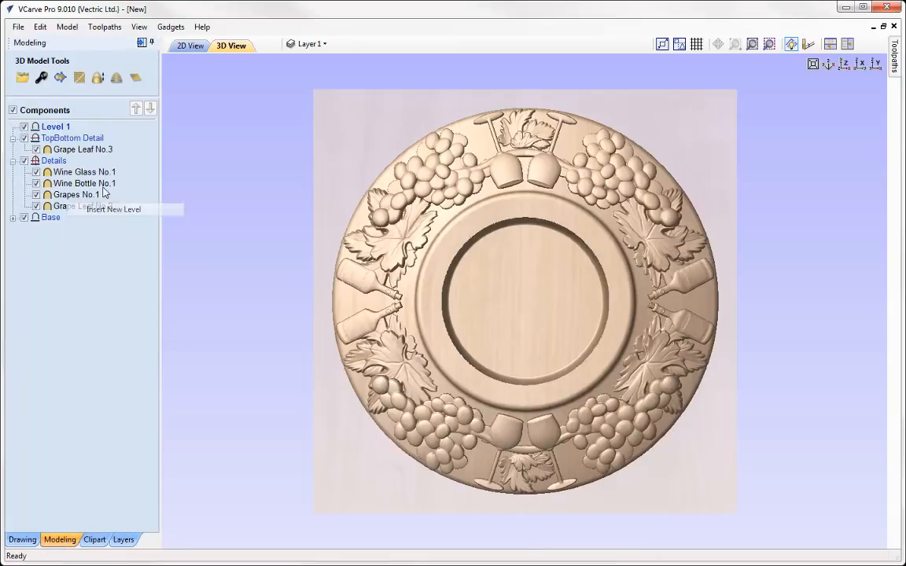
pyautogui.rightClick(49, 128)
pyautogui.click(77, 235)
pyautogui.write('LeftRight Detail')
pyautogui.press('Return')
# Step: Set the LeftRight Detail level's mirror mode to Left to Right
pyautogui.rightClick(58, 127)
pyautogui.moveTo(130, 148)
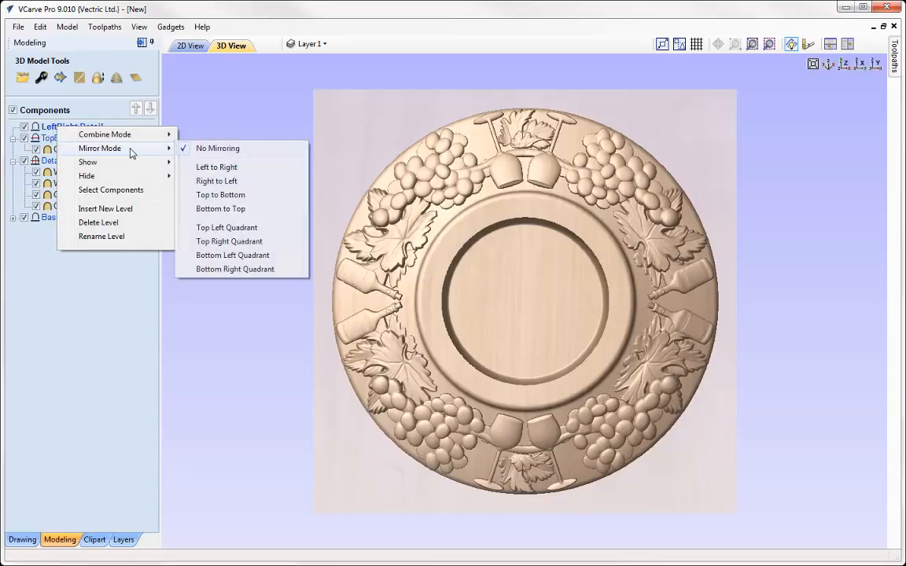
pyautogui.click(224, 168)
# Step: Insert the Grape Vine No.1 clipart, shrink it to about 0.54 inches wide and move it between the left pair of wine bottles
pyautogui.click(100, 541)
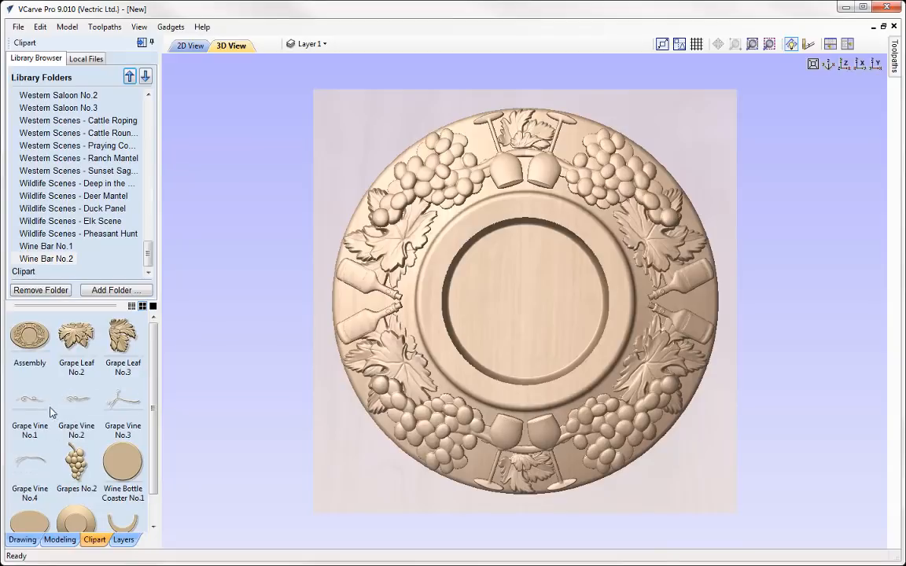
pyautogui.moveTo(30, 400); pyautogui.dragTo(321, 500)
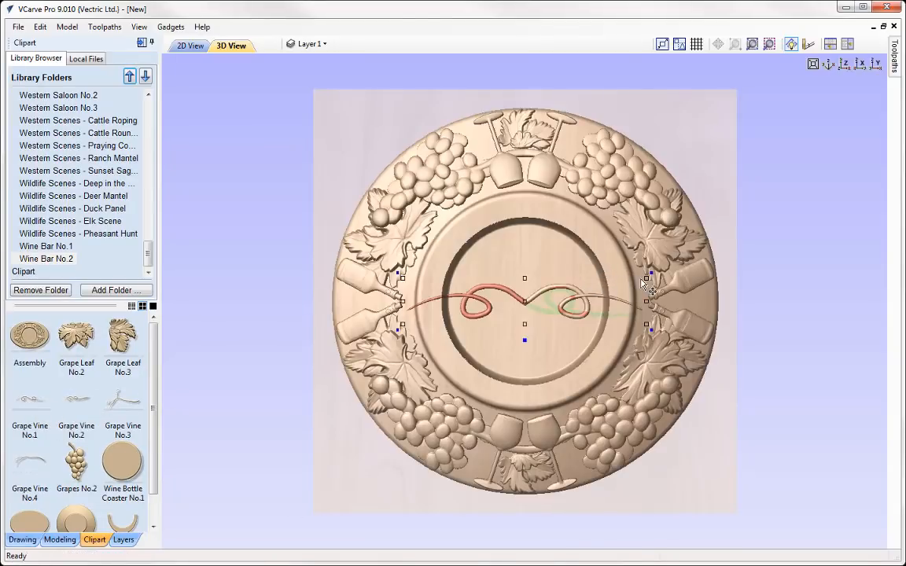
pyautogui.moveTo(646, 278); pyautogui.dragTo(564, 303)
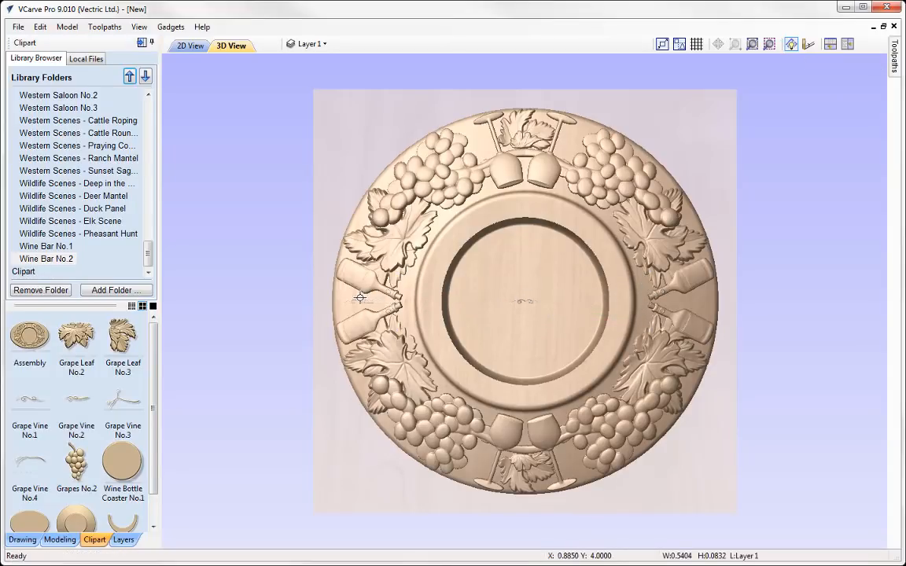
pyautogui.moveTo(360, 298); pyautogui.dragTo(358, 297)
# Step: Enlarge the grape vine to about 1.38 inches wide, fit it between the two left wine bottles and deselect it
pyautogui.scroll(3, 339, 308)
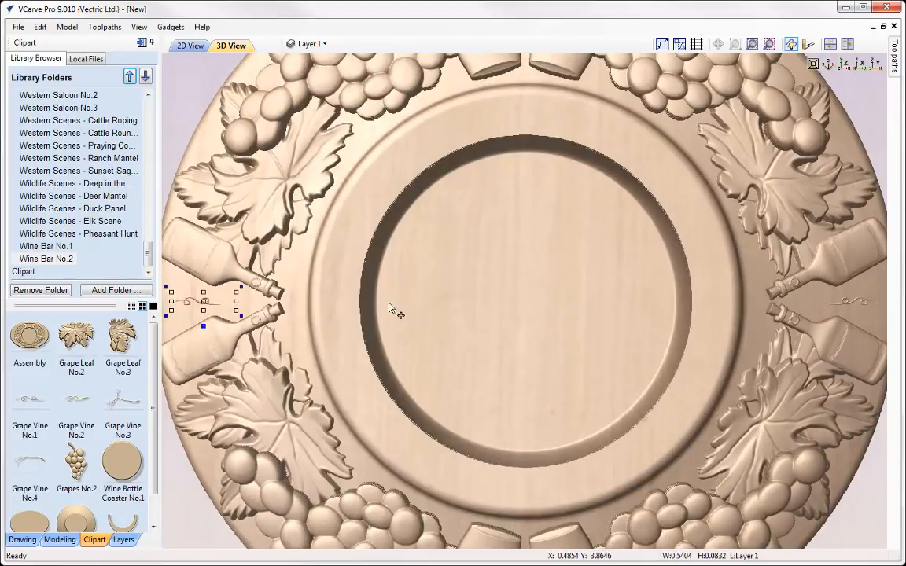
pyautogui.moveTo(471, 298); pyautogui.dragTo(716, 282, button='middle')
pyautogui.moveTo(468, 276)
pyautogui.mouseDown()
pyautogui.moveTo(486, 275)
pyautogui.moveTo(482, 285)
pyautogui.mouseUp()
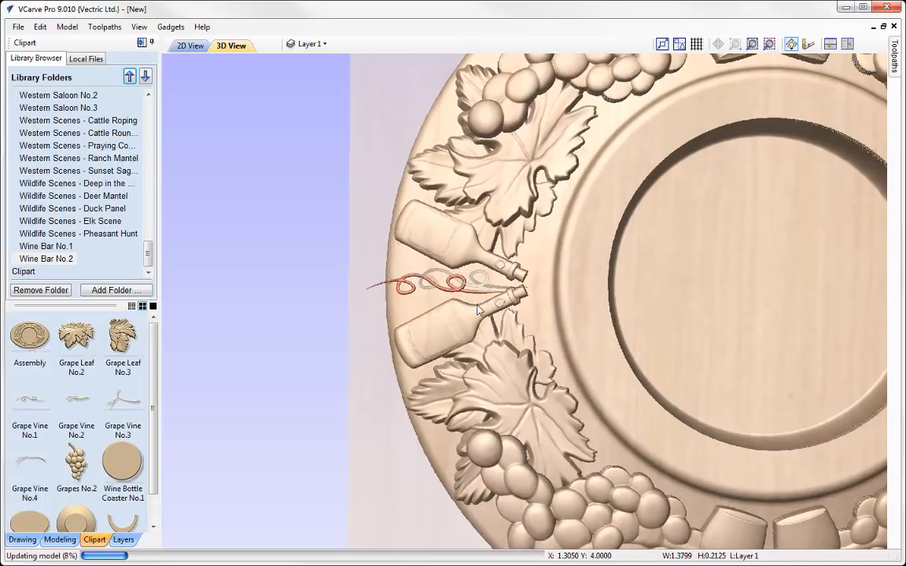
pyautogui.click(540, 262)
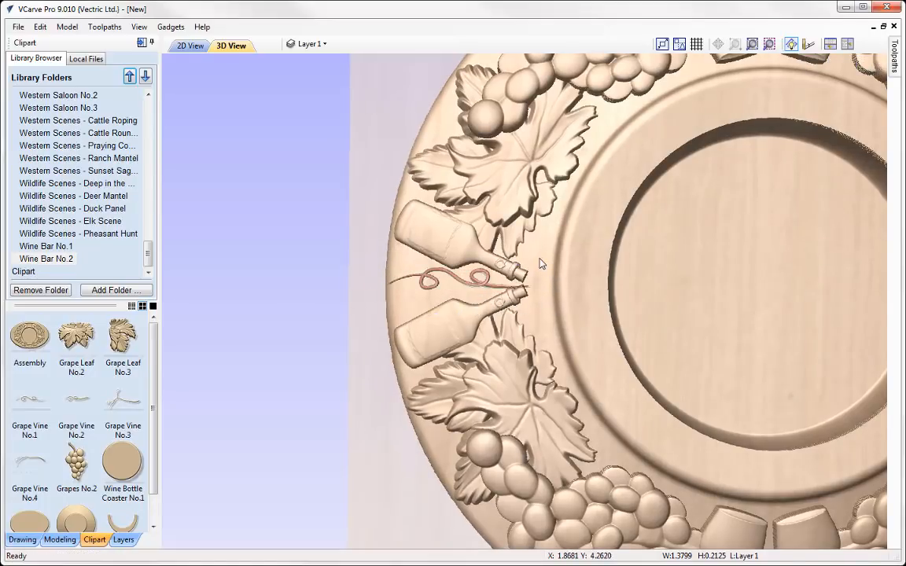
pyautogui.moveTo(539, 260); pyautogui.dragTo(540, 257)
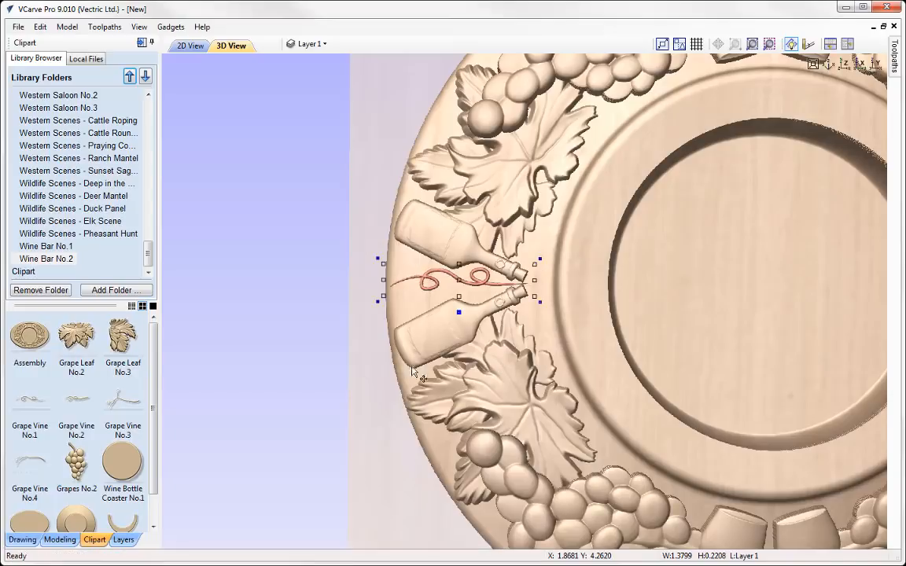
pyautogui.click(285, 368)
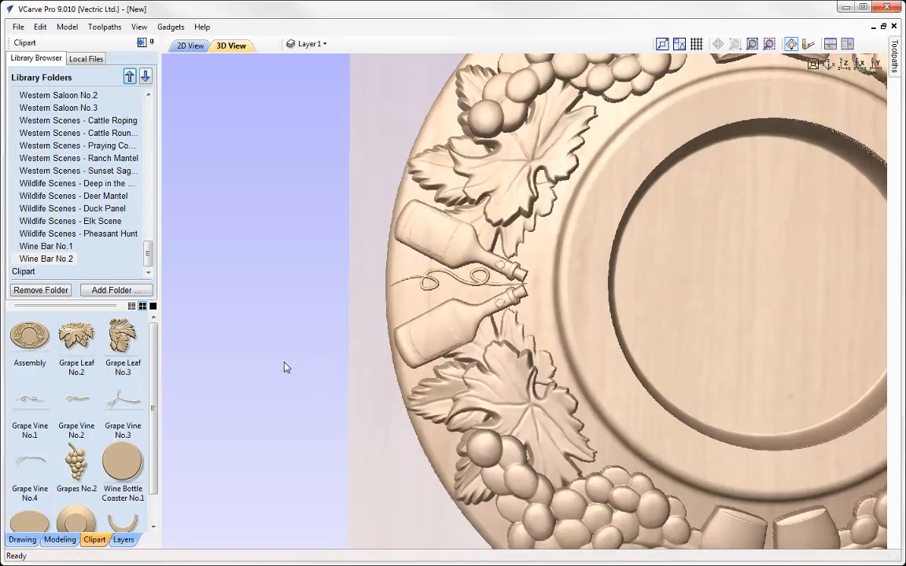
# Step: Reduce the tilt angle of the Grapes No.1 component to 1.0 degree in its component properties
pyautogui.scroll(-3, 285, 367)
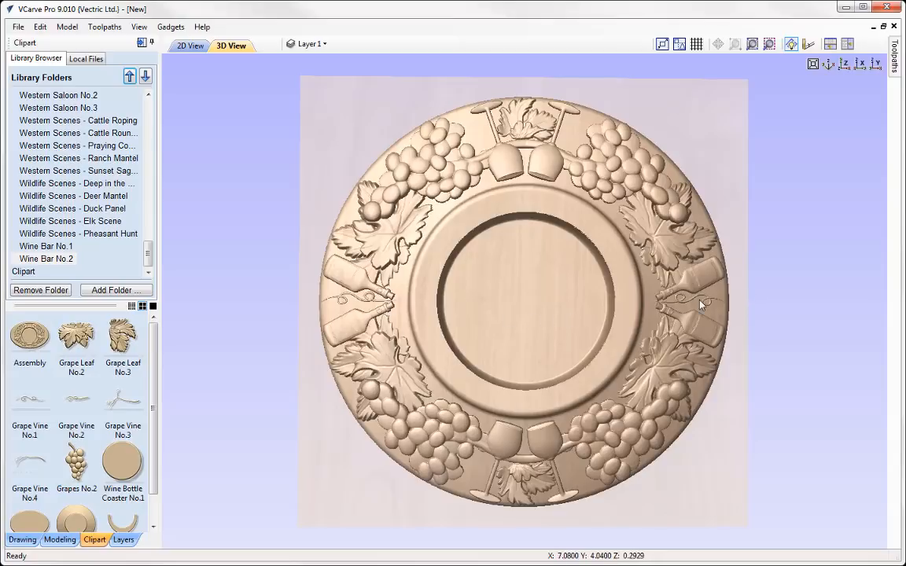
pyautogui.moveTo(708, 477); pyautogui.dragTo(380, 414)
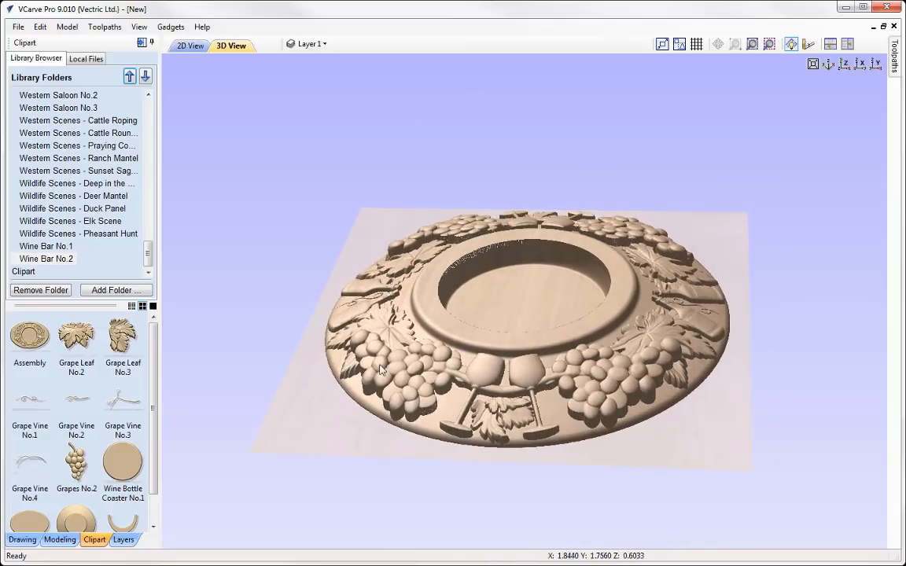
pyautogui.moveTo(491, 315); pyautogui.dragTo(488, 385)
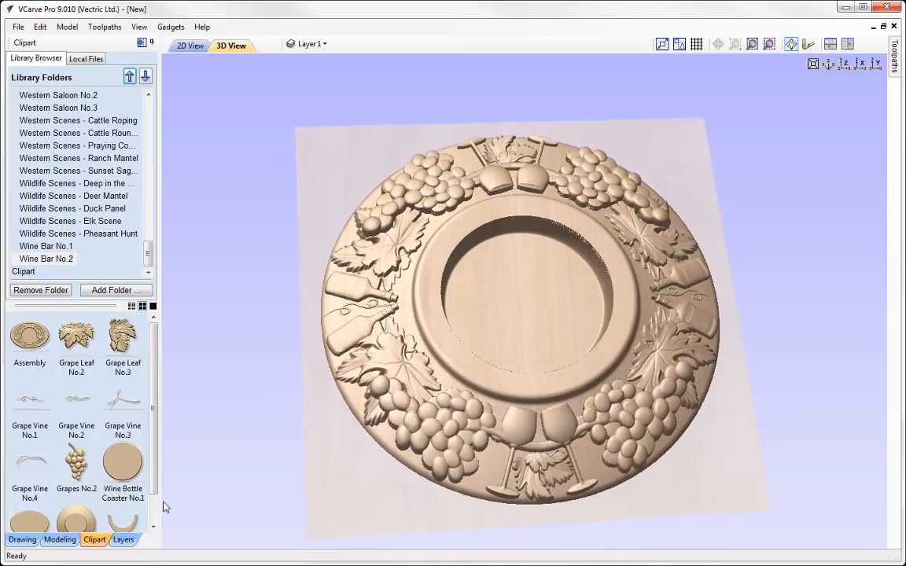
pyautogui.click(59, 539)
pyautogui.click(76, 206)
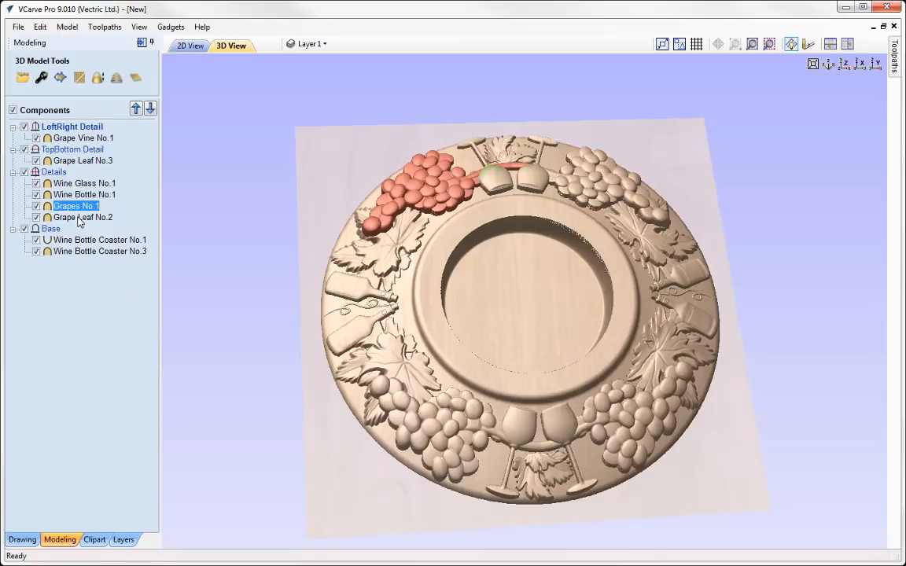
pyautogui.click(41, 78)
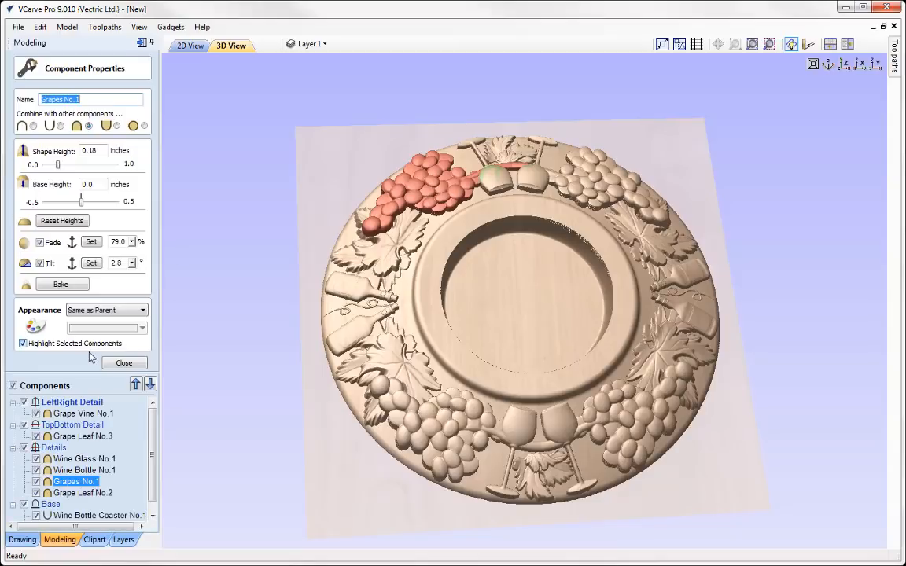
pyautogui.click(132, 263)
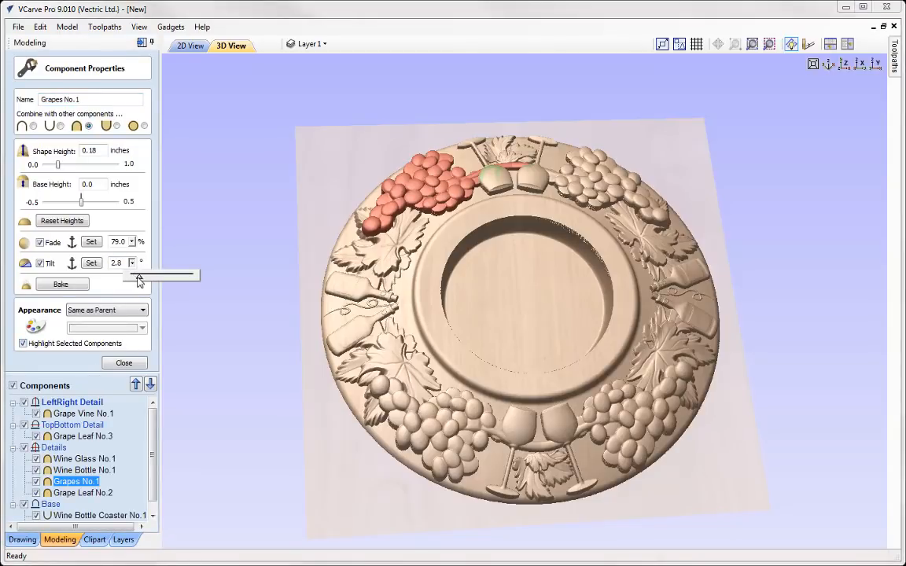
pyautogui.moveTo(134, 280); pyautogui.dragTo(131, 281)
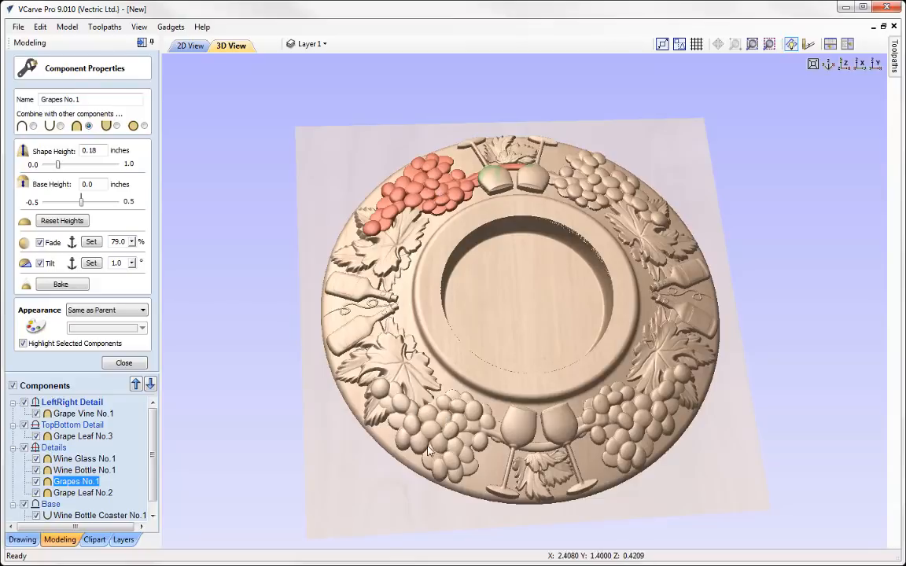
# Step: Reduce the tilt angle of the Wine Glass No.1 component to 0.8 degrees in its component properties
pyautogui.moveTo(513, 346); pyautogui.dragTo(505, 287)
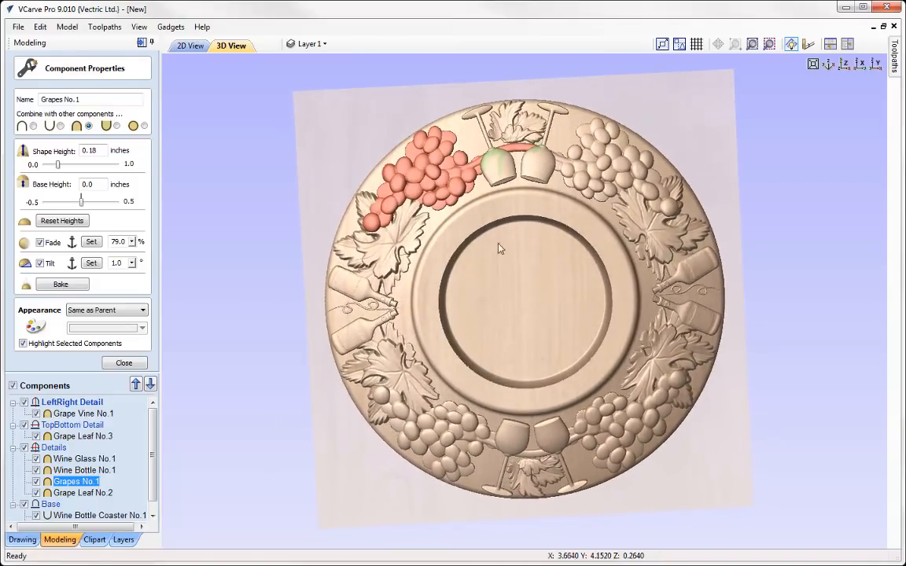
pyautogui.click(85, 459)
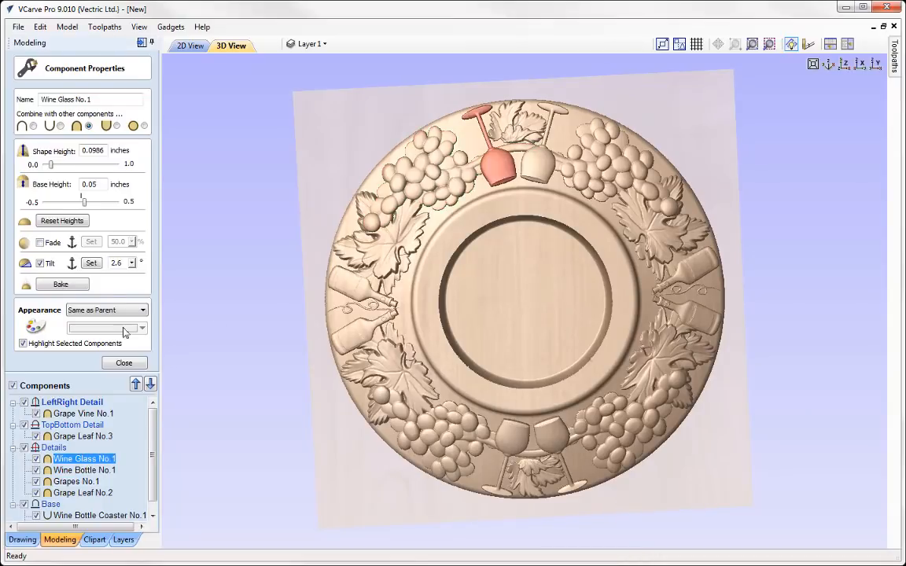
pyautogui.click(131, 265)
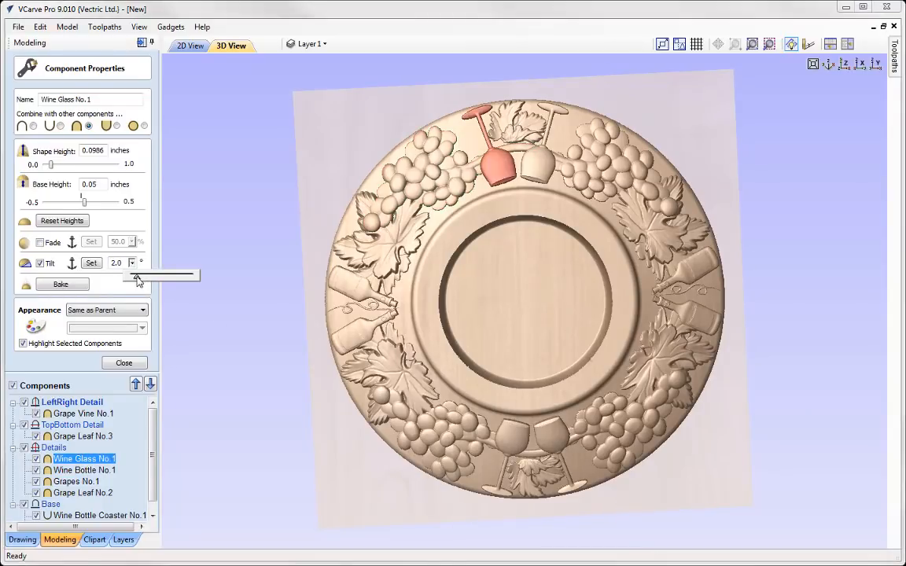
pyautogui.moveTo(137, 279); pyautogui.dragTo(138, 280)
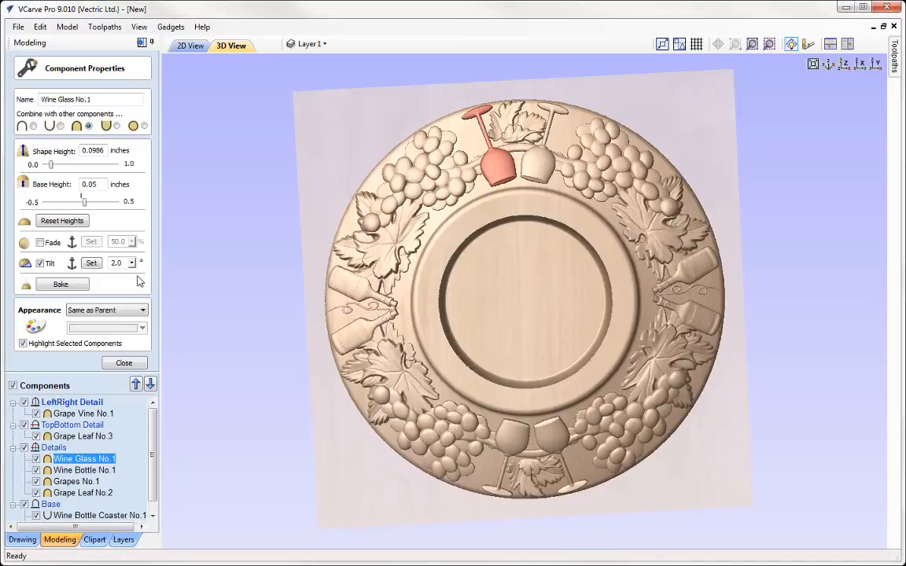
pyautogui.click(131, 262)
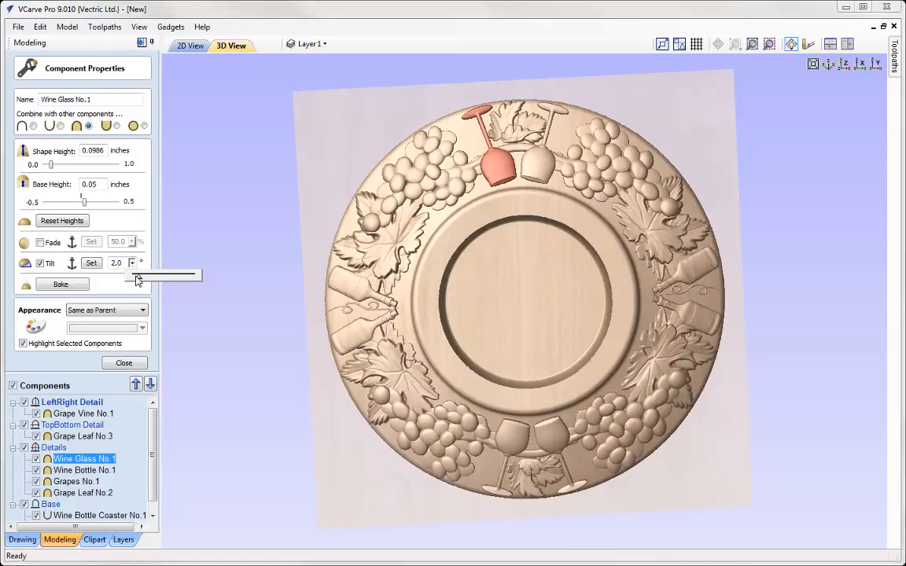
pyautogui.moveTo(135, 280); pyautogui.dragTo(135, 280)
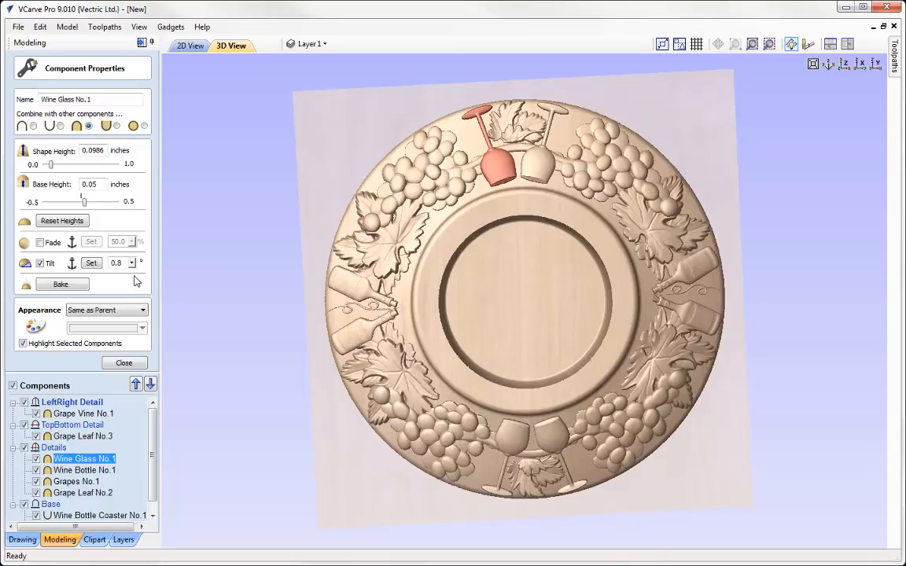
# Step: Close the component properties and check the whole coaster from straight above with no component selected
pyautogui.moveTo(554, 229); pyautogui.dragTo(507, 279)
pyautogui.click(843, 67)
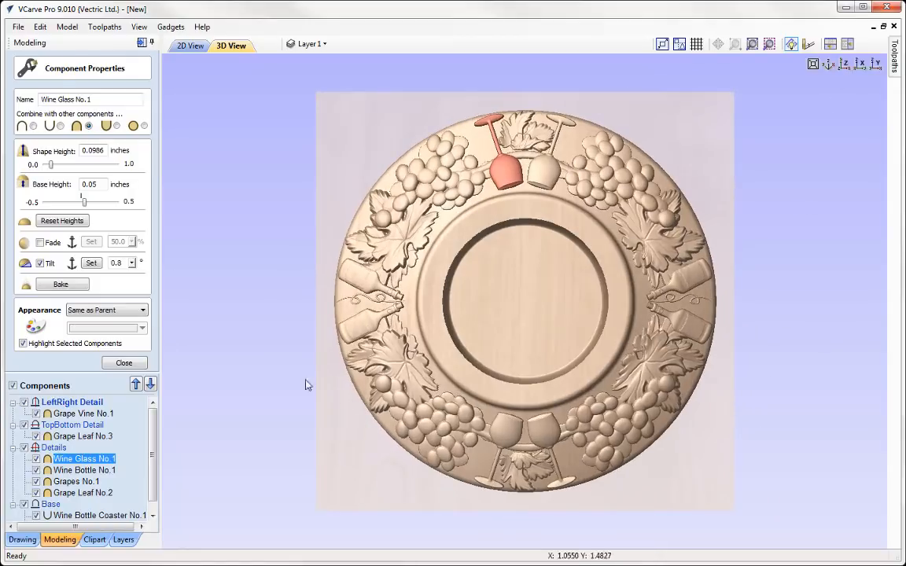
pyautogui.click(124, 363)
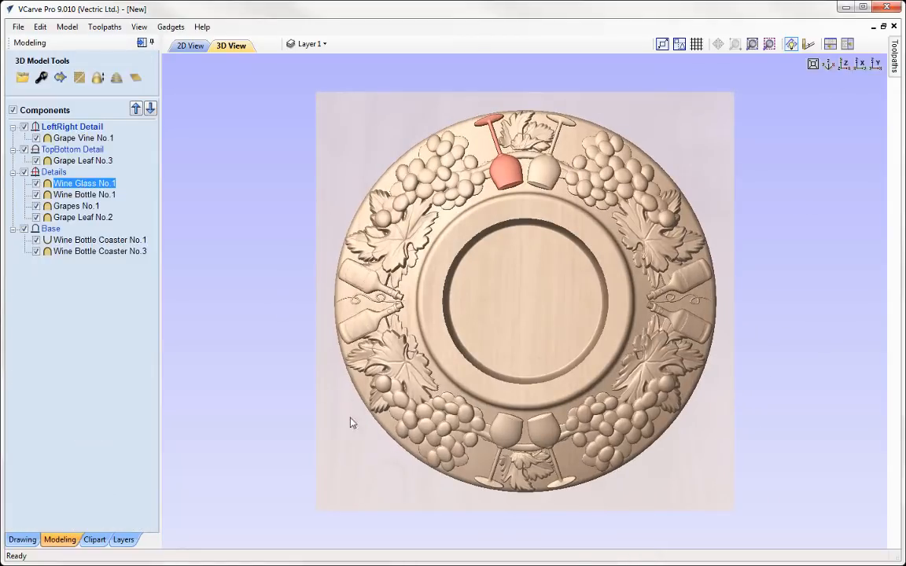
pyautogui.click(213, 393)
pyautogui.scroll(1, 524, 301)
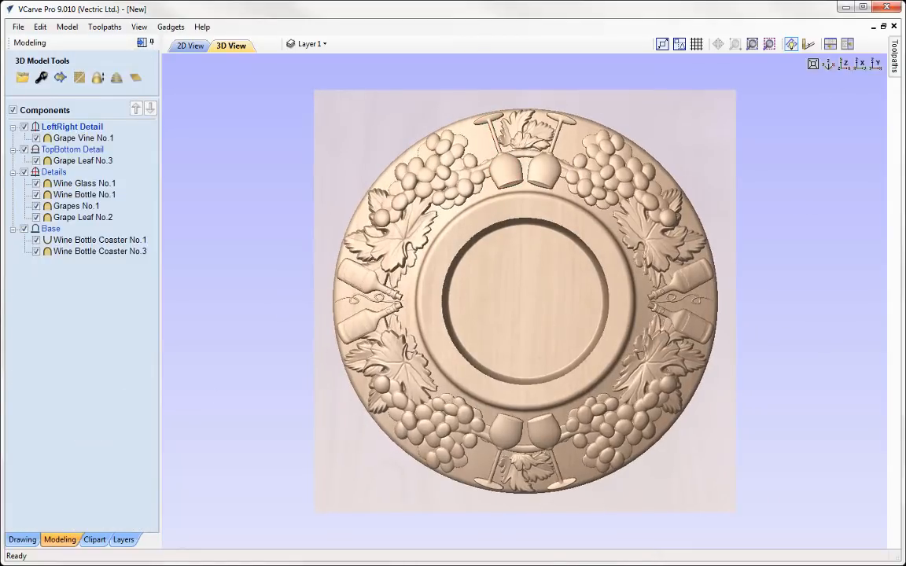